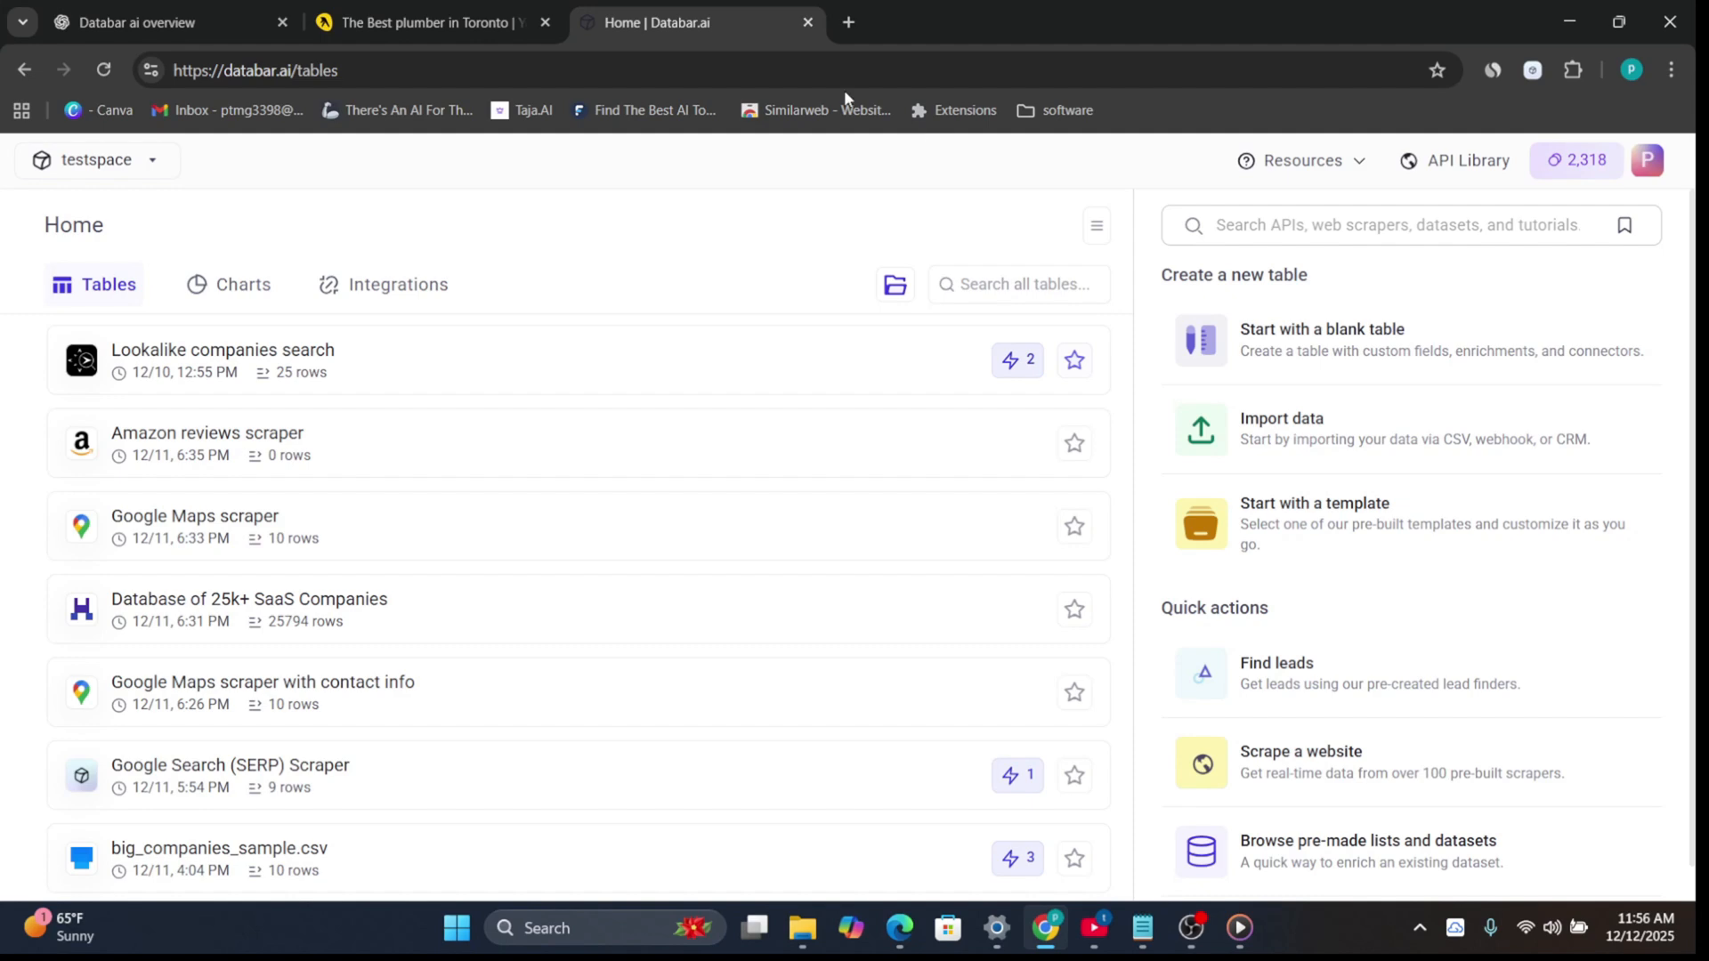
# Step: Review the testspace settings for workspace, team, connectors, custom APIs, billing and account, and return to the home page
pyautogui.click(147, 165)
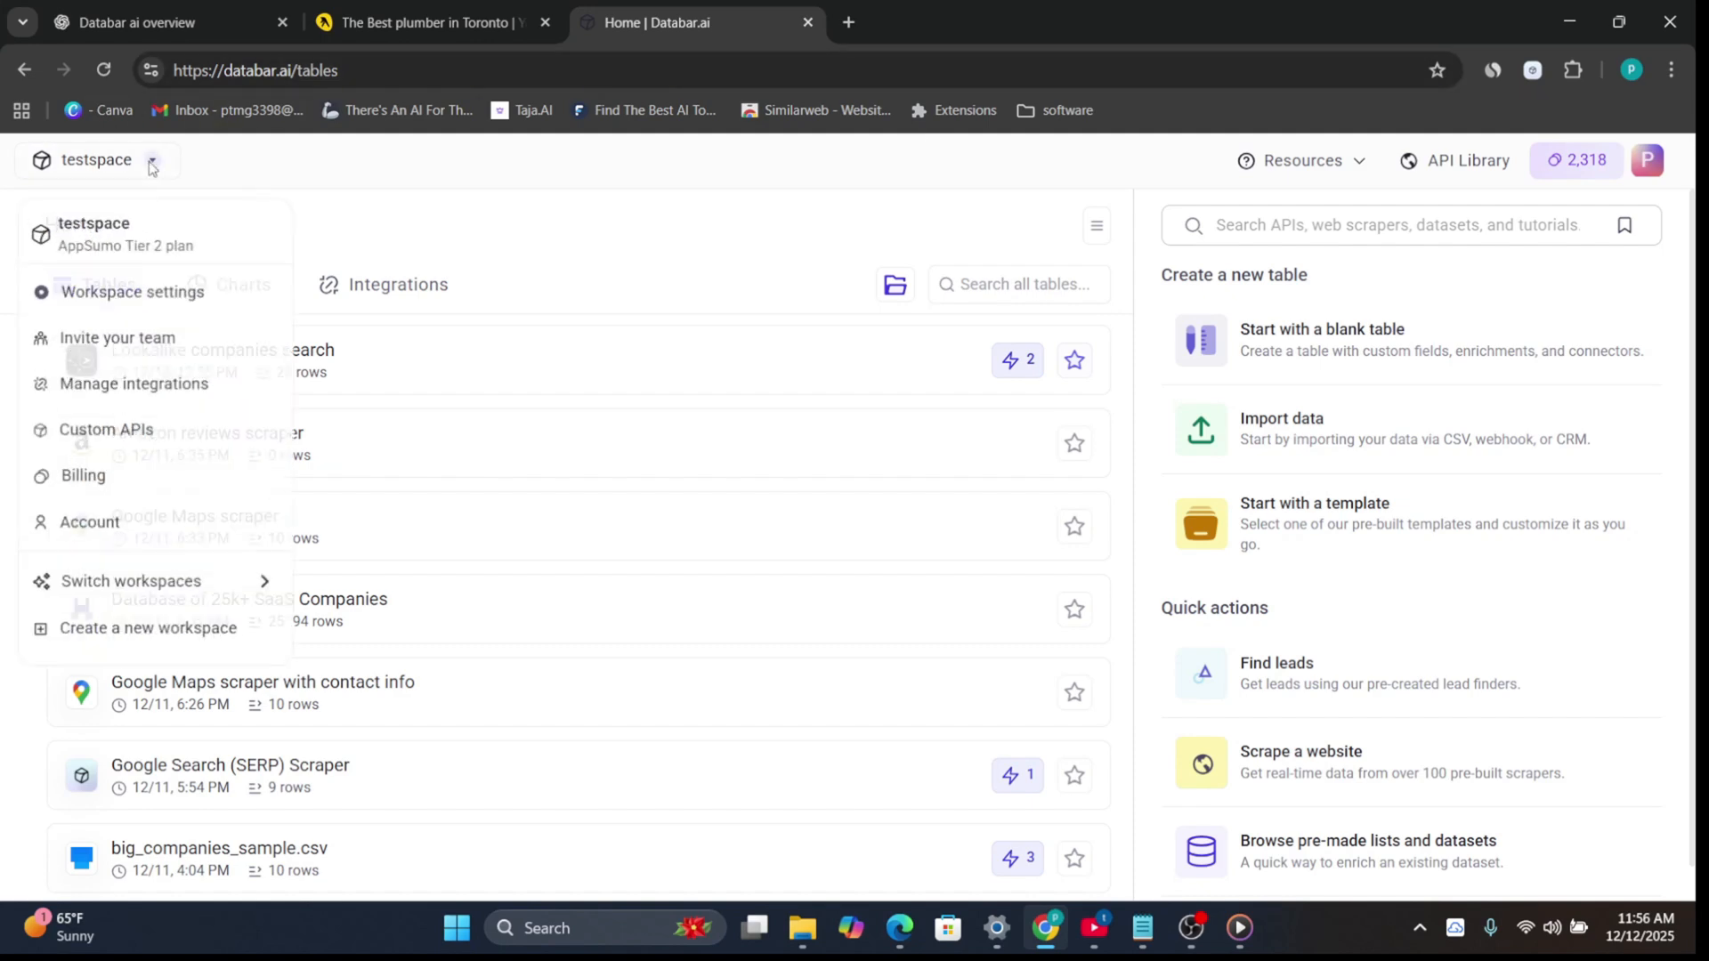
pyautogui.click(146, 307)
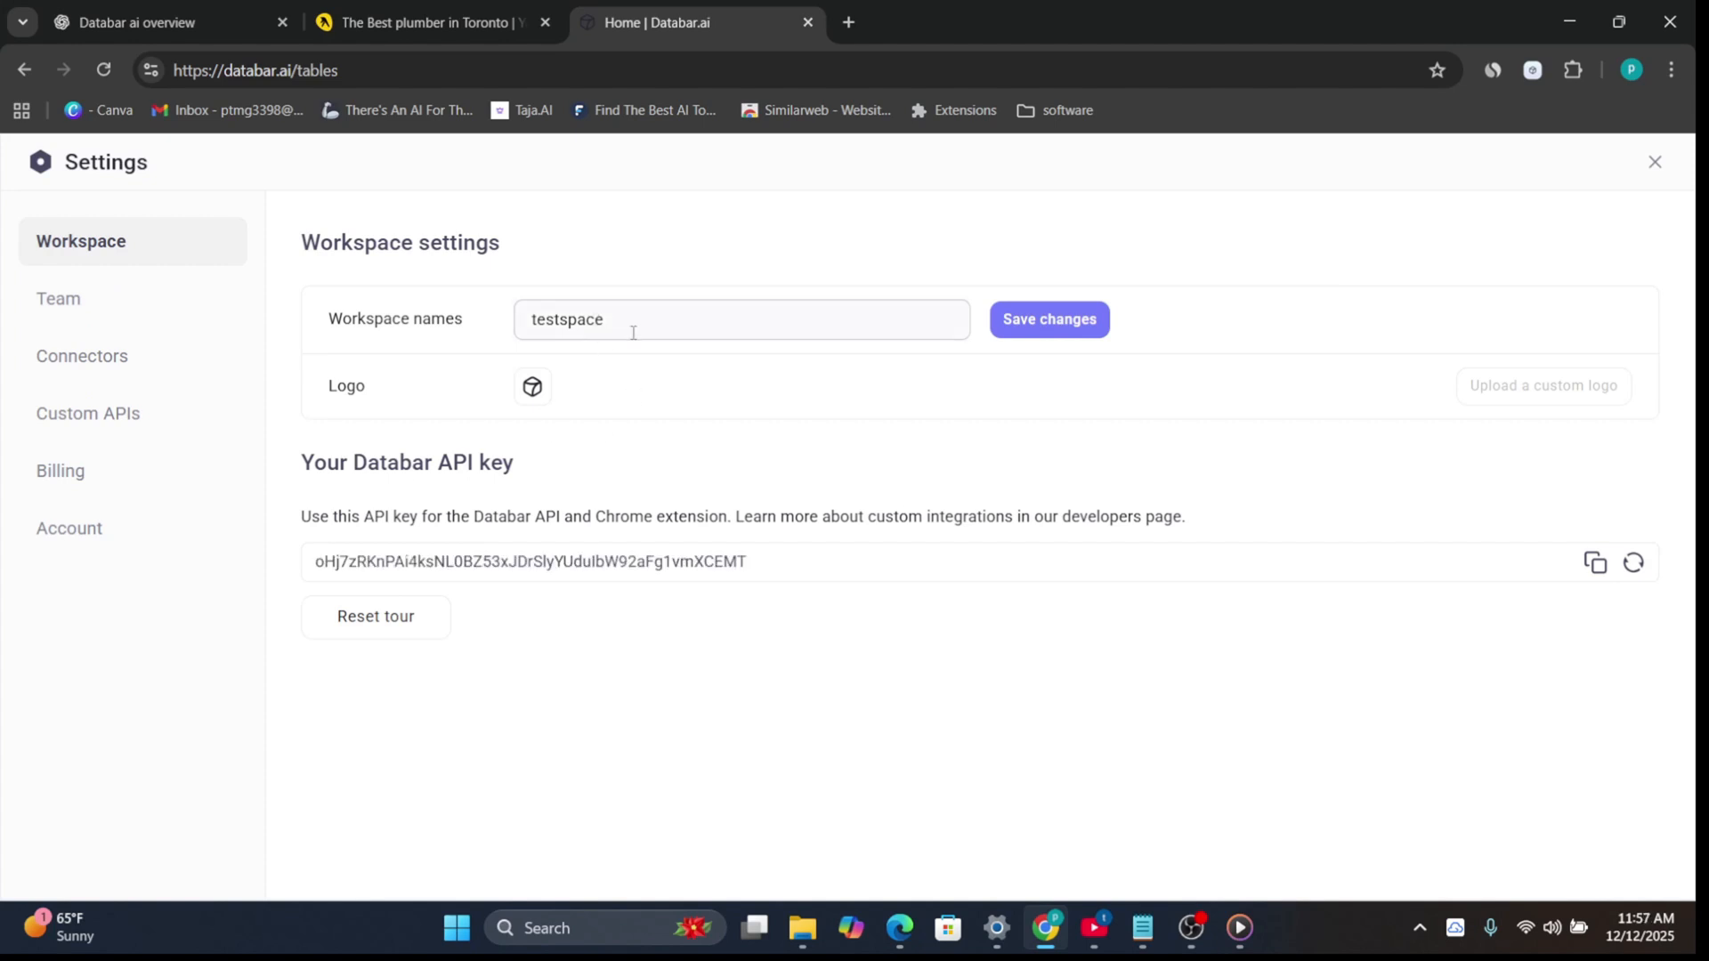
pyautogui.click(41, 292)
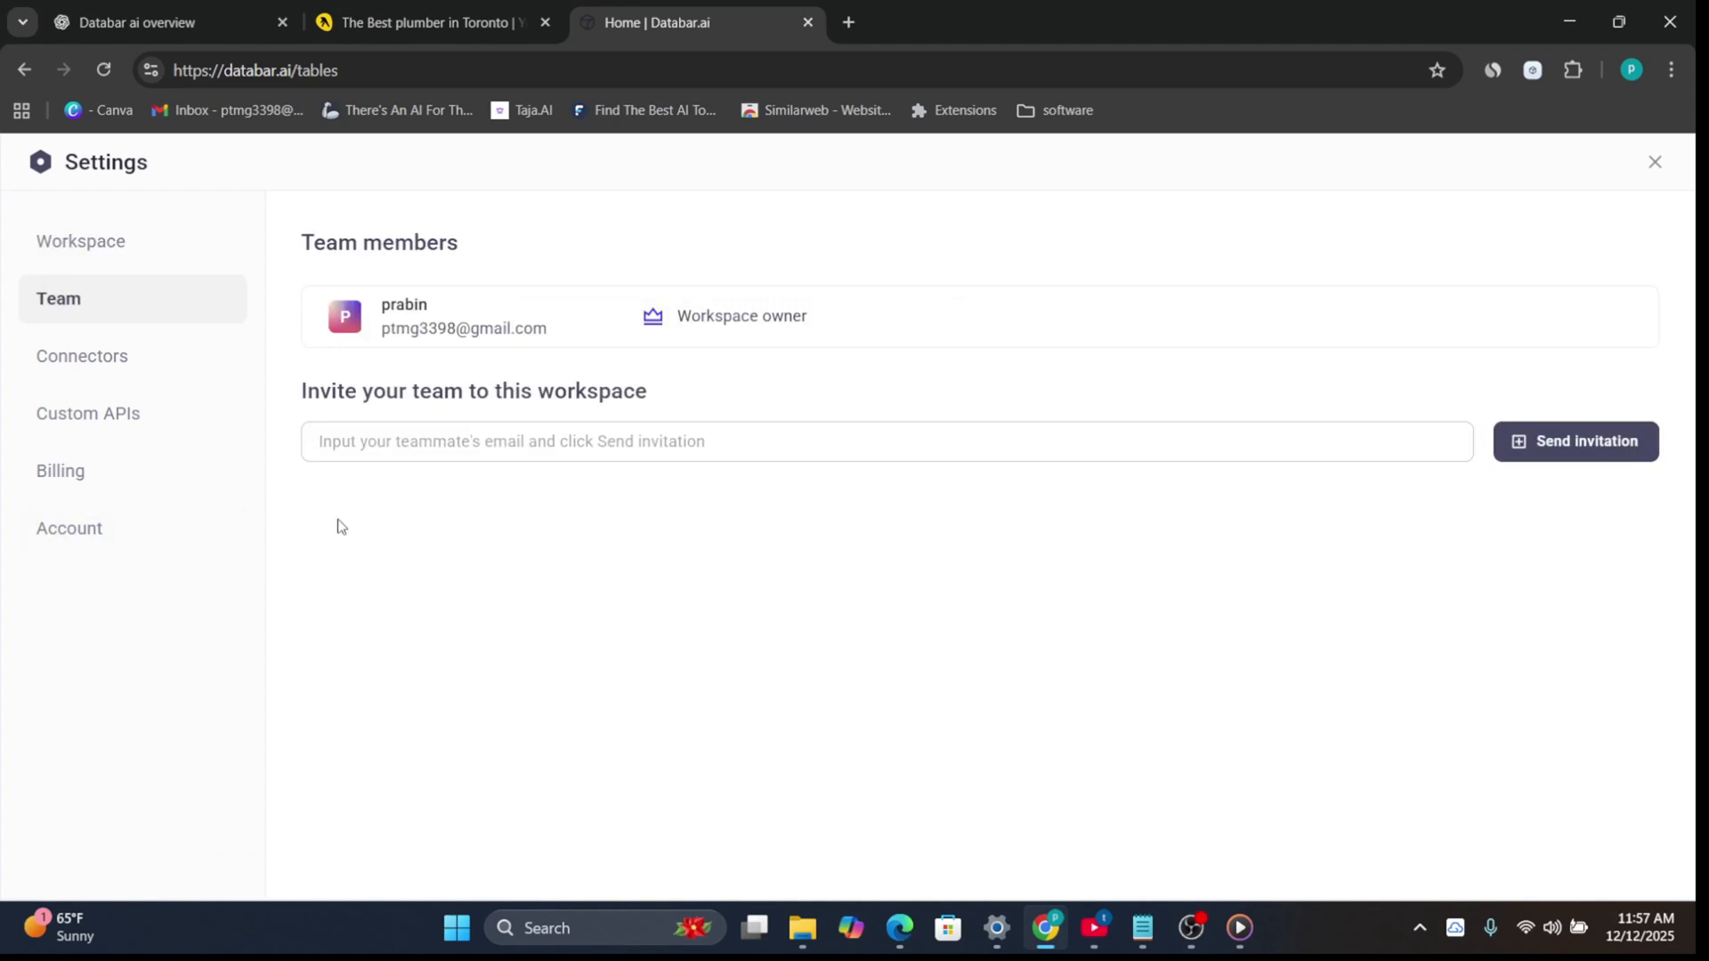
pyautogui.click(144, 361)
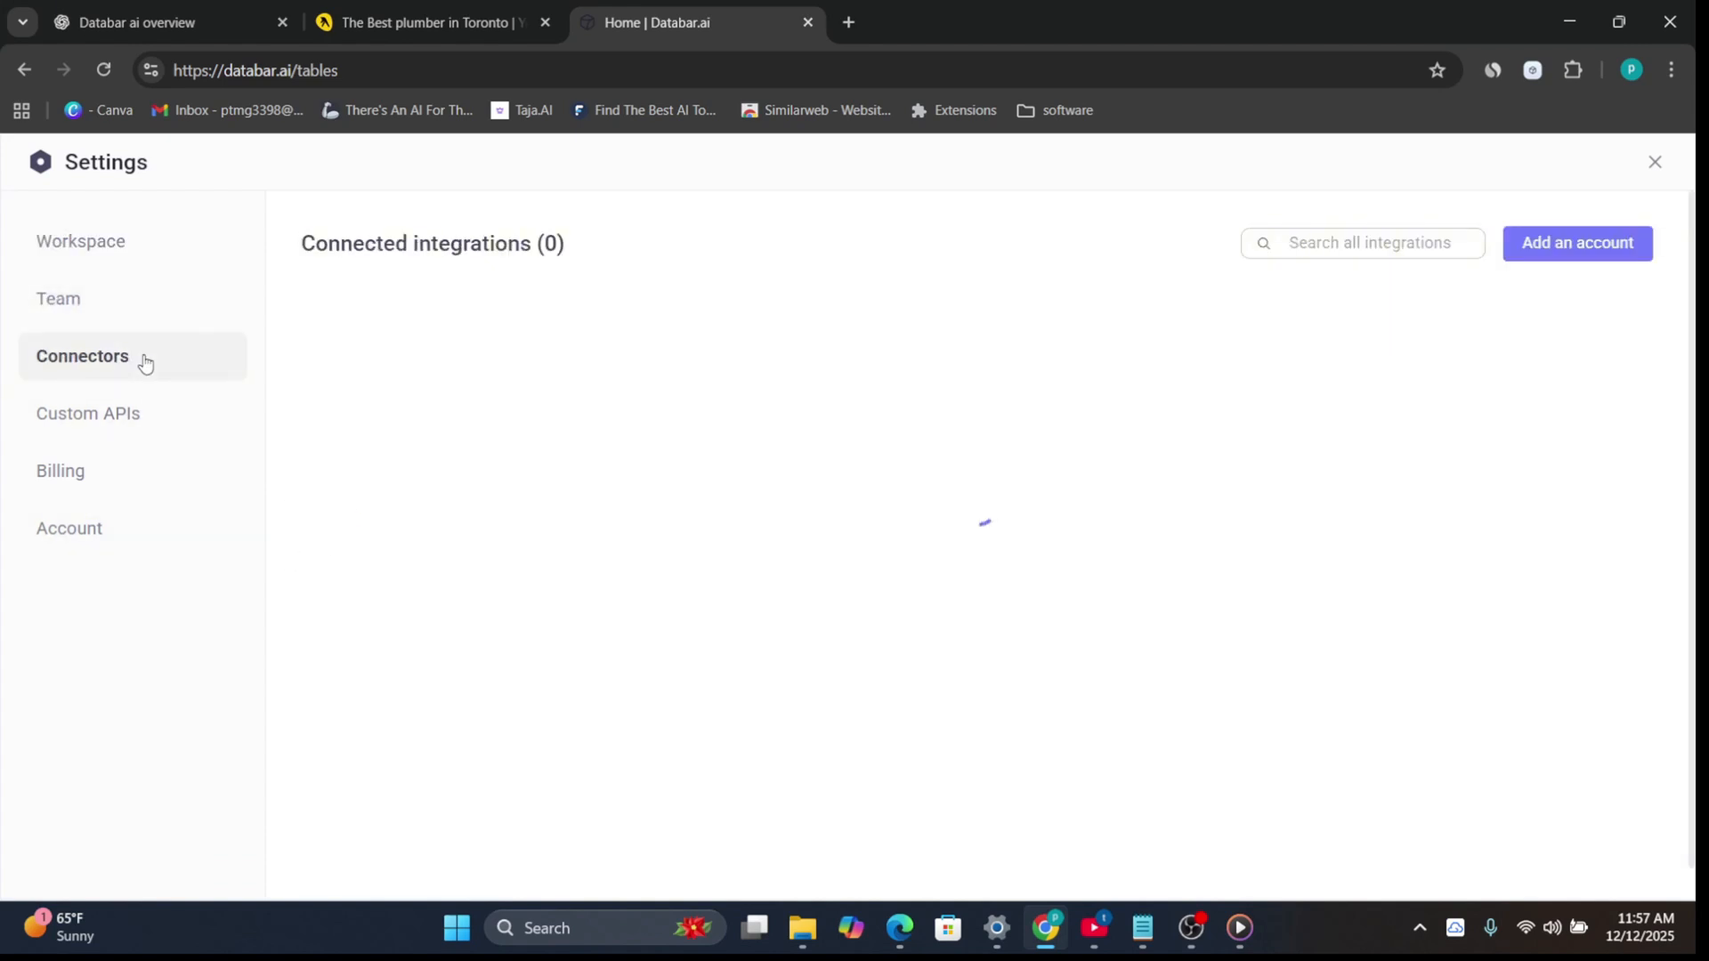
pyautogui.scroll(-1, 769, 486)
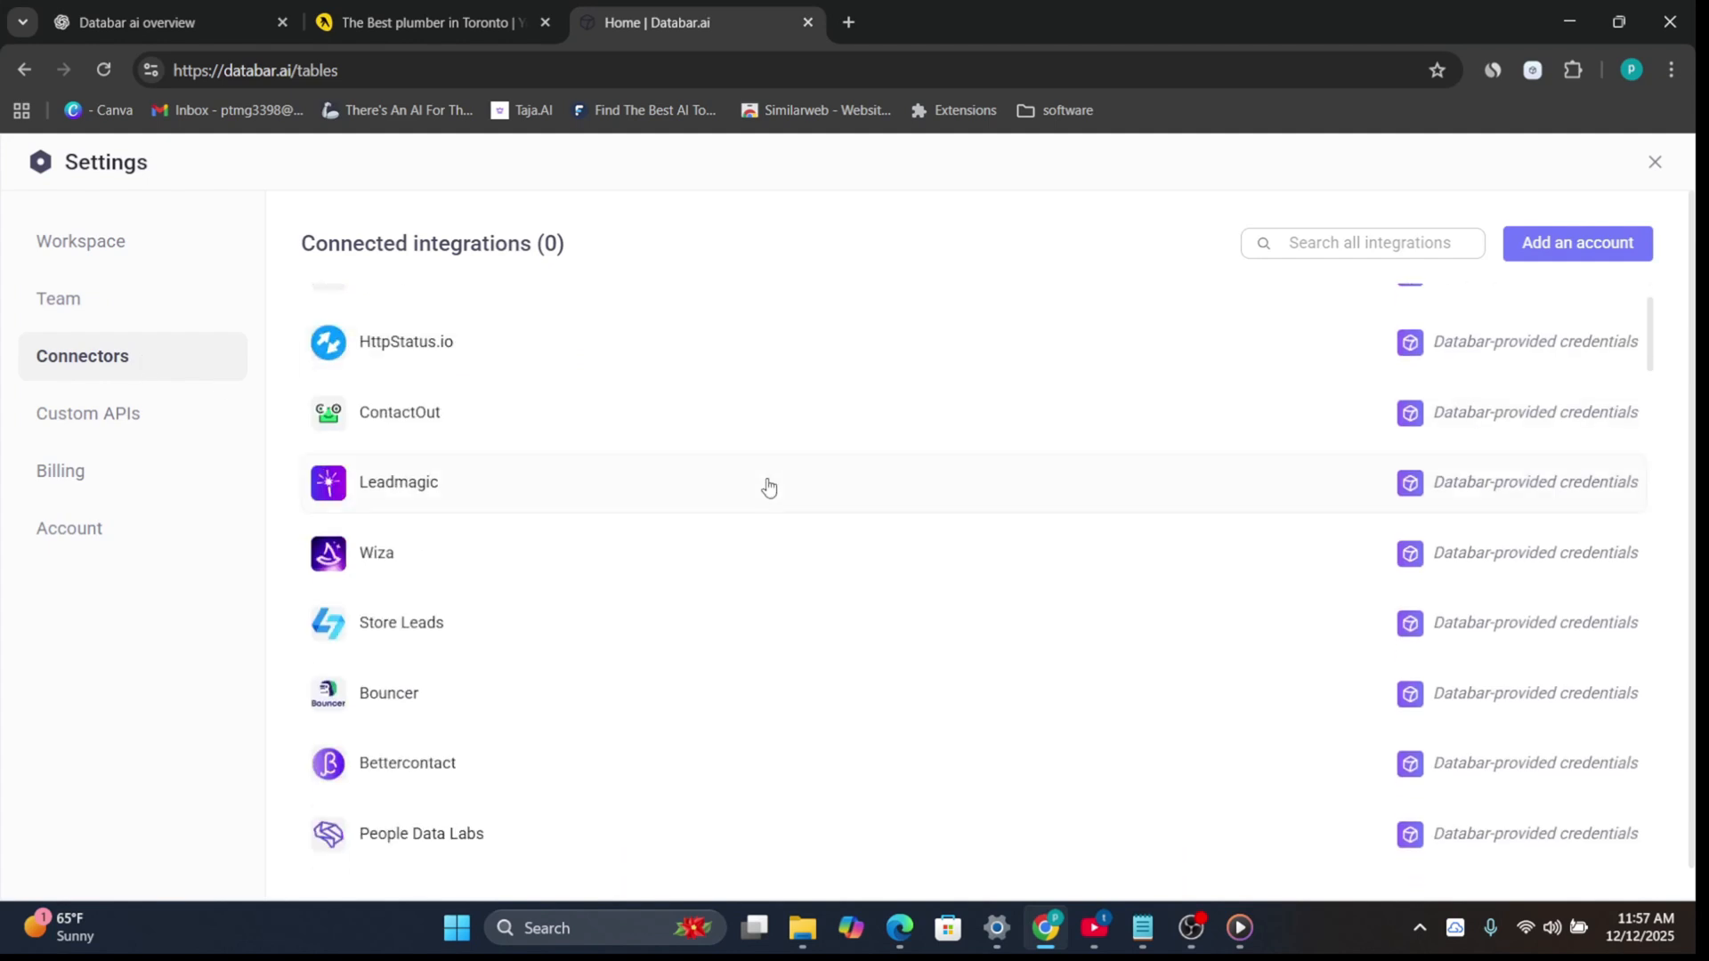
pyautogui.scroll(1, 769, 486)
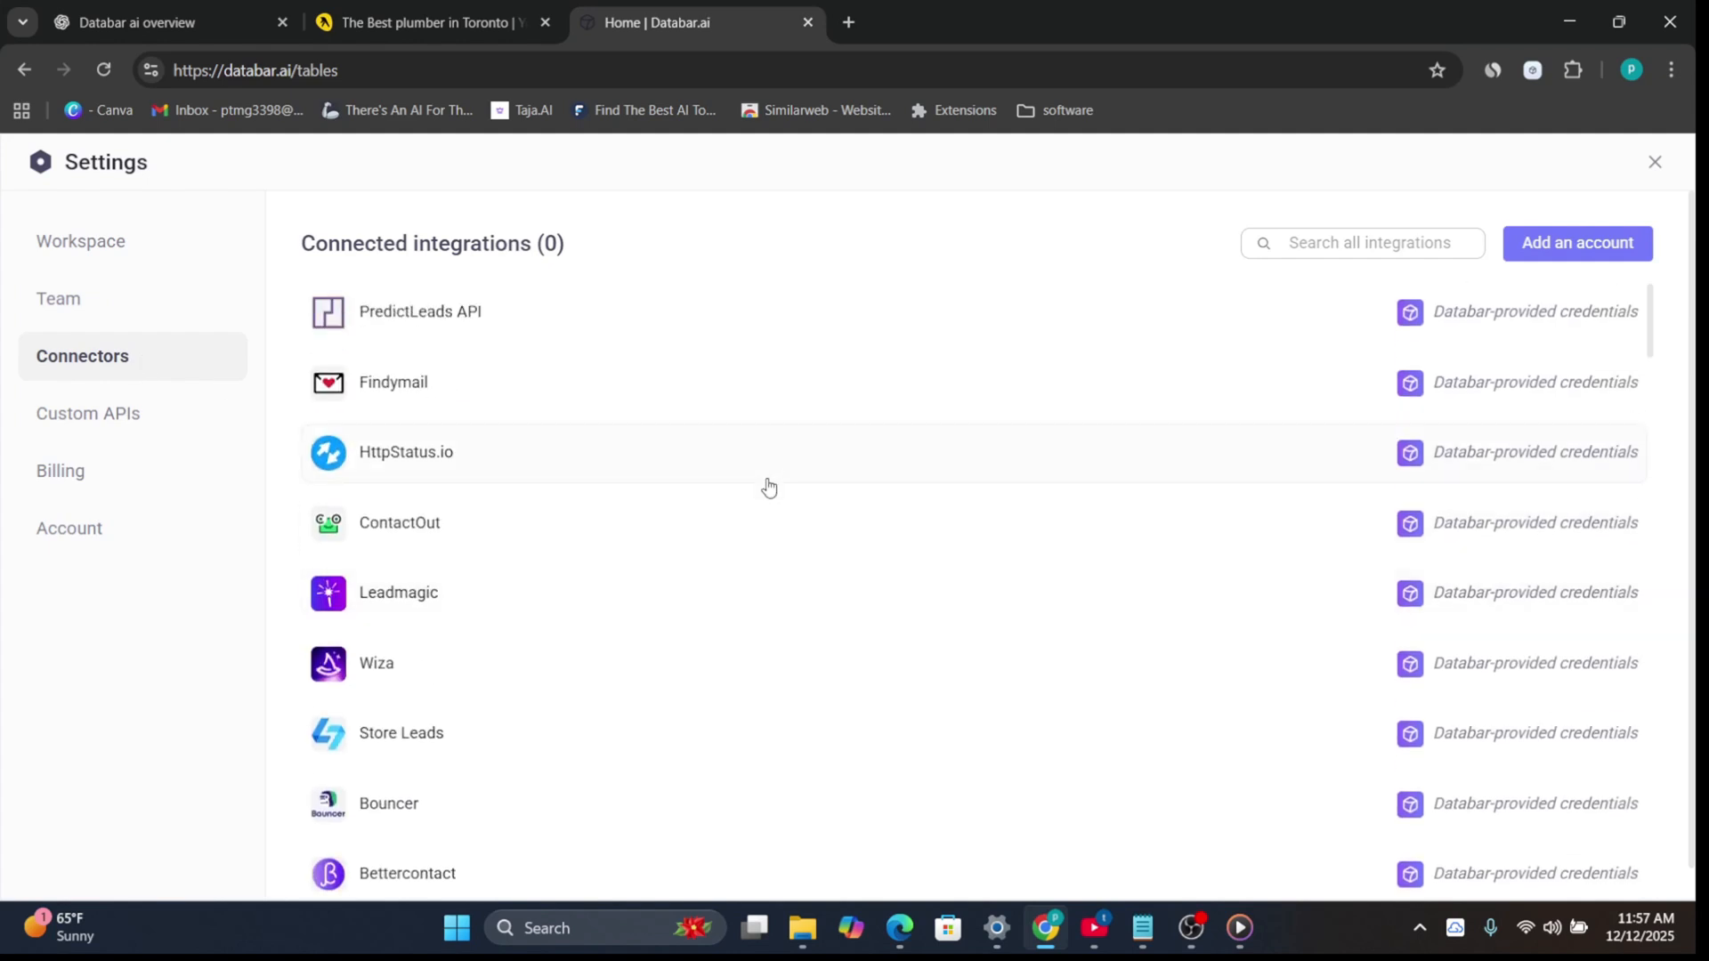
pyautogui.click(179, 424)
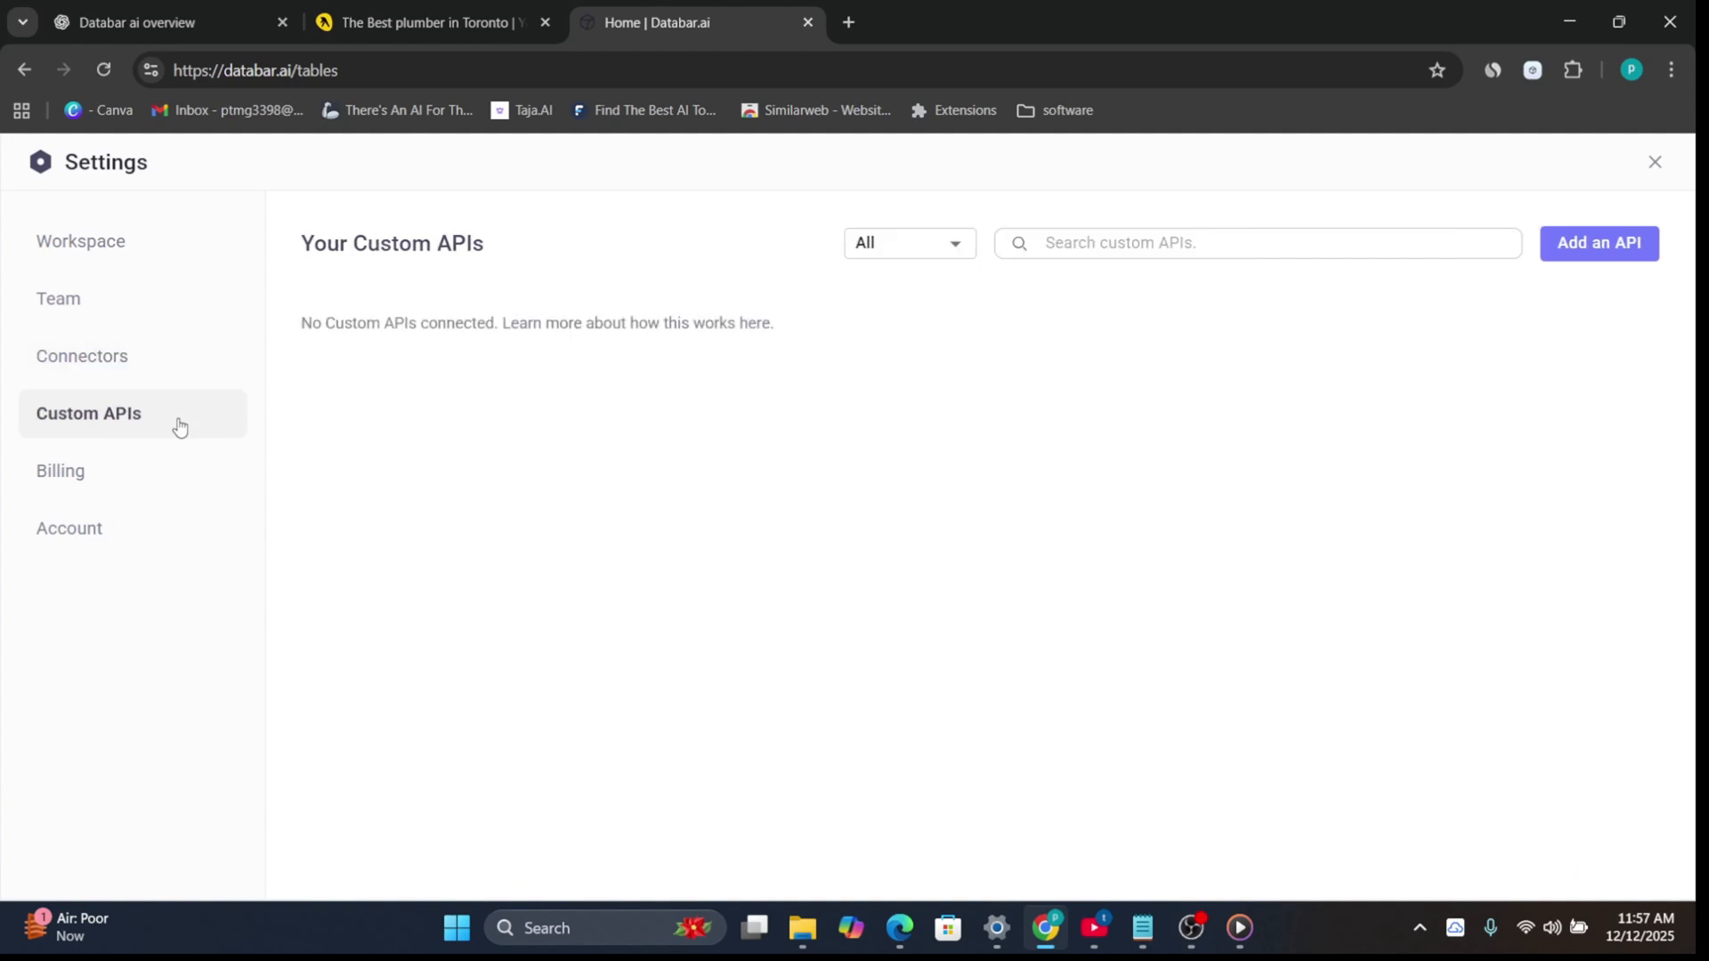
pyautogui.click(111, 481)
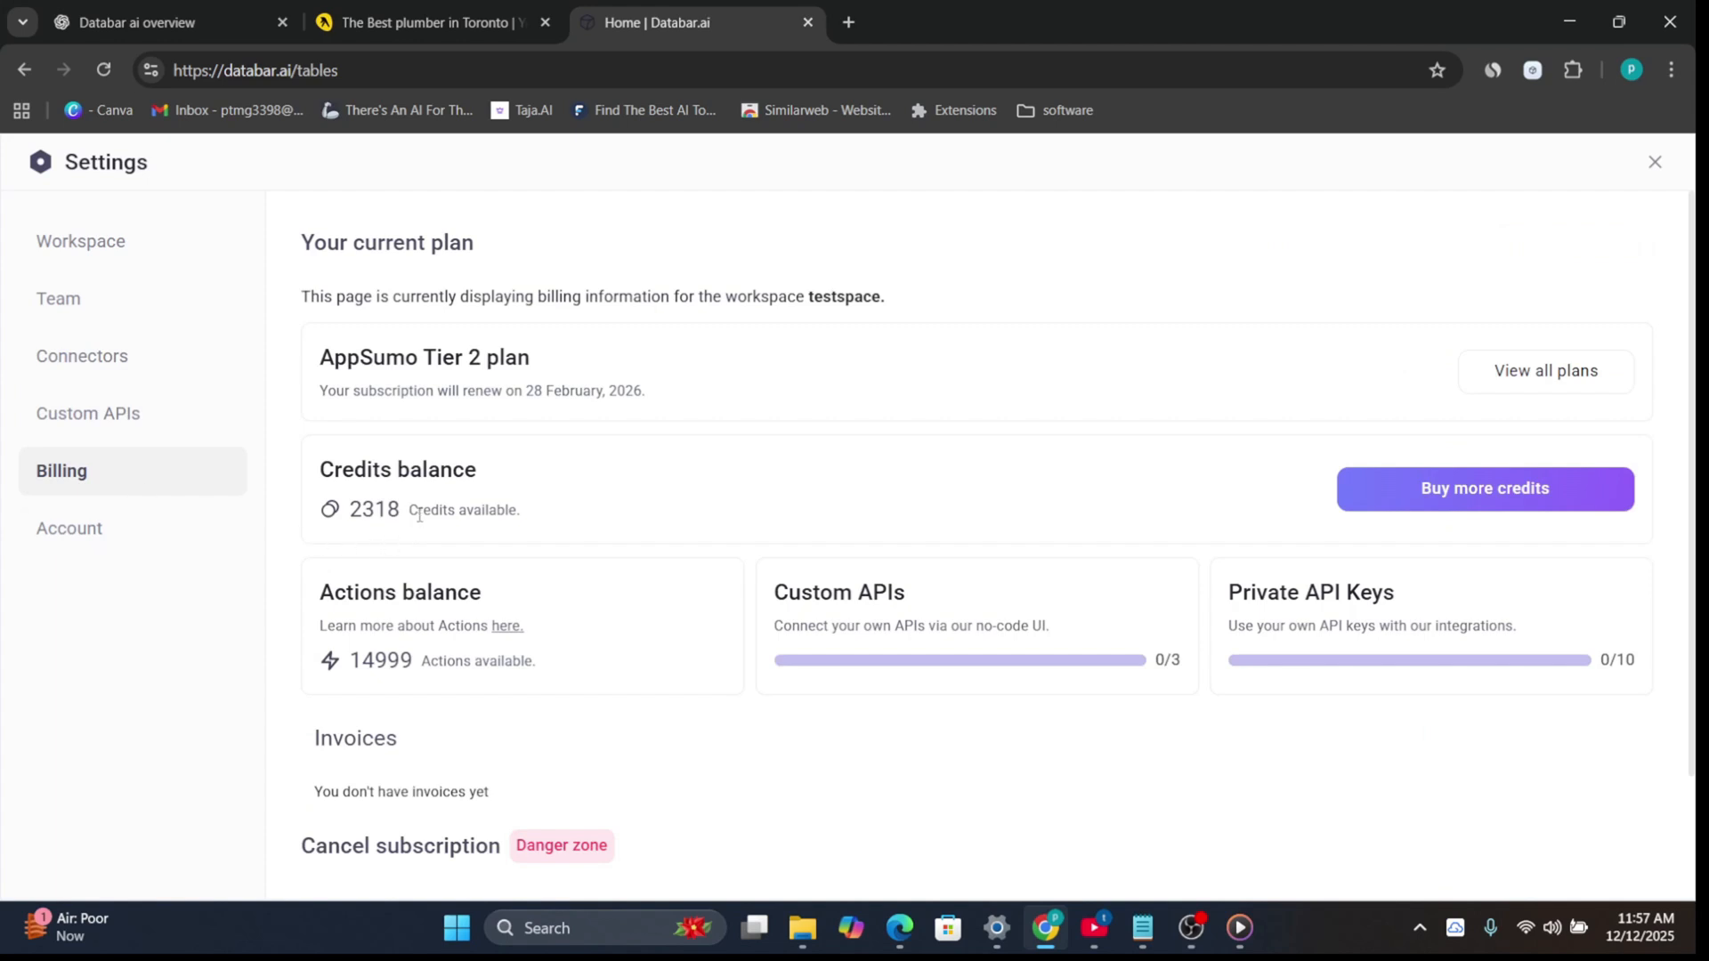
pyautogui.scroll(-2, 507, 543)
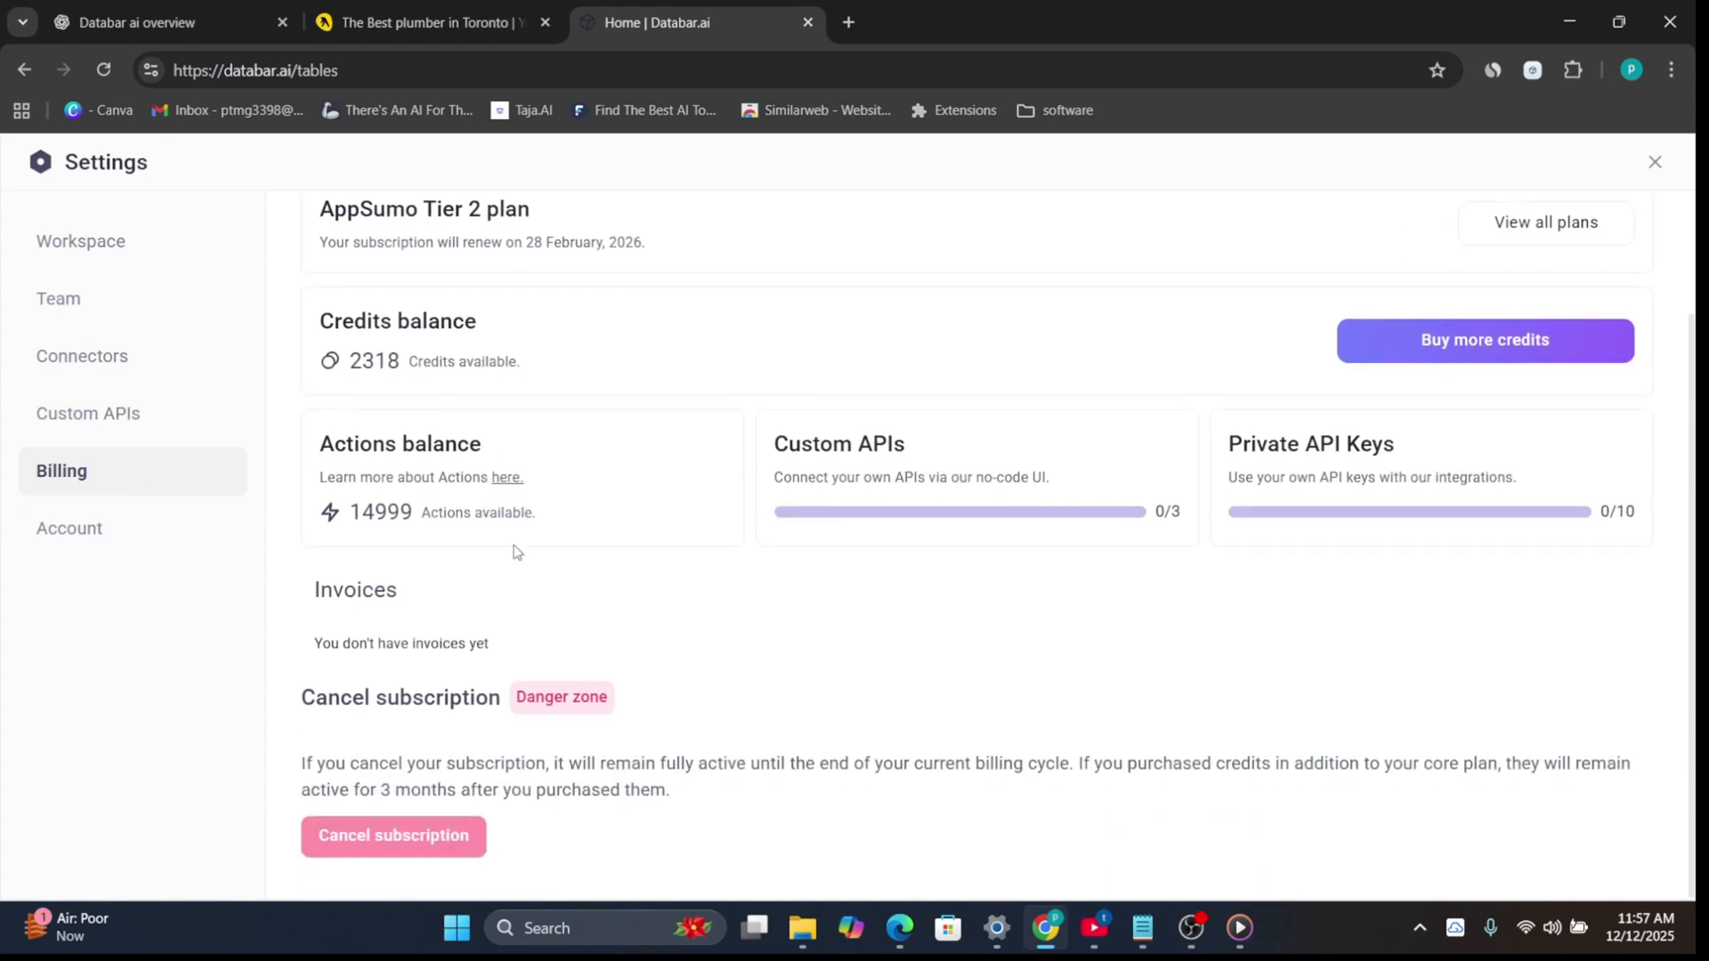
pyautogui.click(92, 531)
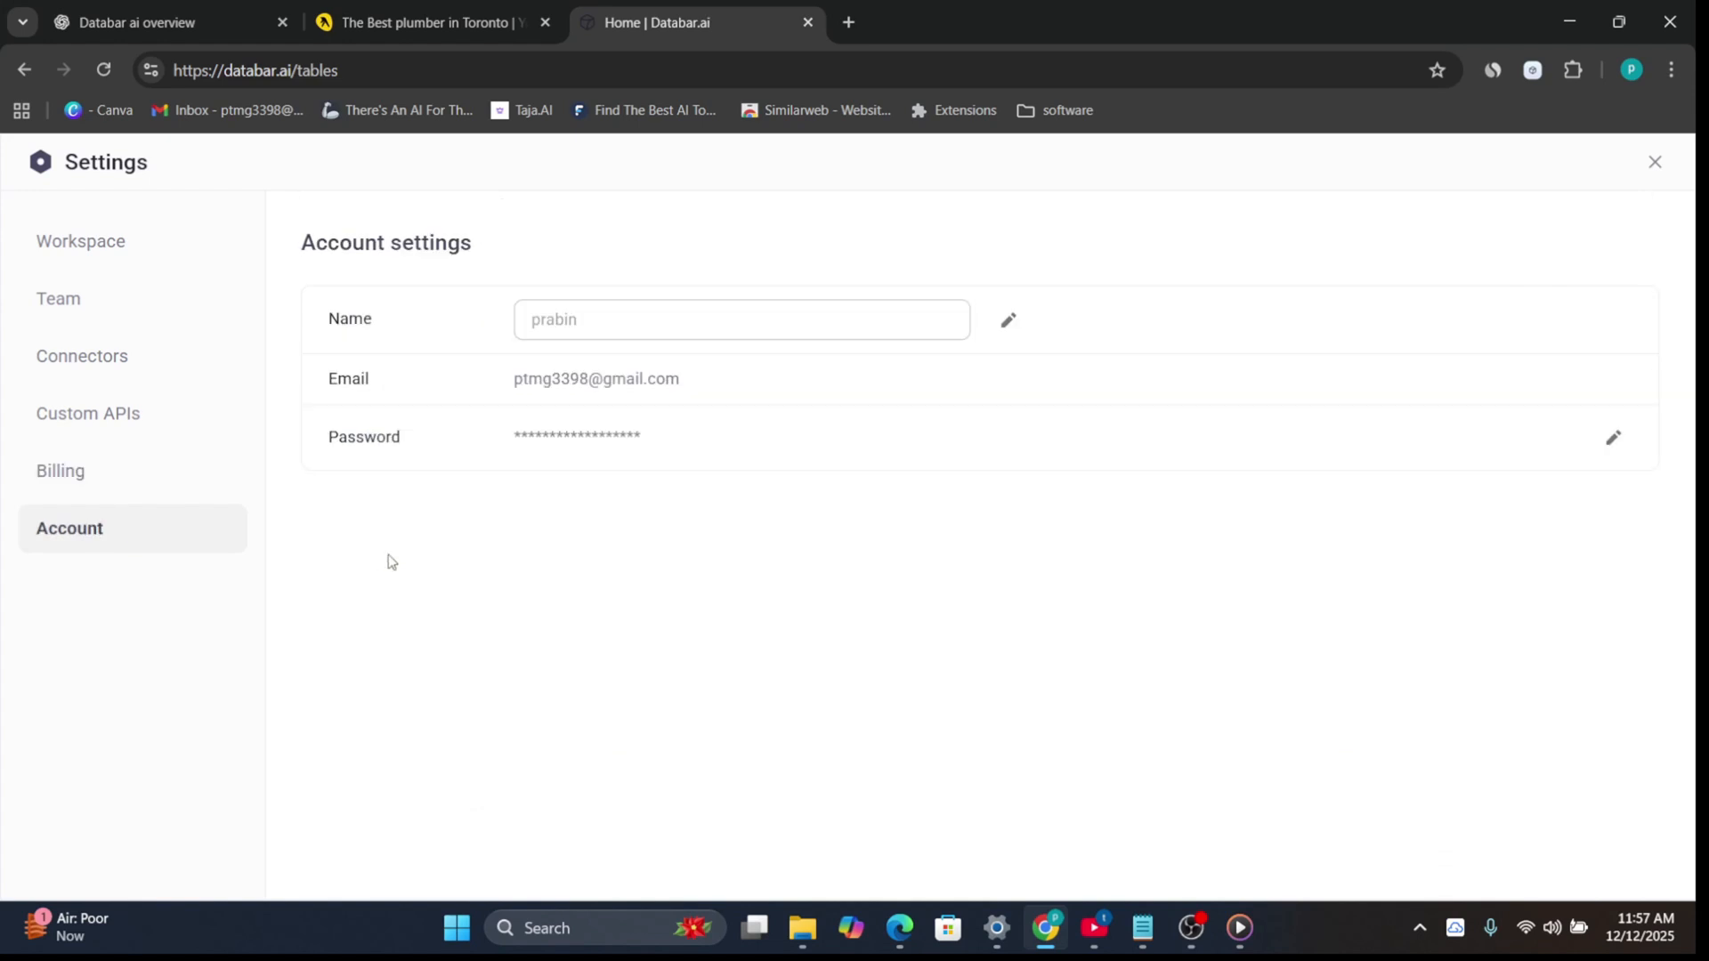
pyautogui.click(1654, 163)
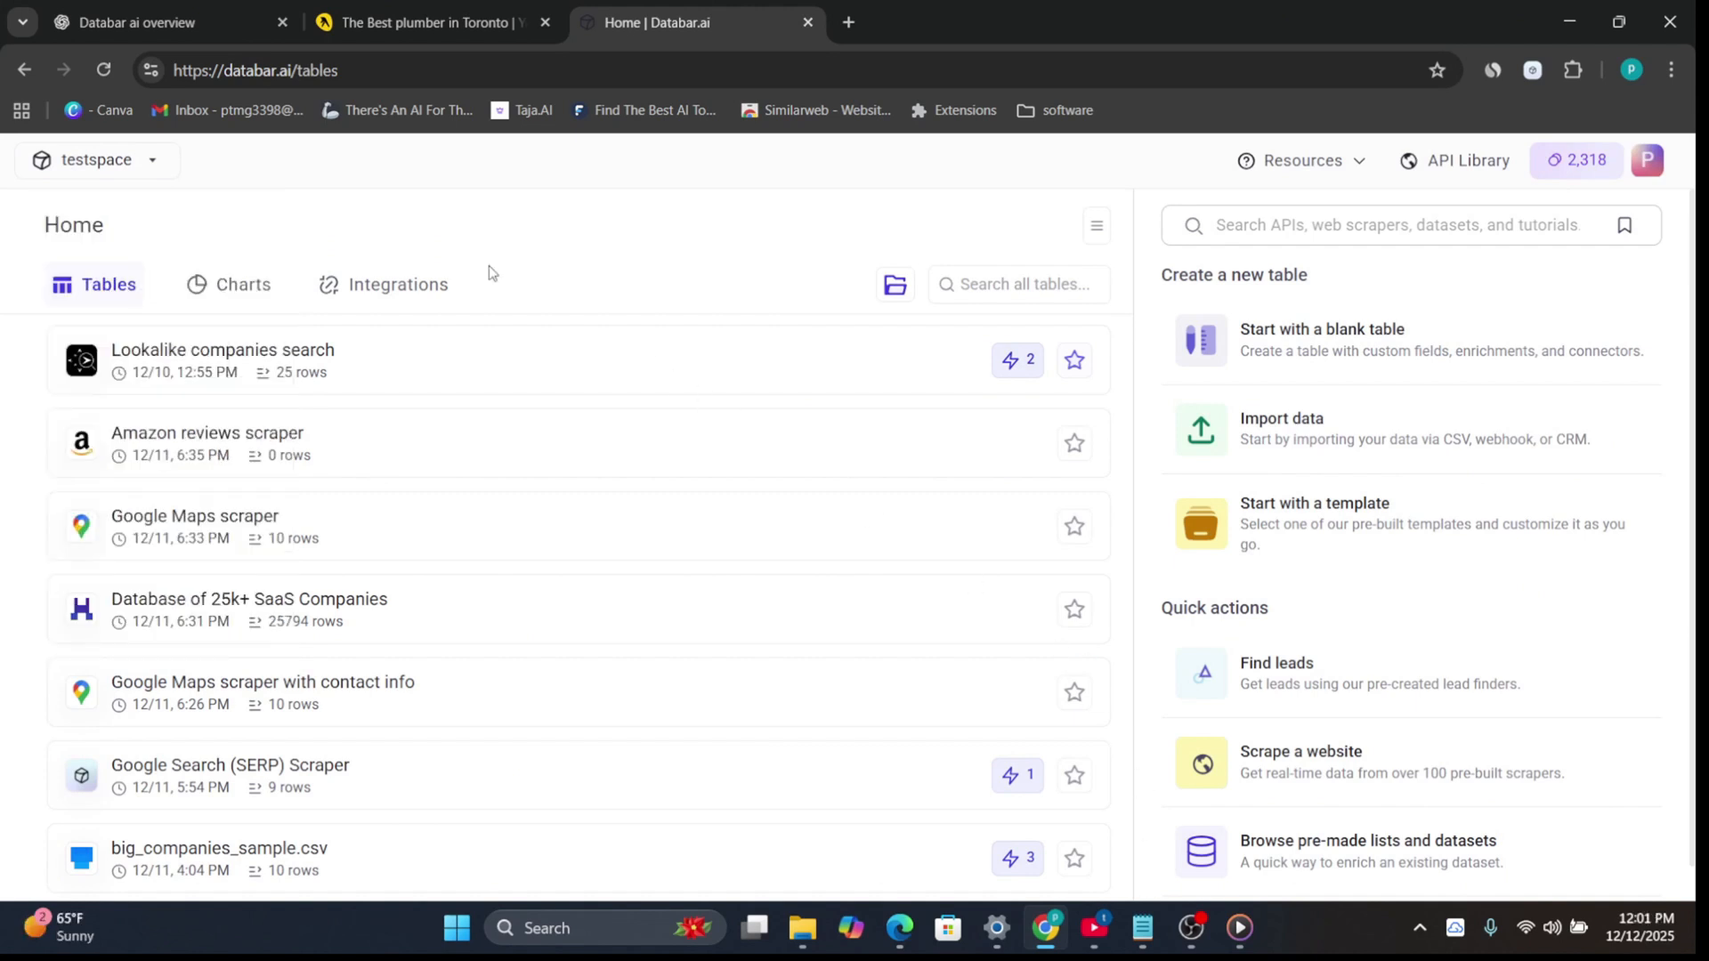
# Step: Check which workspaces are available to switch to, and leave the current workspace selected
pyautogui.click(146, 162)
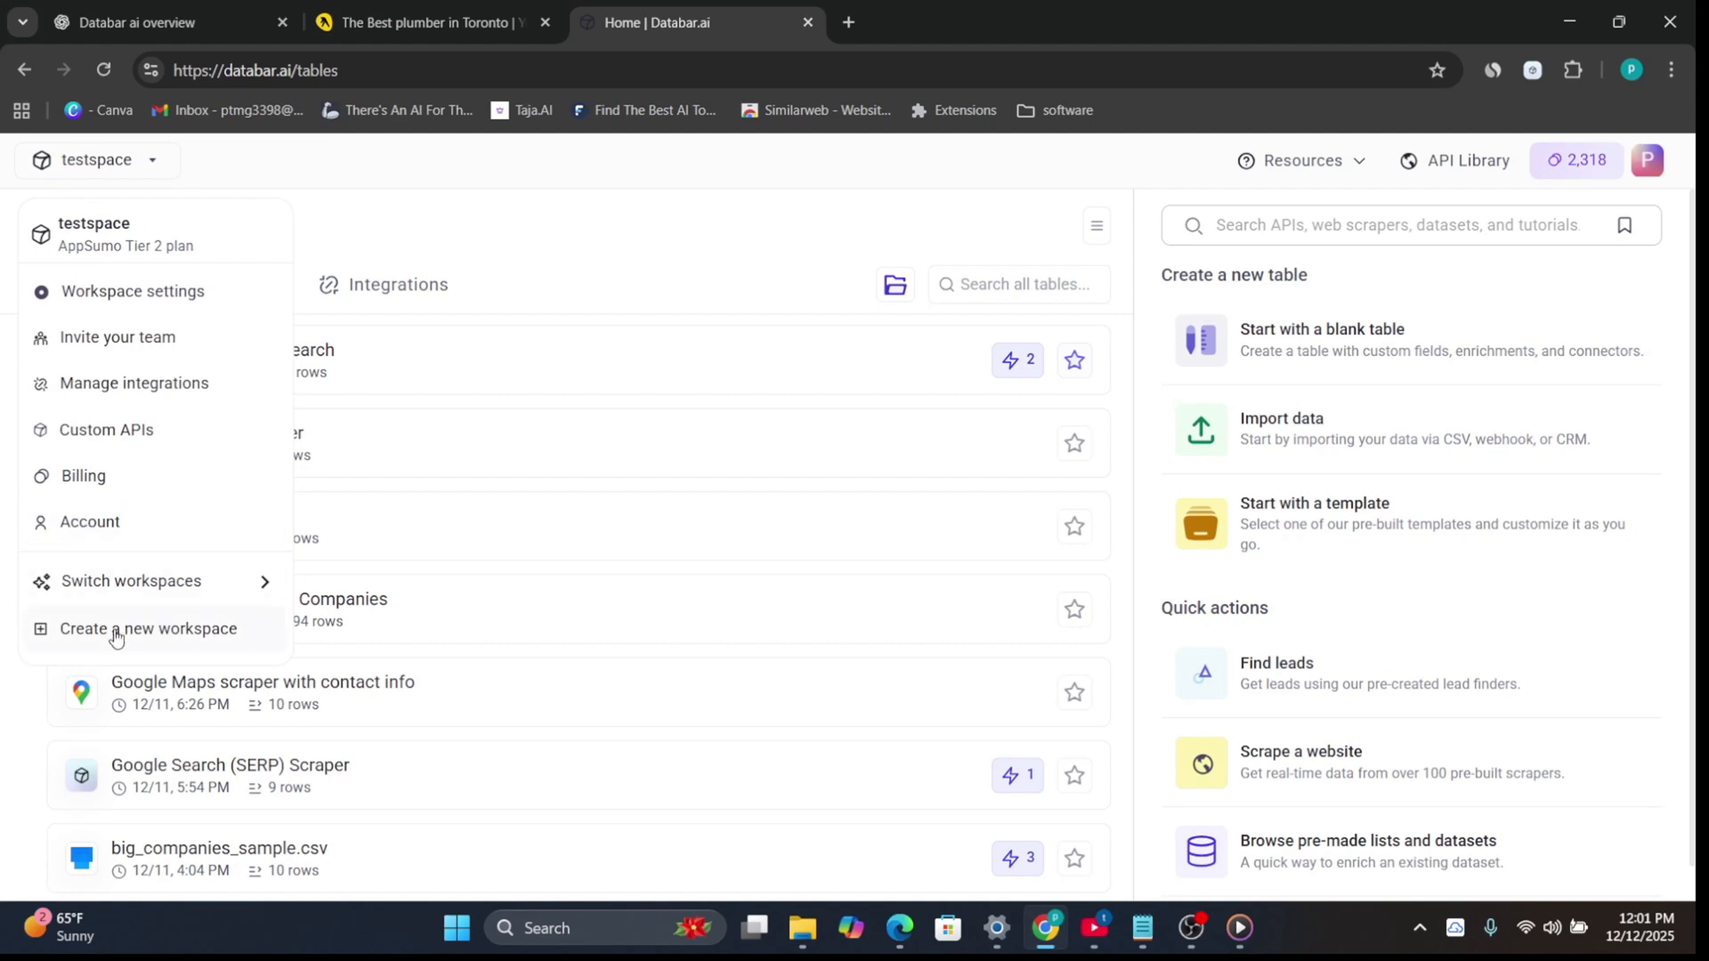
pyautogui.moveTo(87, 590)
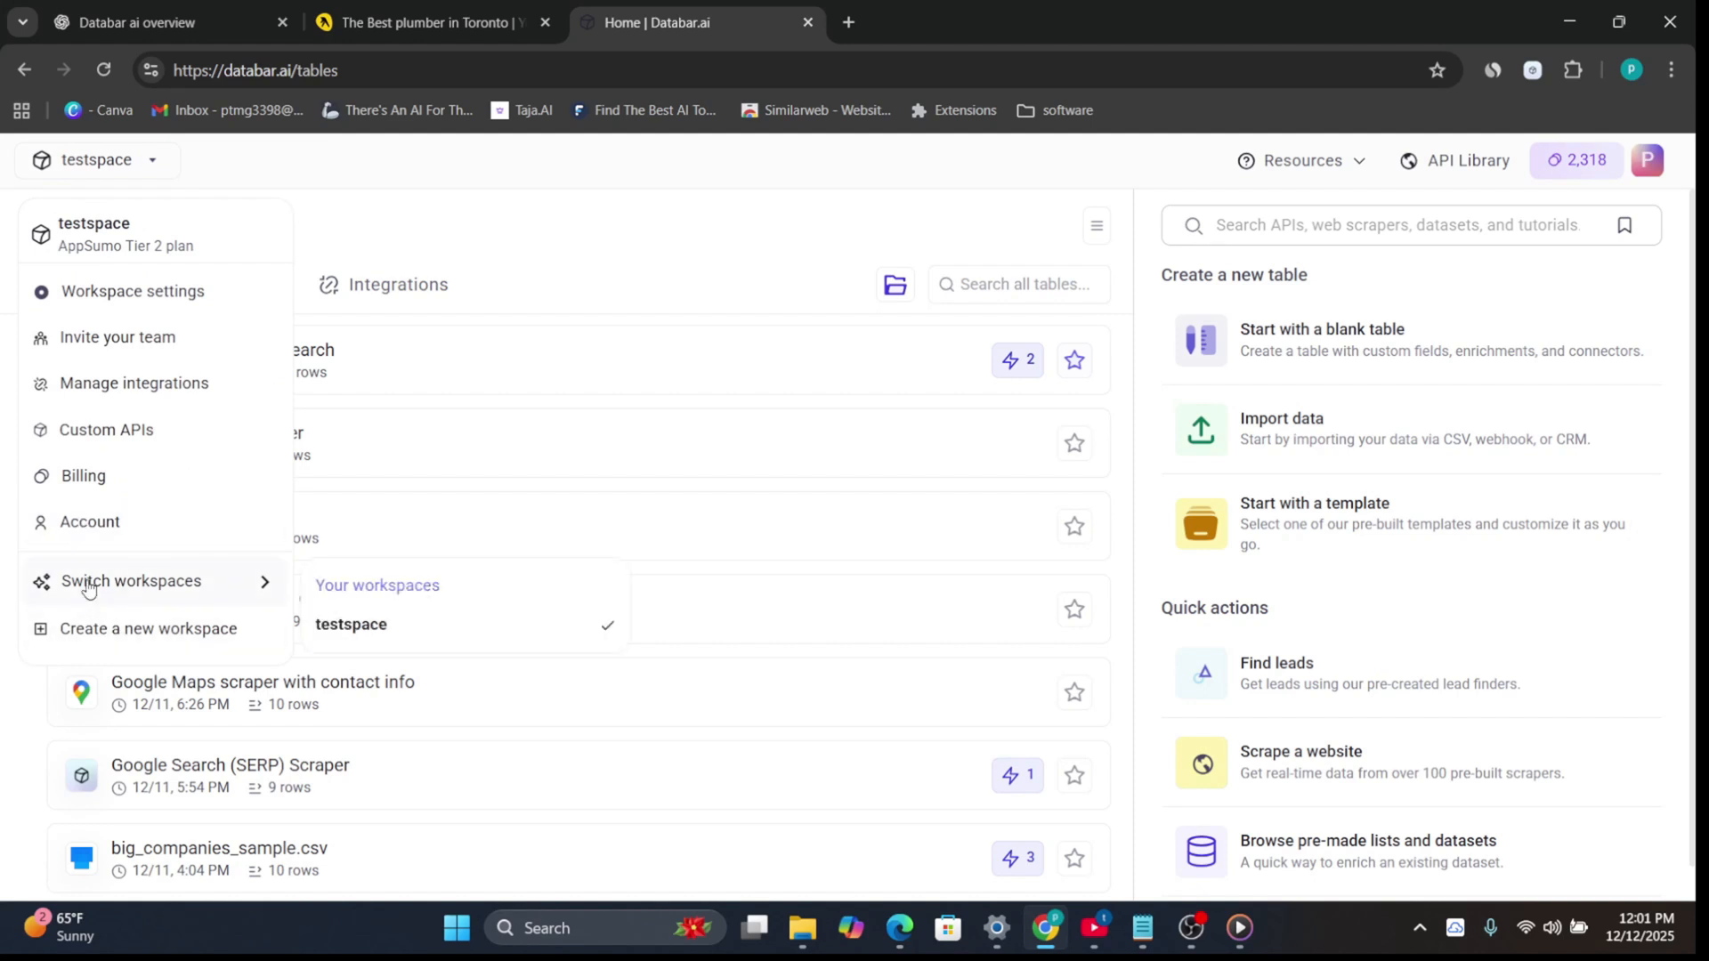
pyautogui.click(526, 247)
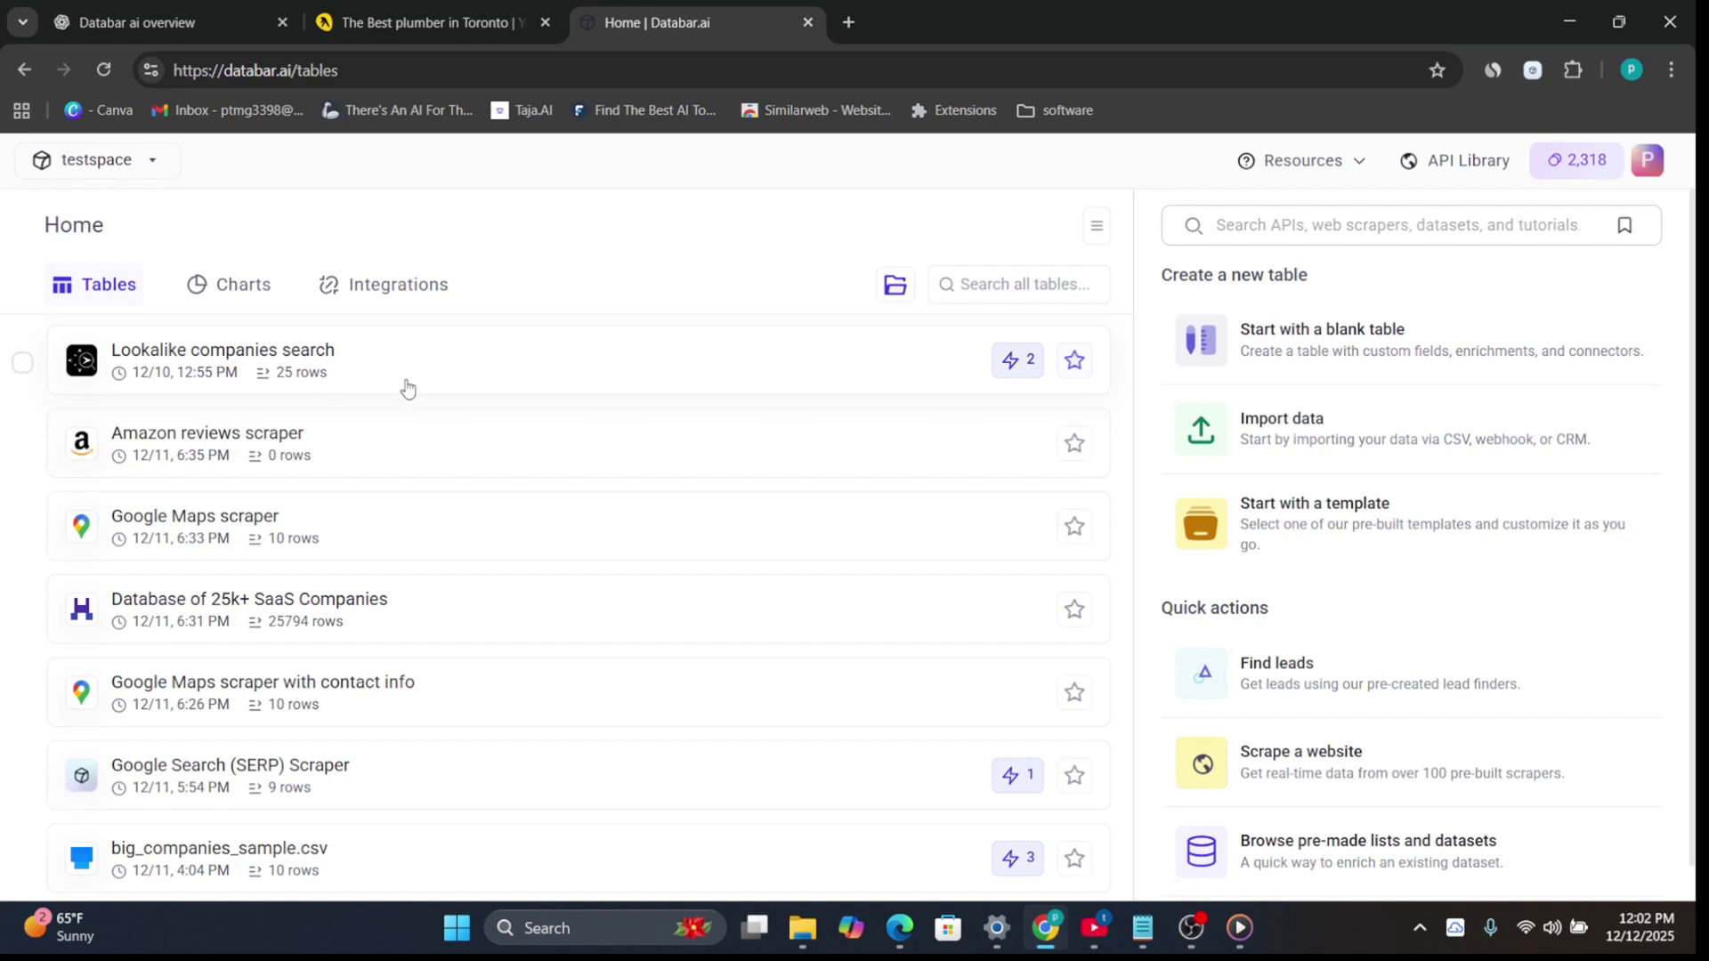
# Step: Create a new chart and choose the Lookalike companies search table as its data source
pyautogui.scroll(-1, 1335, 596)
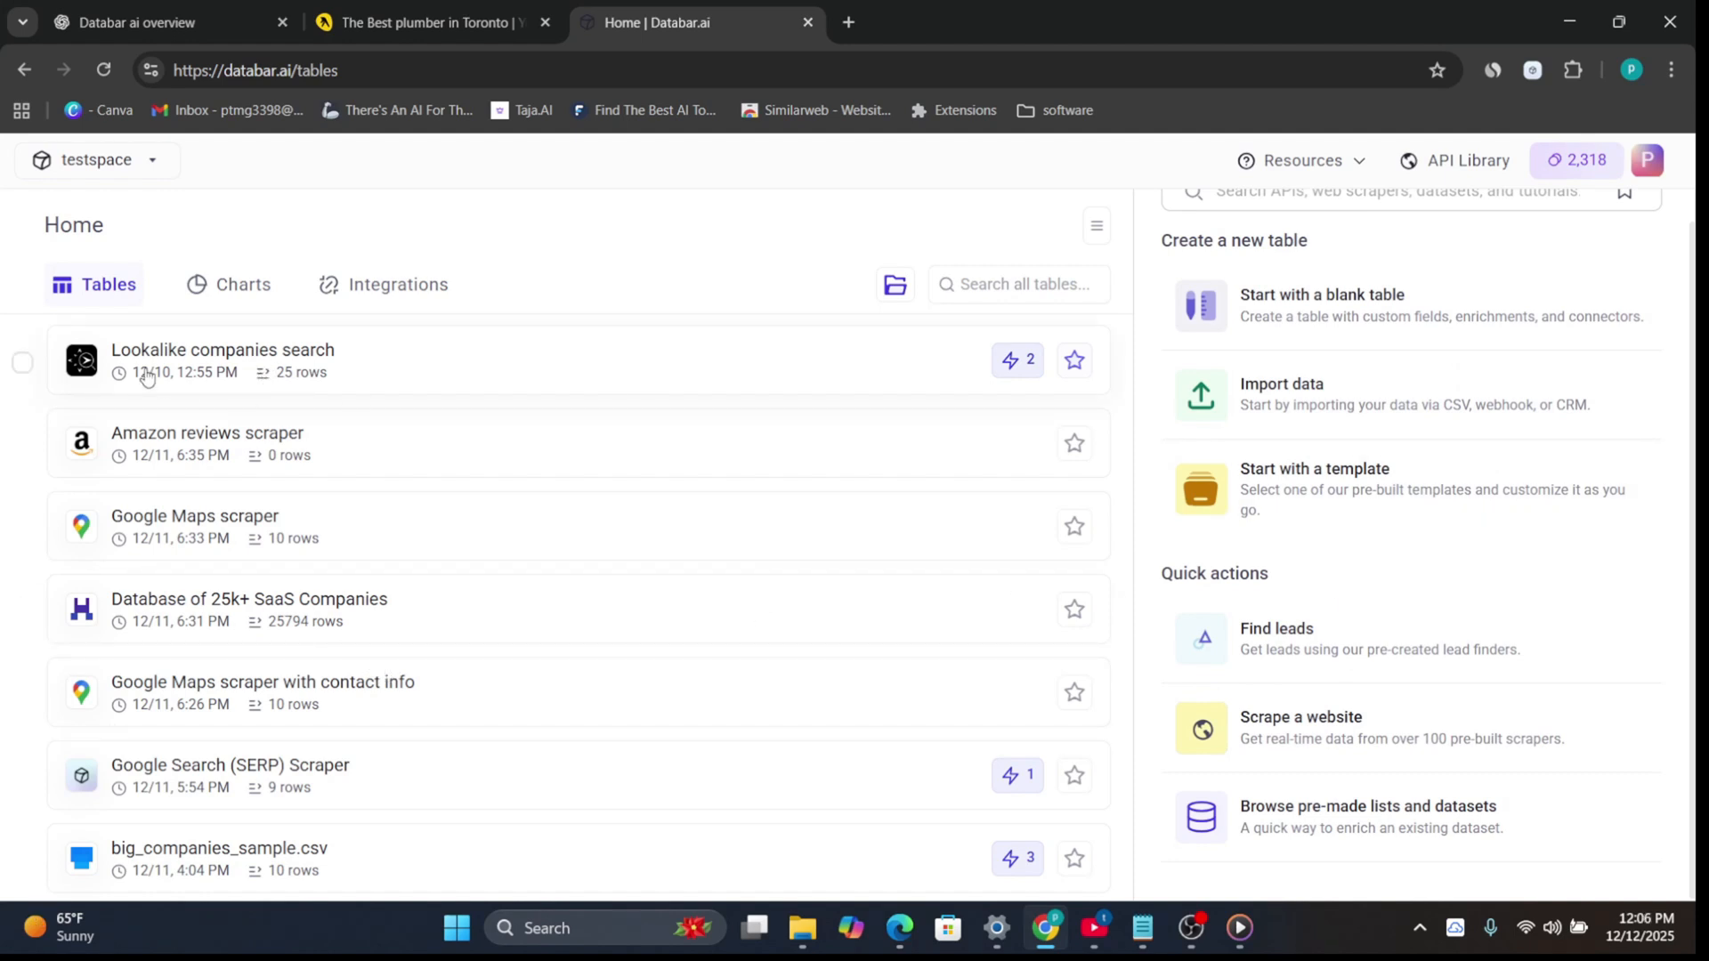
pyautogui.click(214, 290)
pyautogui.click(940, 348)
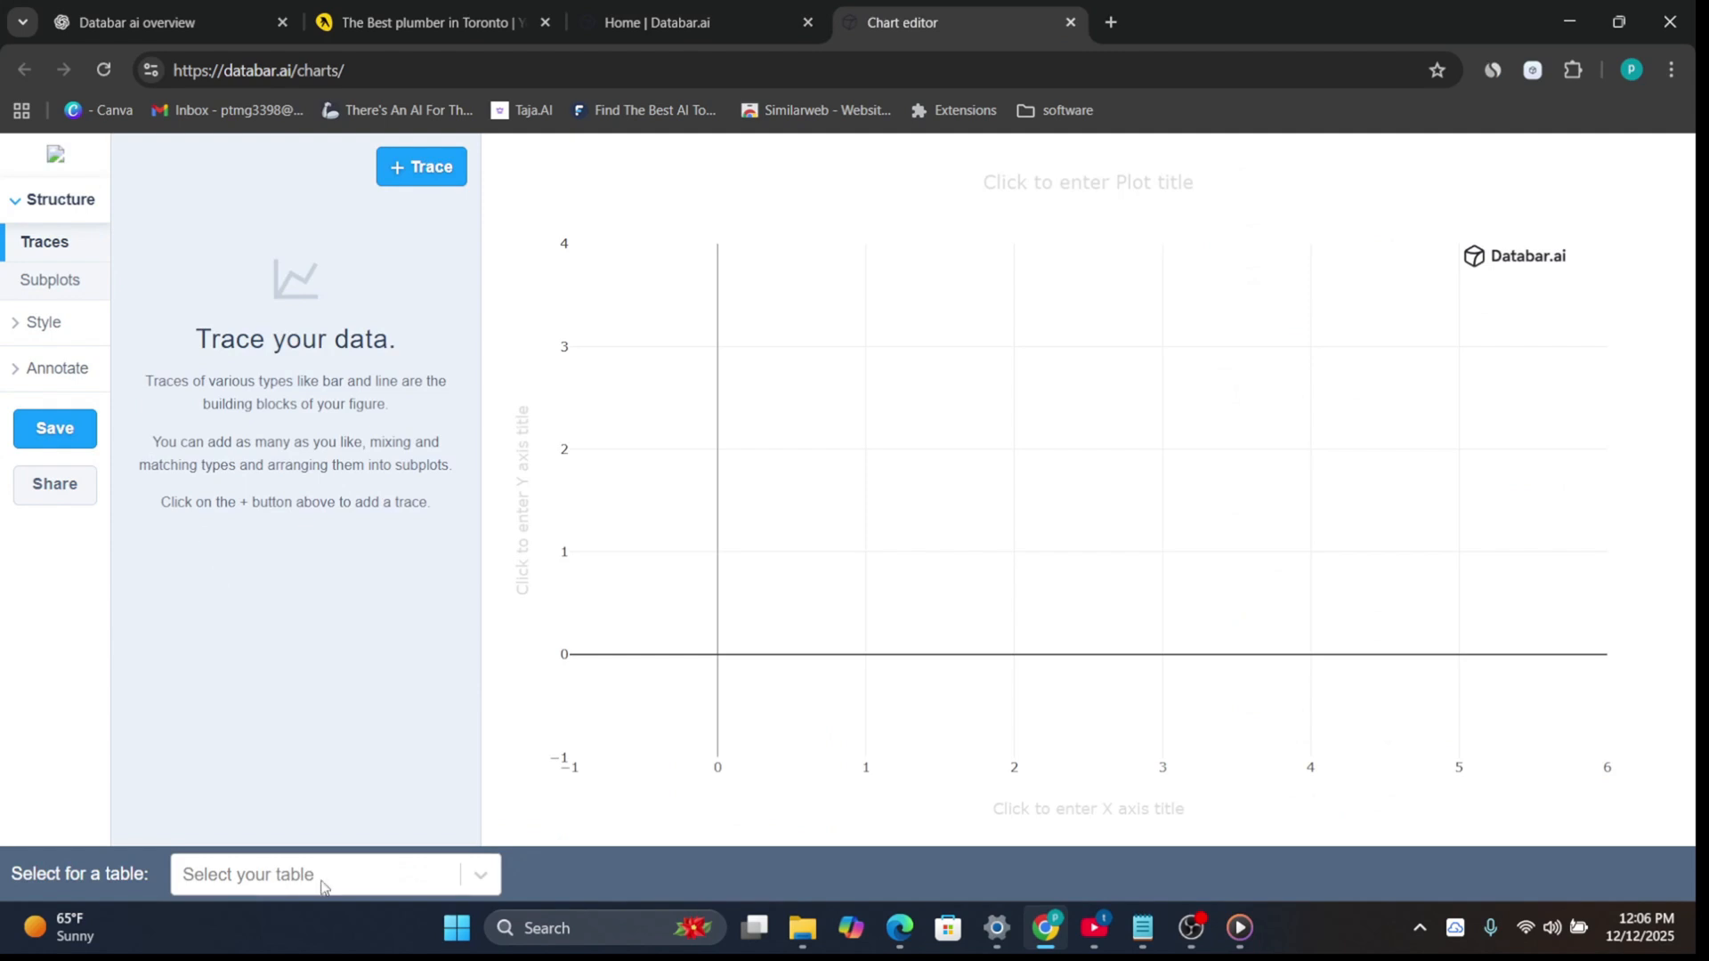
pyautogui.click(479, 877)
pyautogui.scroll(-3, 357, 767)
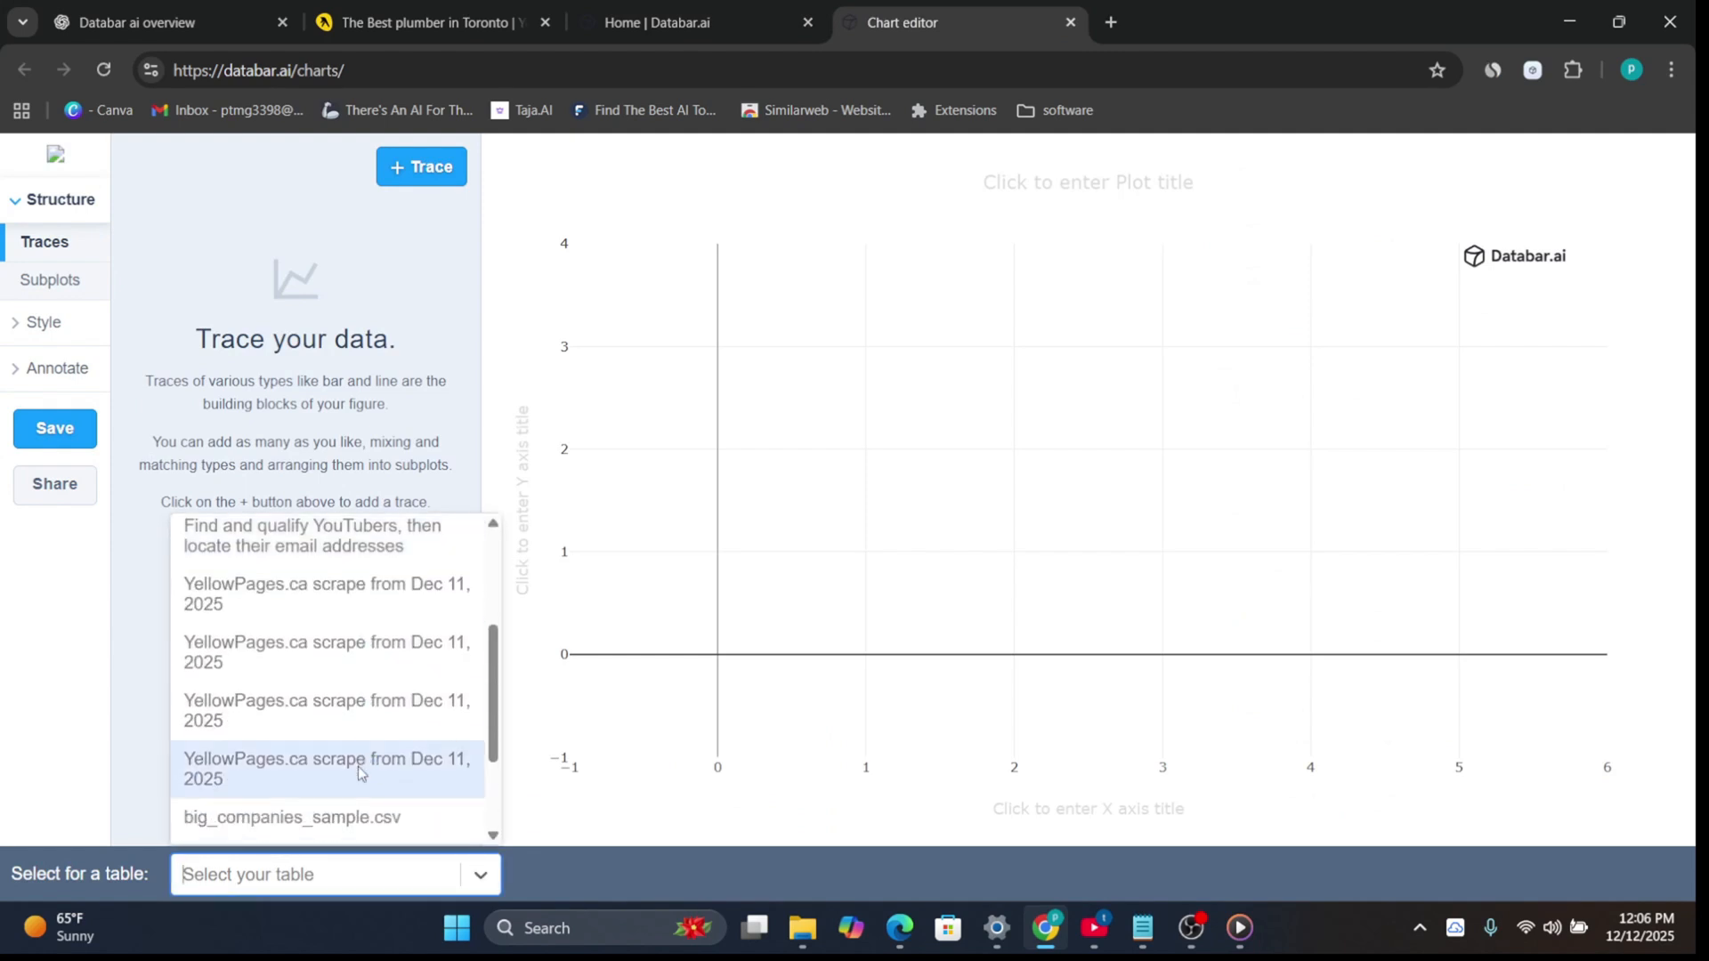
pyautogui.click(356, 820)
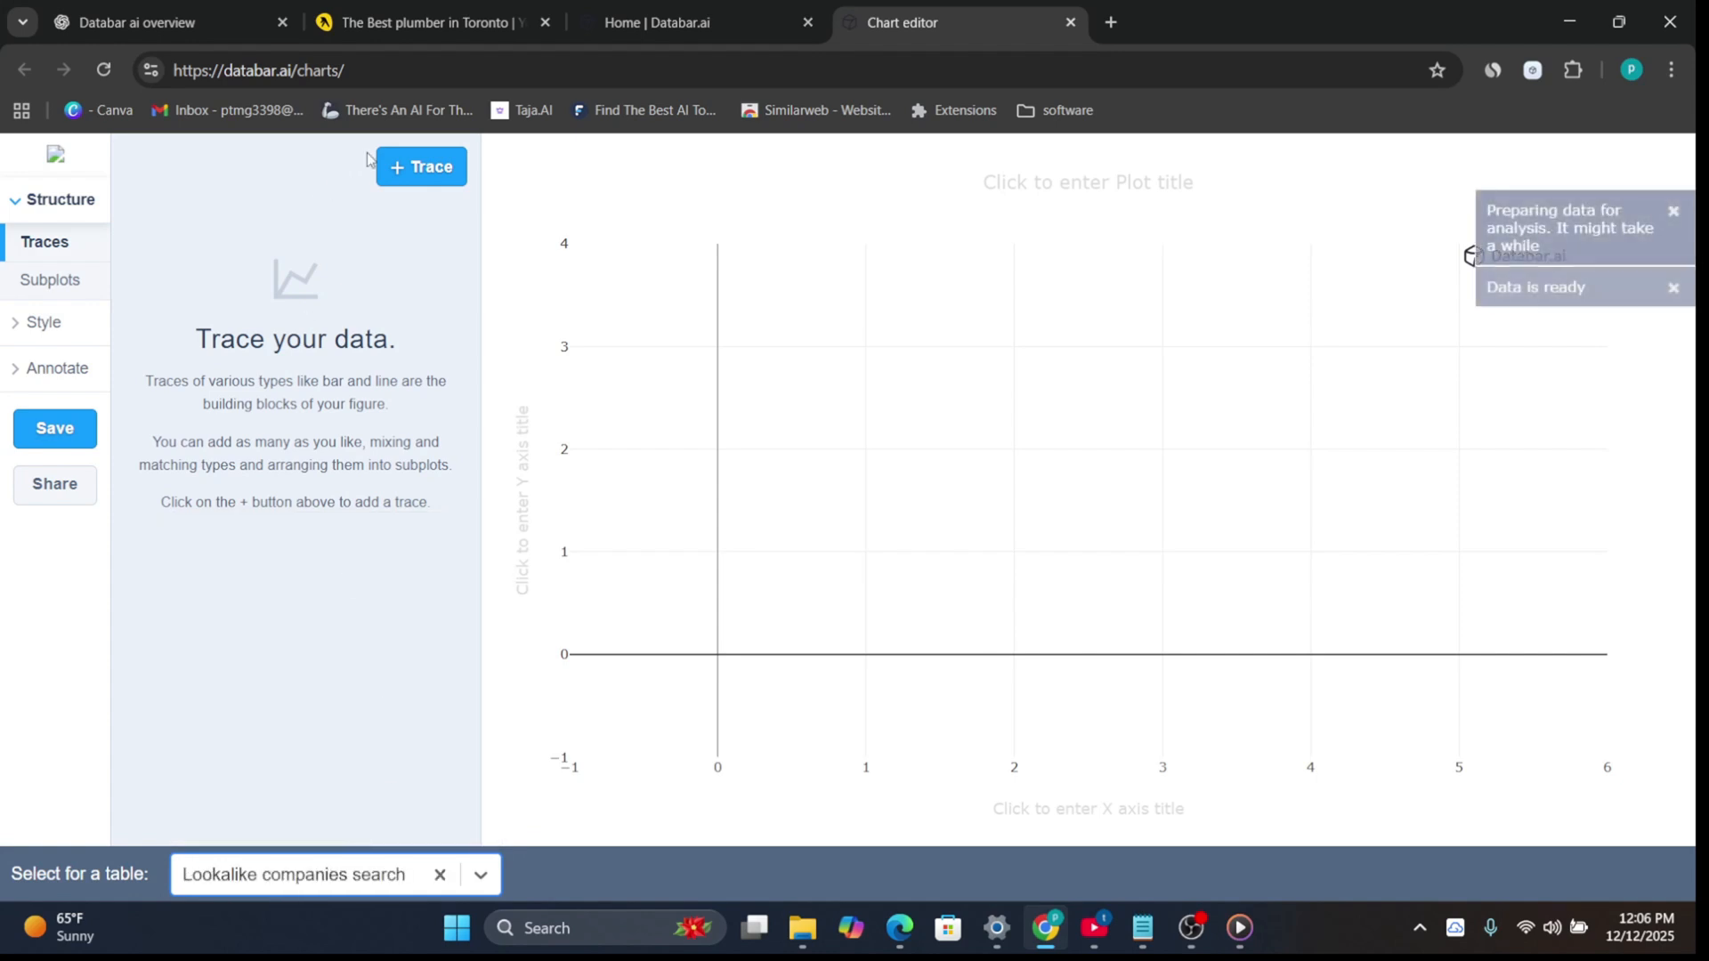
# Step: Add a trace to the chart and set its type to Bar
pyautogui.click(396, 169)
pyautogui.click(350, 269)
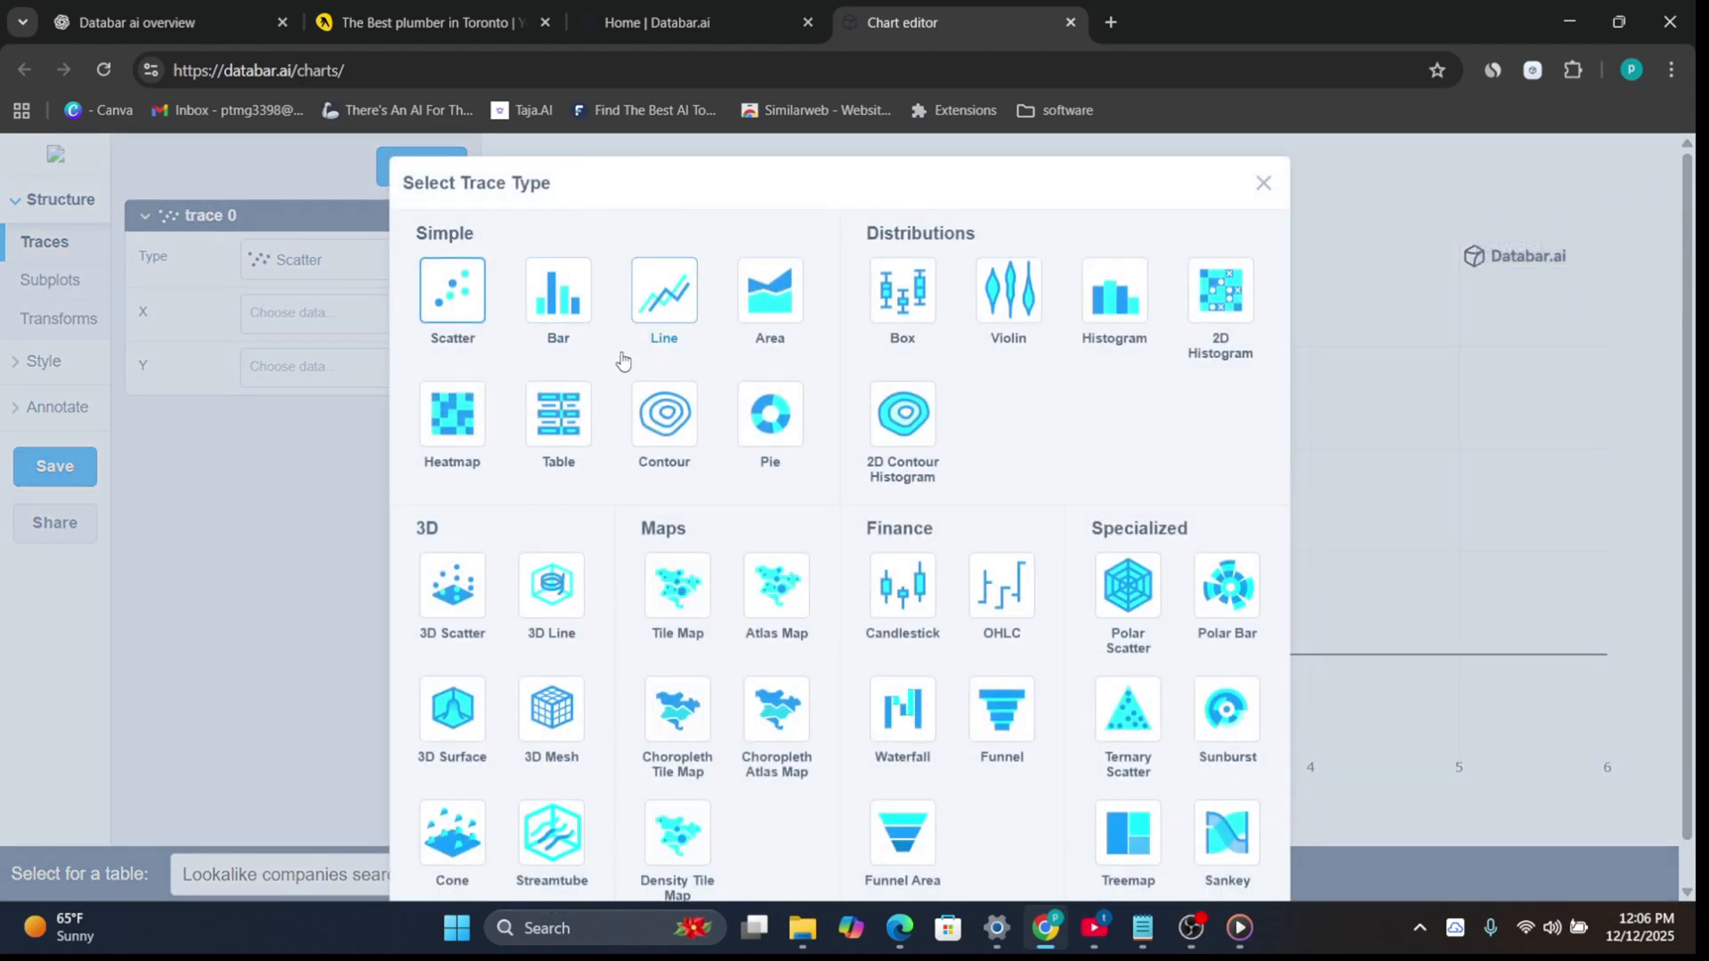
pyautogui.click(548, 316)
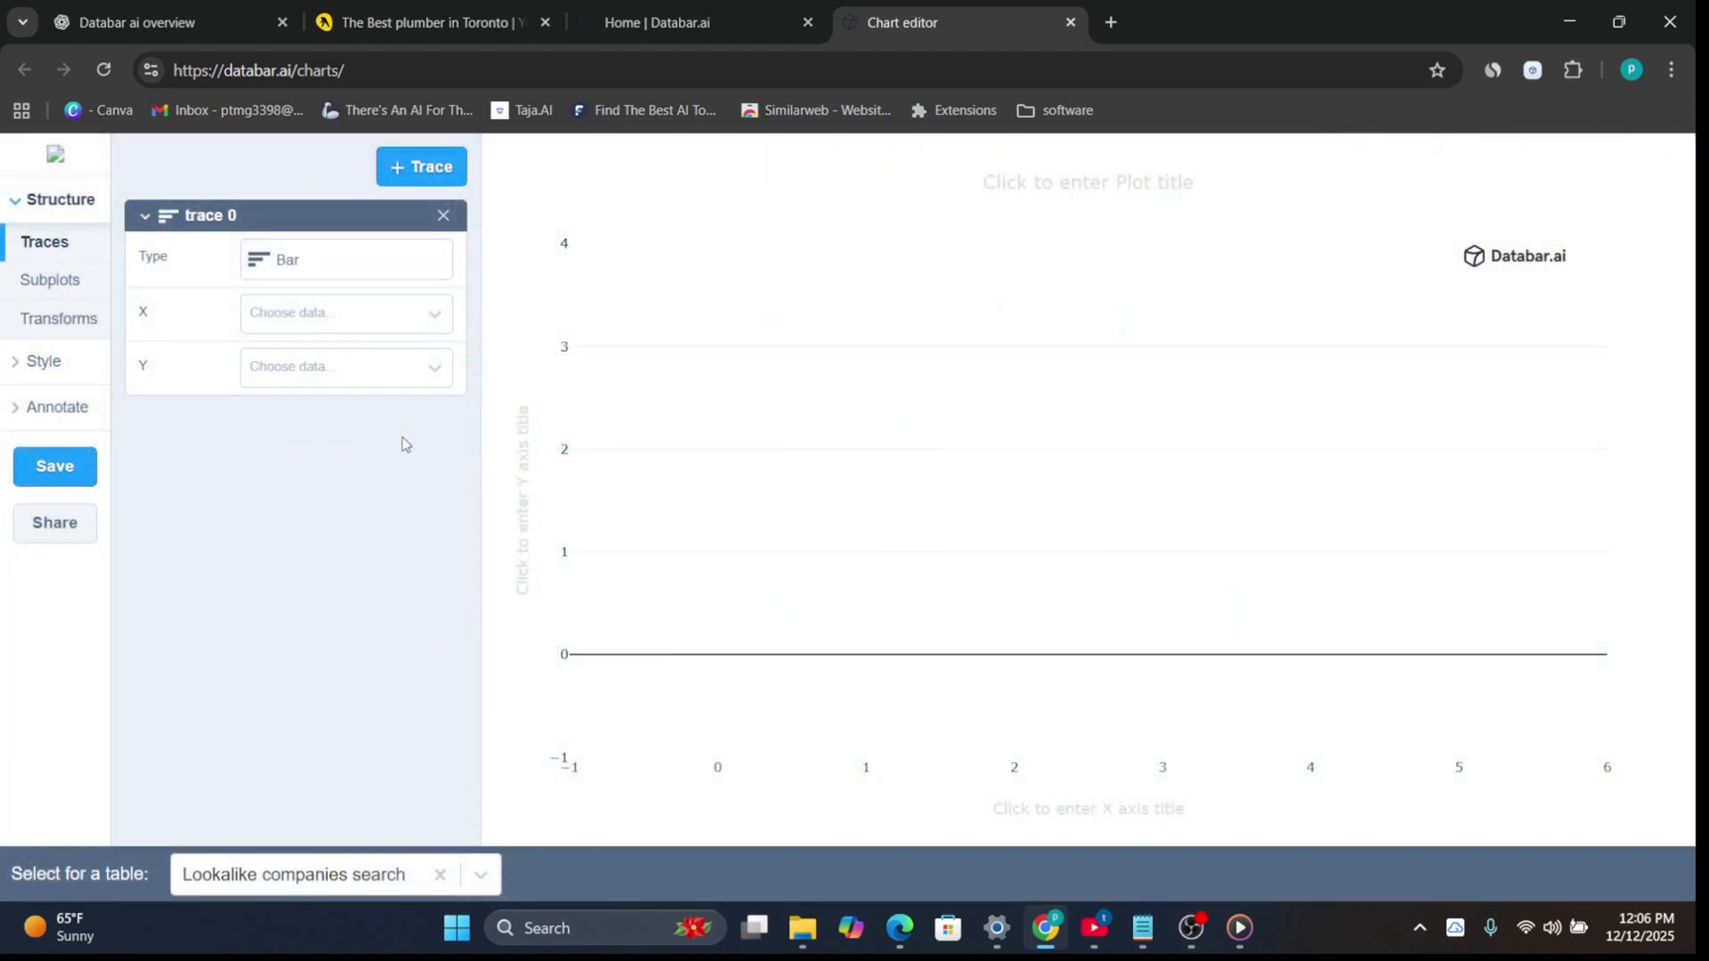
# Step: Assign Company name to the bar trace's X data and Country to its Y data
pyautogui.click(360, 312)
pyautogui.click(313, 349)
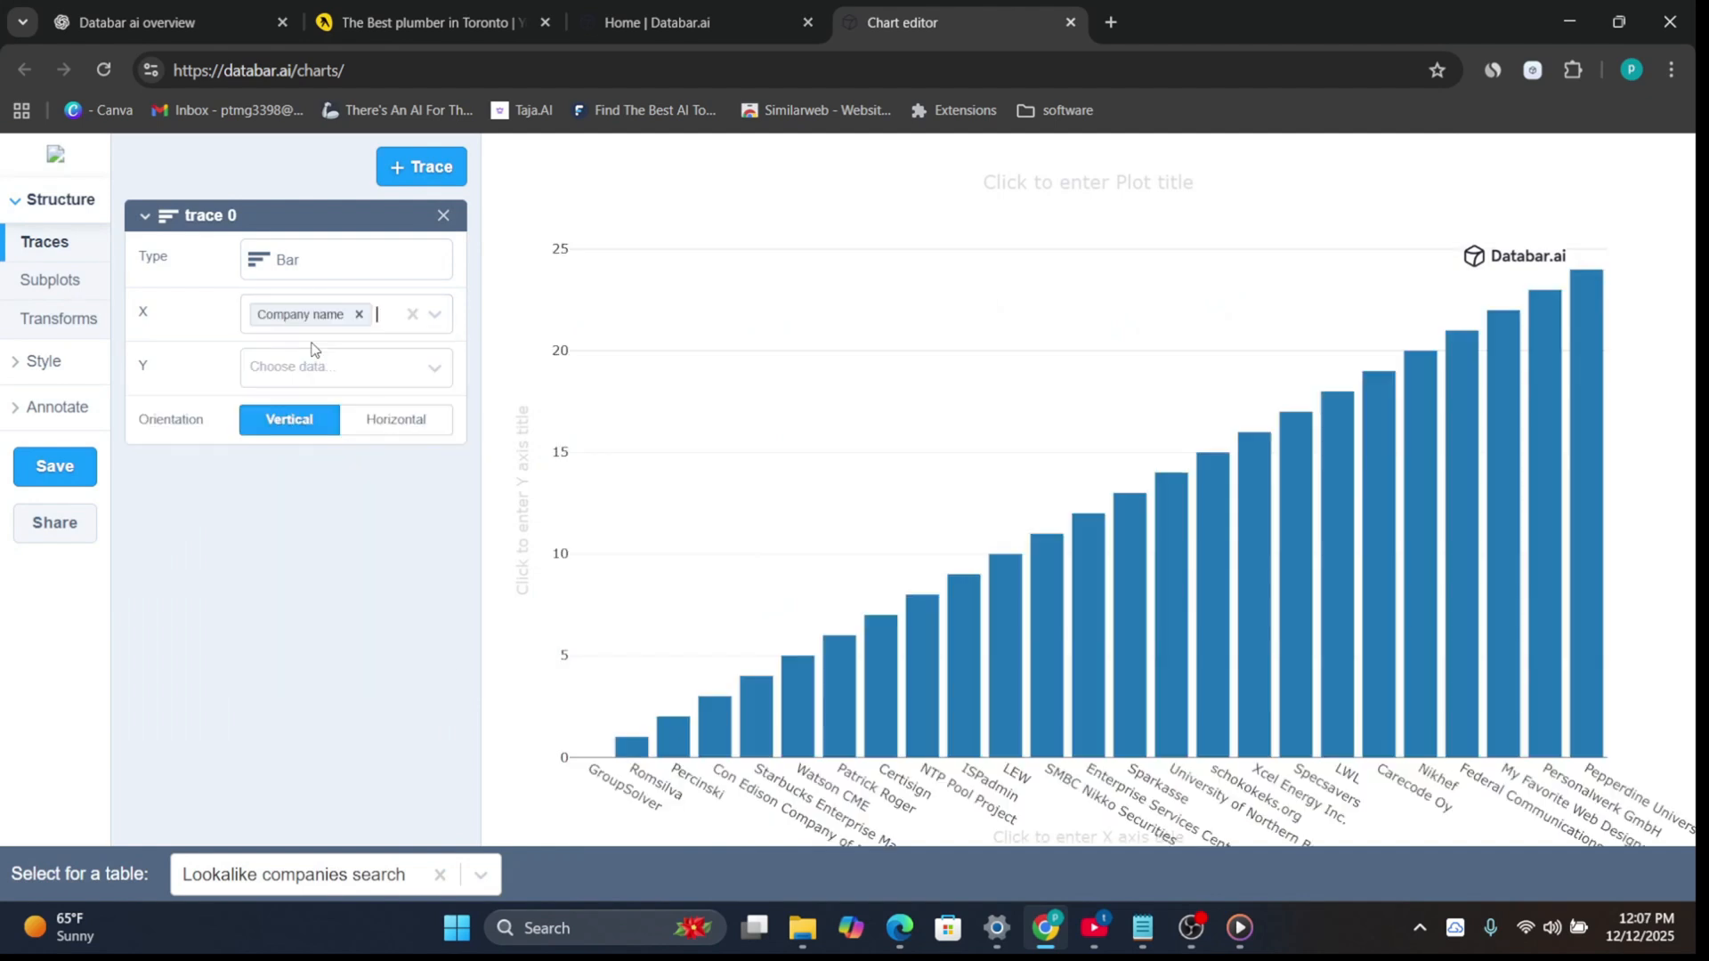
pyautogui.click(312, 376)
pyautogui.click(312, 506)
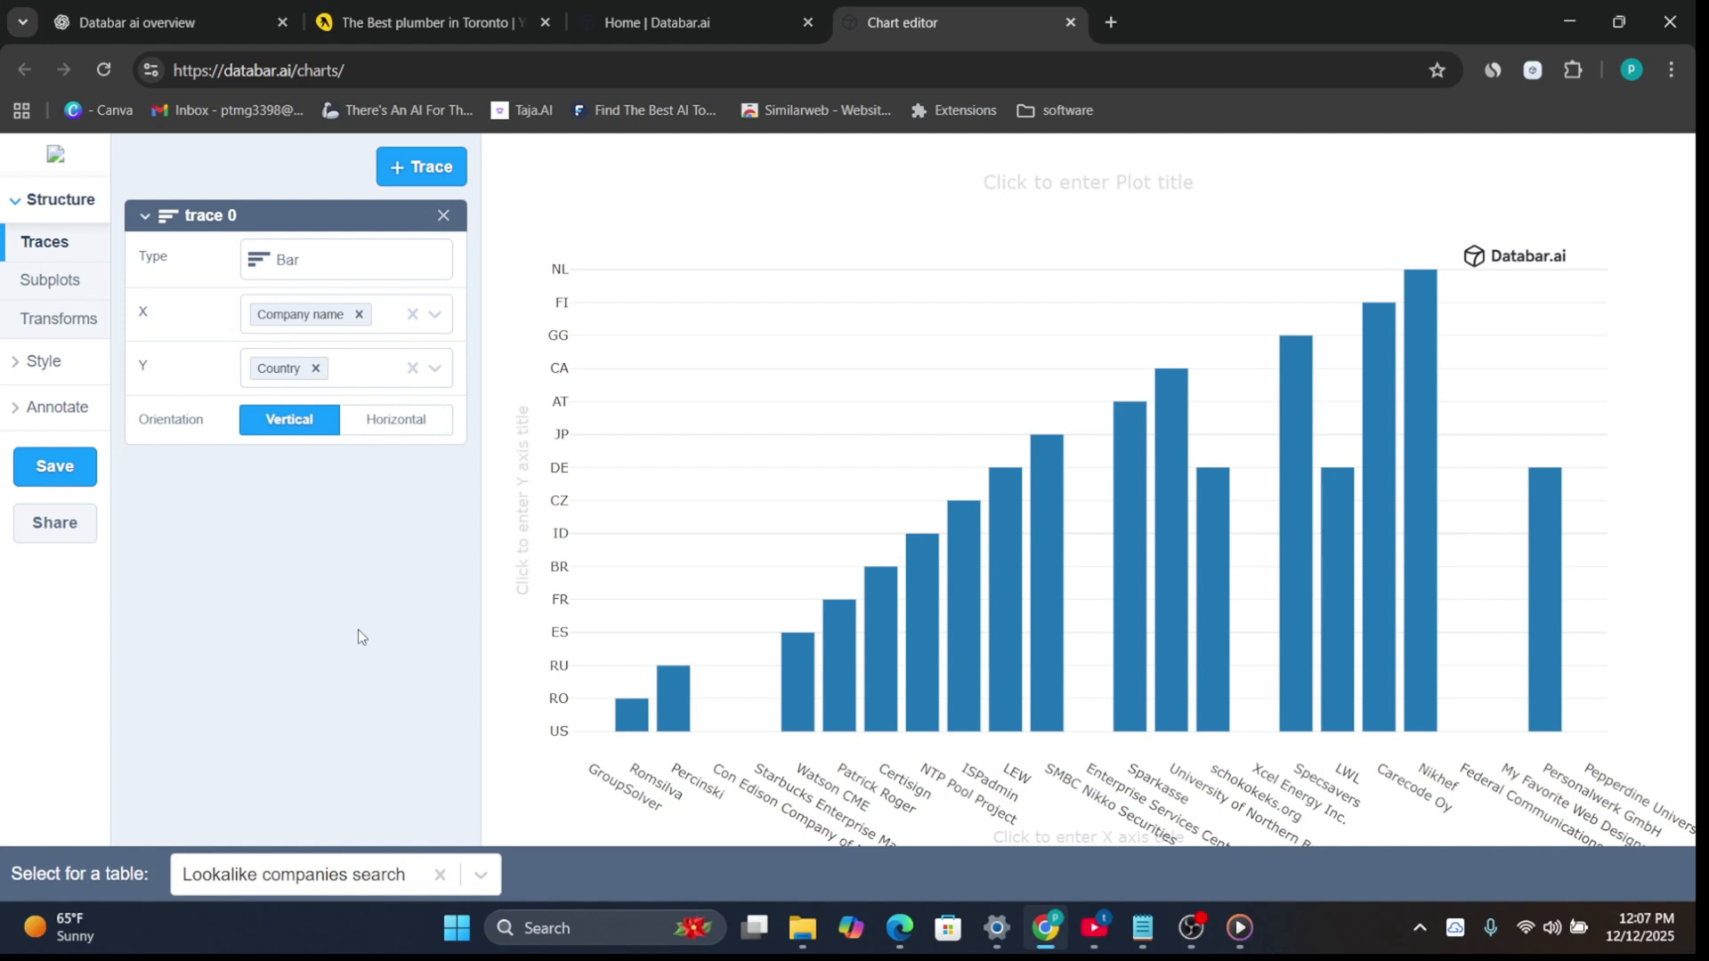
# Step: Examine the chart's subplot, transform and general style options, along with its shape and image annotation settings
pyautogui.click(53, 283)
pyautogui.click(67, 322)
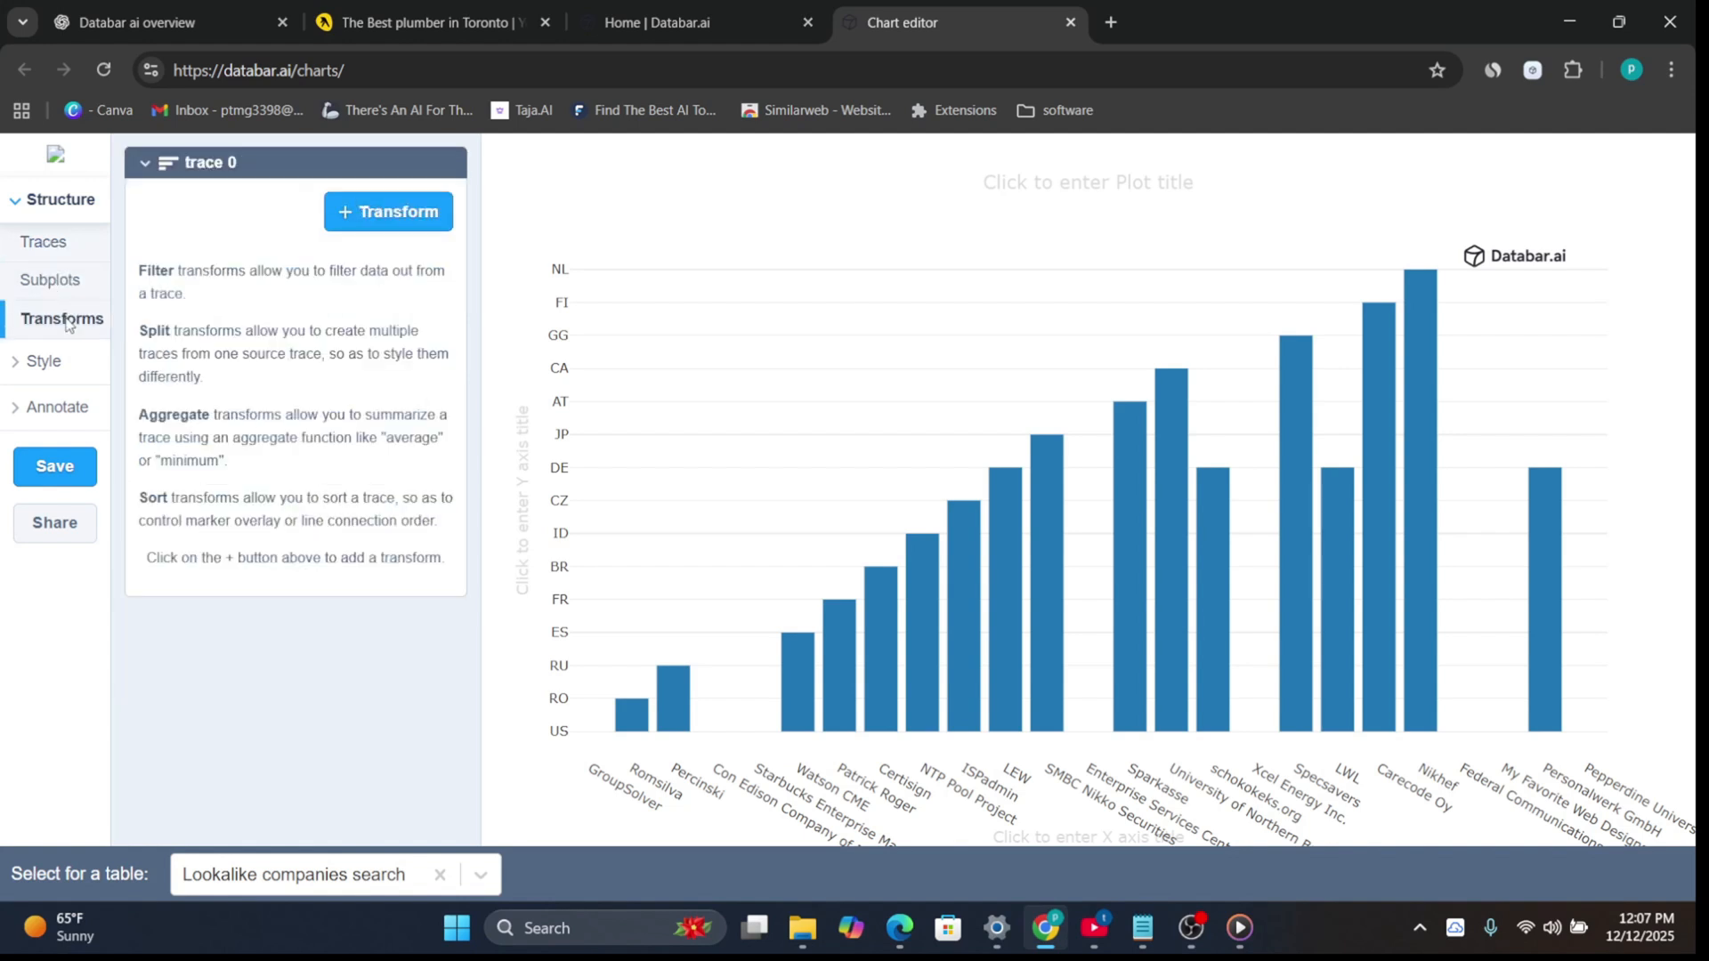
pyautogui.click(76, 365)
pyautogui.click(64, 412)
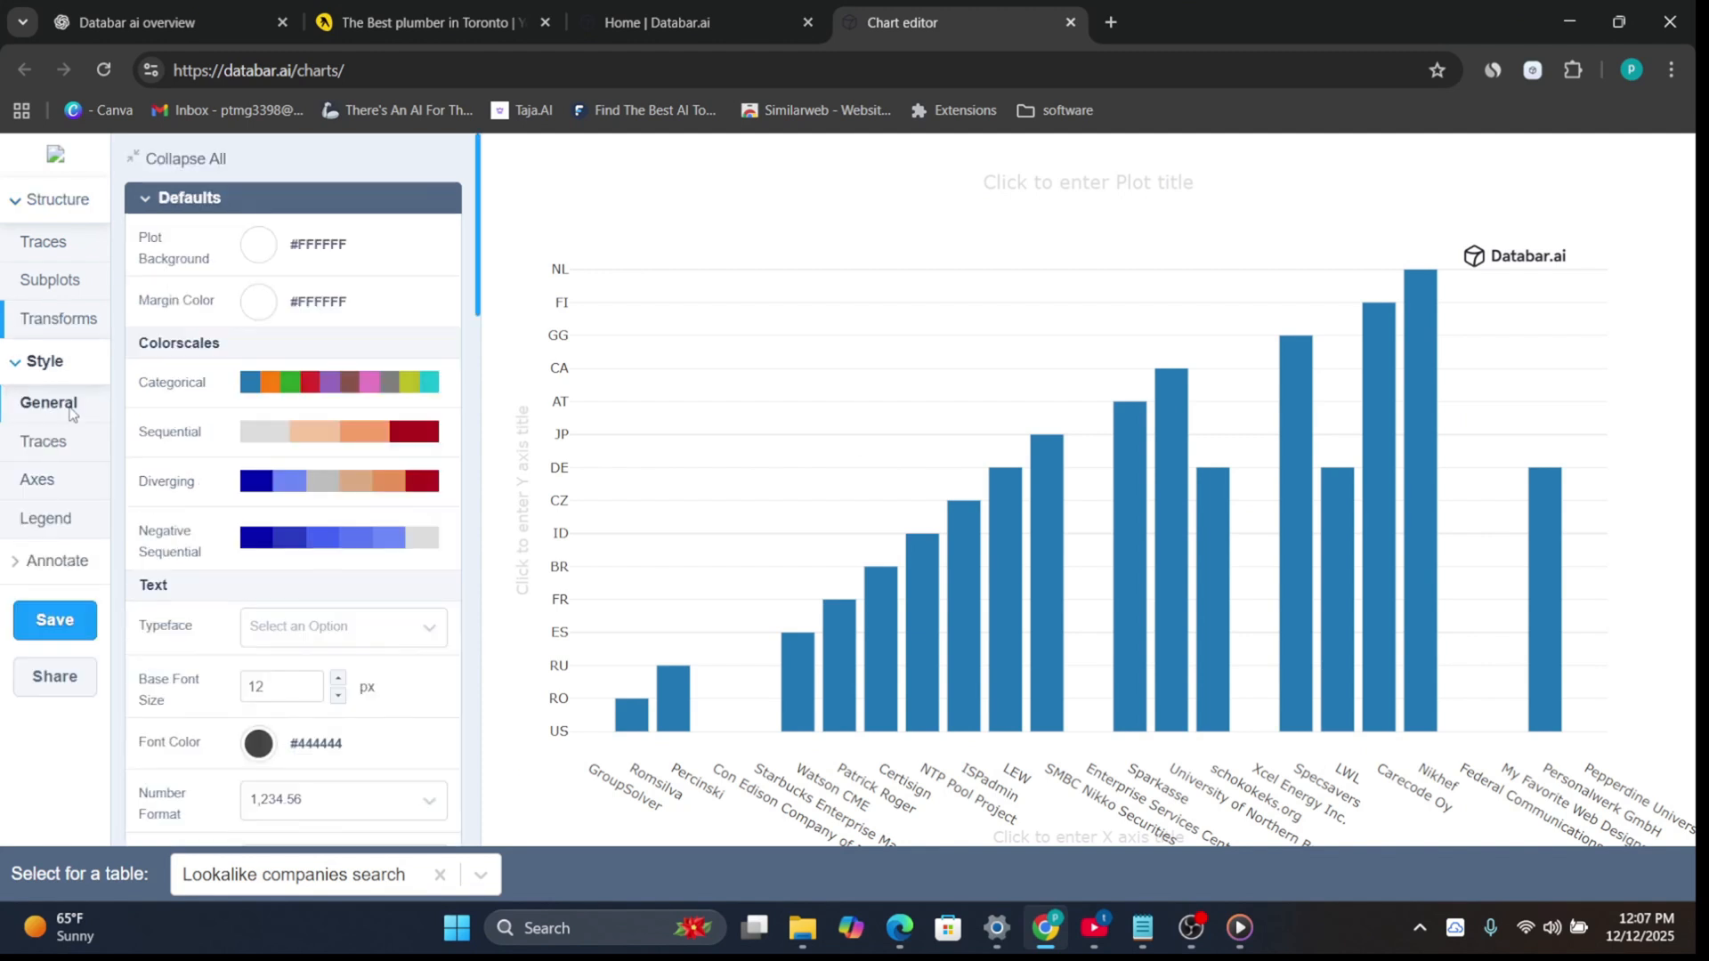
pyautogui.scroll(-2, 178, 450)
pyautogui.click(40, 560)
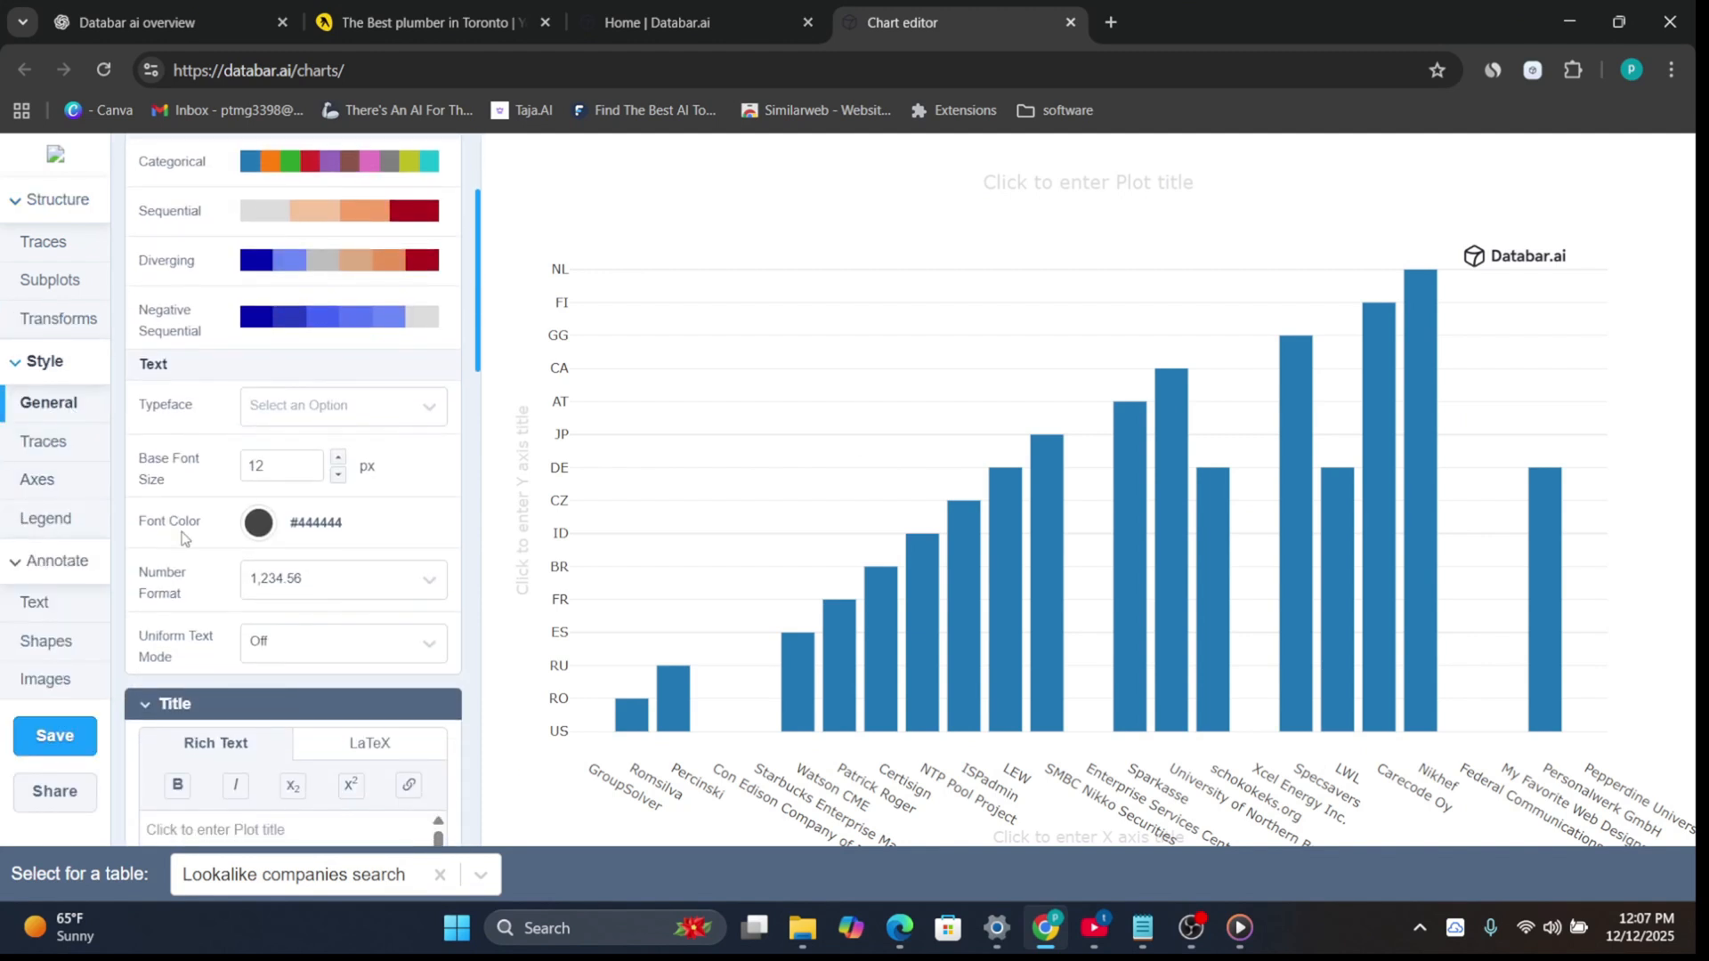
pyautogui.scroll(-1, 187, 539)
pyautogui.click(55, 641)
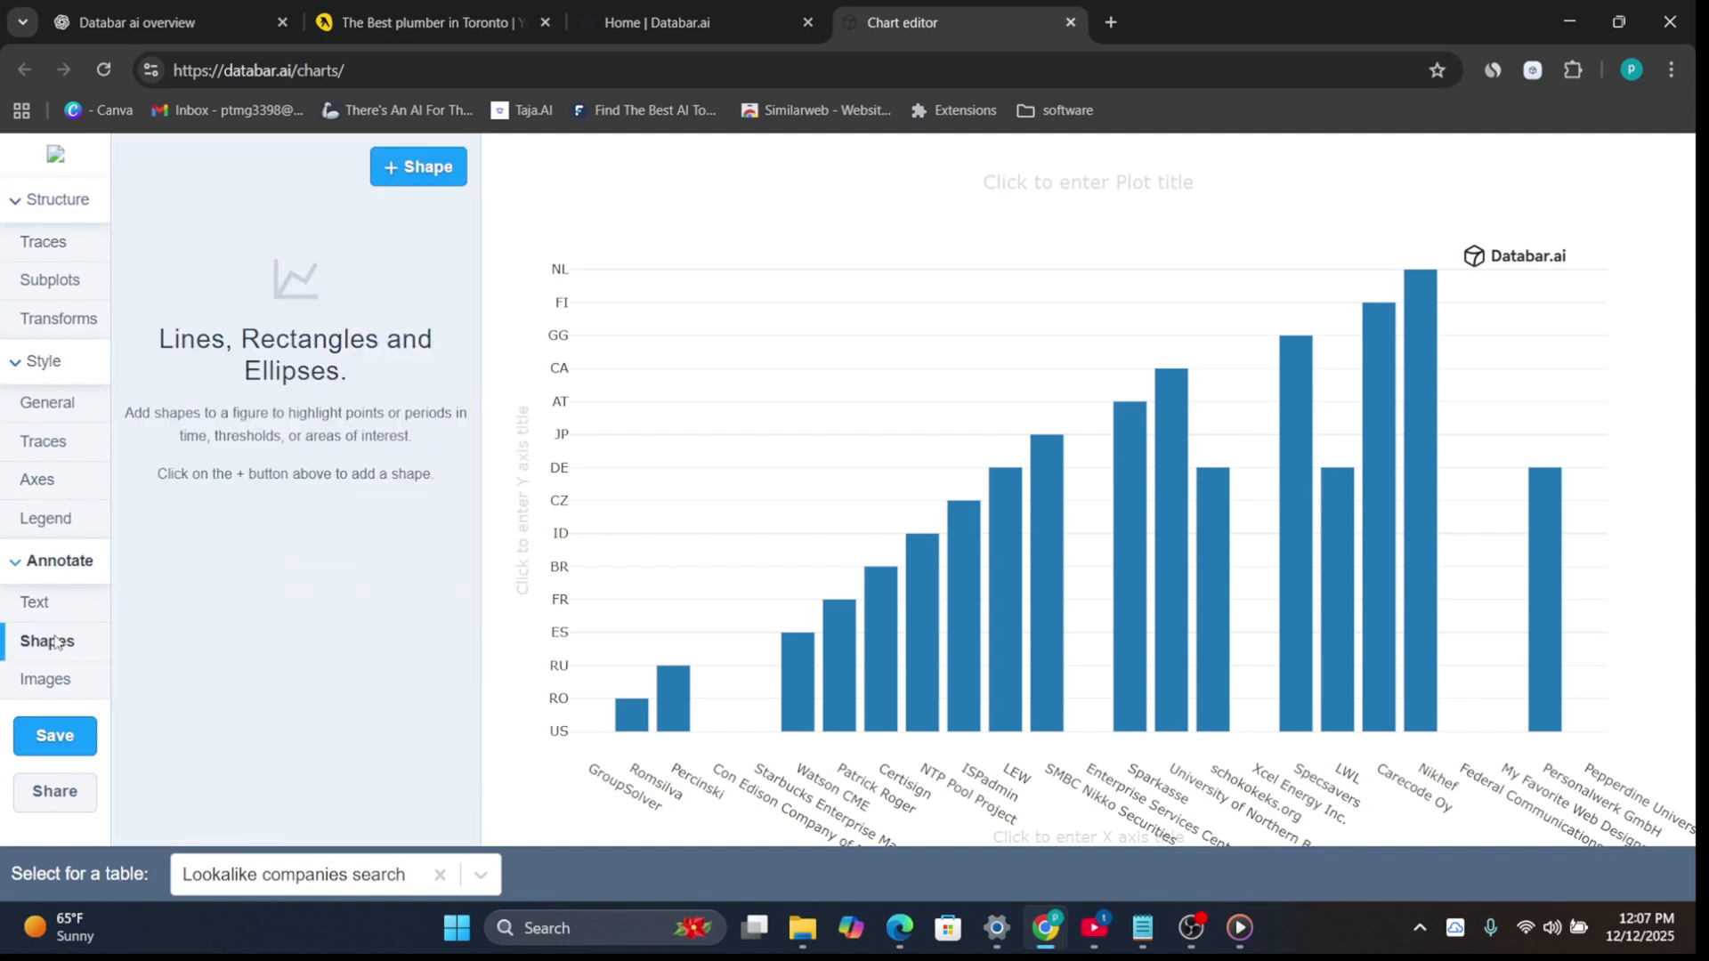
pyautogui.click(50, 686)
pyautogui.scroll(-3, 161, 660)
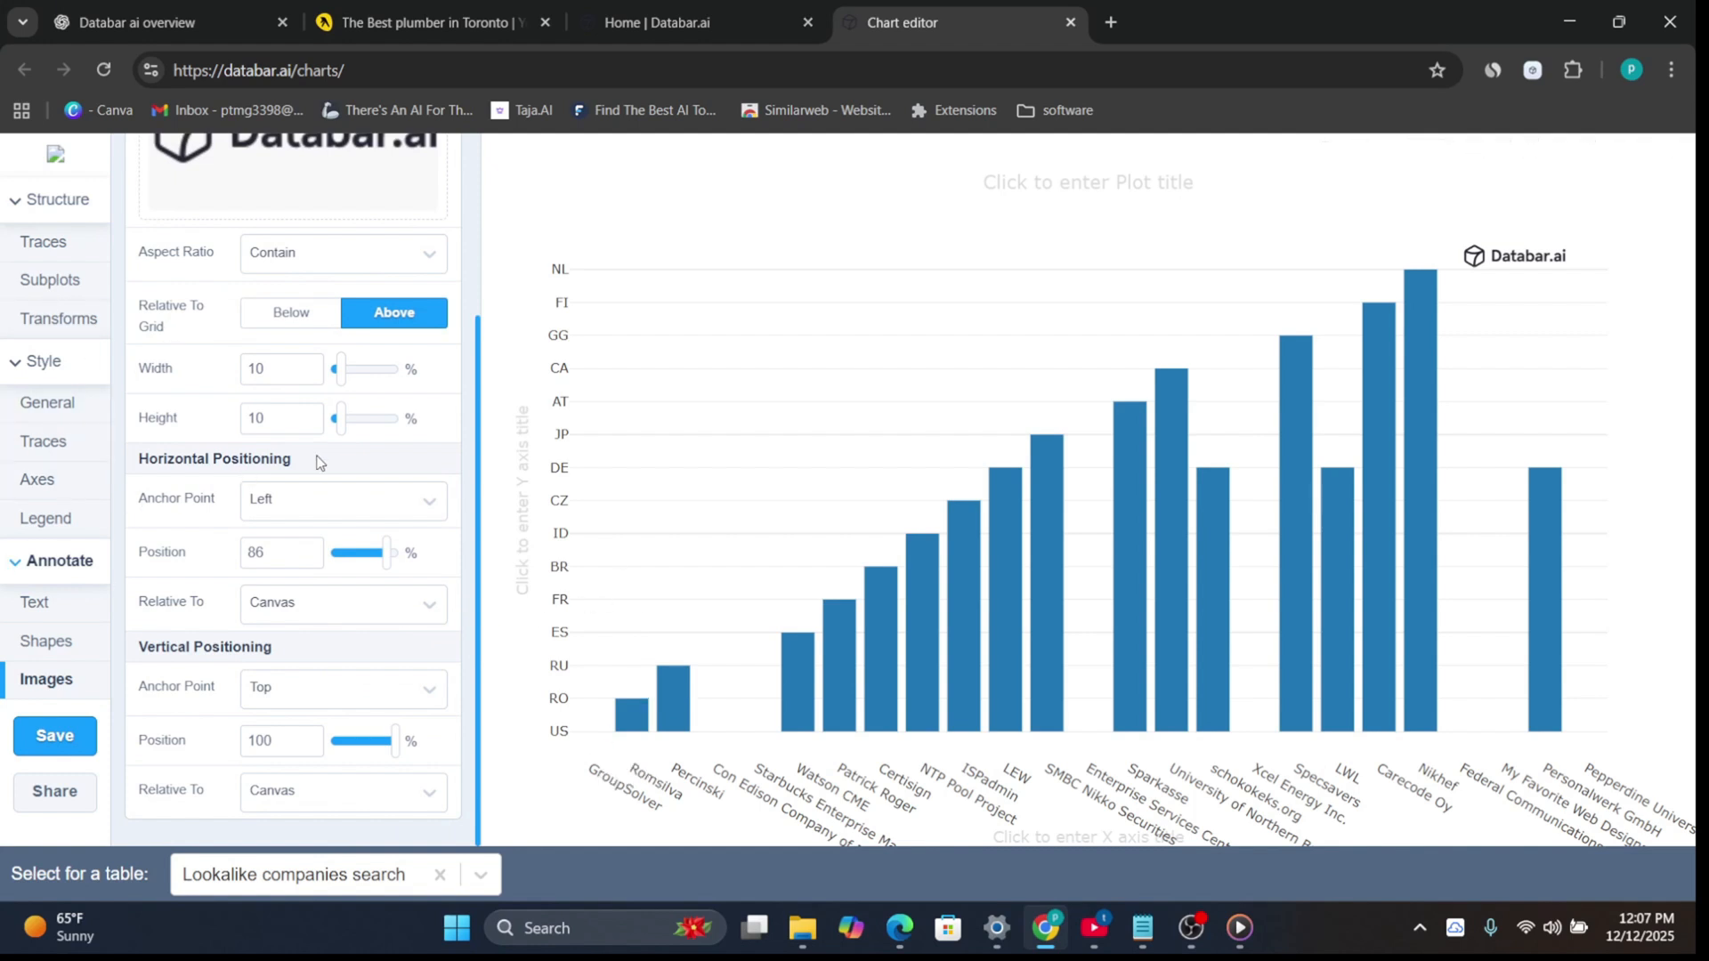
pyautogui.scroll(3, 318, 462)
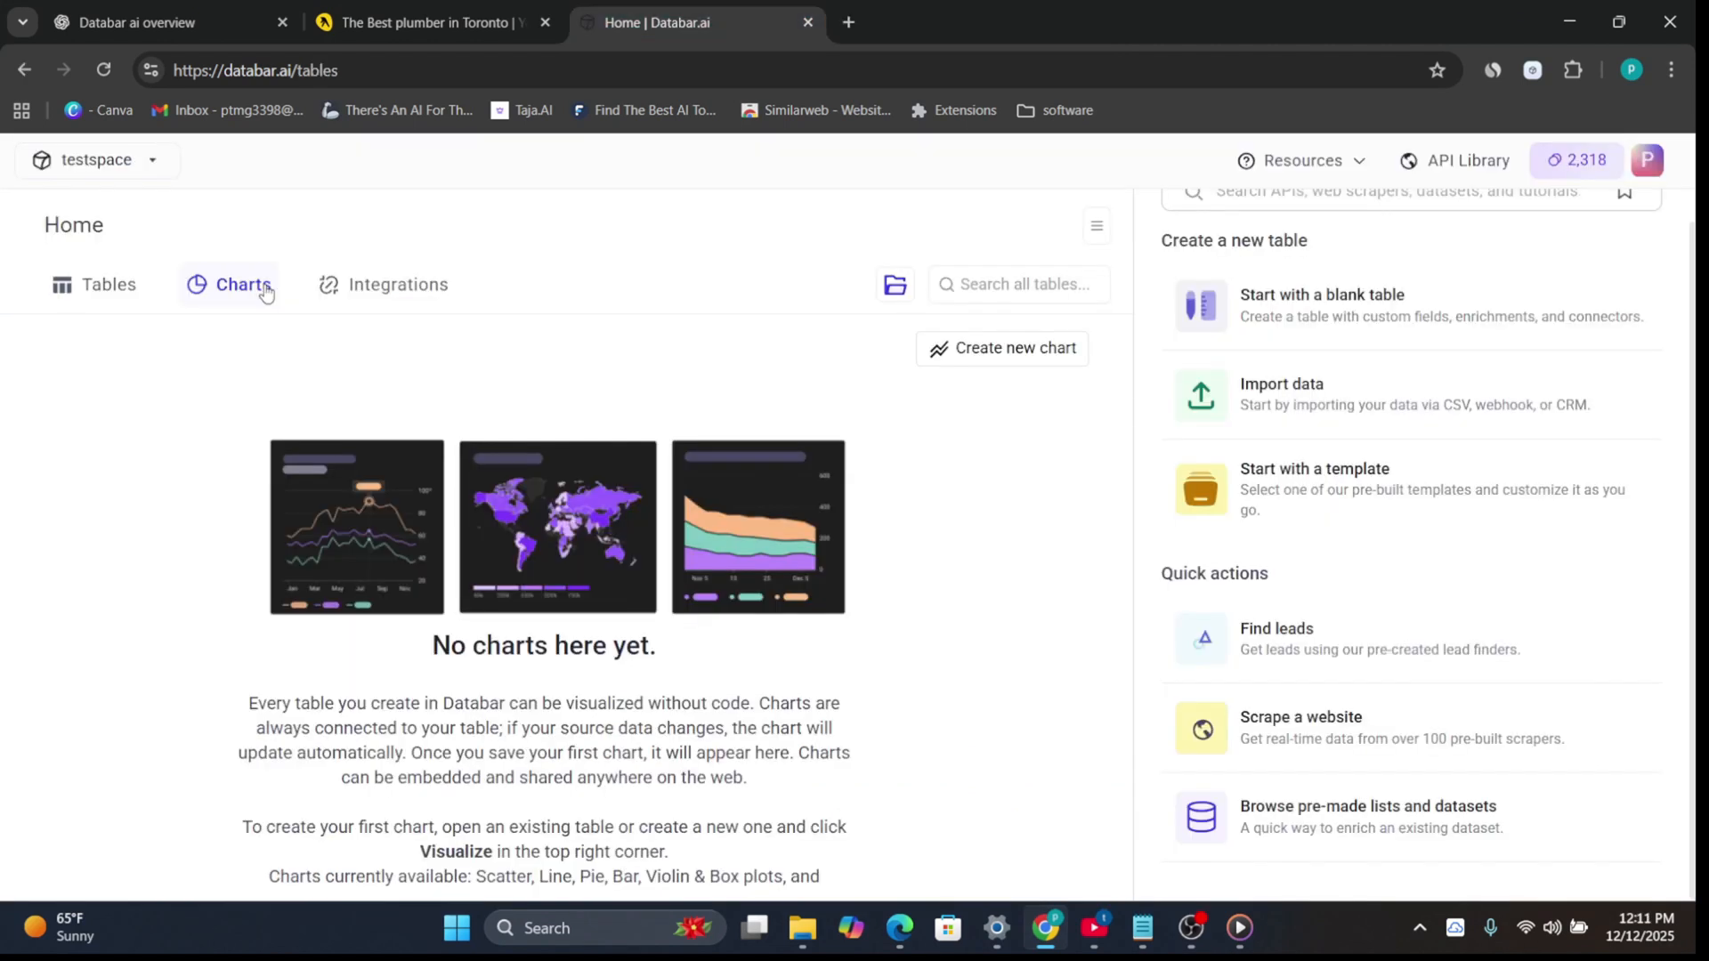
# Step: Review the integrations page and the form for connecting a custom API, including its request, parameter, header and body settings, and close the form
pyautogui.click(372, 285)
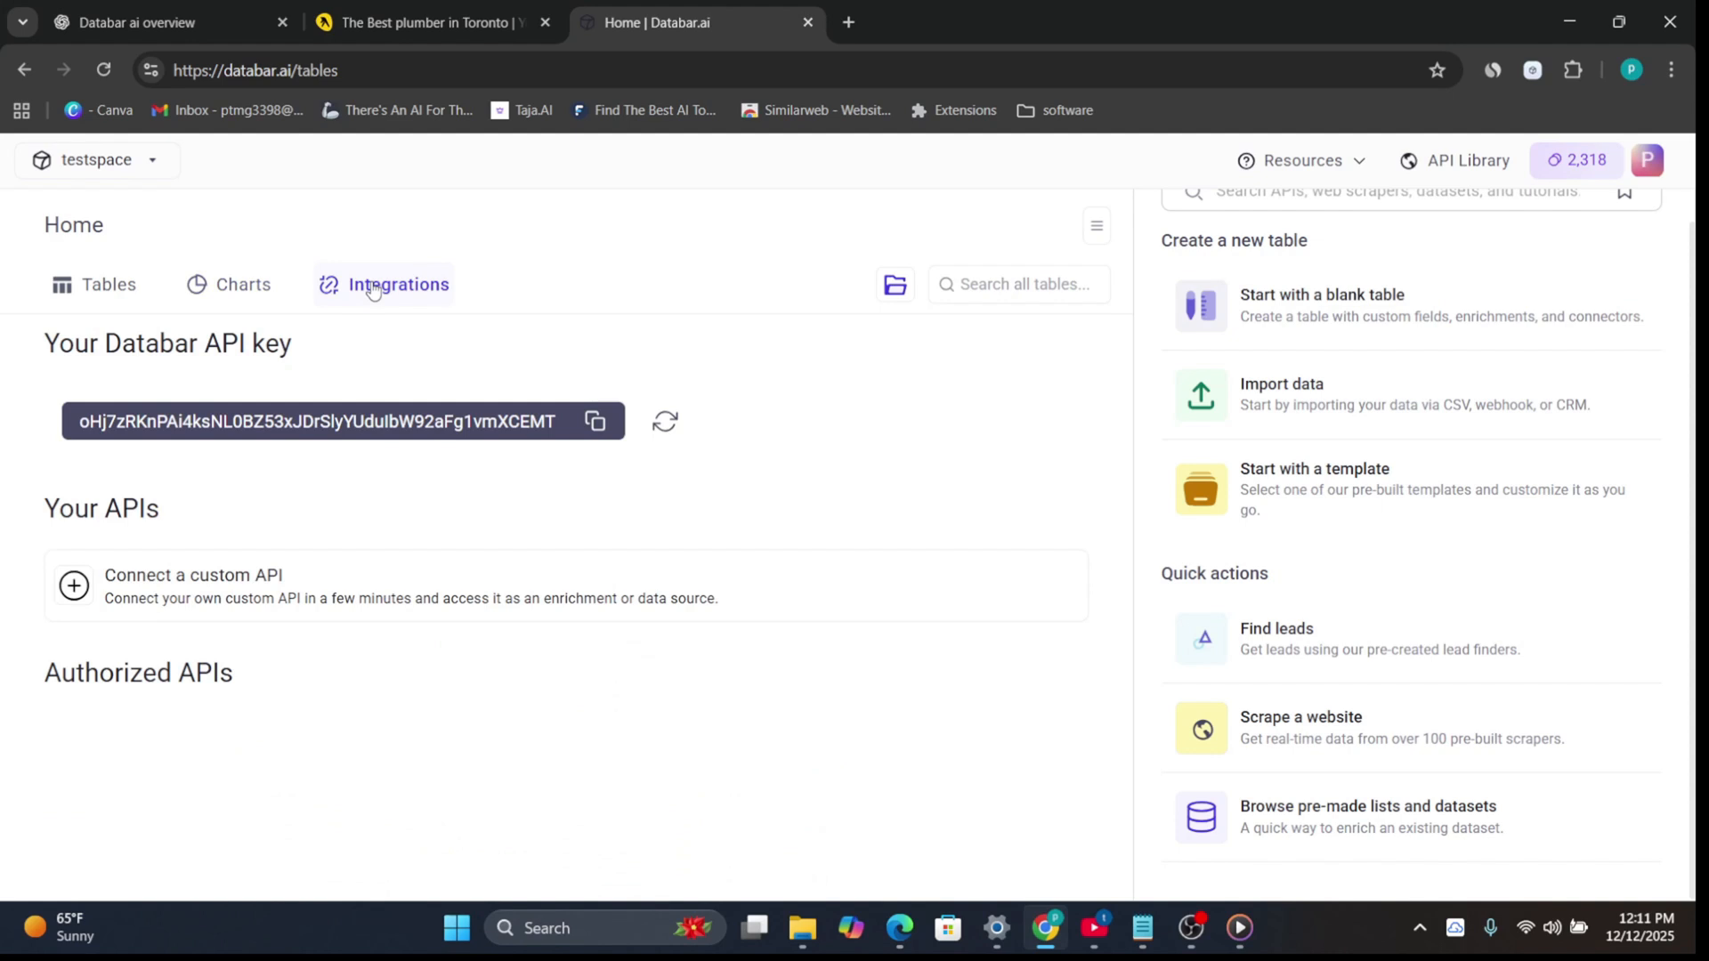
pyautogui.click(114, 589)
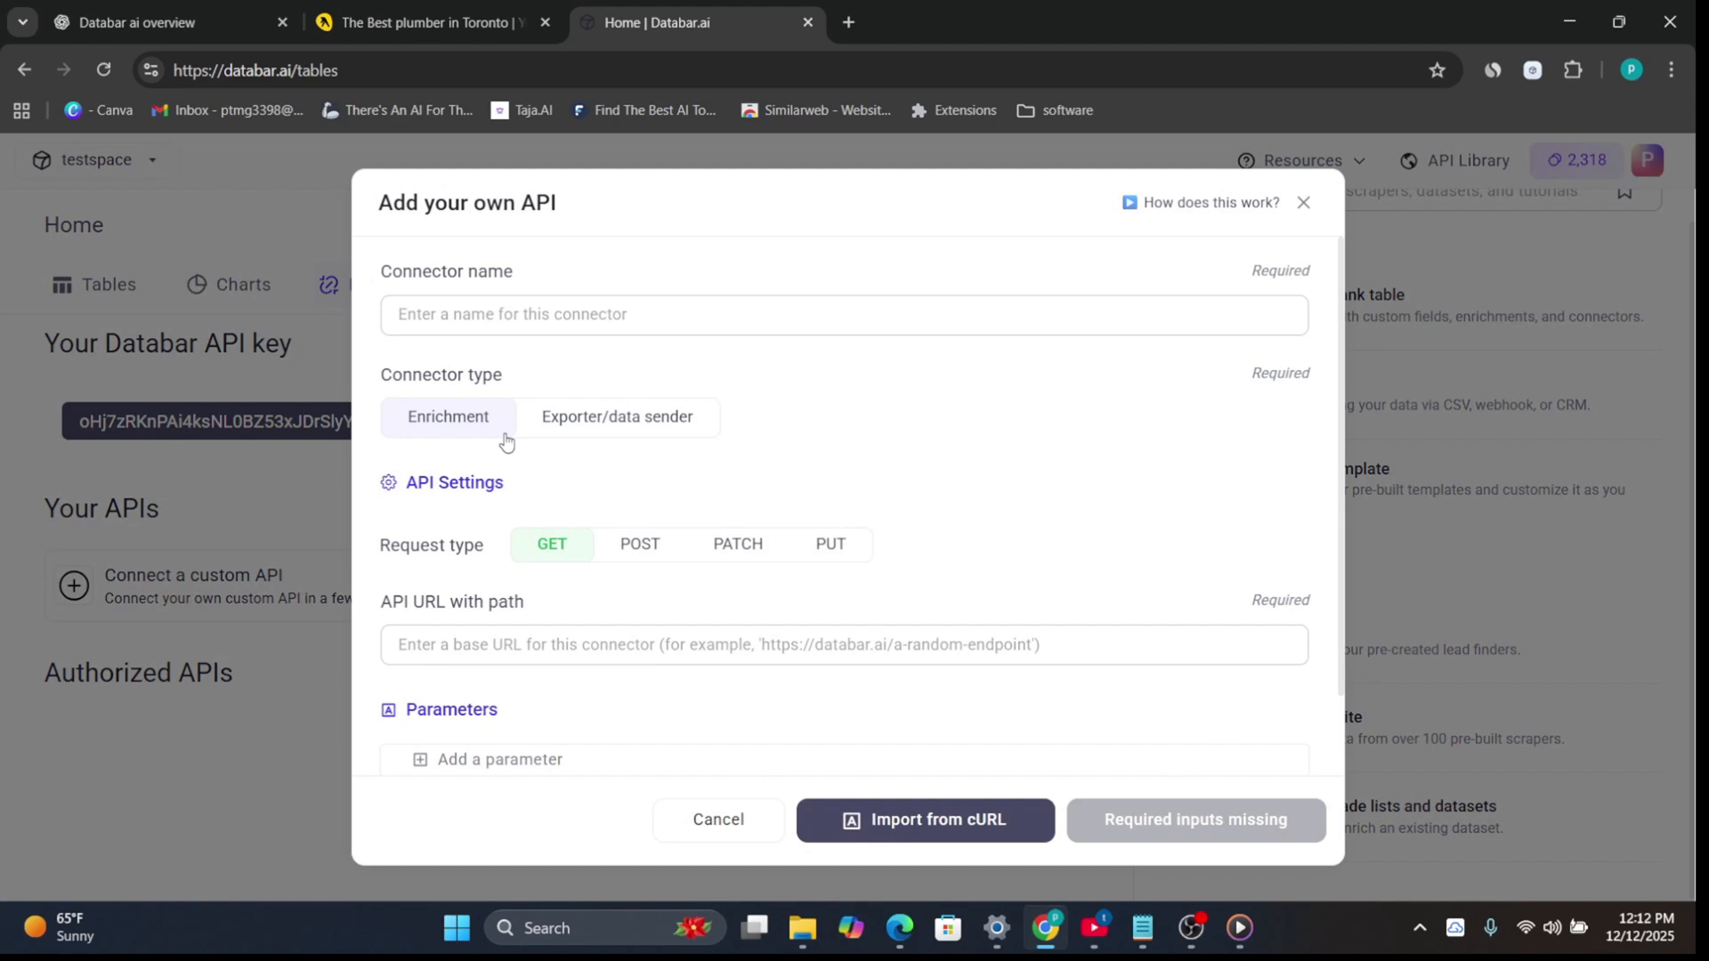
pyautogui.scroll(-1, 501, 439)
pyautogui.scroll(1, 525, 383)
pyautogui.scroll(-1, 642, 445)
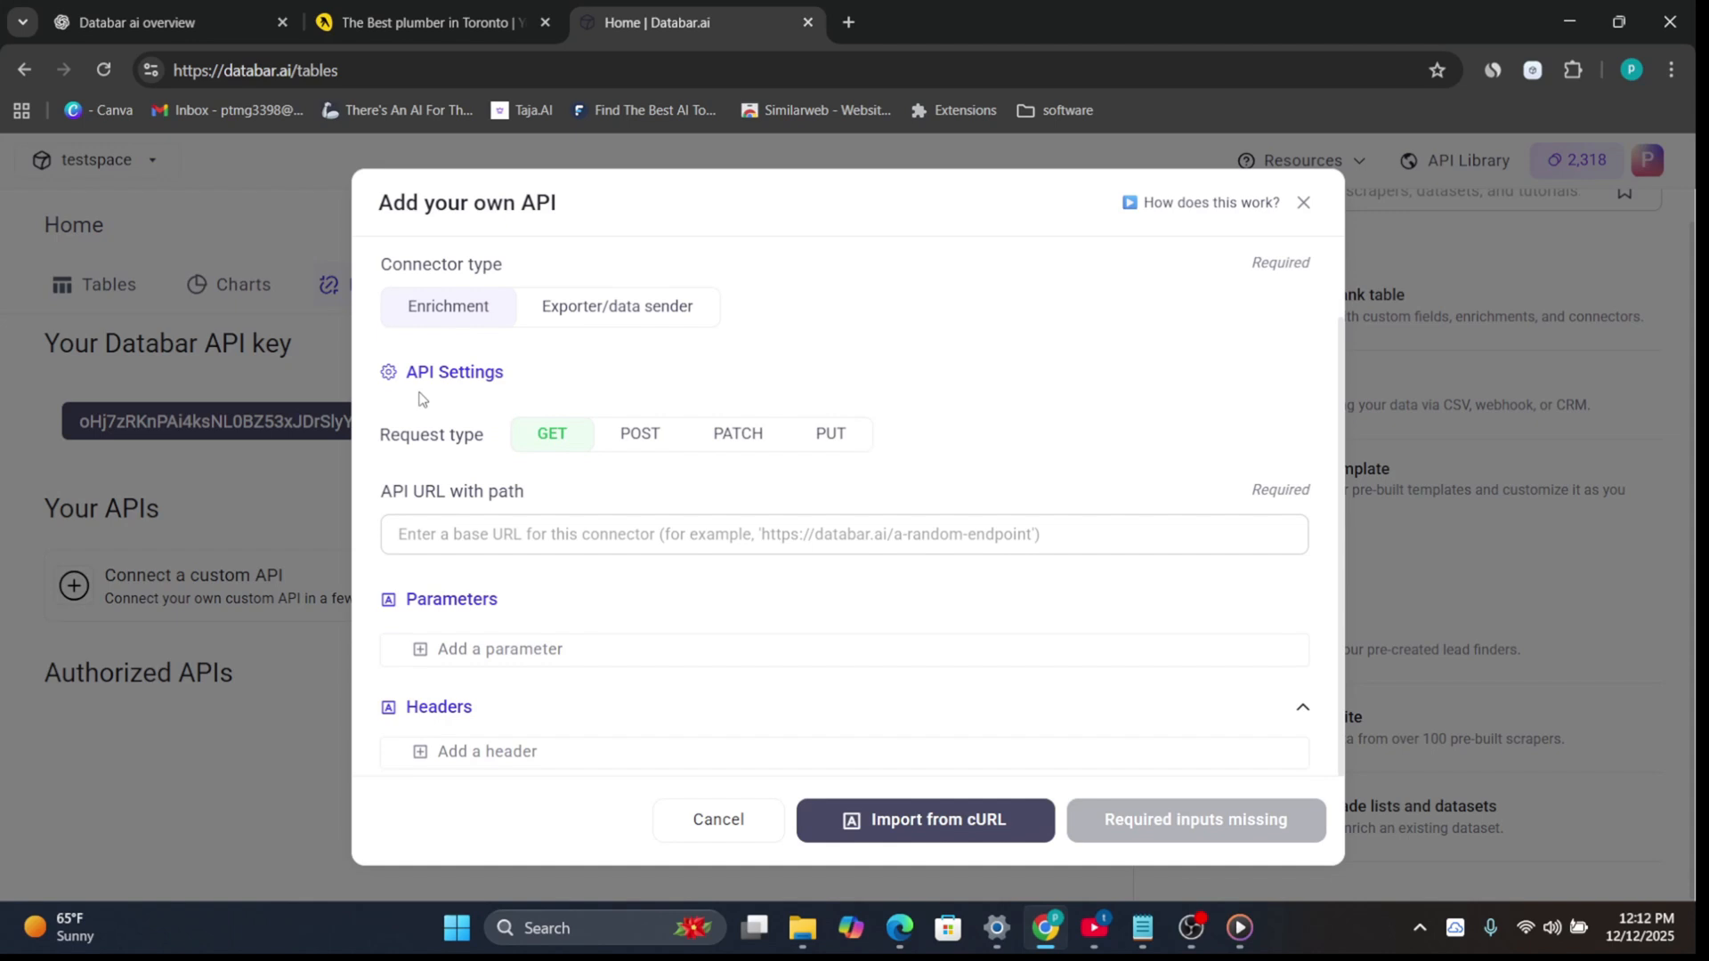
pyautogui.scroll(-1, 438, 434)
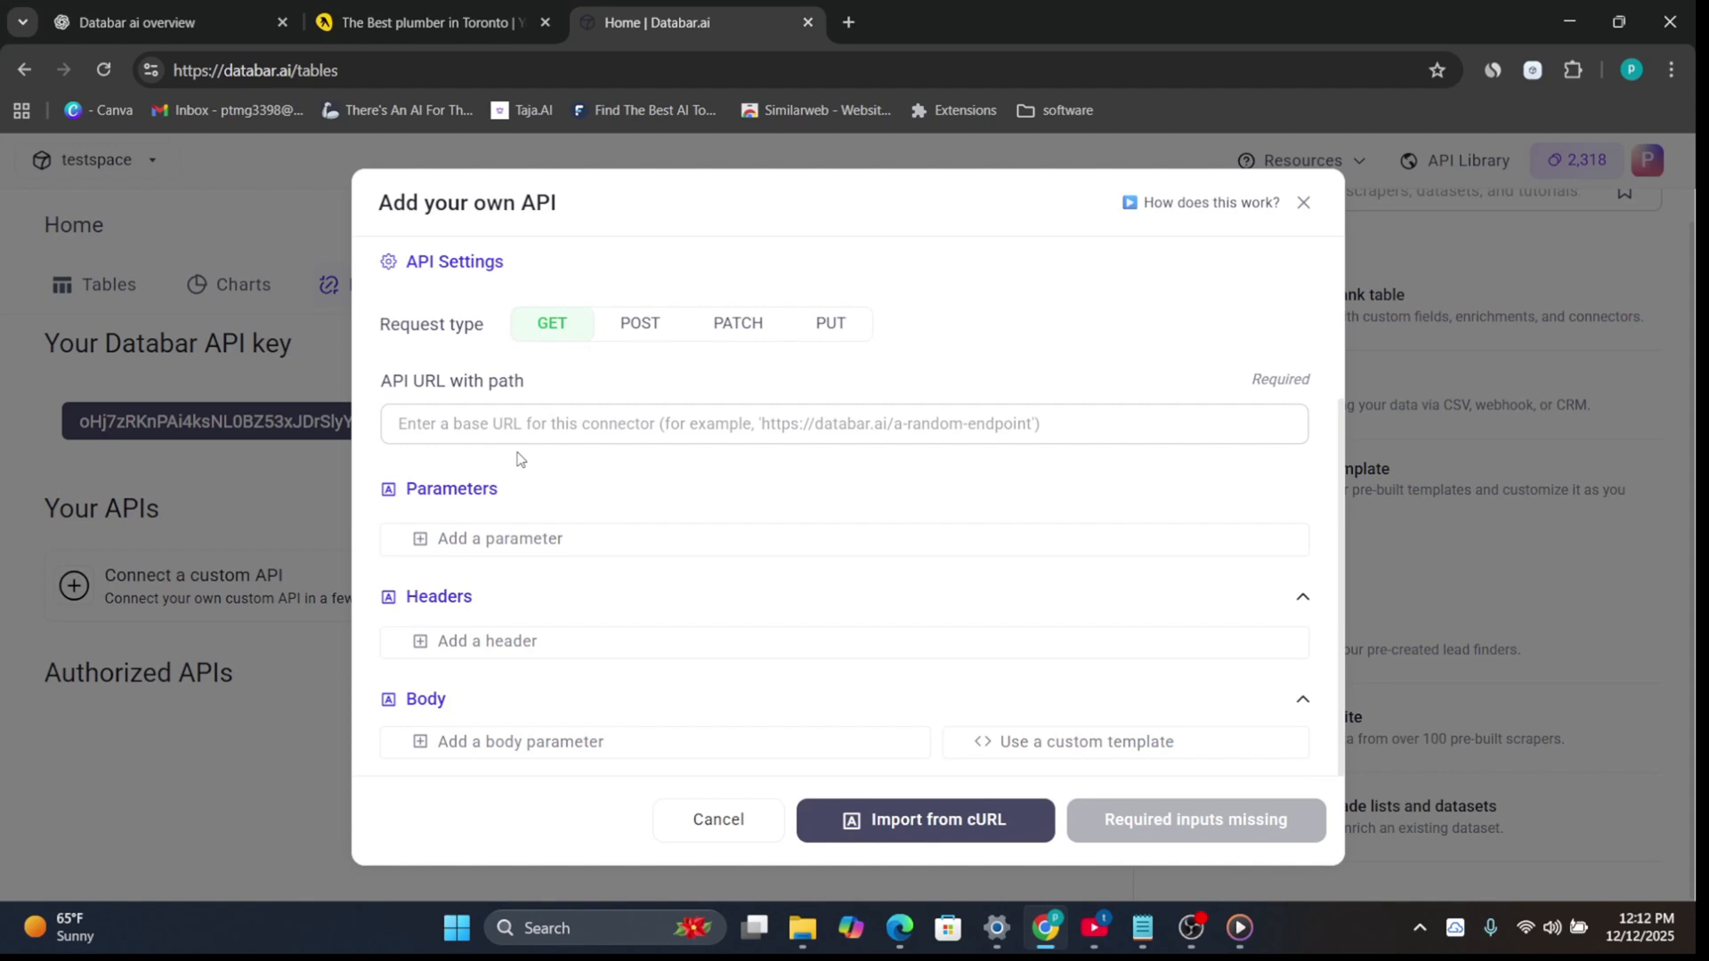
pyautogui.scroll(-1, 518, 461)
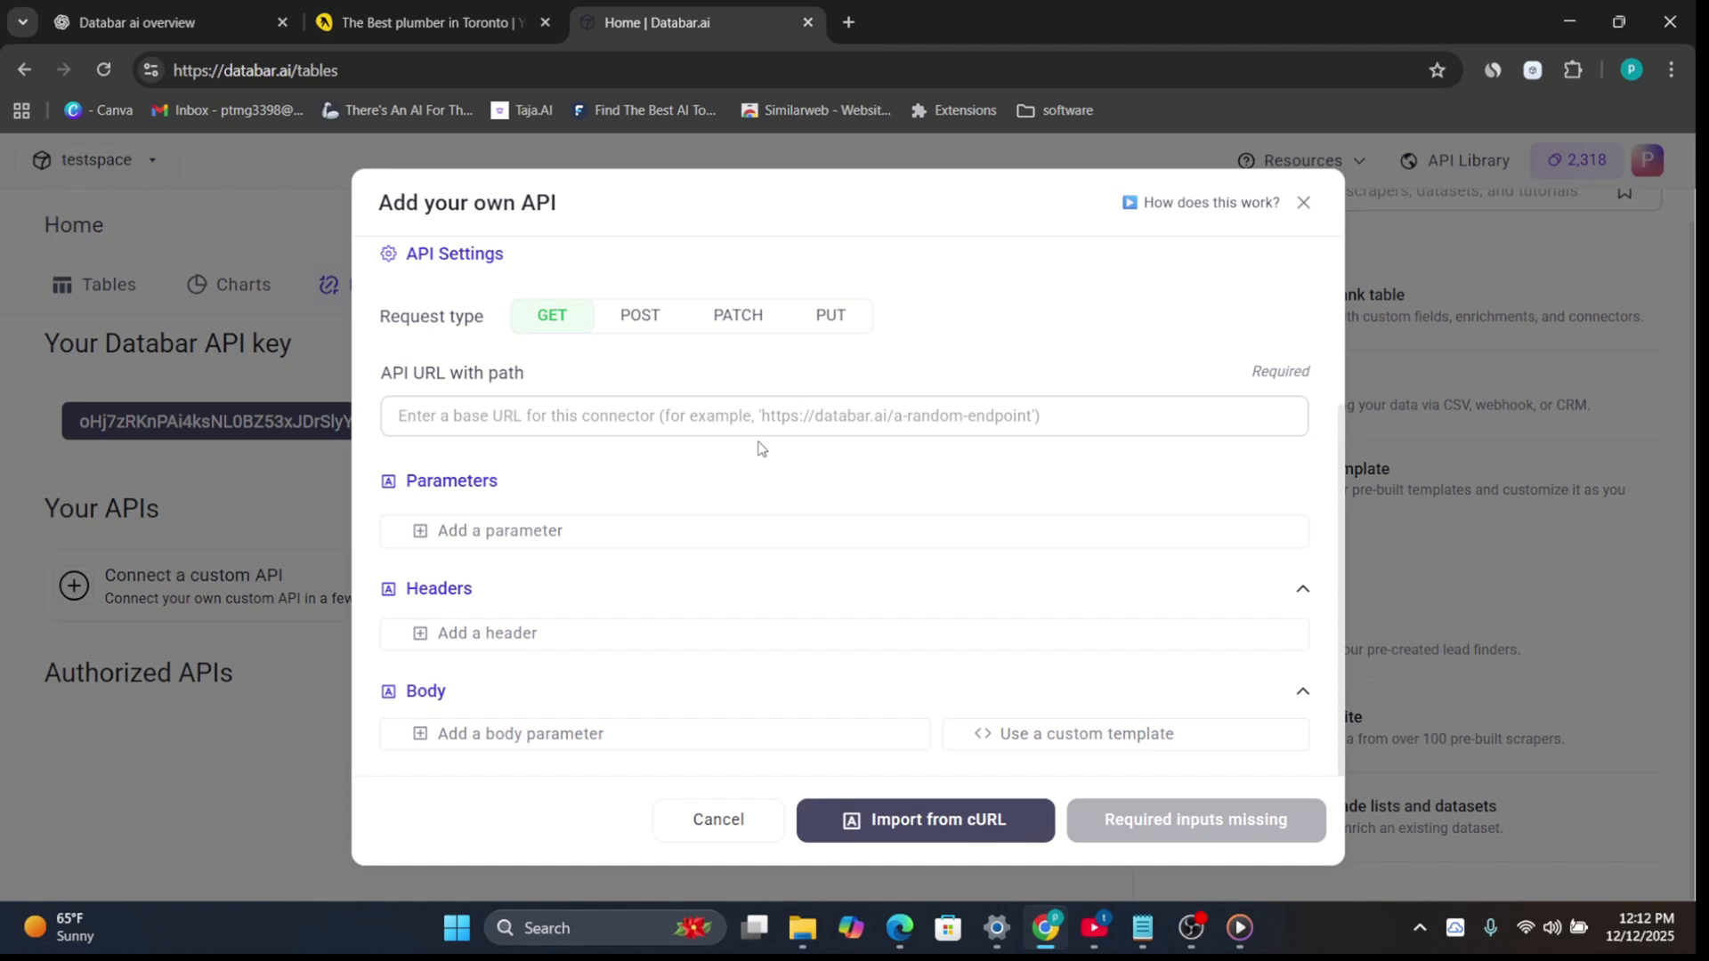
pyautogui.click(1305, 202)
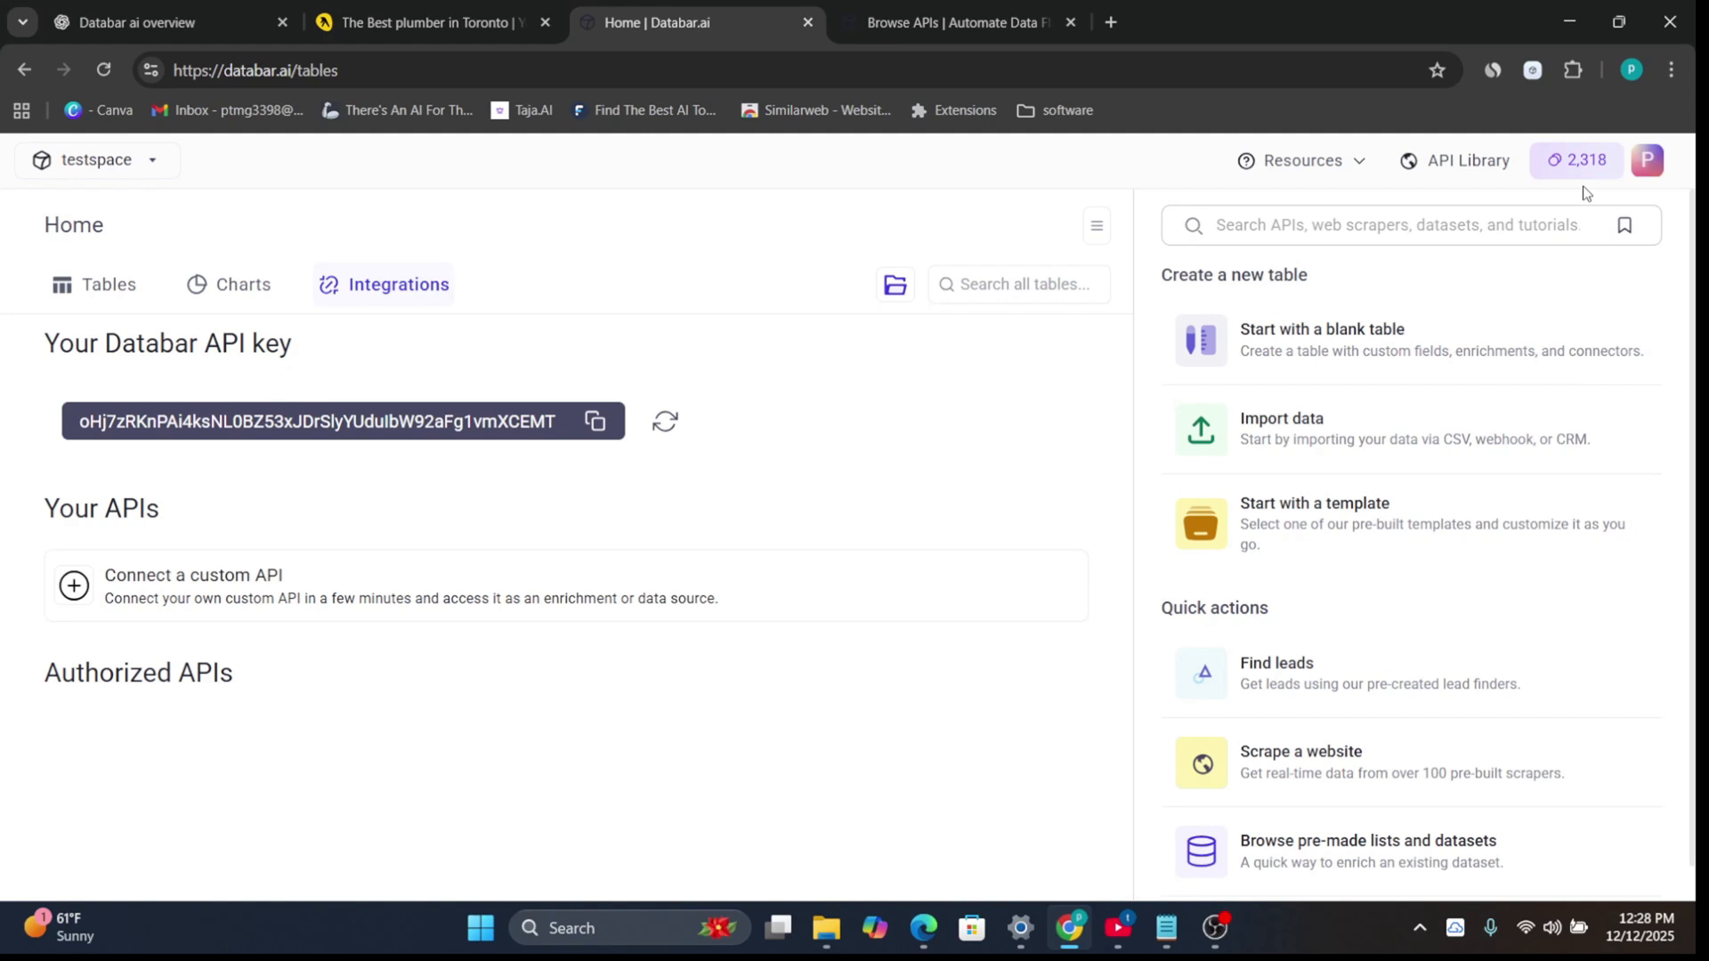
# Step: Browse the API library's web scraper, API Network and category listings, return to the workspace home page and open the Resources list
pyautogui.click(1438, 171)
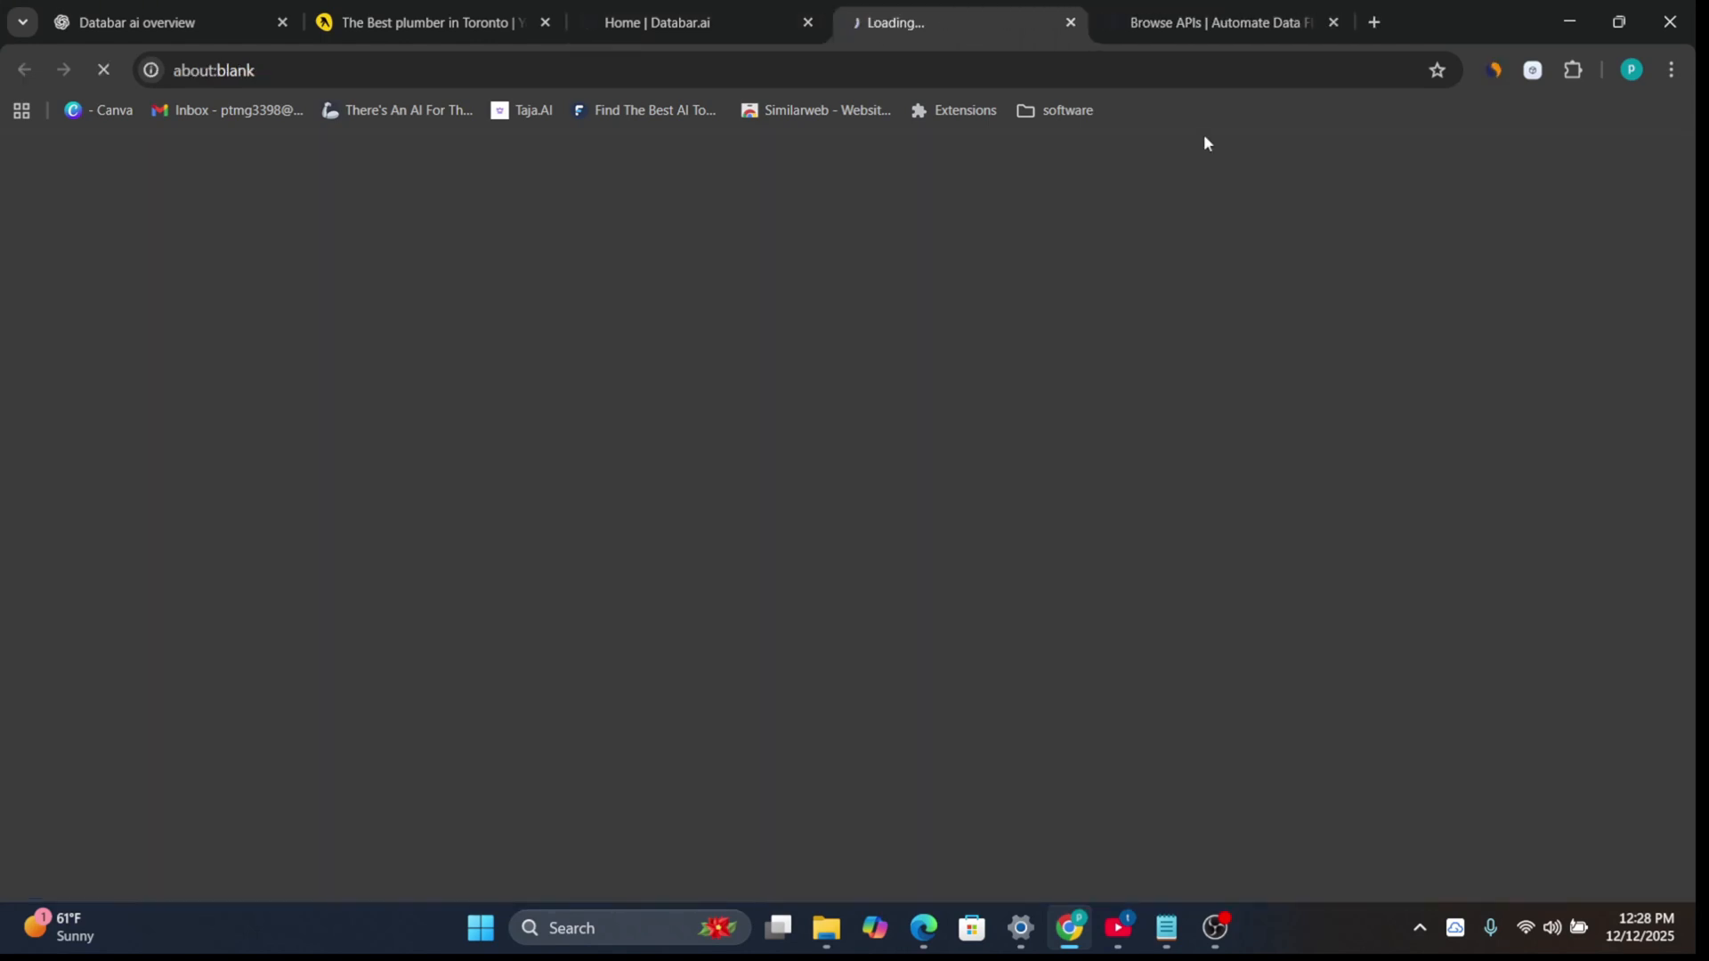
pyautogui.scroll(-8, 916, 427)
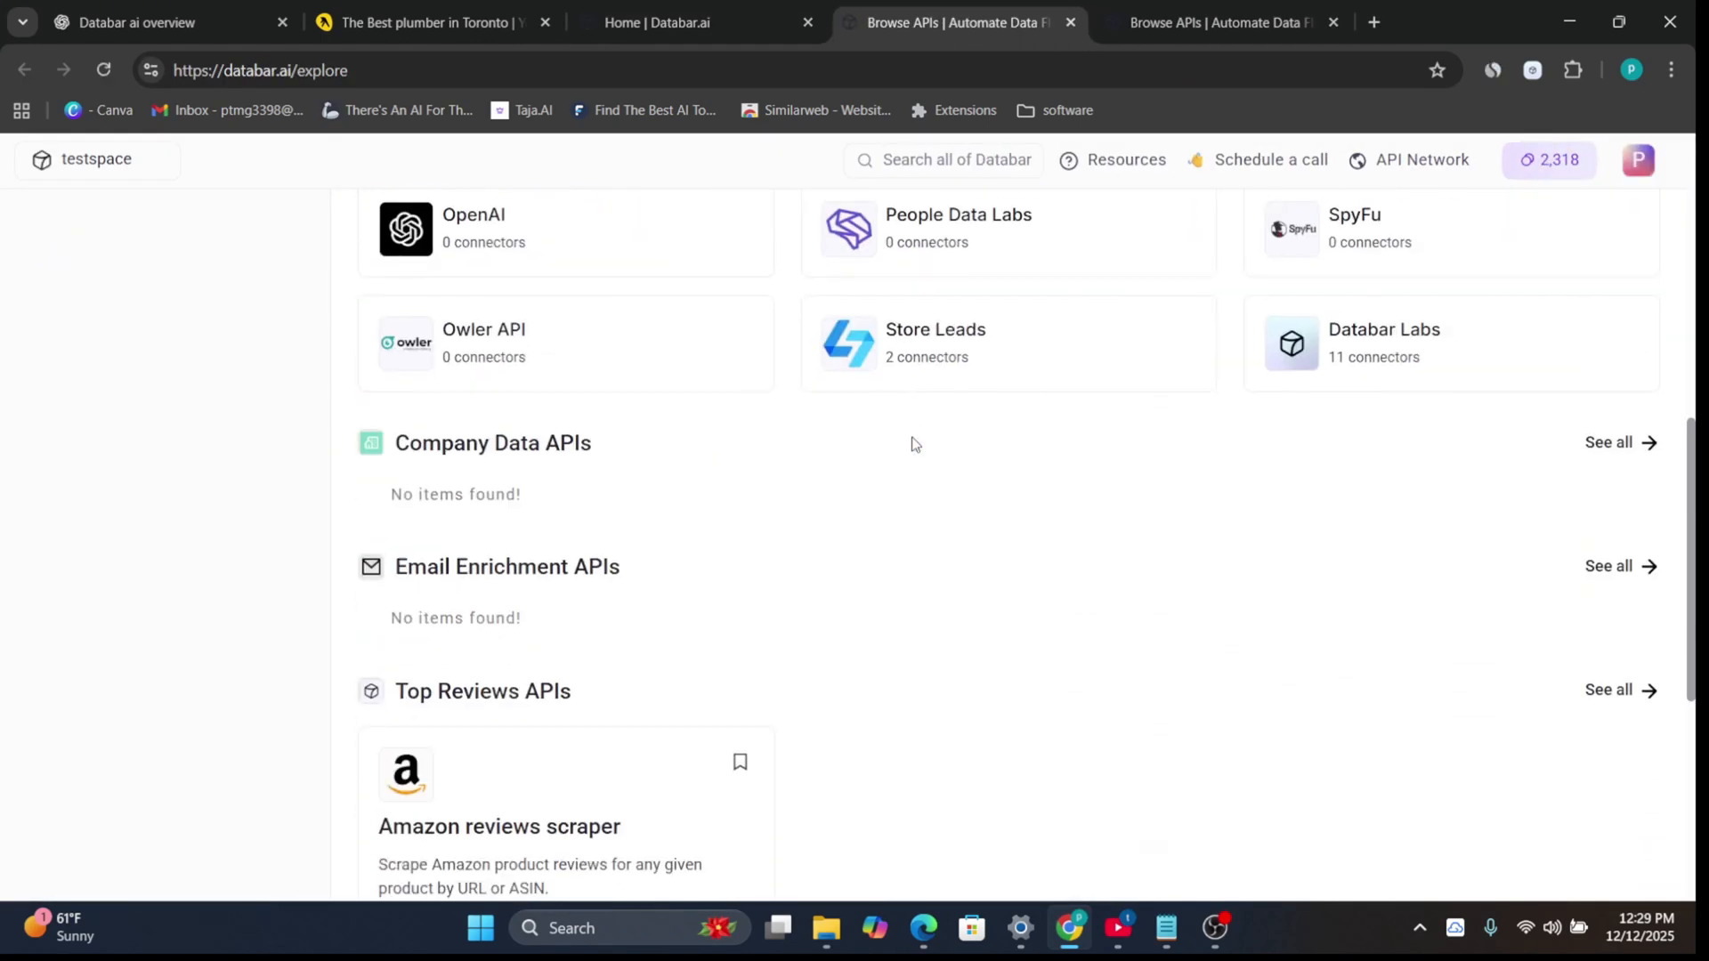
pyautogui.scroll(8, 917, 436)
pyautogui.scroll(-3, 922, 429)
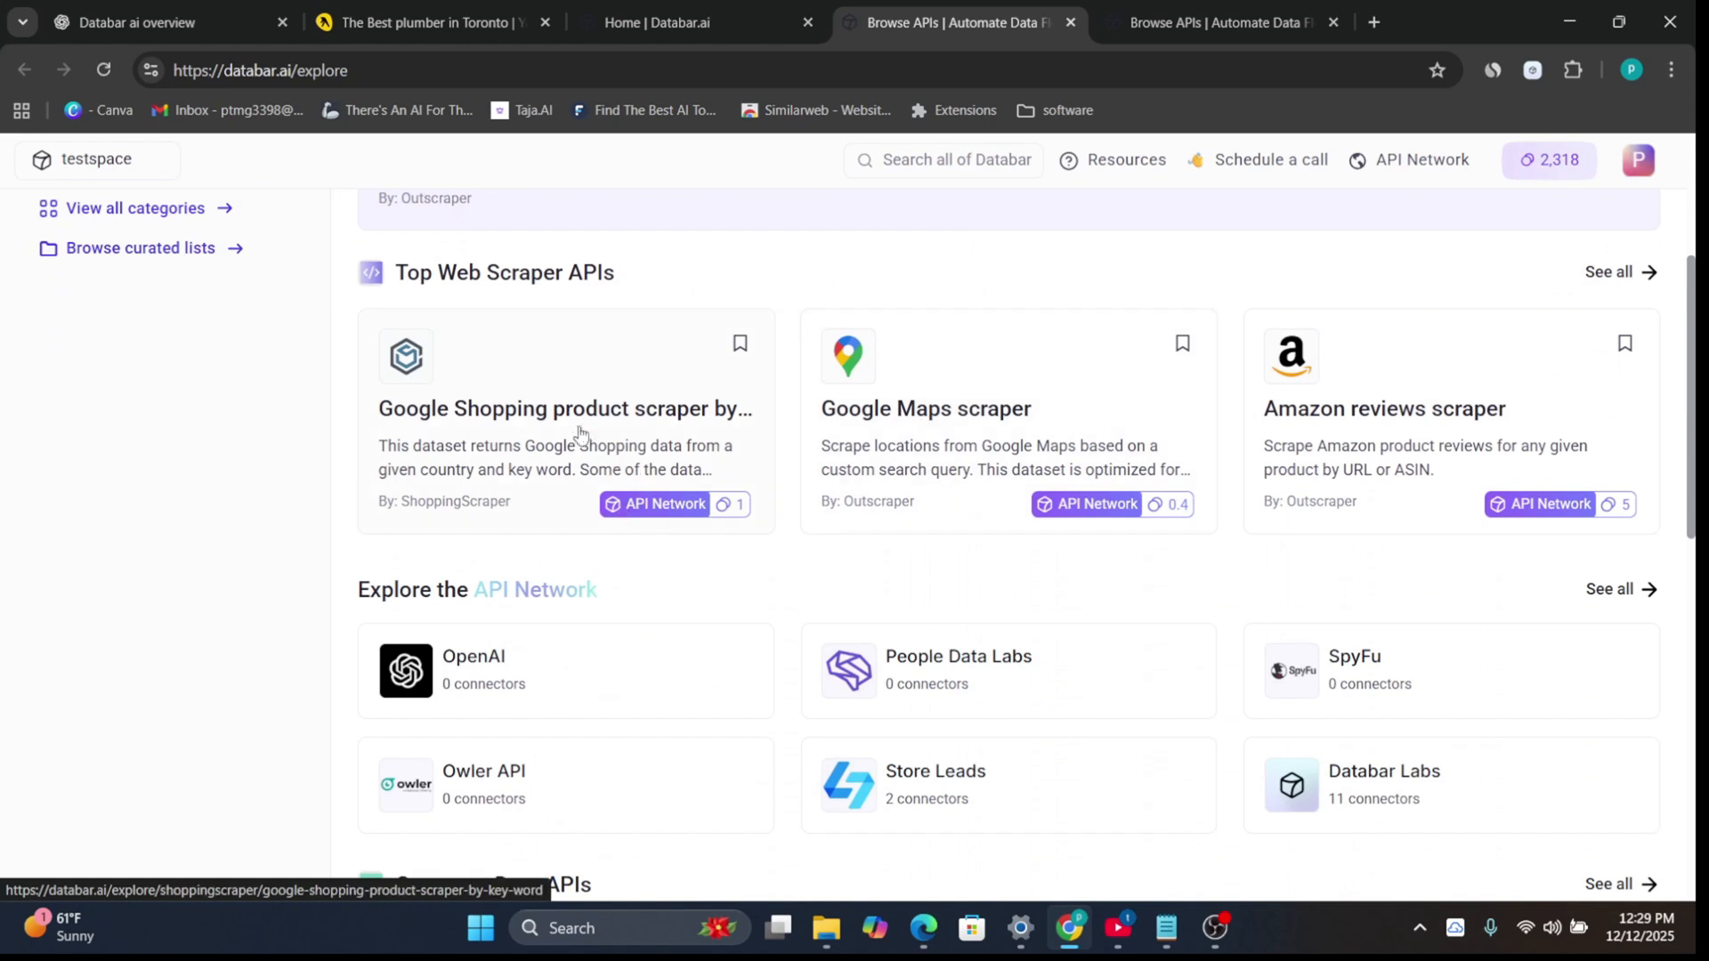
pyautogui.scroll(3, 972, 430)
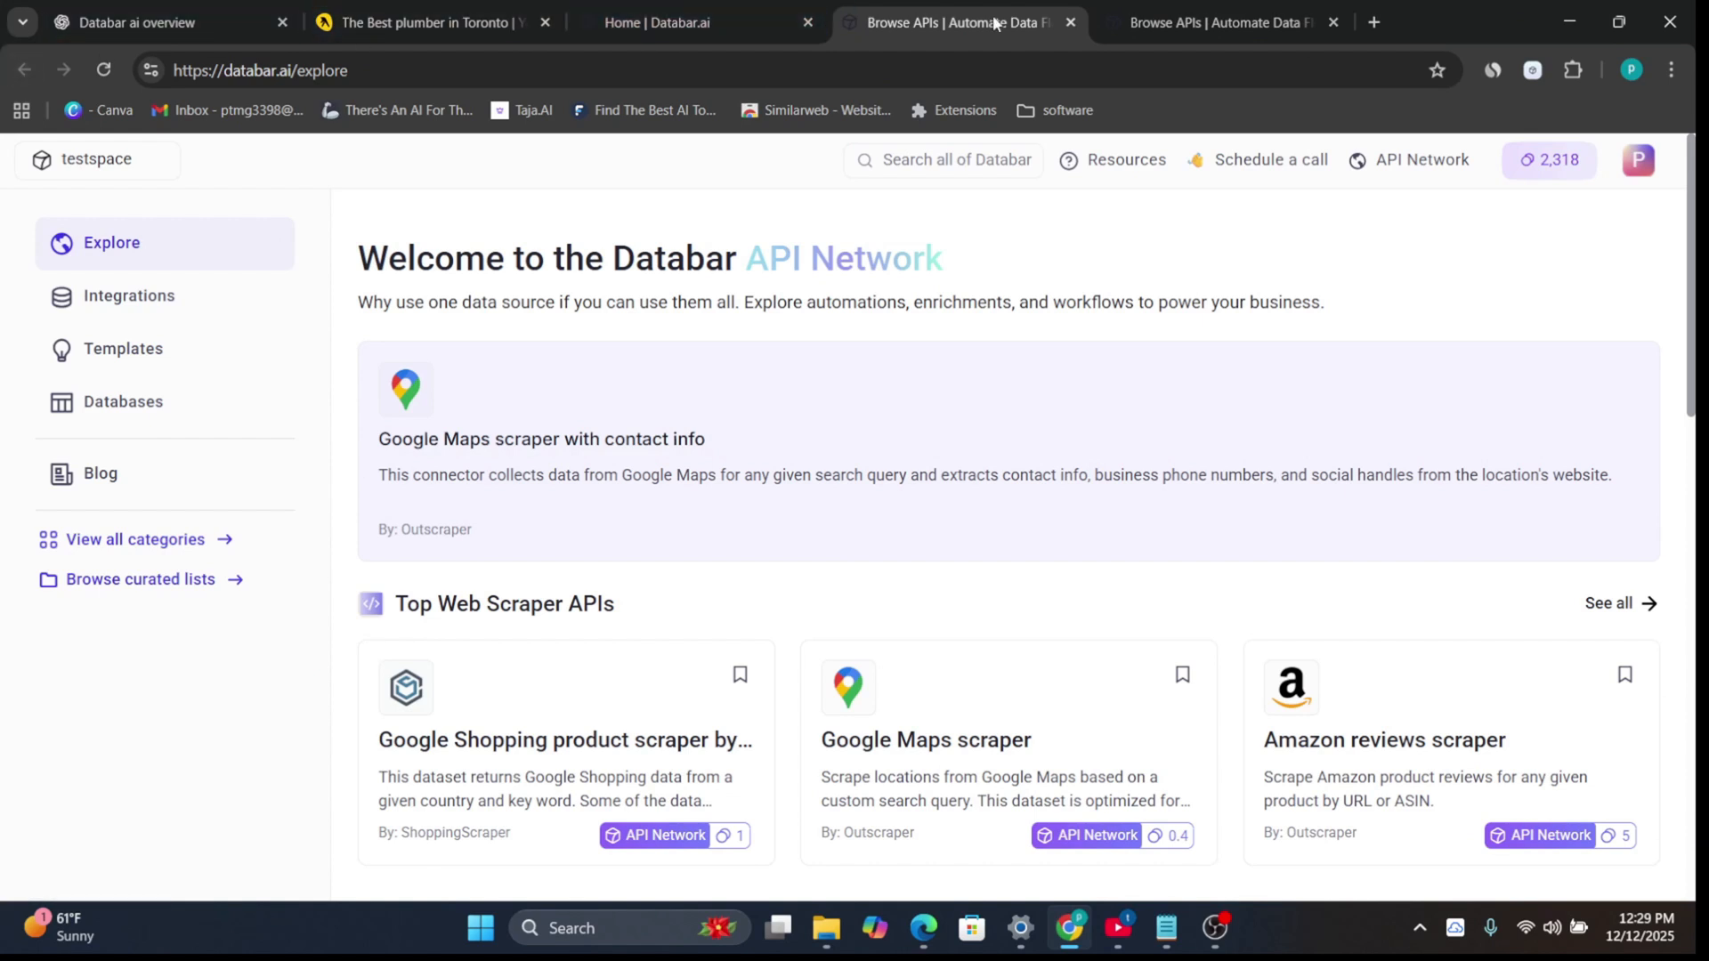
pyautogui.click(772, 18)
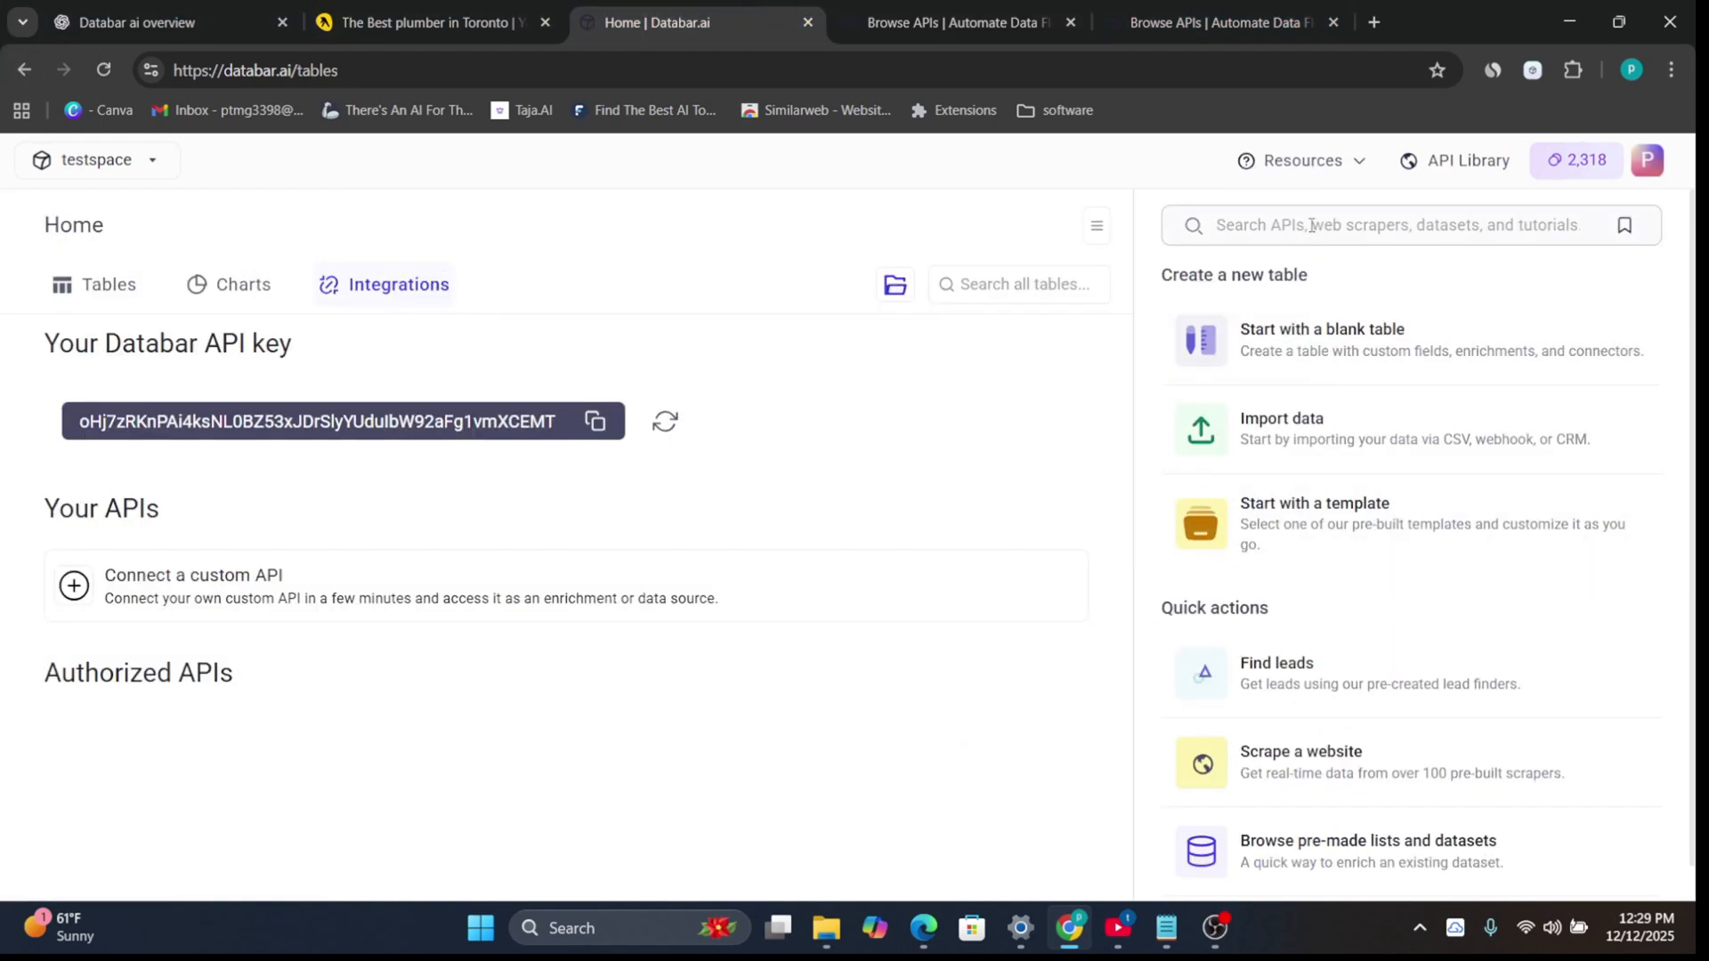
pyautogui.click(1312, 168)
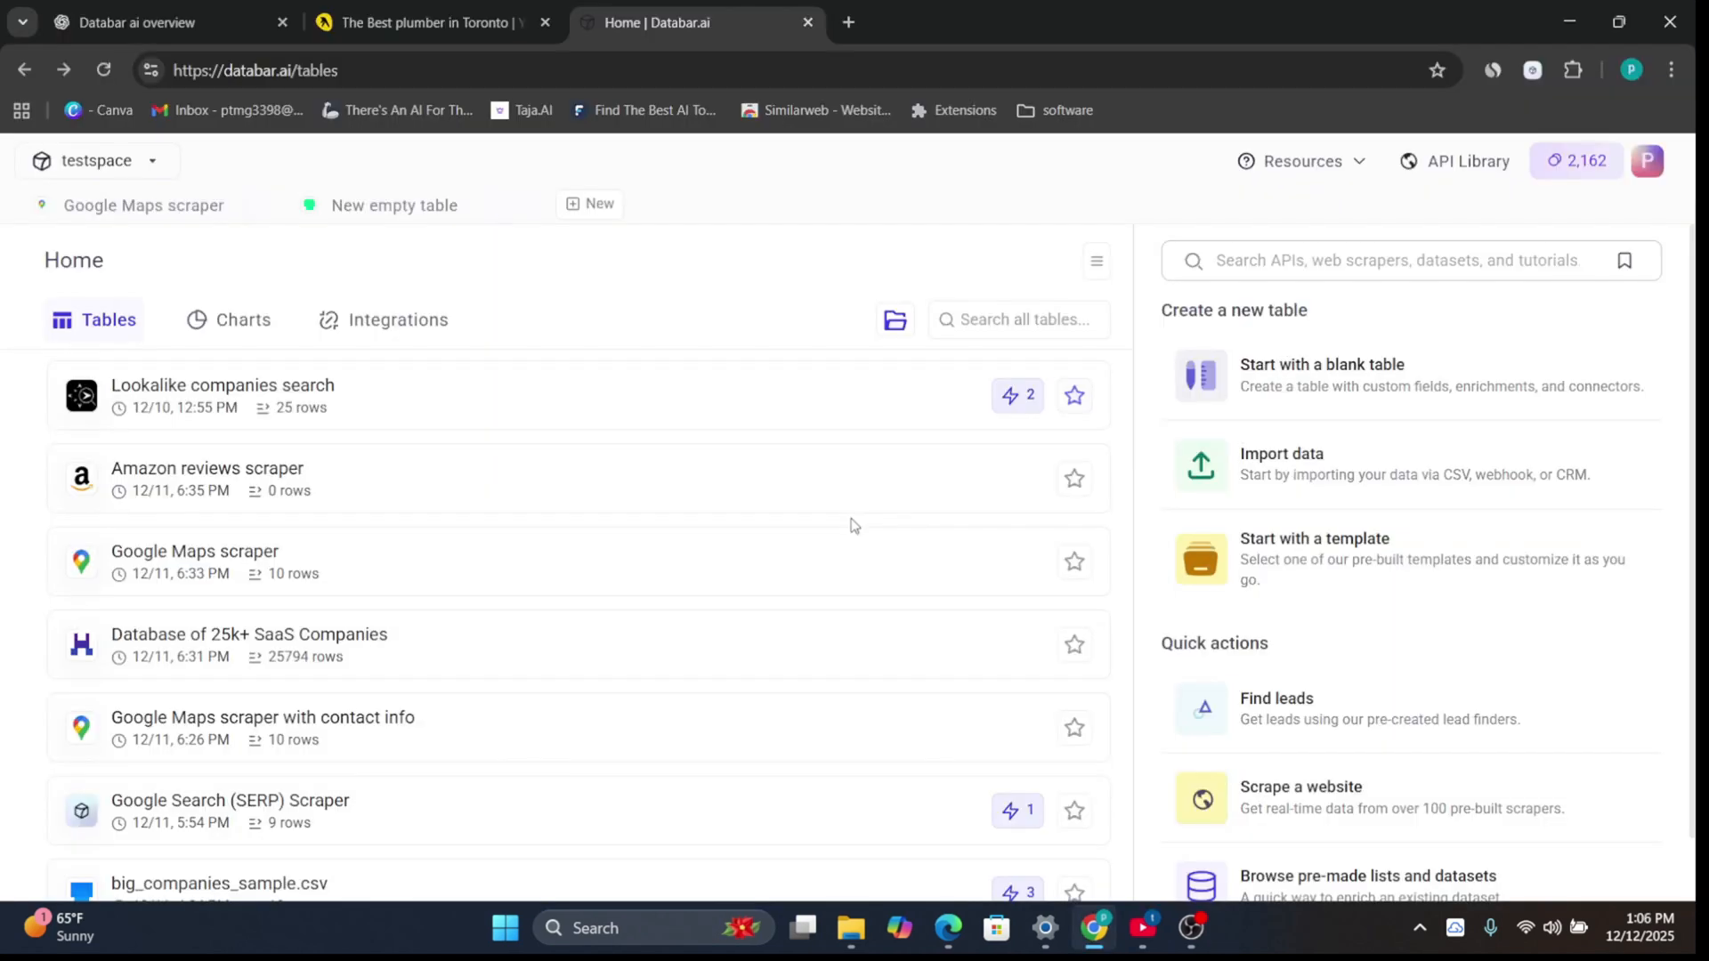
# Step: Create a blank table and paste the copied list of hotel company domains into column1, starting with marriott.com in row 1
pyautogui.click(1277, 413)
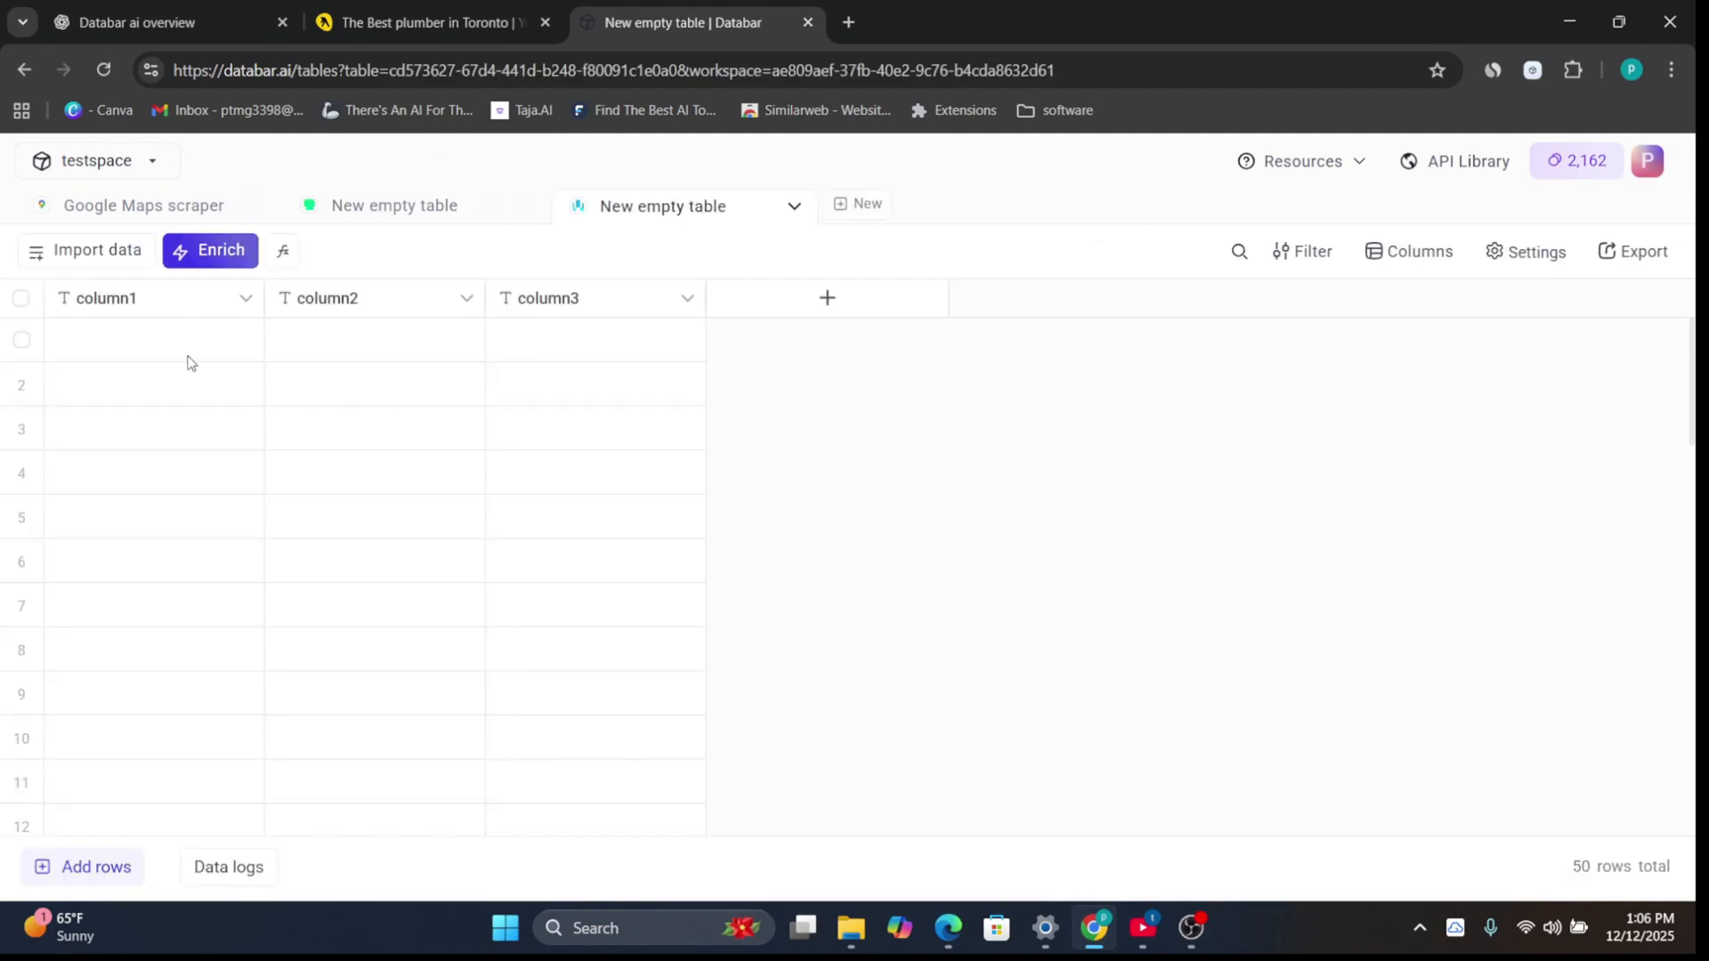
pyautogui.click(194, 346)
pyautogui.hotkey('ctrl', 'v')
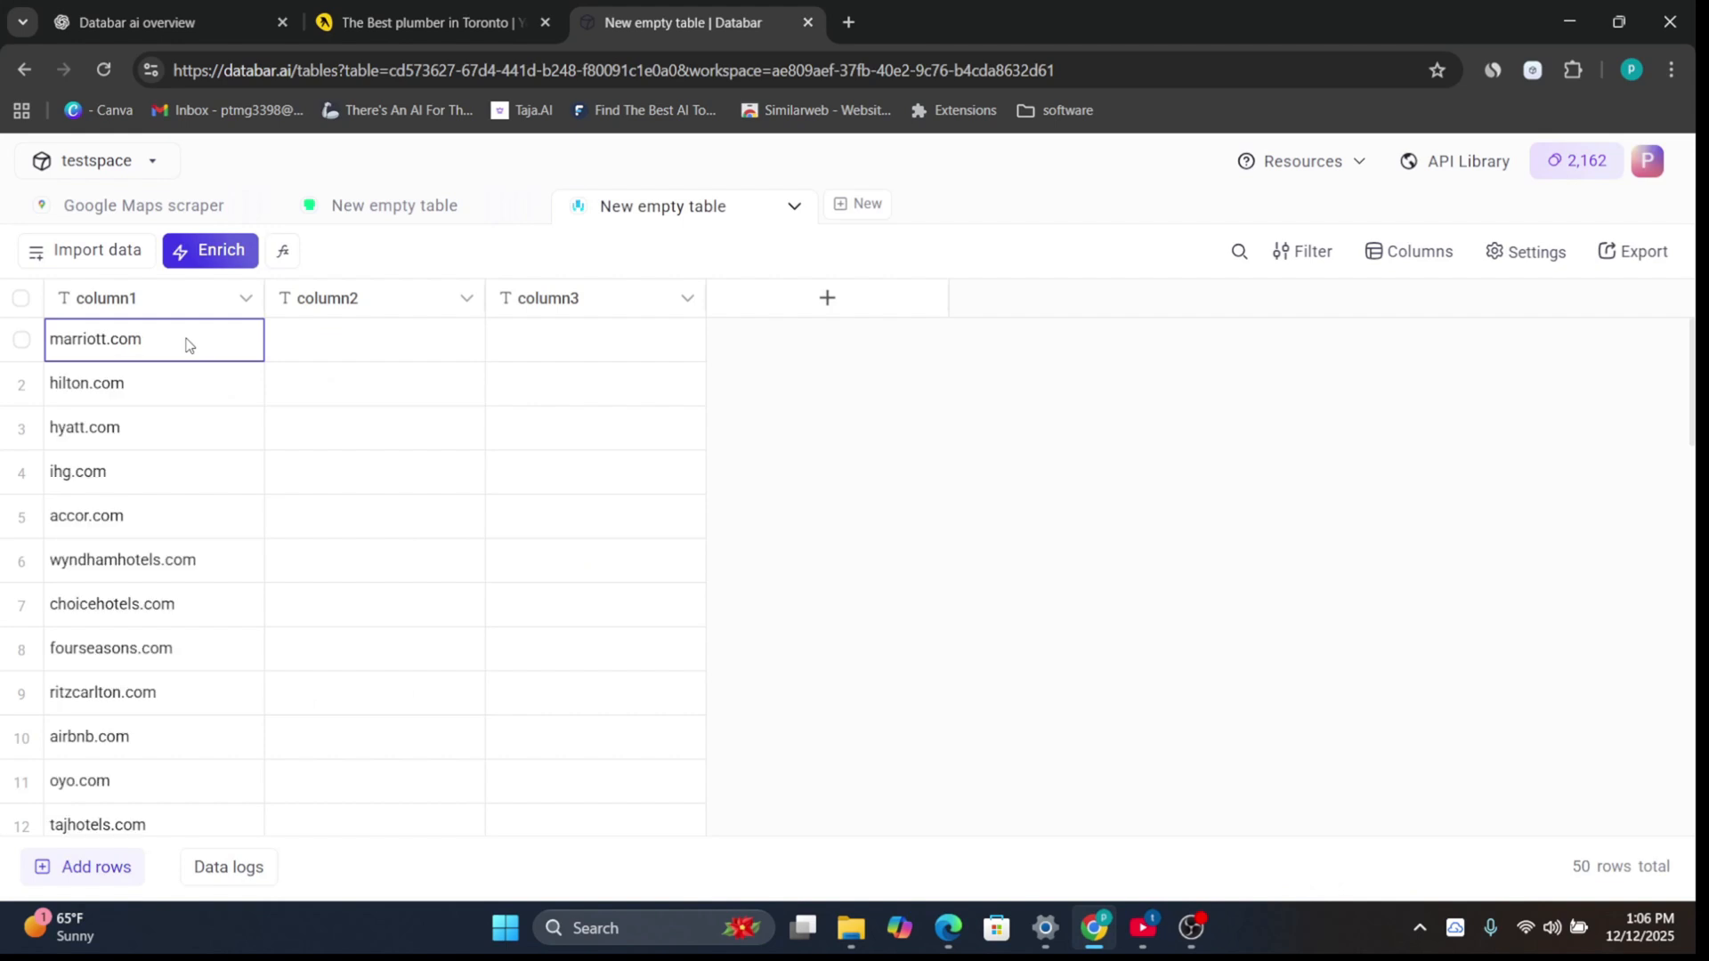
# Step: Rename column1 to "company links" and change its field type from text to link
pyautogui.click(179, 298)
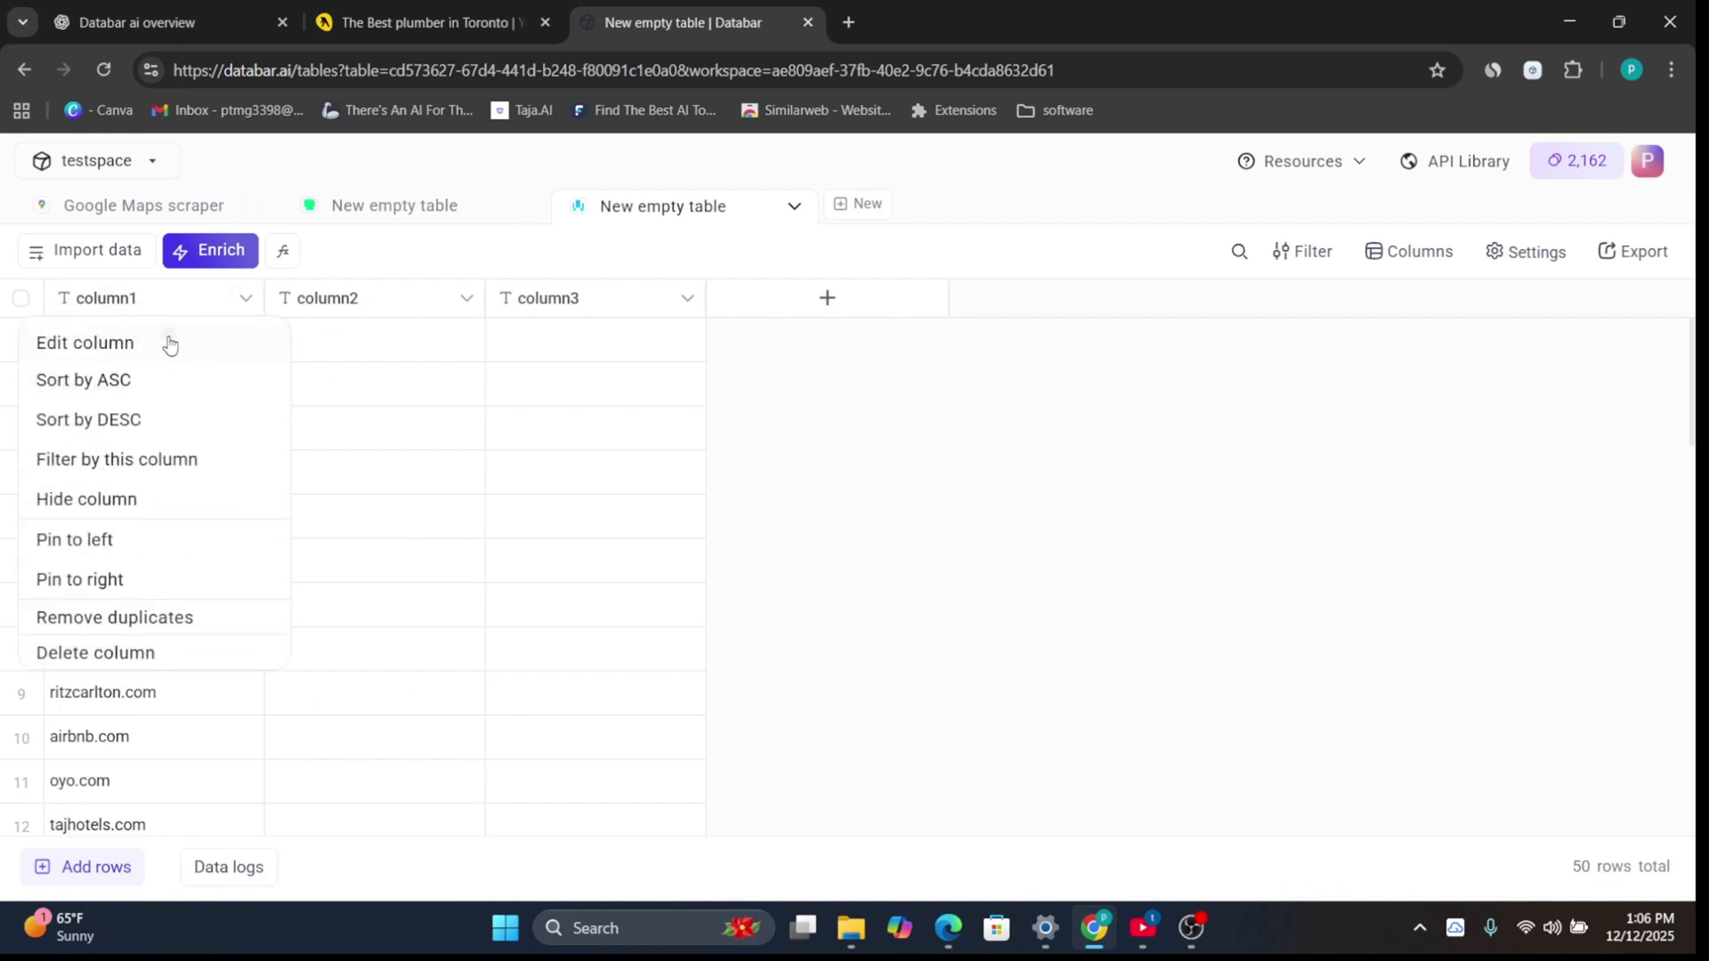
pyautogui.click(168, 343)
pyautogui.hotkey('ctrl', 'a')
pyautogui.write('c')
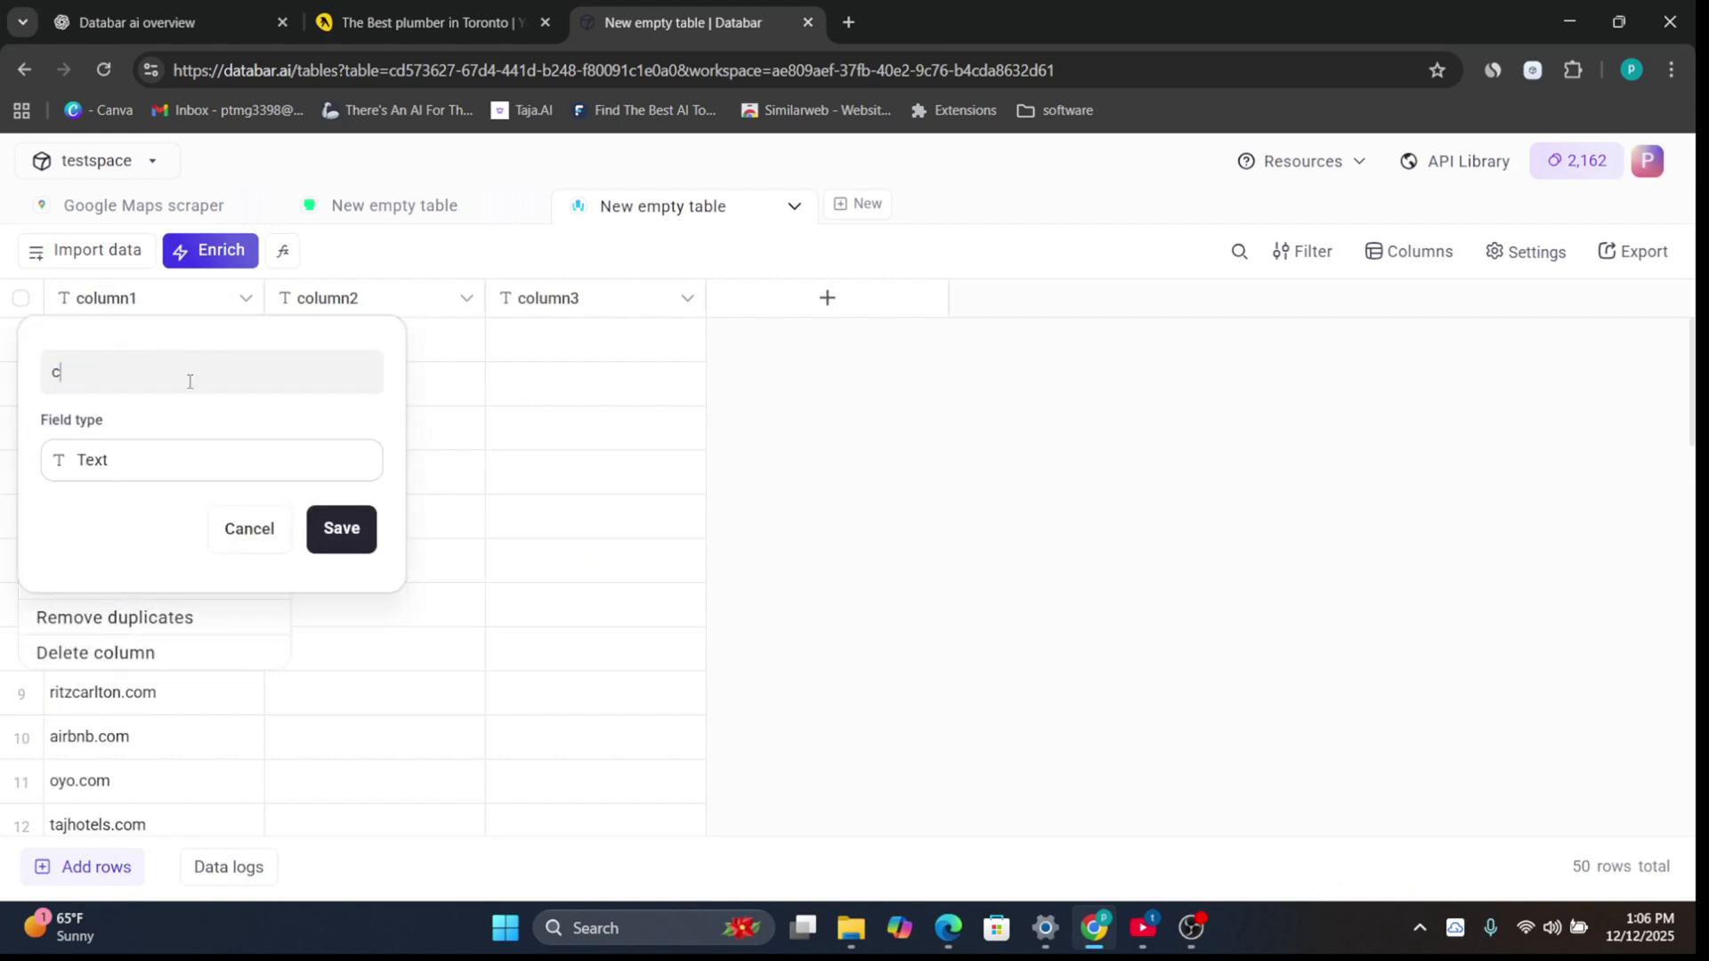
pyautogui.write('ompany links')
pyautogui.click(129, 454)
pyautogui.click(141, 698)
pyautogui.click(342, 530)
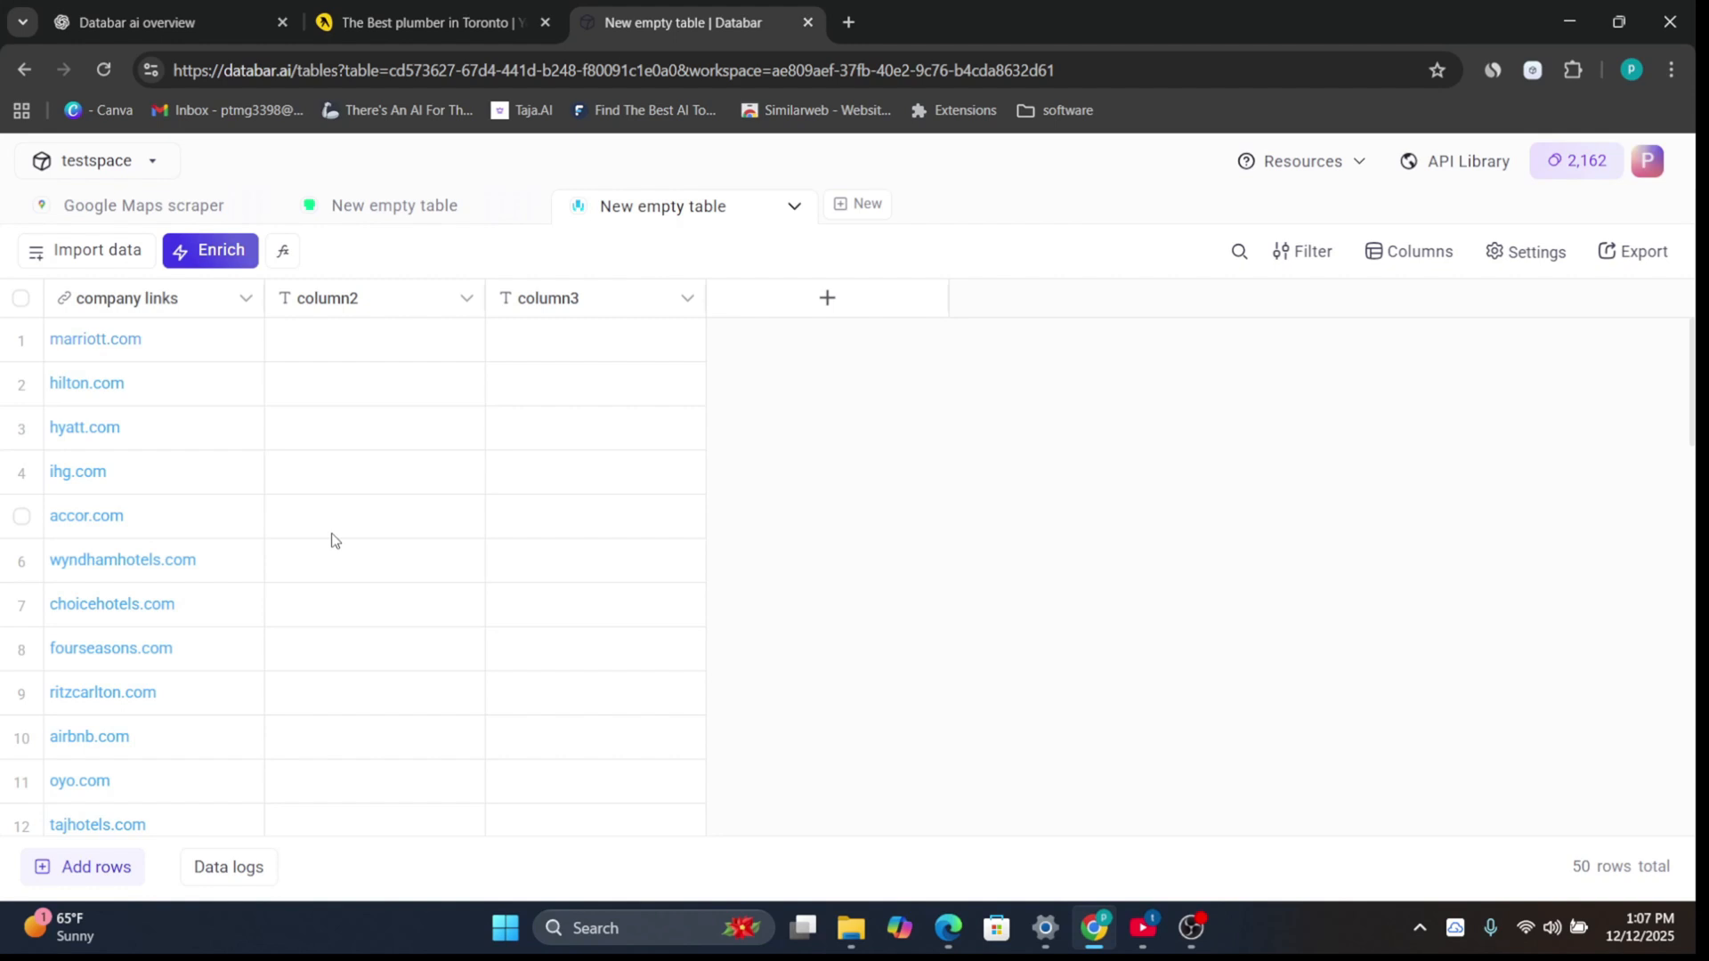
# Step: Examine the available enrichments for the table, from person and company info to website, social media, CRM, maps and financial data
pyautogui.click(228, 252)
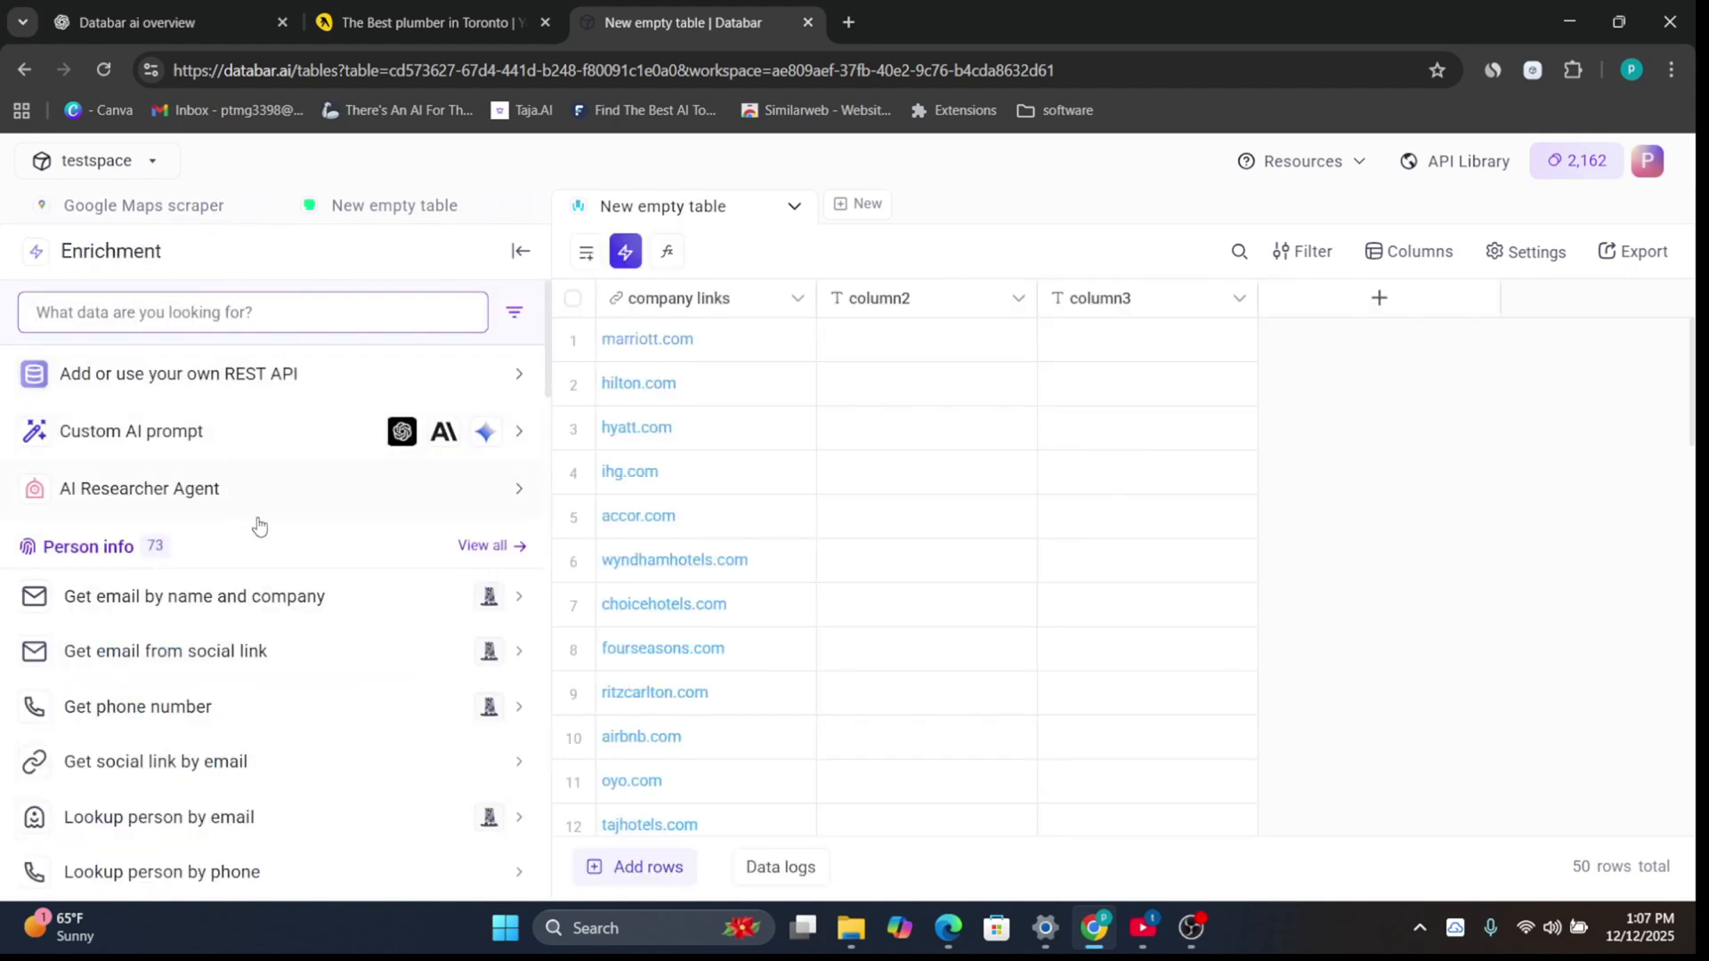
pyautogui.scroll(-3, 259, 525)
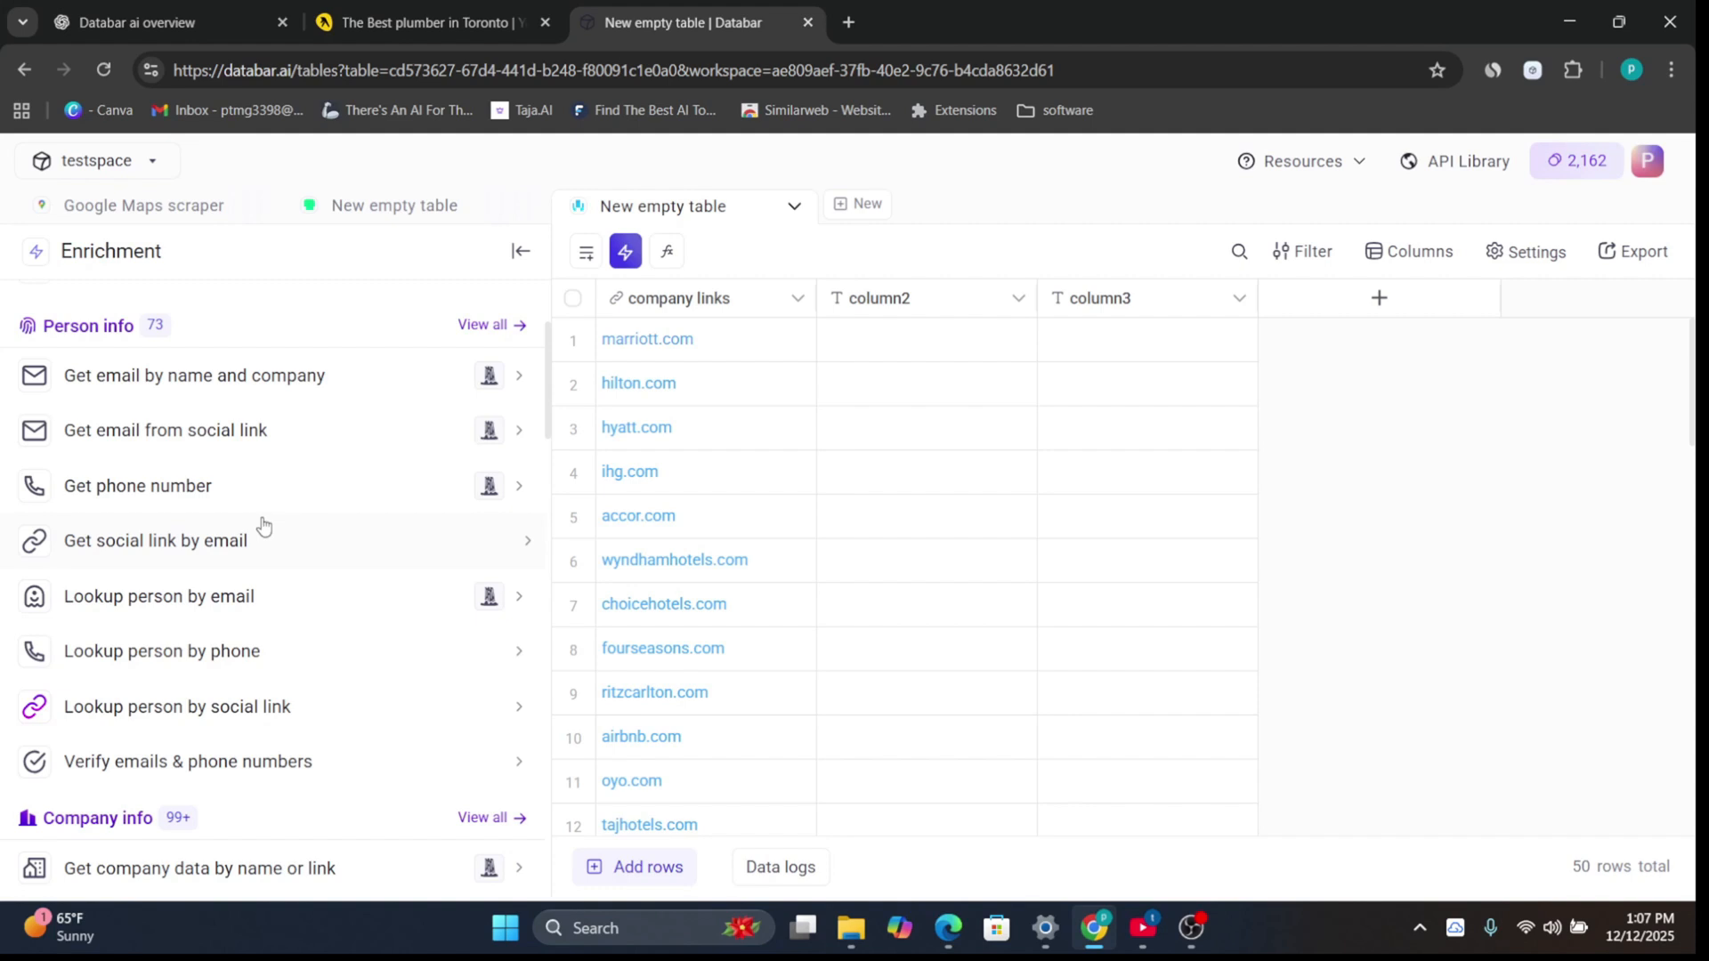
pyautogui.scroll(-5, 271, 599)
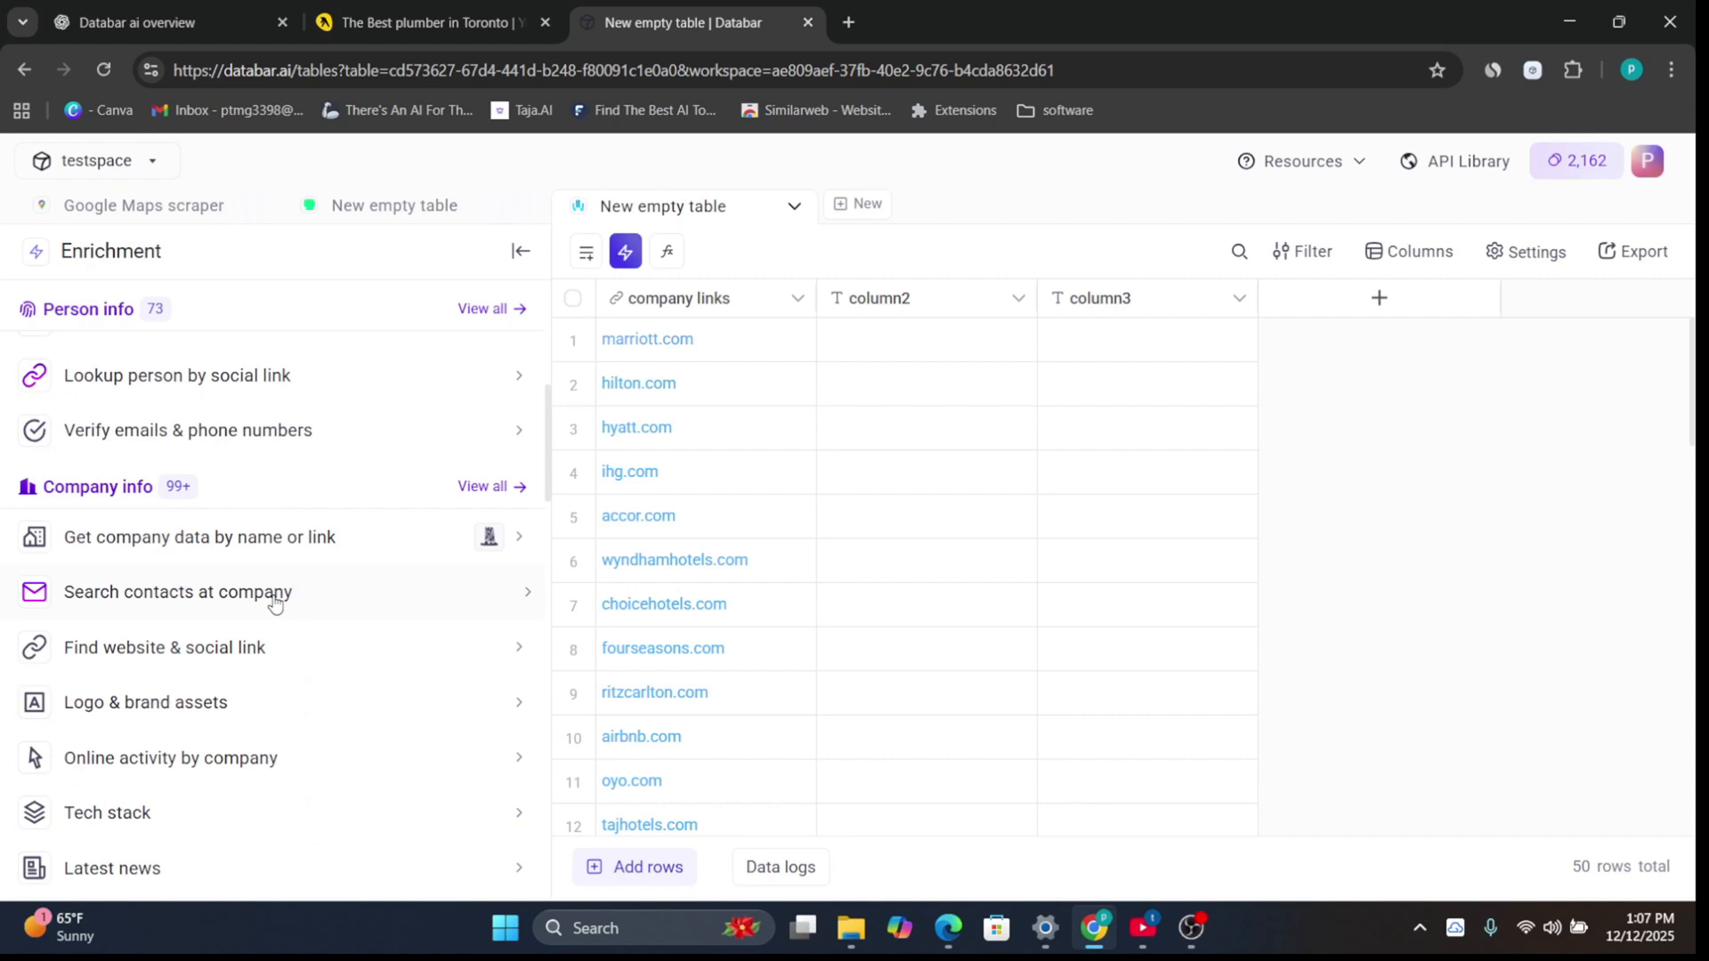
pyautogui.scroll(-15, 274, 603)
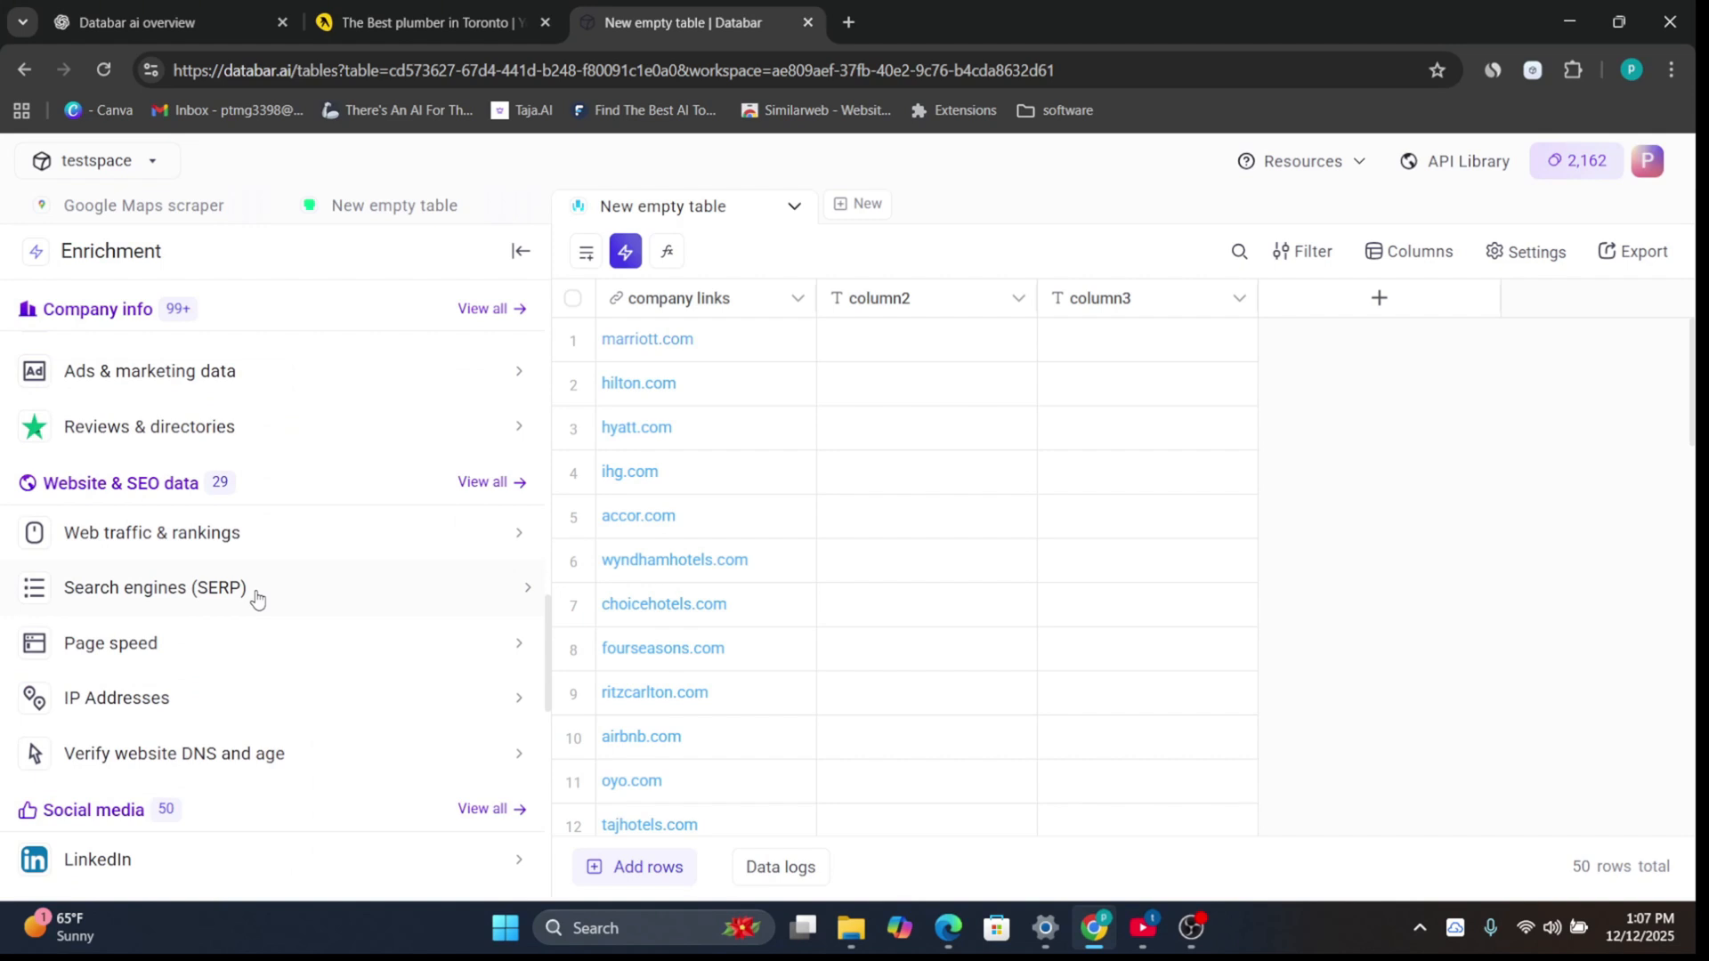
pyautogui.scroll(-5, 257, 598)
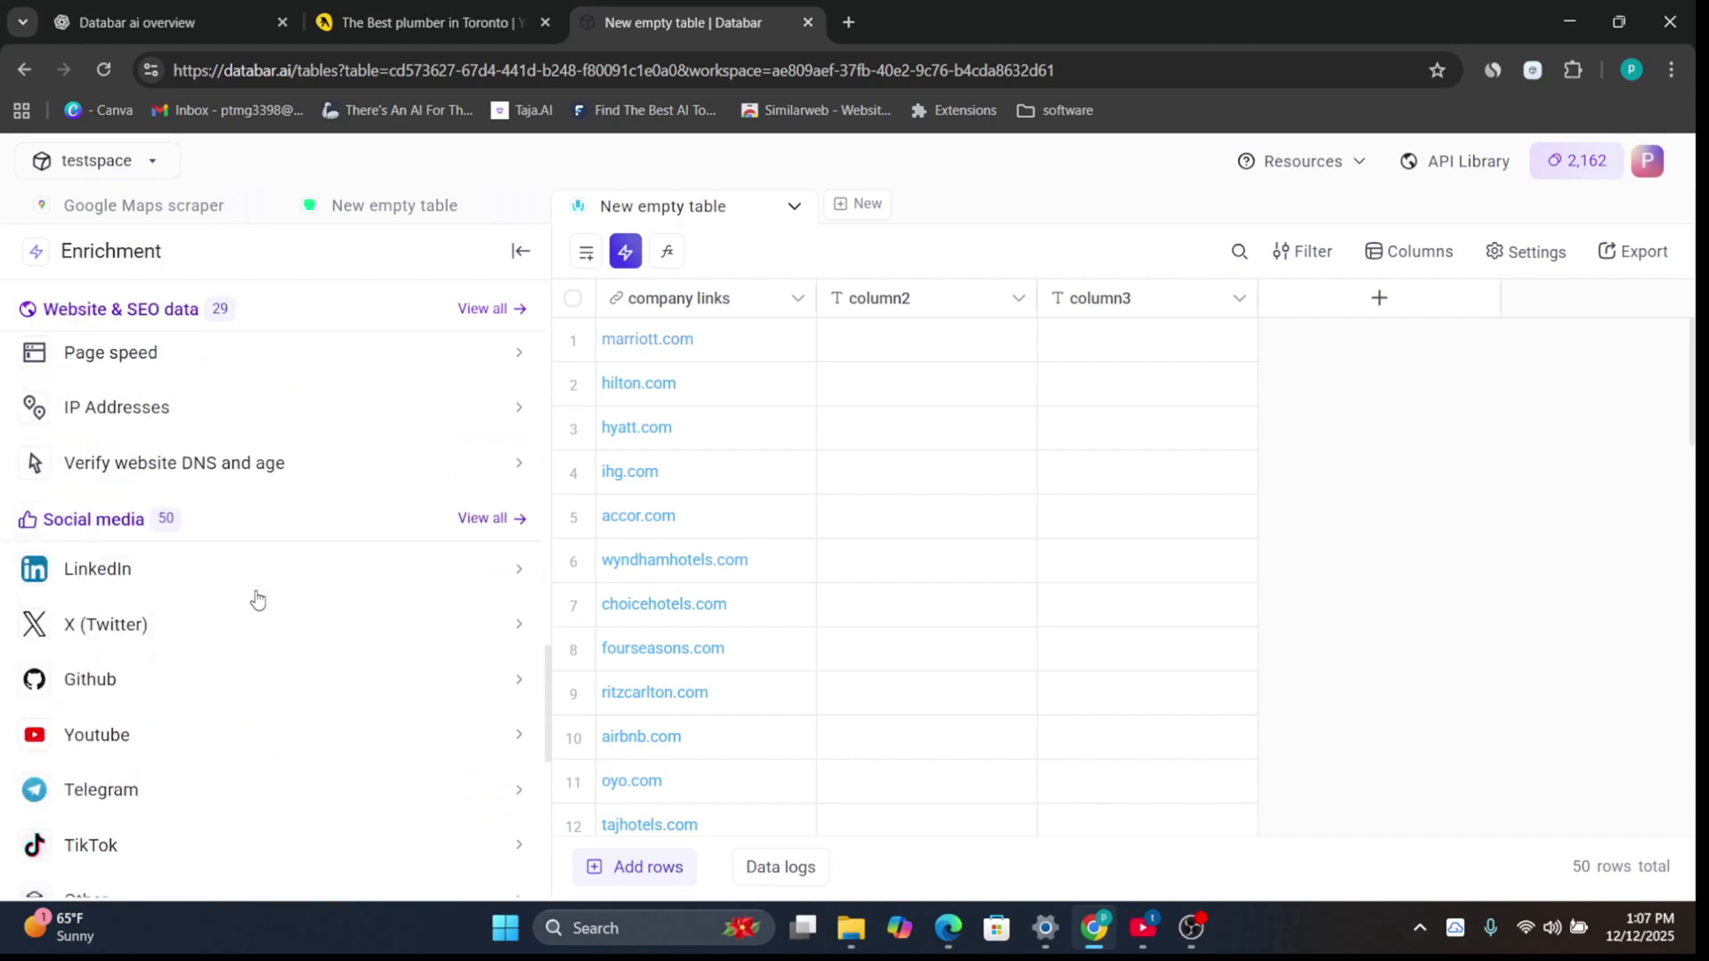
pyautogui.scroll(-4, 256, 598)
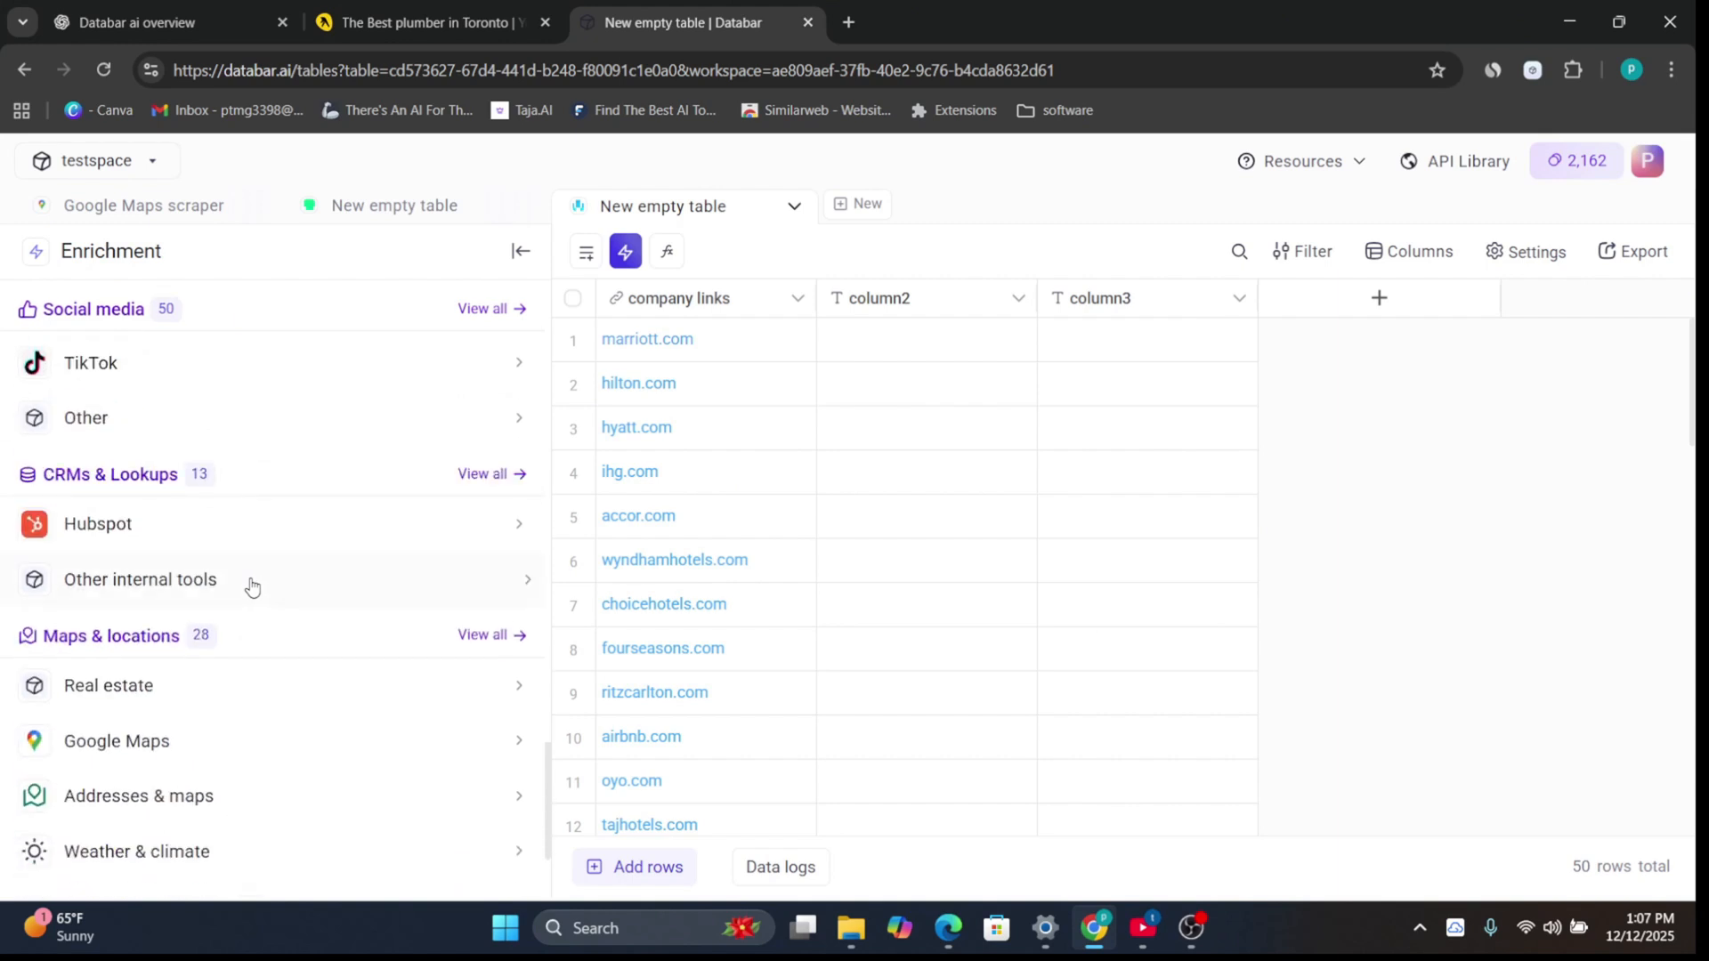
pyautogui.scroll(-2, 251, 585)
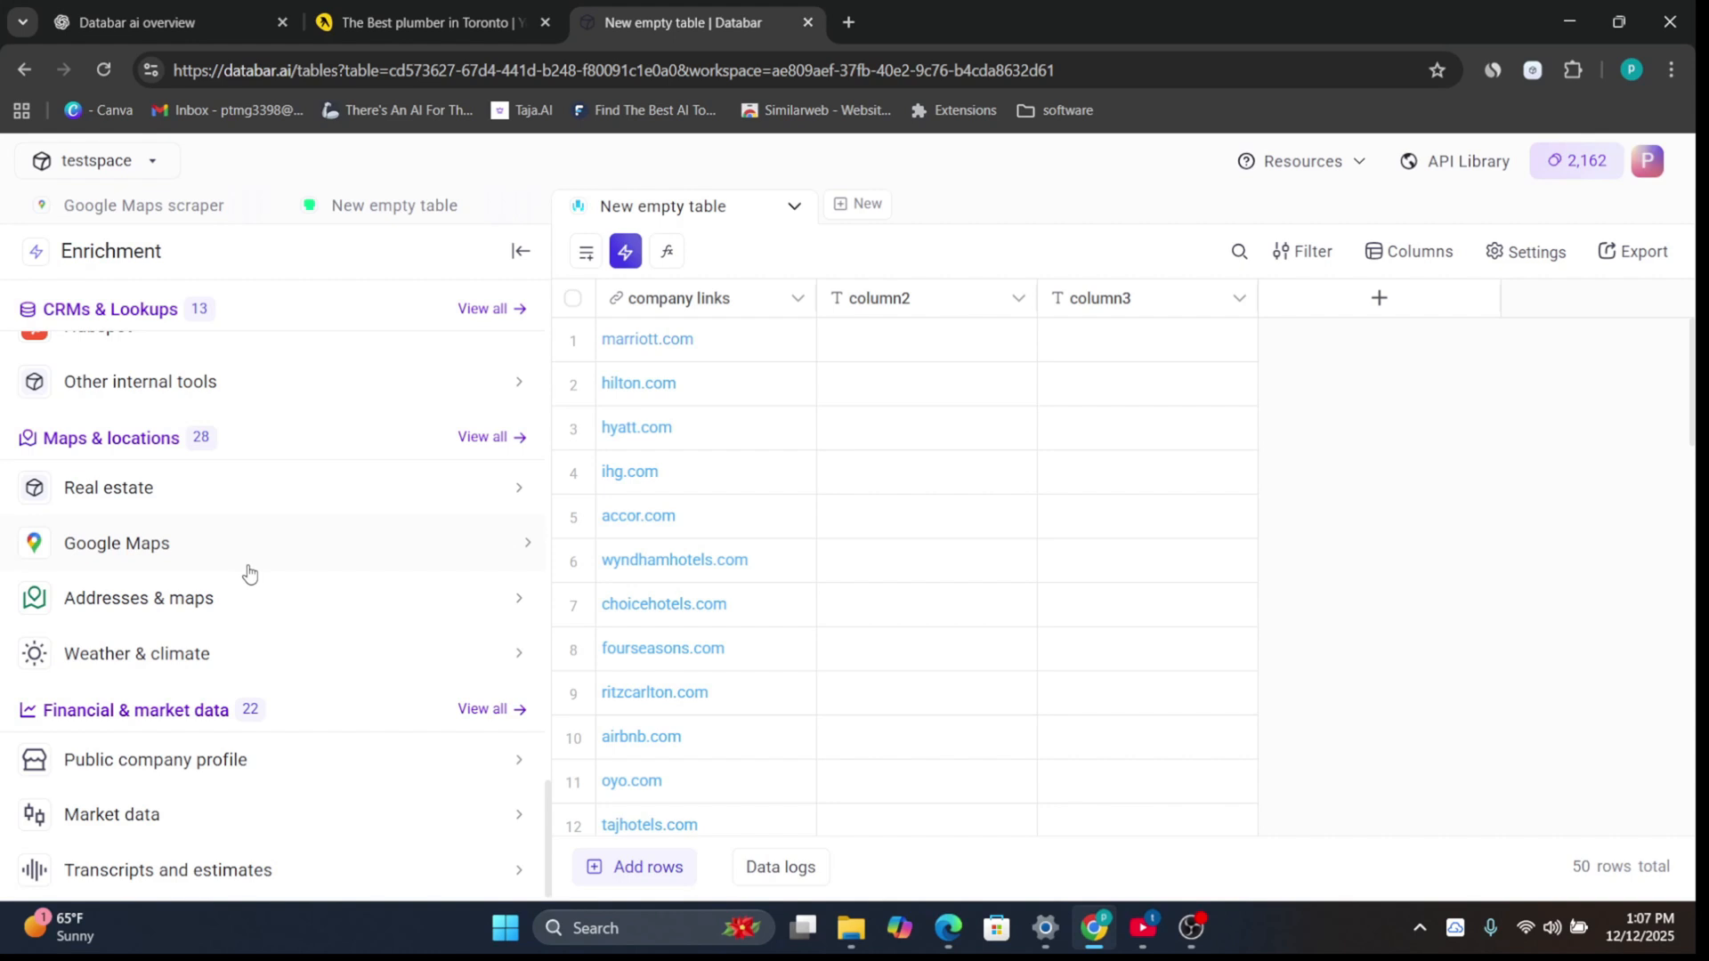
pyautogui.scroll(3, 382, 660)
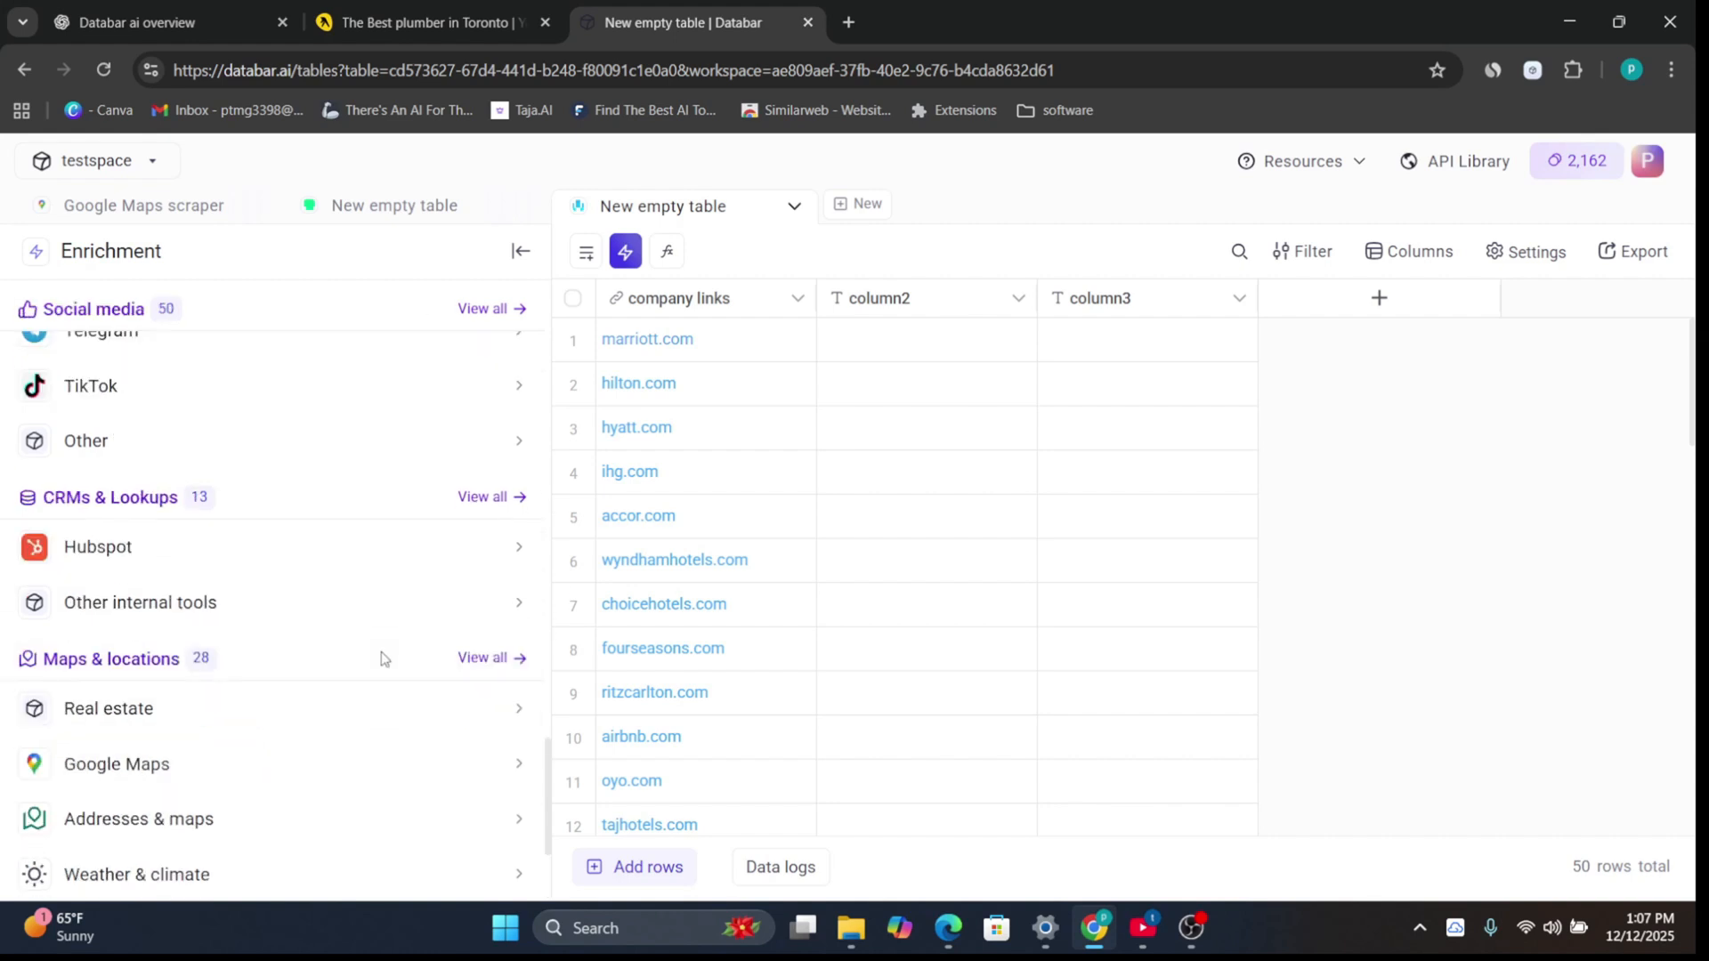
pyautogui.scroll(8, 382, 660)
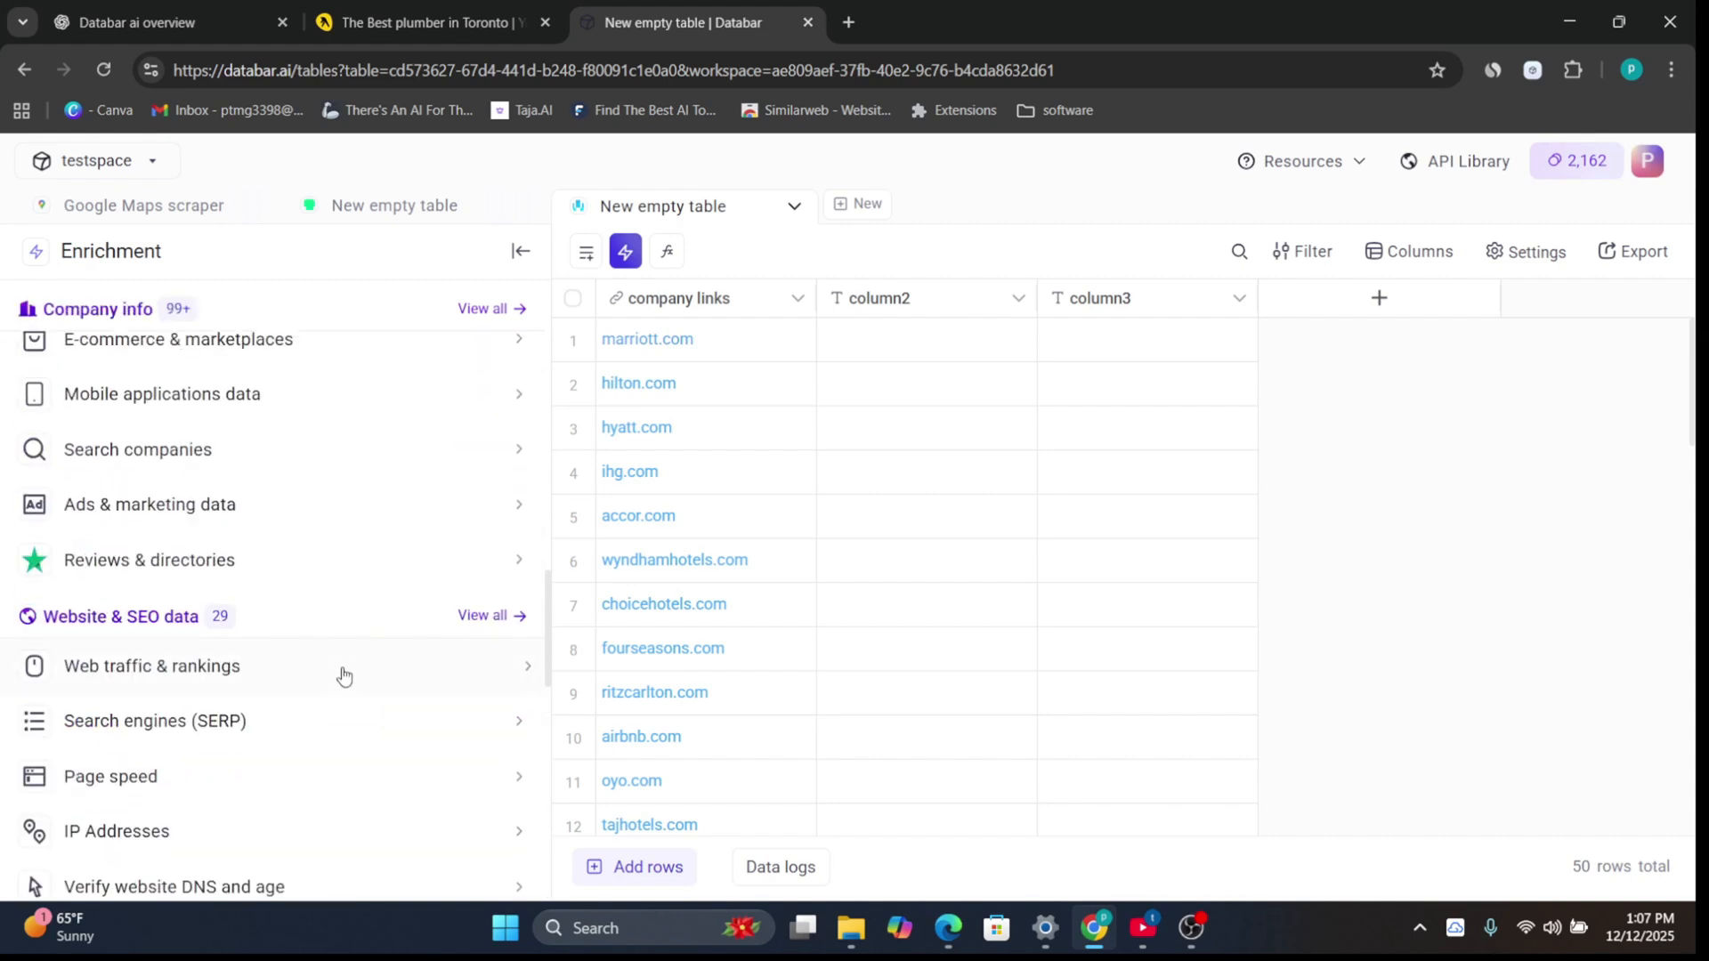
pyautogui.scroll(2, 339, 659)
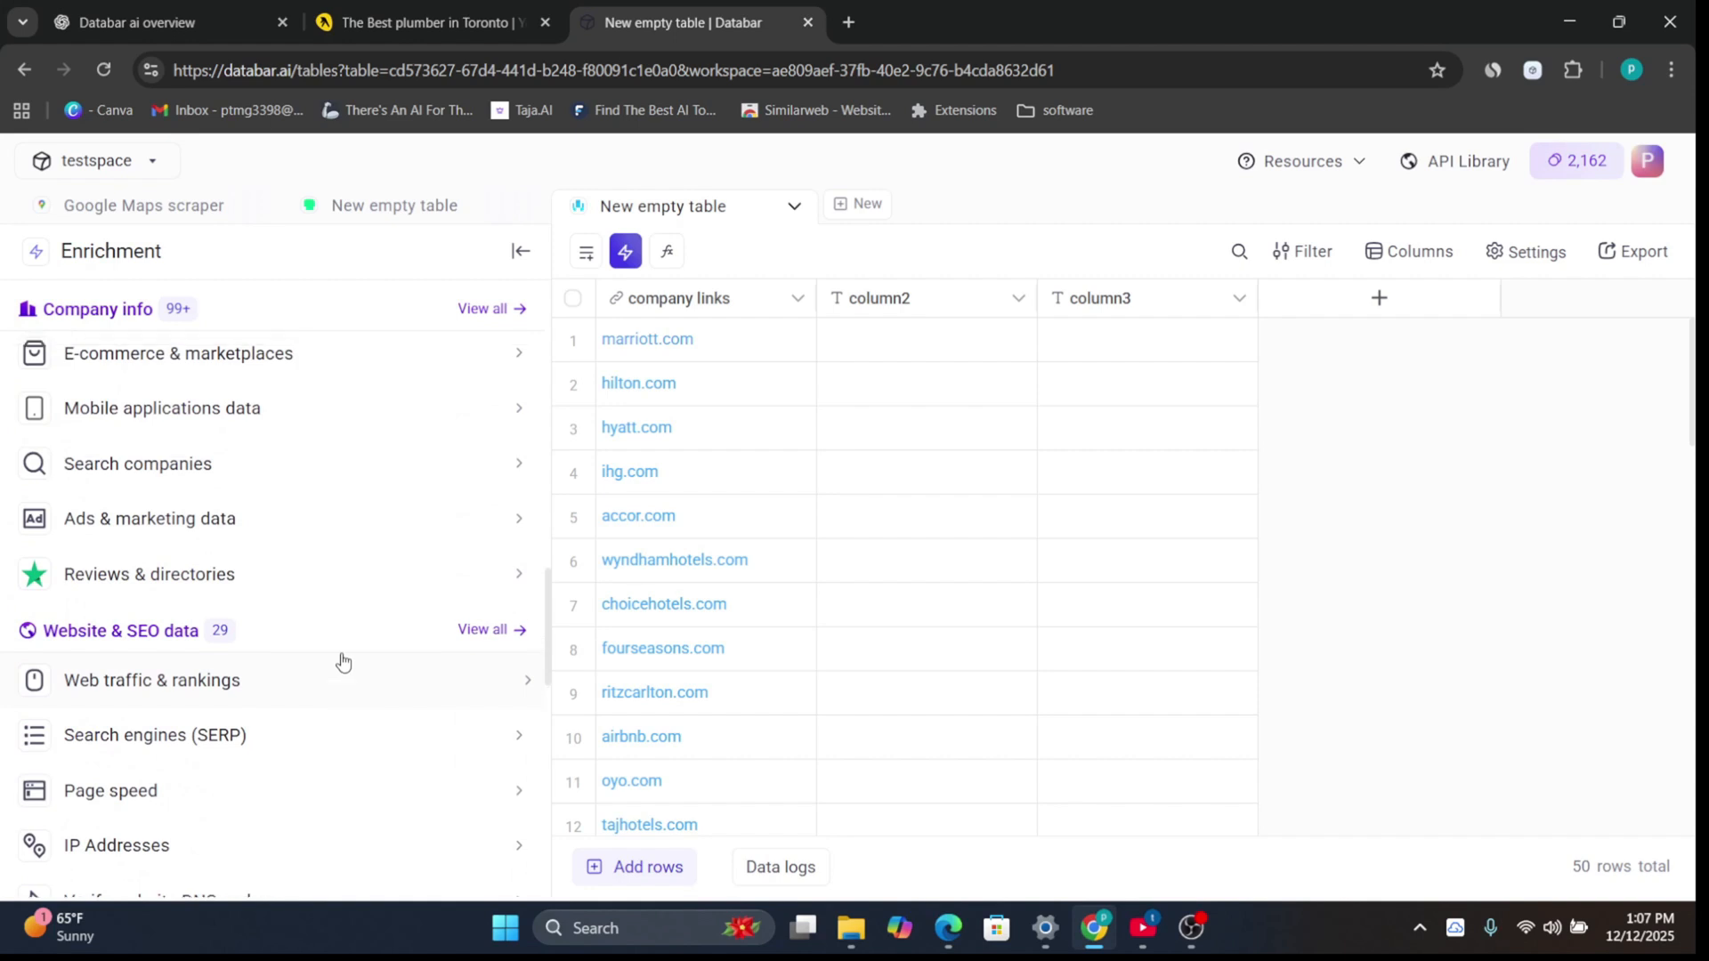
pyautogui.scroll(10, 311, 610)
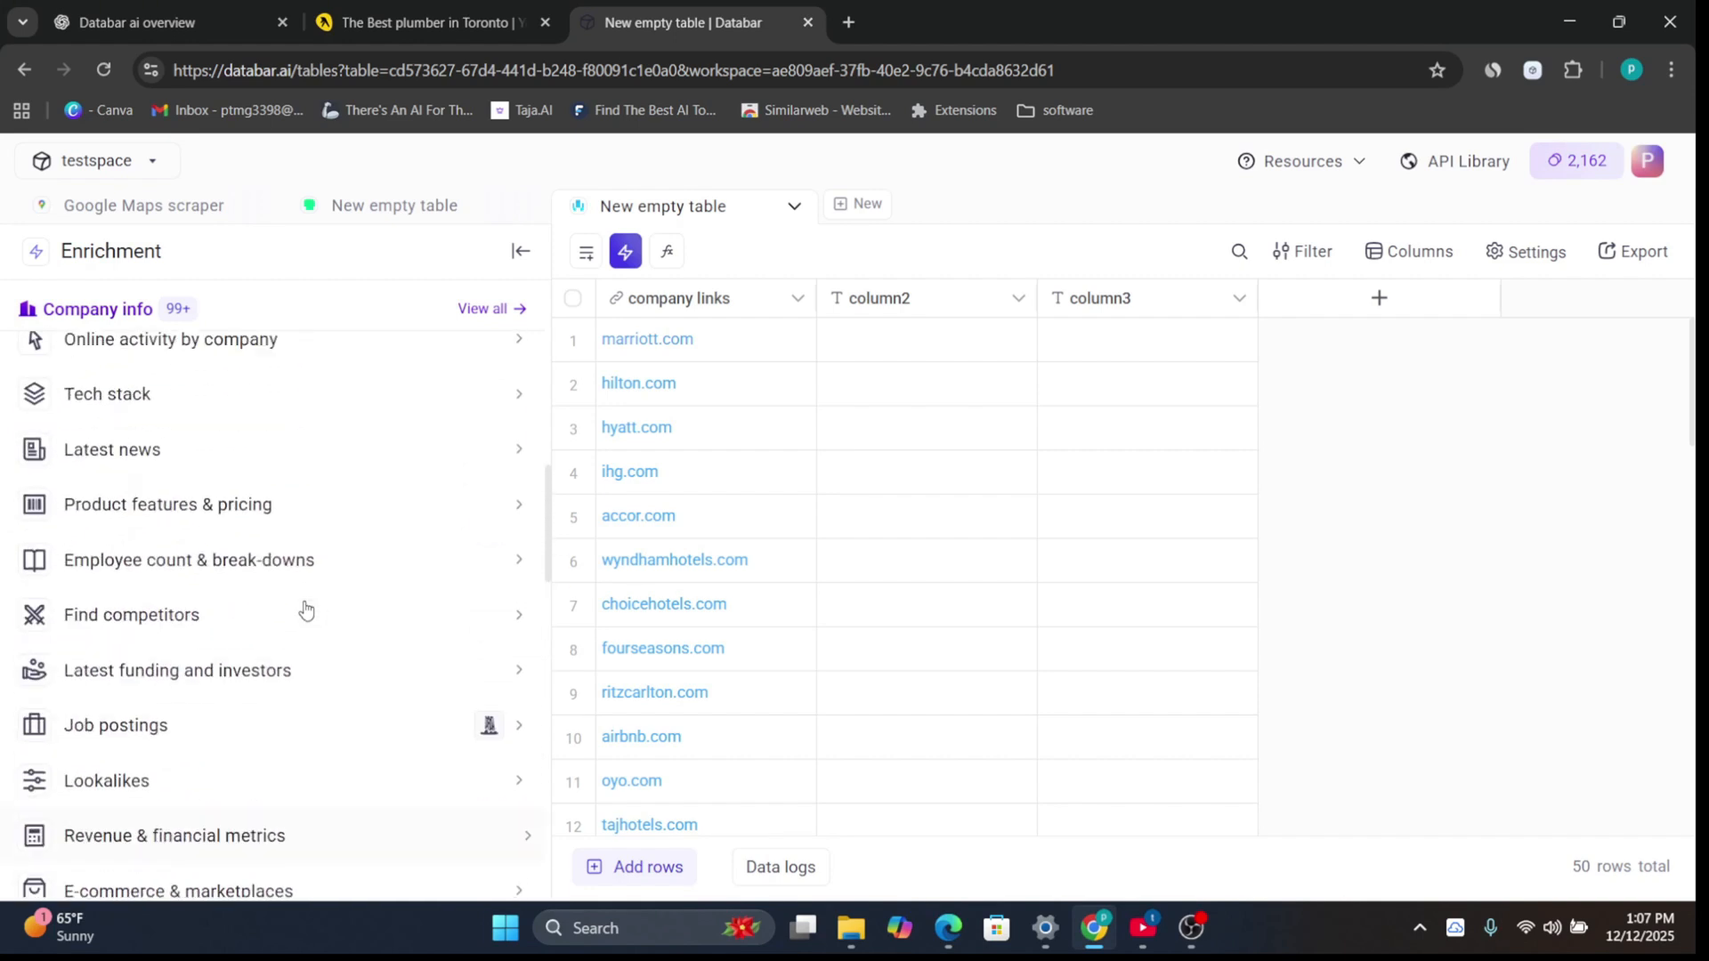
pyautogui.scroll(1, 333, 660)
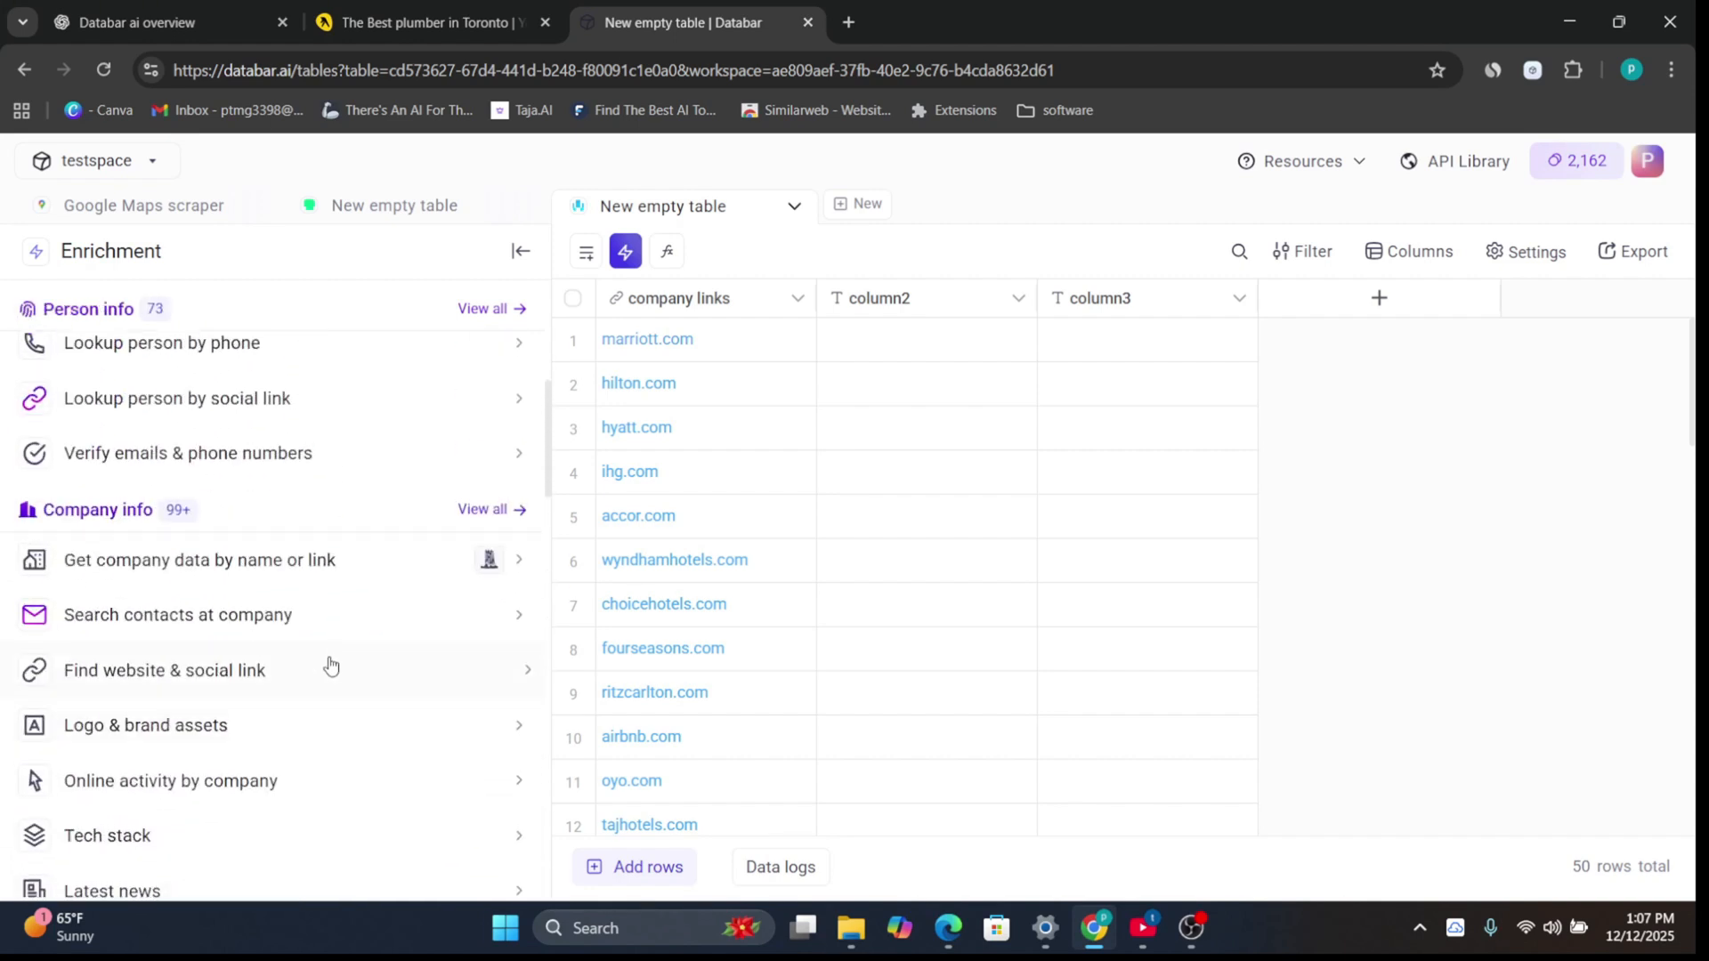
# Step: Choose the "Get emails from website" enrichment under "Search contacts at company" and map Domain to search to the company links column
pyautogui.click(293, 633)
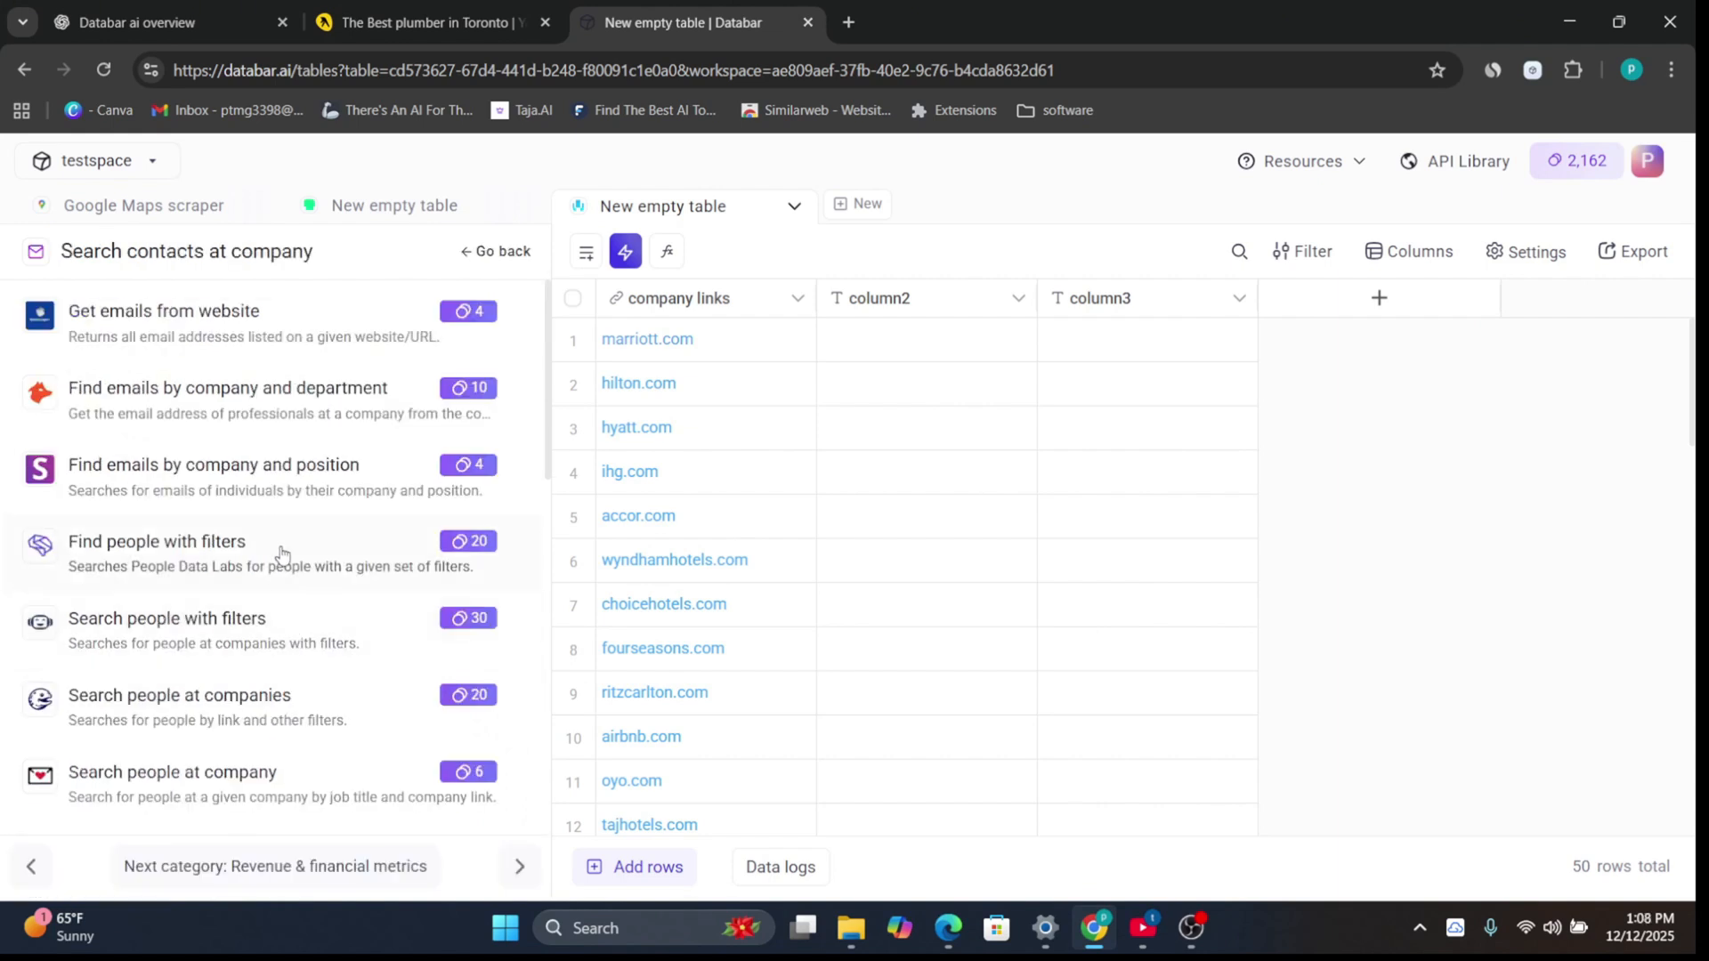
pyautogui.click(473, 321)
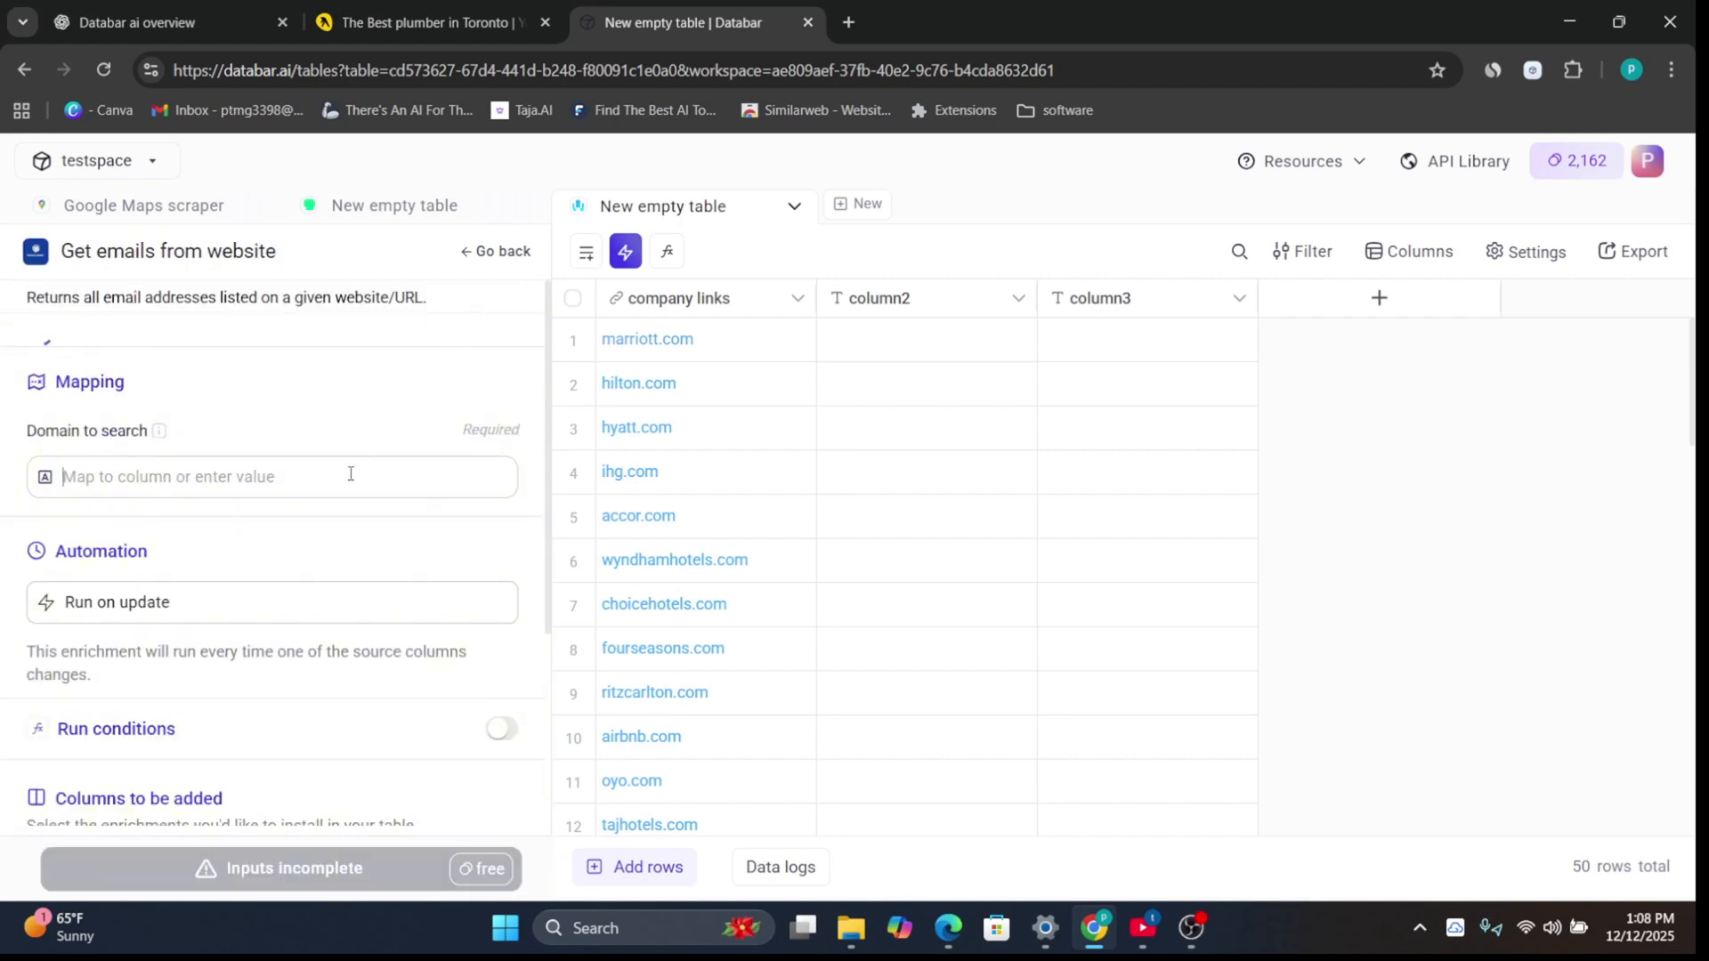
pyautogui.click(264, 499)
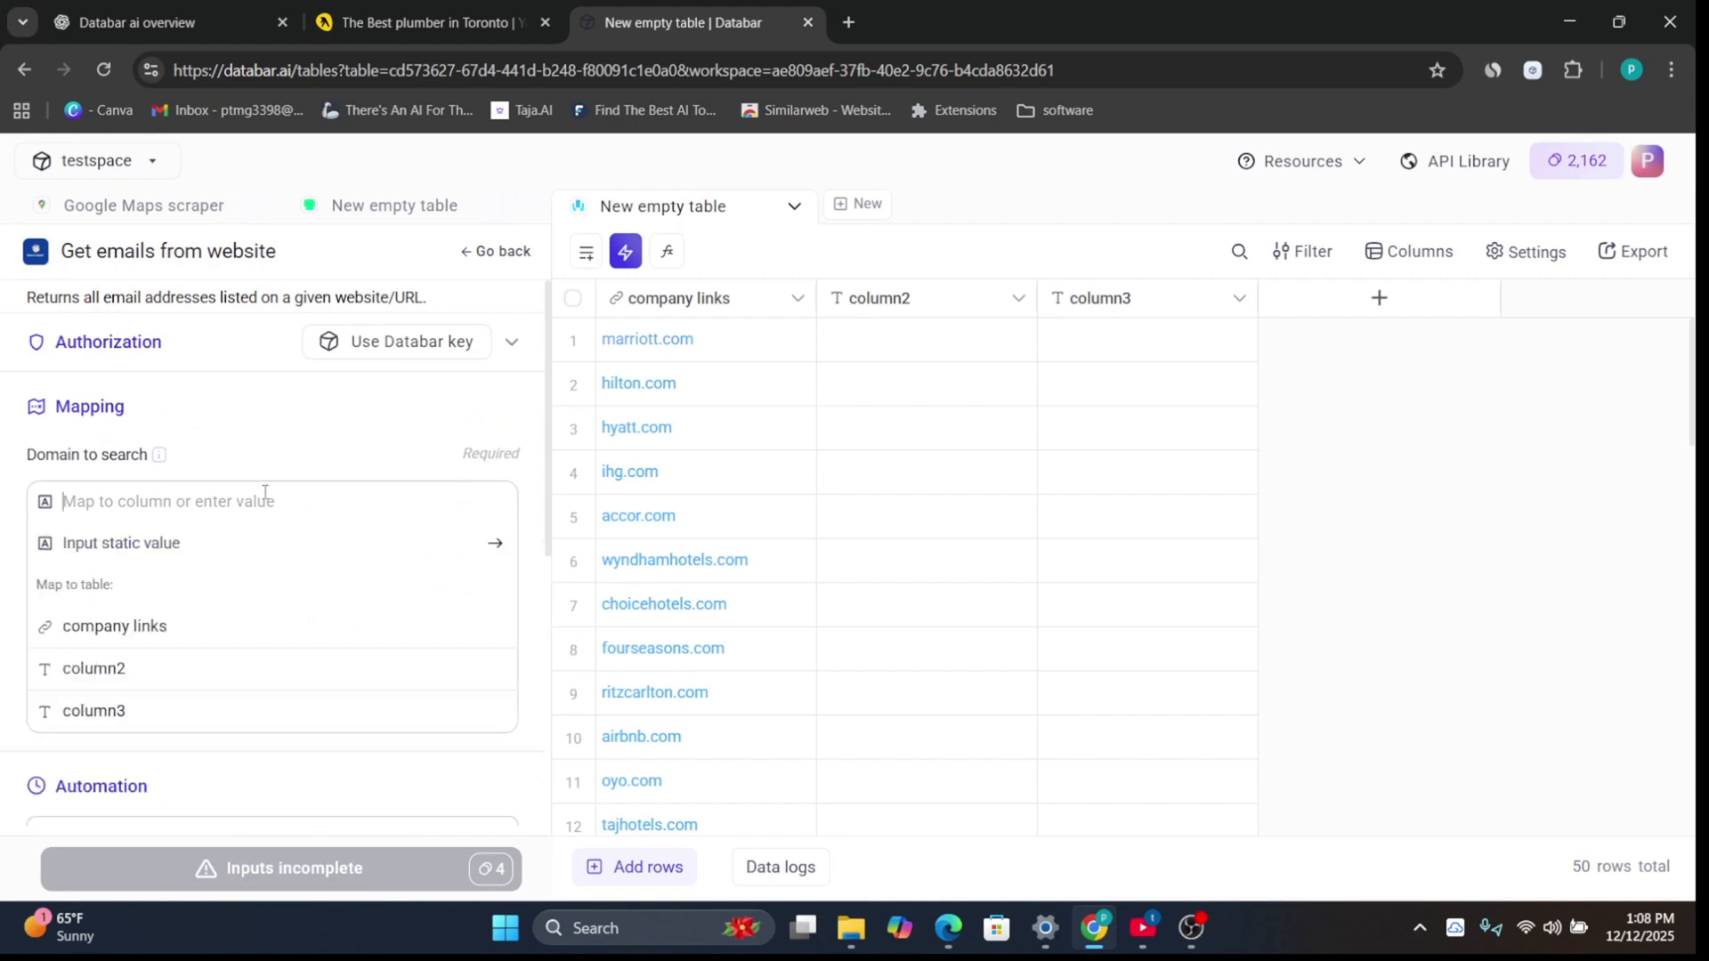
pyautogui.click(202, 633)
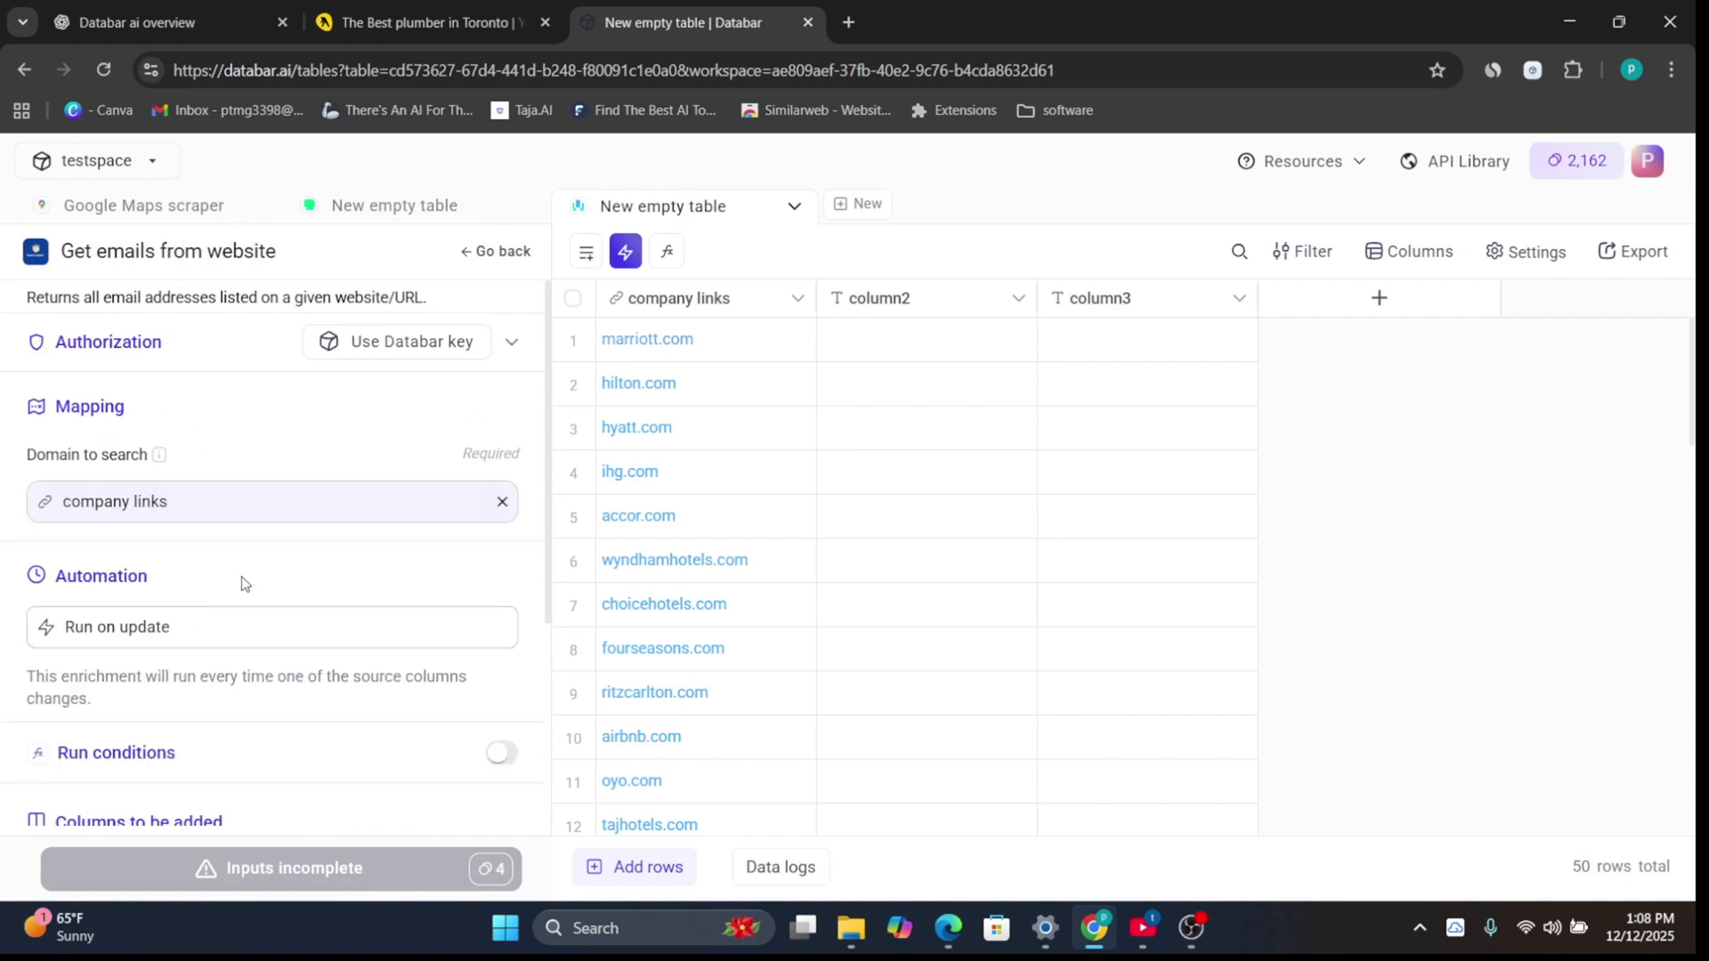
# Step: Add only the Emails output column to the table, leaving run conditions off, and run the enrichment on all rows
pyautogui.scroll(-3, 236, 584)
pyautogui.scroll(-2, 218, 588)
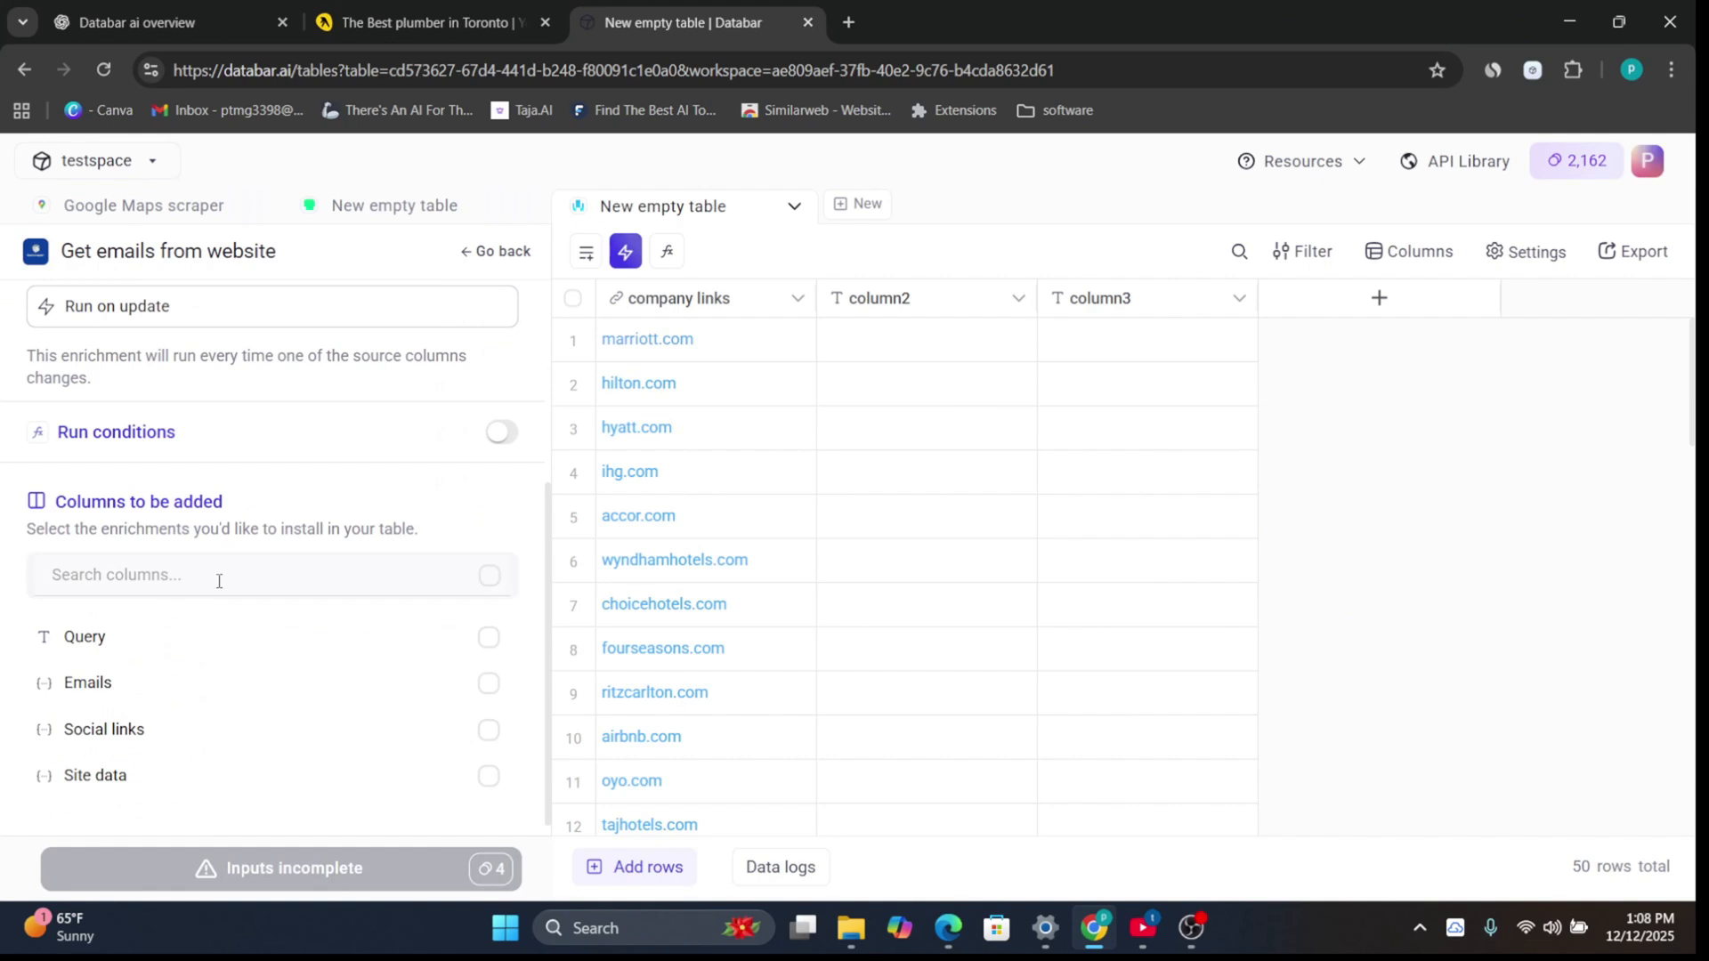
pyautogui.click(502, 432)
pyautogui.click(502, 432)
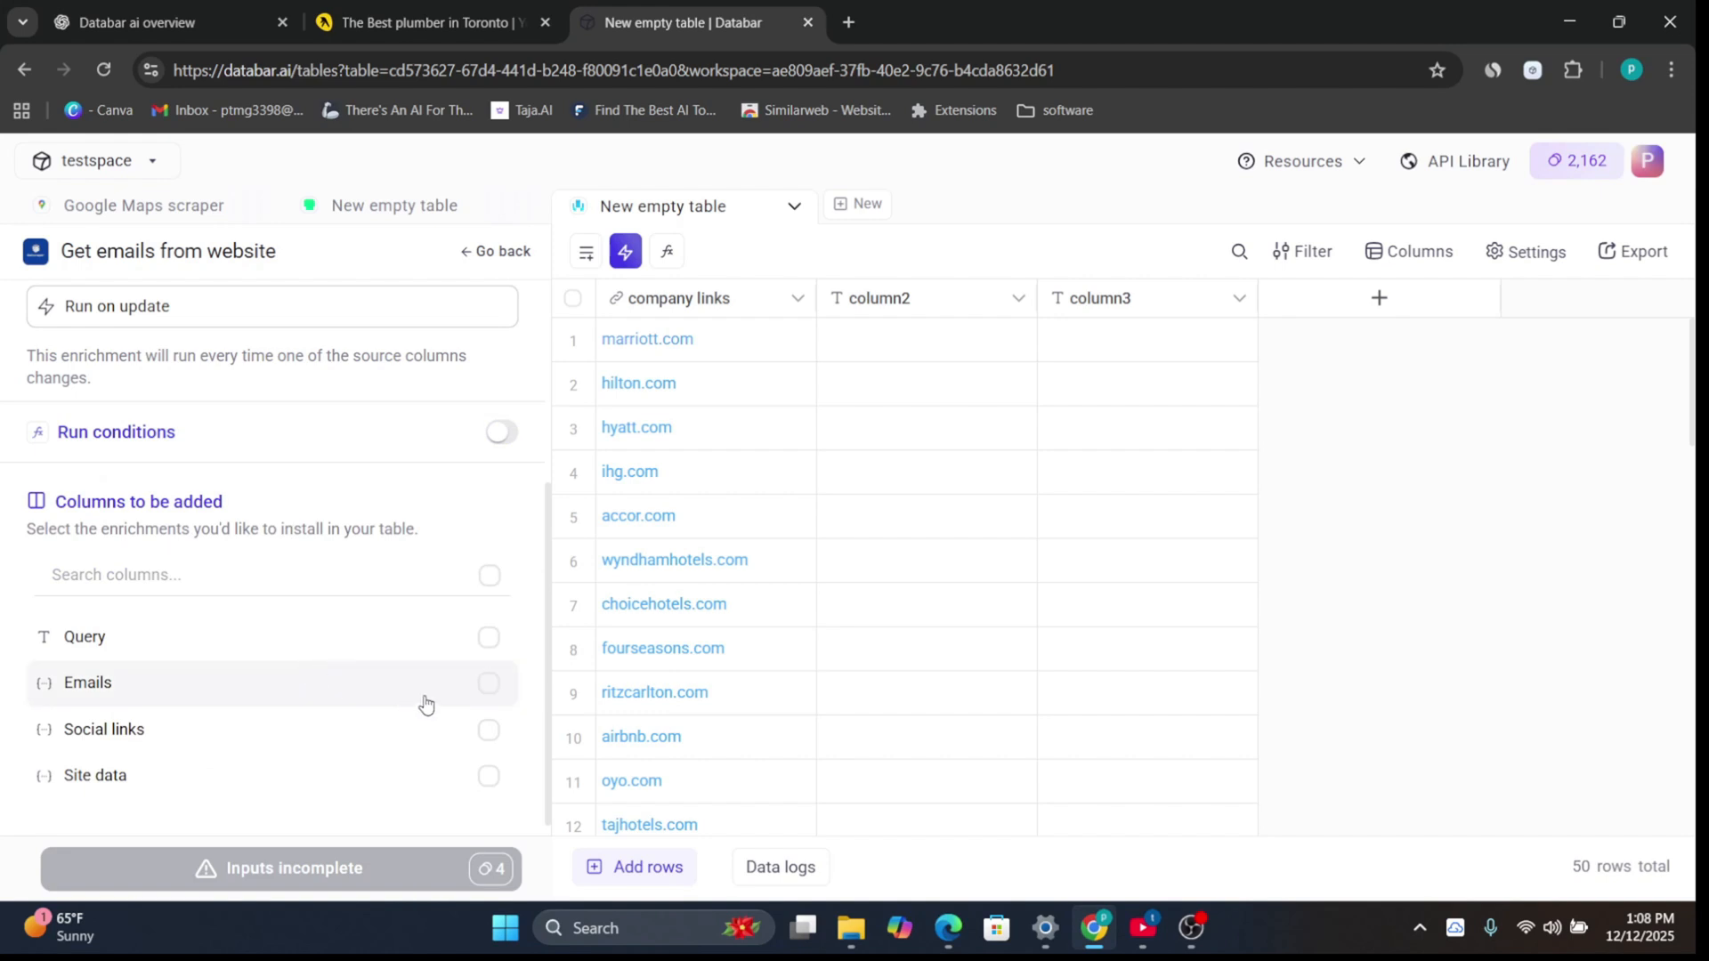
pyautogui.click(486, 685)
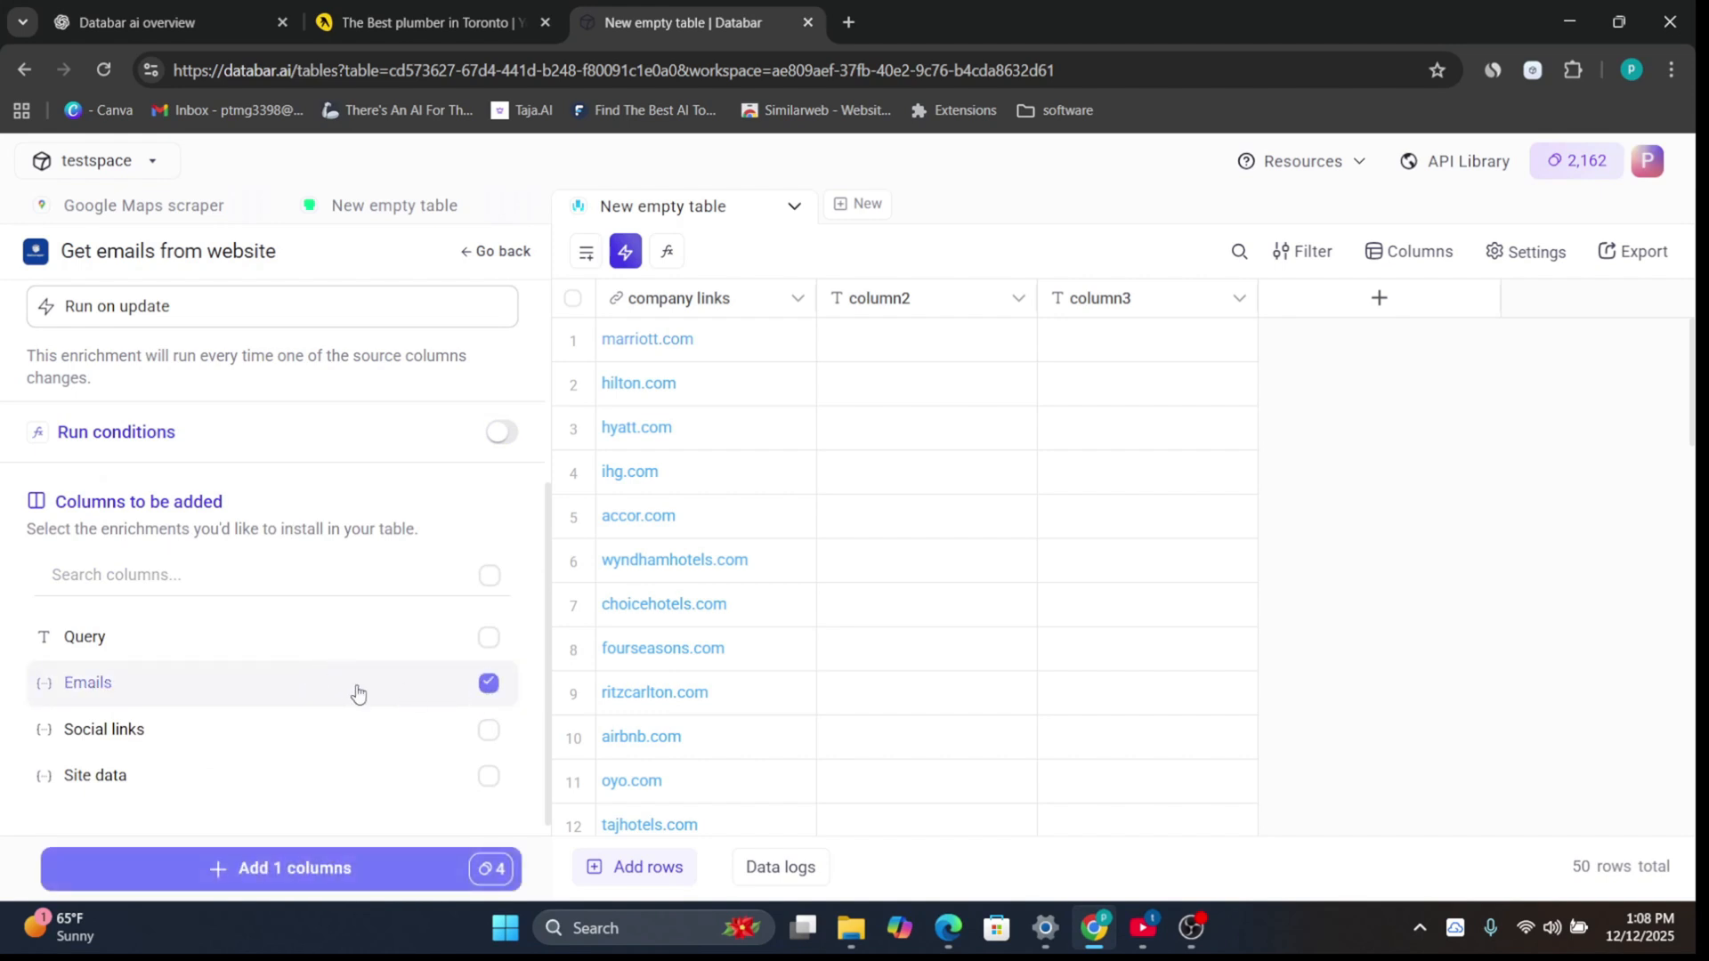
pyautogui.click(349, 868)
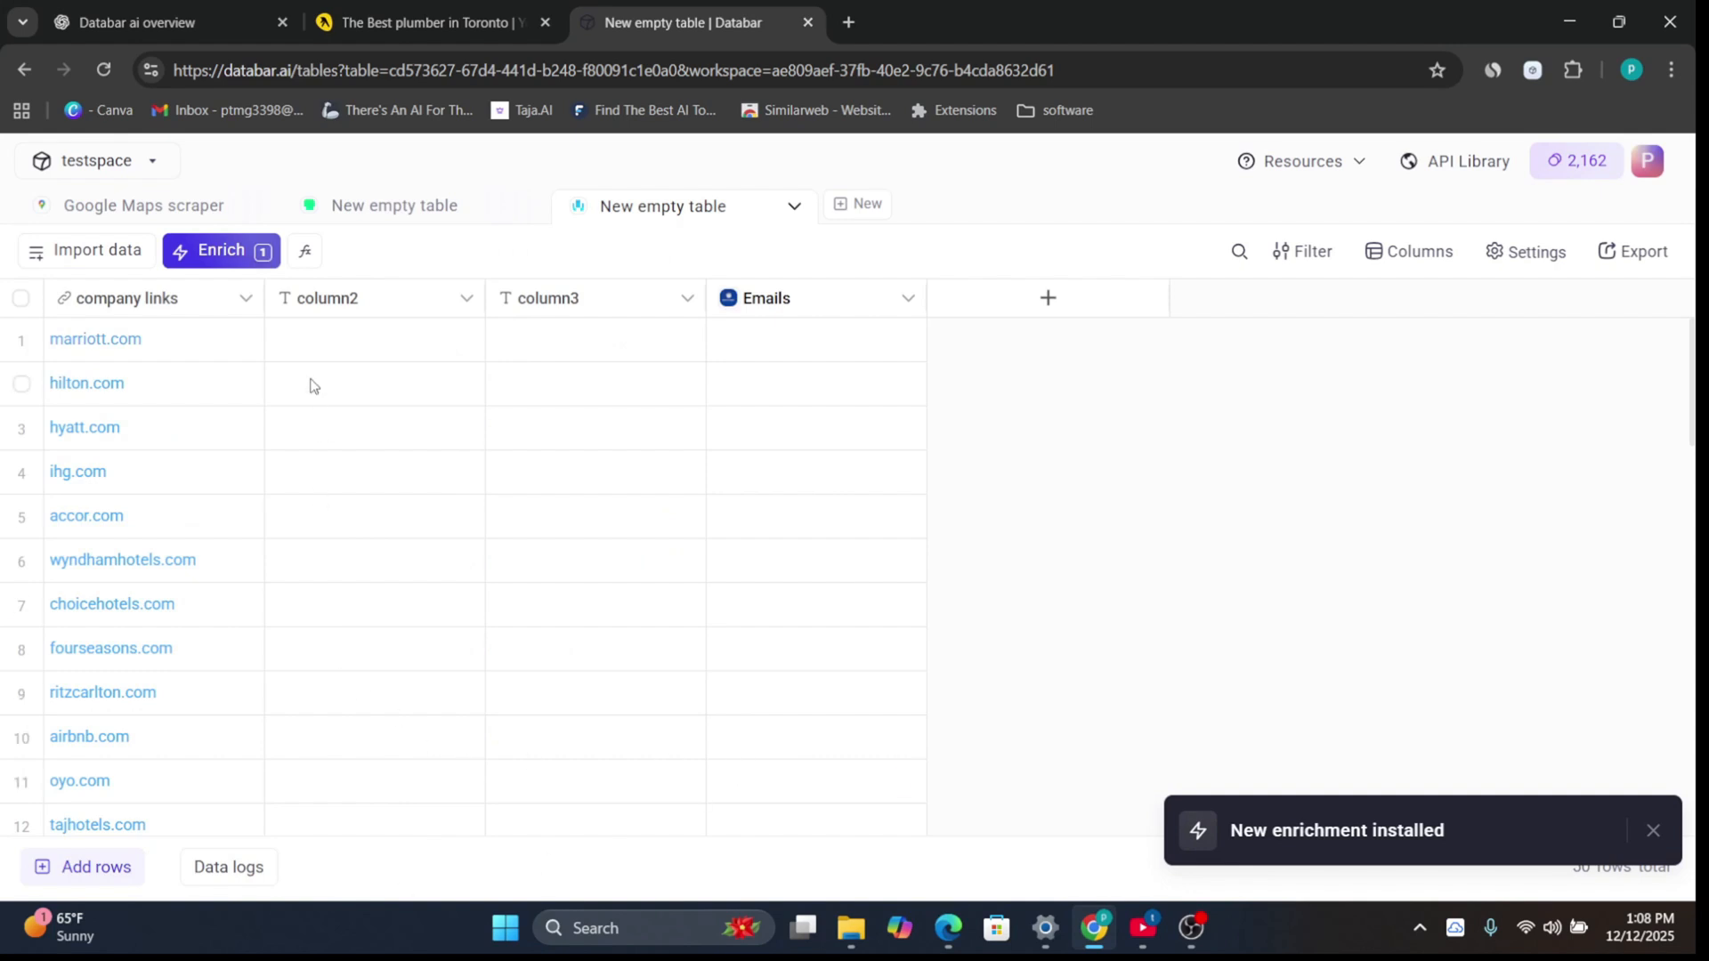
pyautogui.click(236, 249)
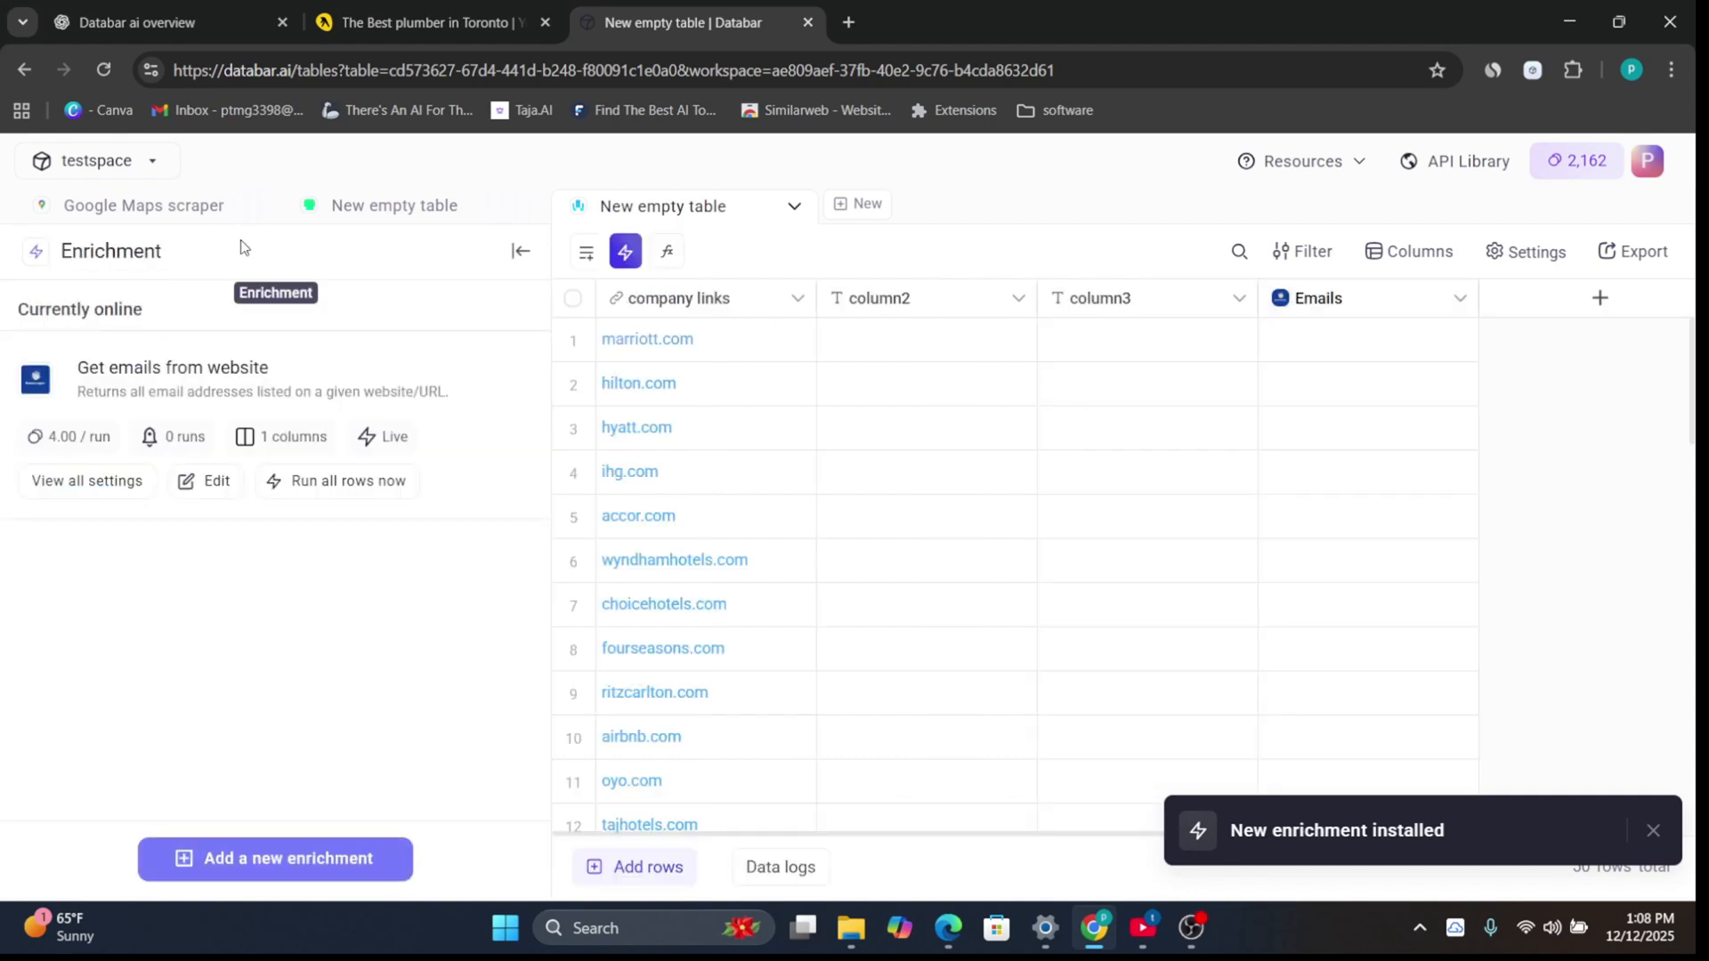
pyautogui.click(332, 481)
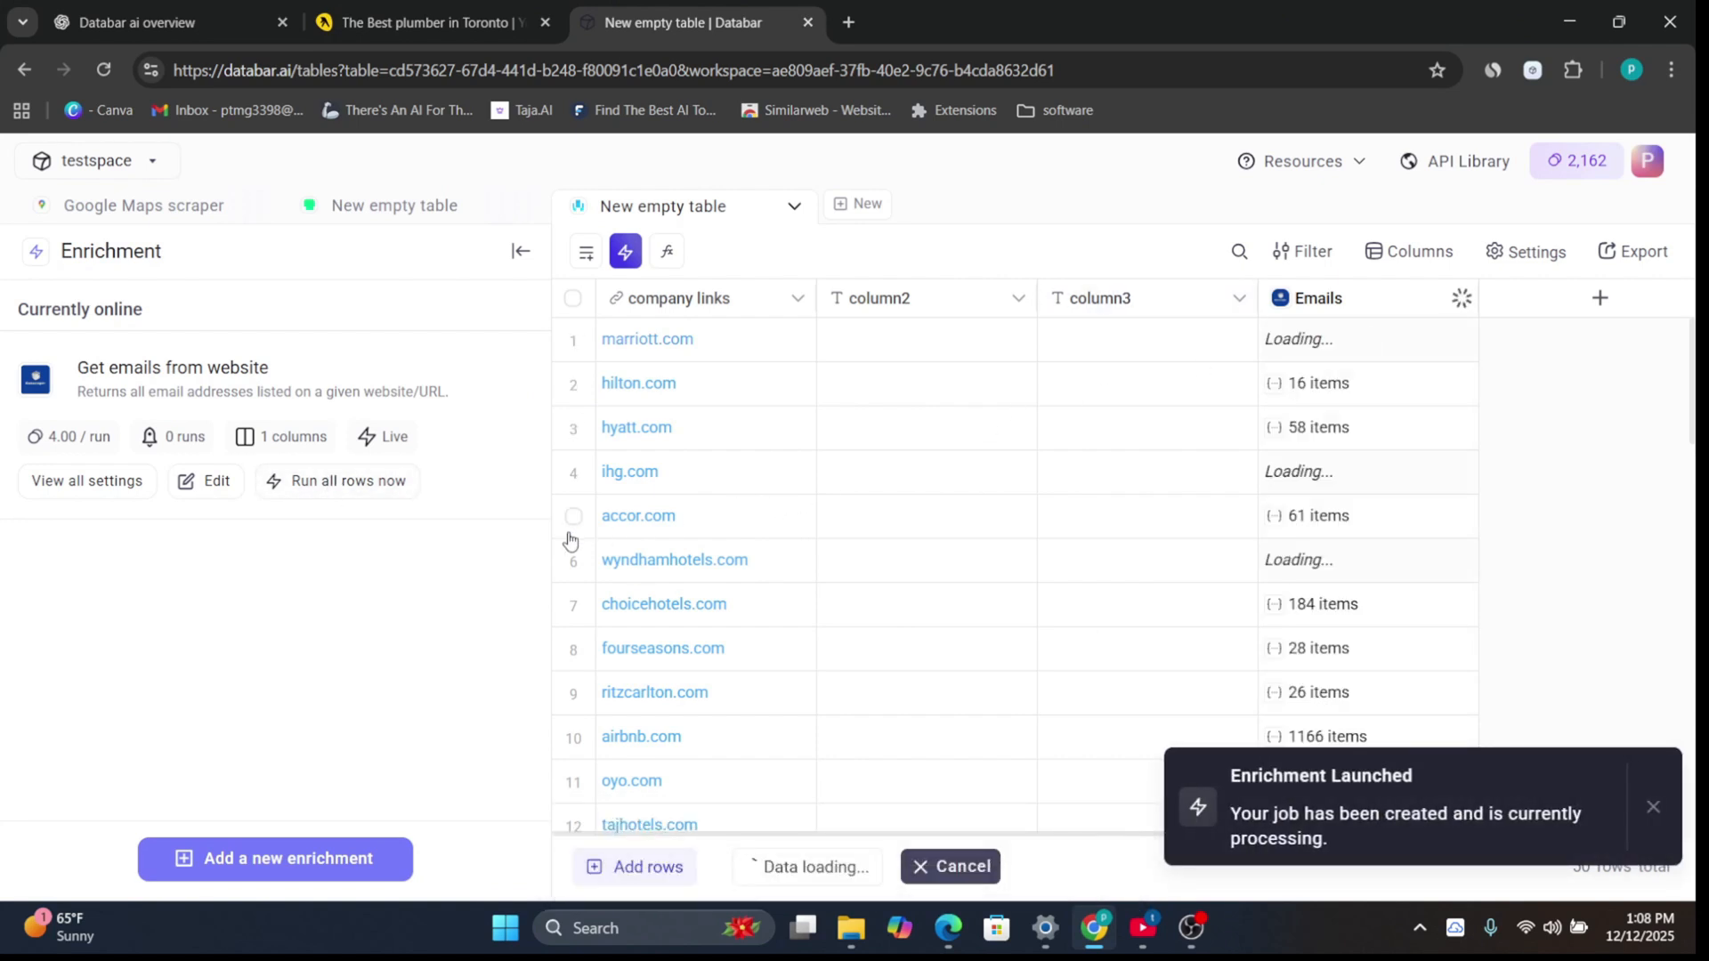
# Step: Delete the empty column2 and column3 from the table
pyautogui.click(1019, 300)
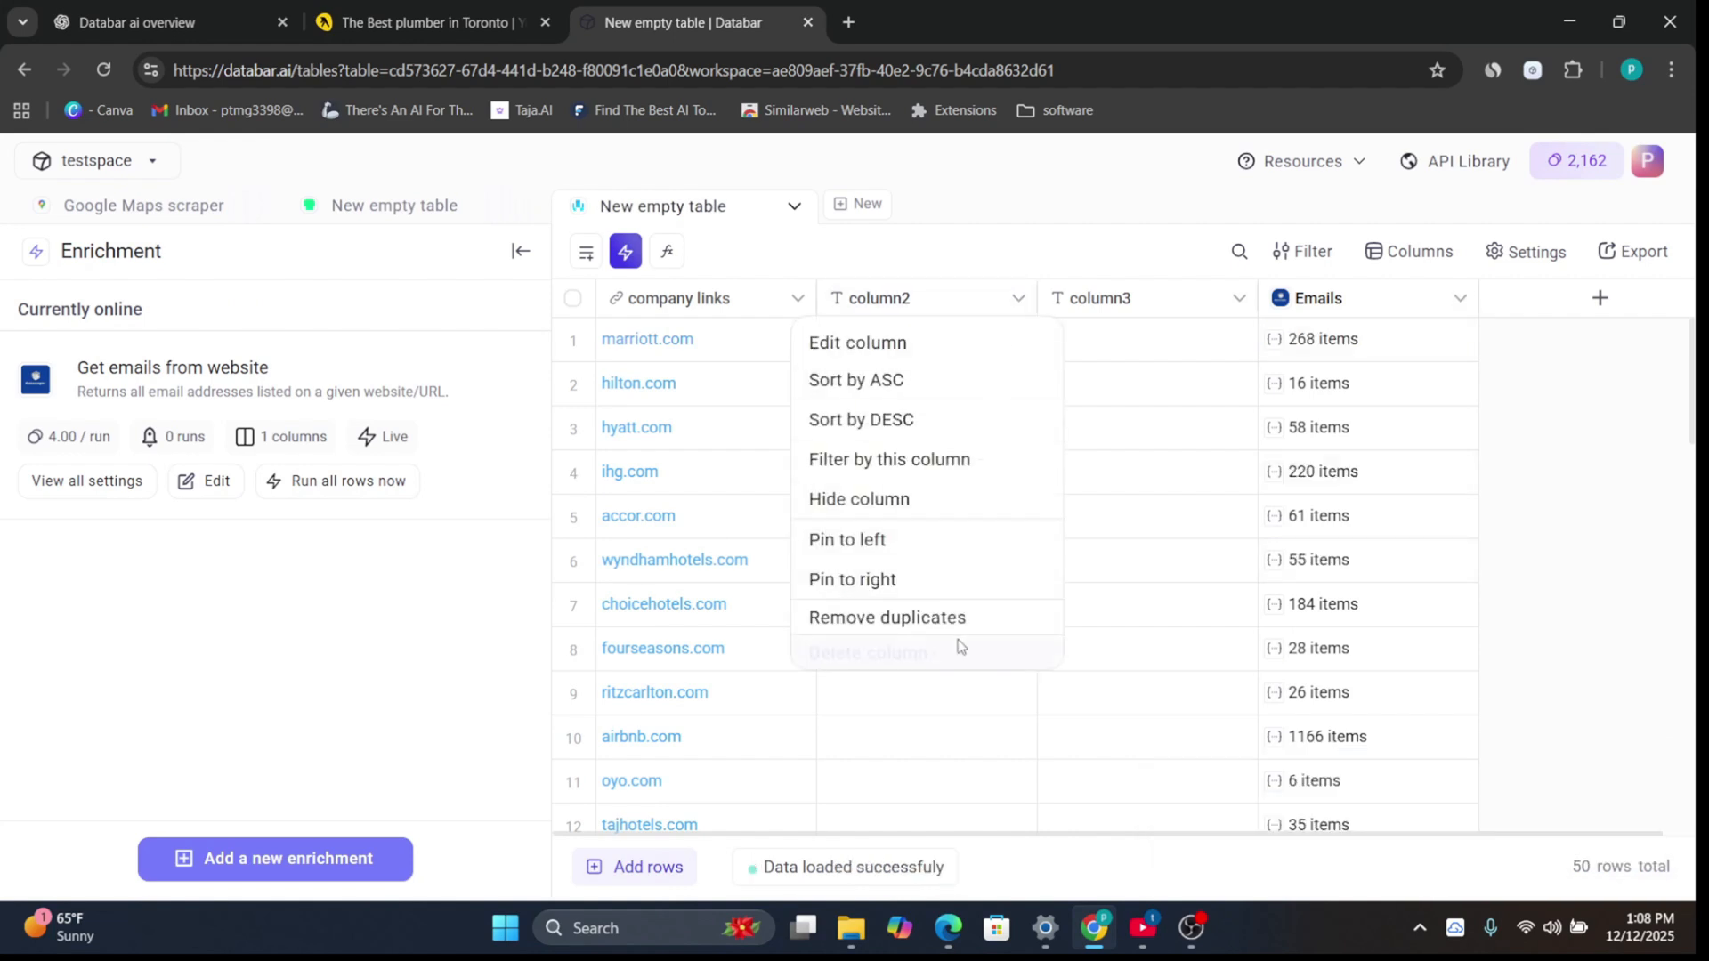
pyautogui.click(957, 652)
pyautogui.click(1019, 299)
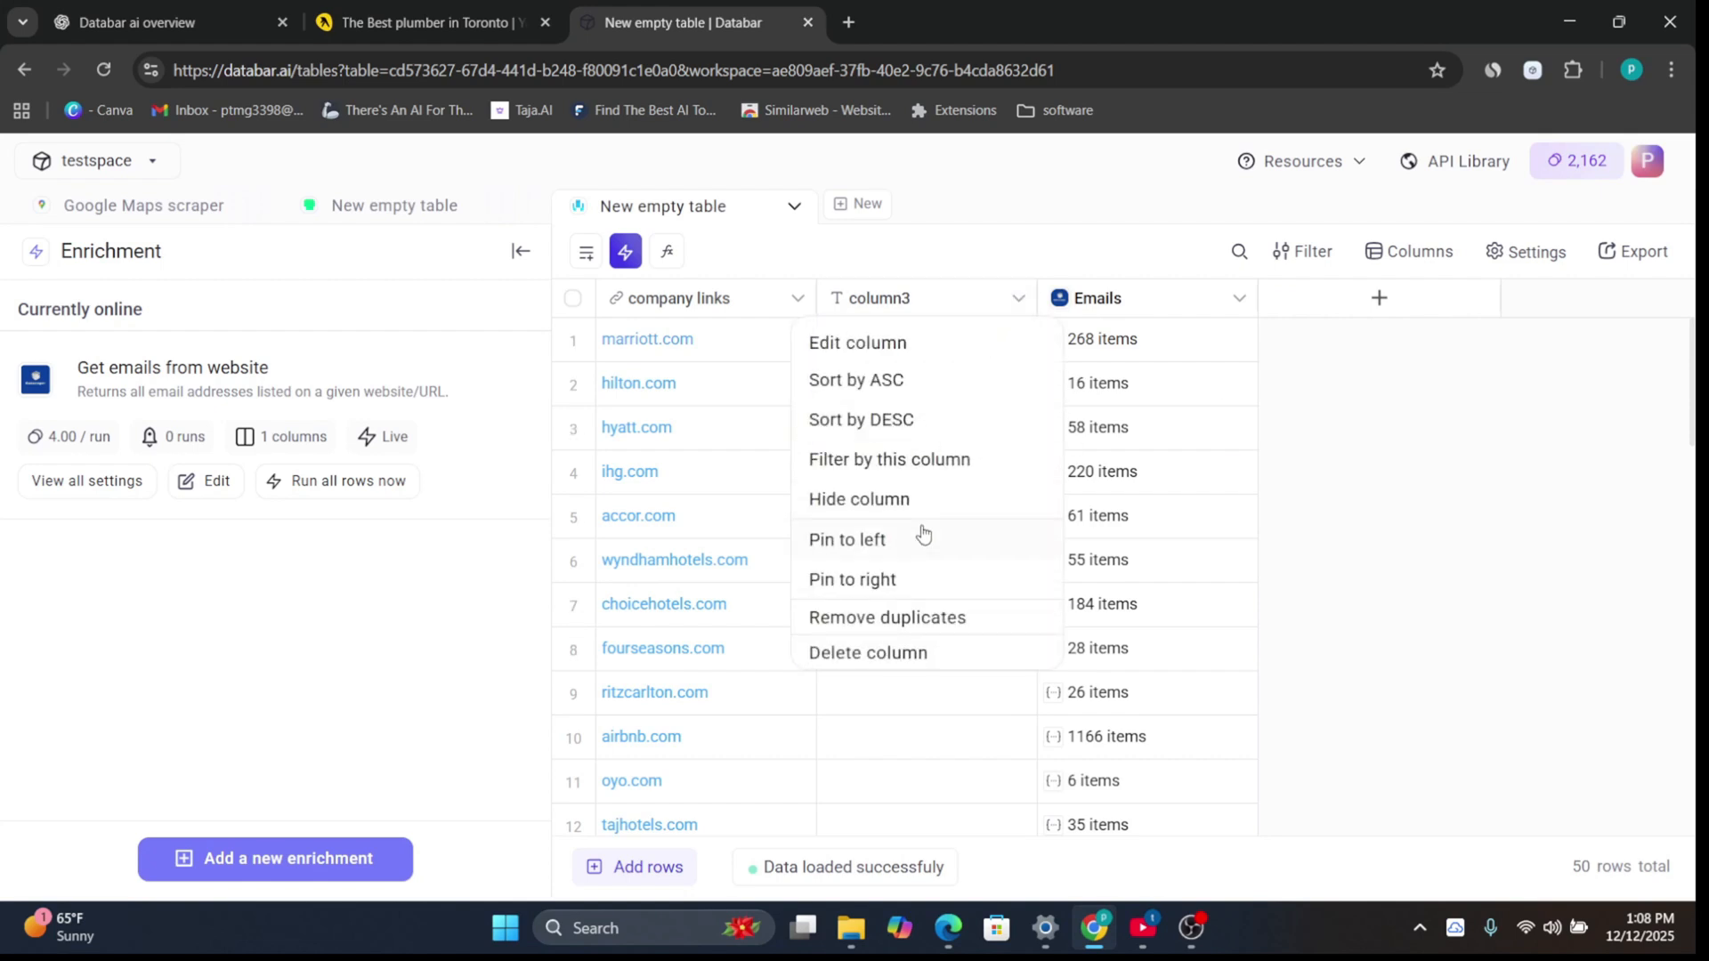
pyautogui.click(931, 648)
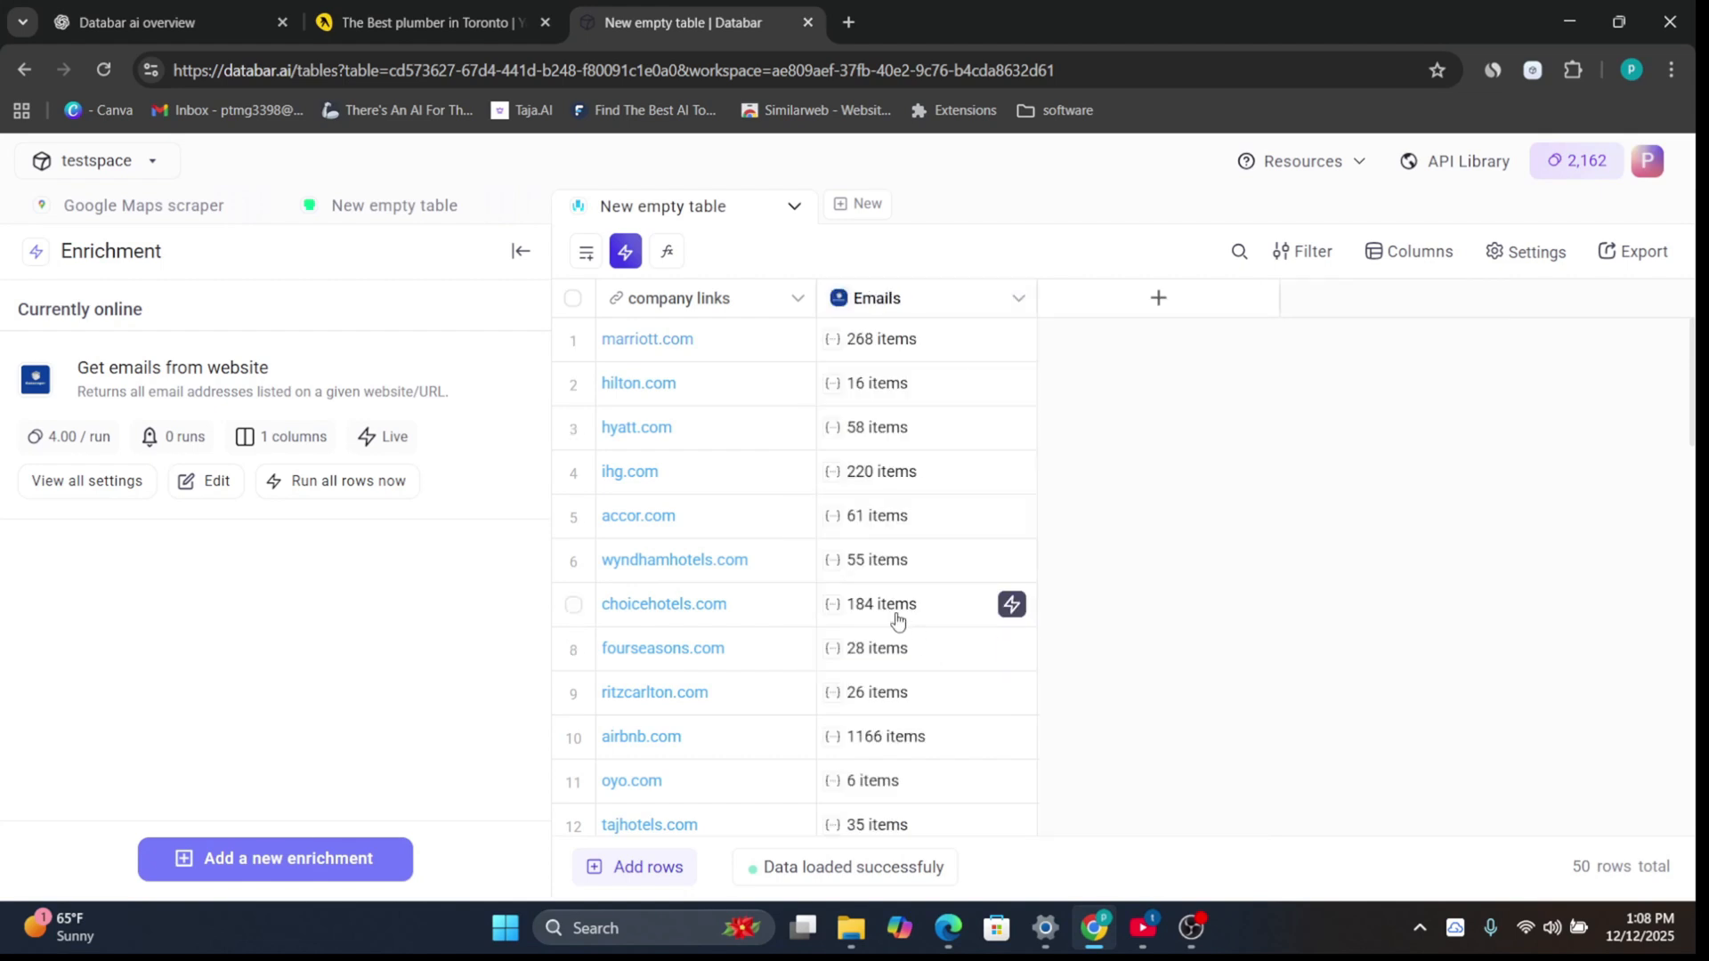
# Step: Examine the returned emails in the table, expanding the first entry of the marriott.com row and its option for creating a new column
pyautogui.scroll(-3, 895, 617)
pyautogui.scroll(-5, 894, 617)
pyautogui.scroll(8, 894, 617)
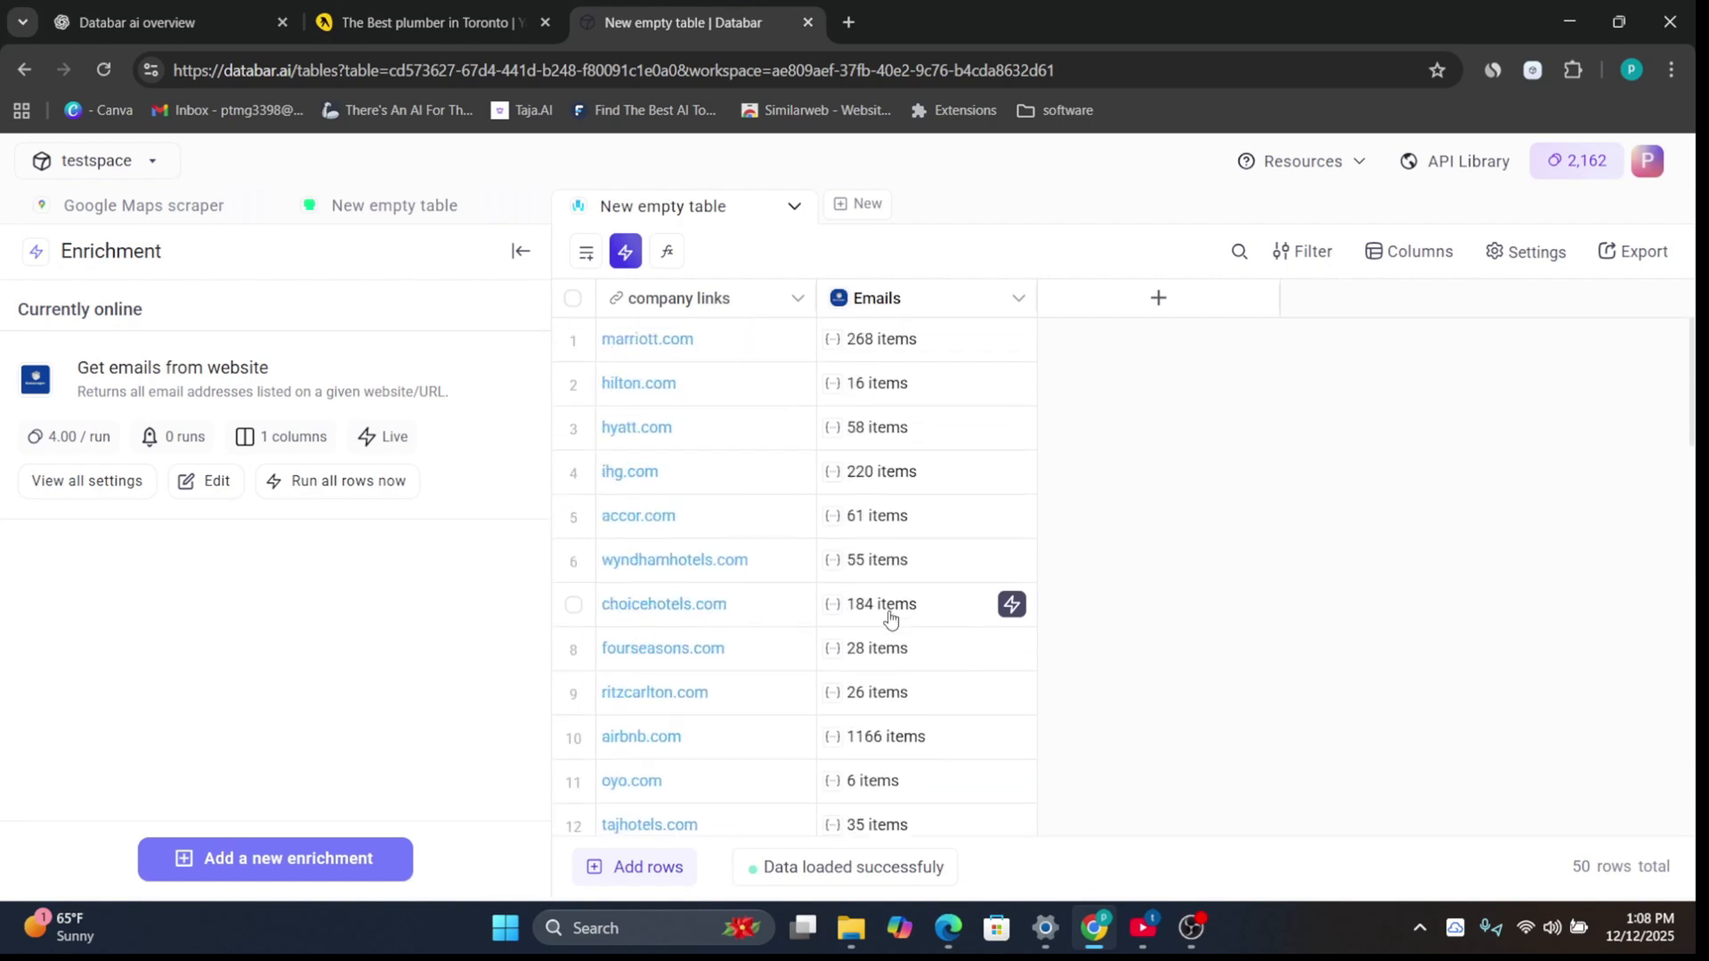
pyautogui.click(860, 347)
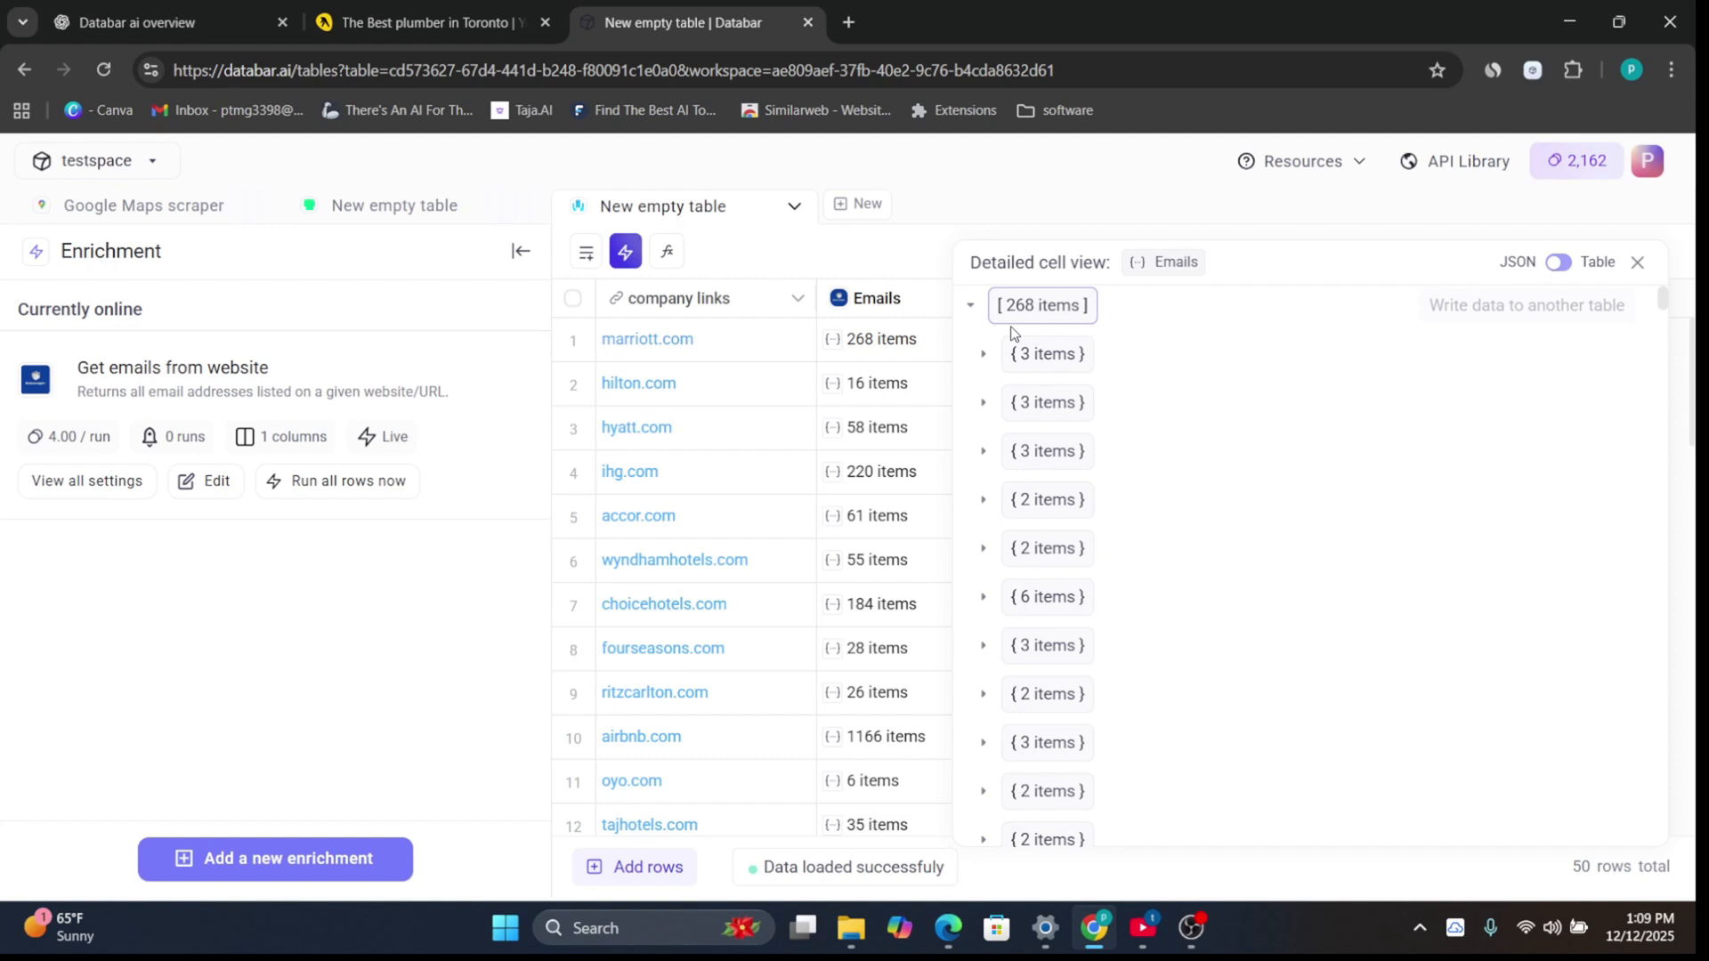
pyautogui.click(1045, 359)
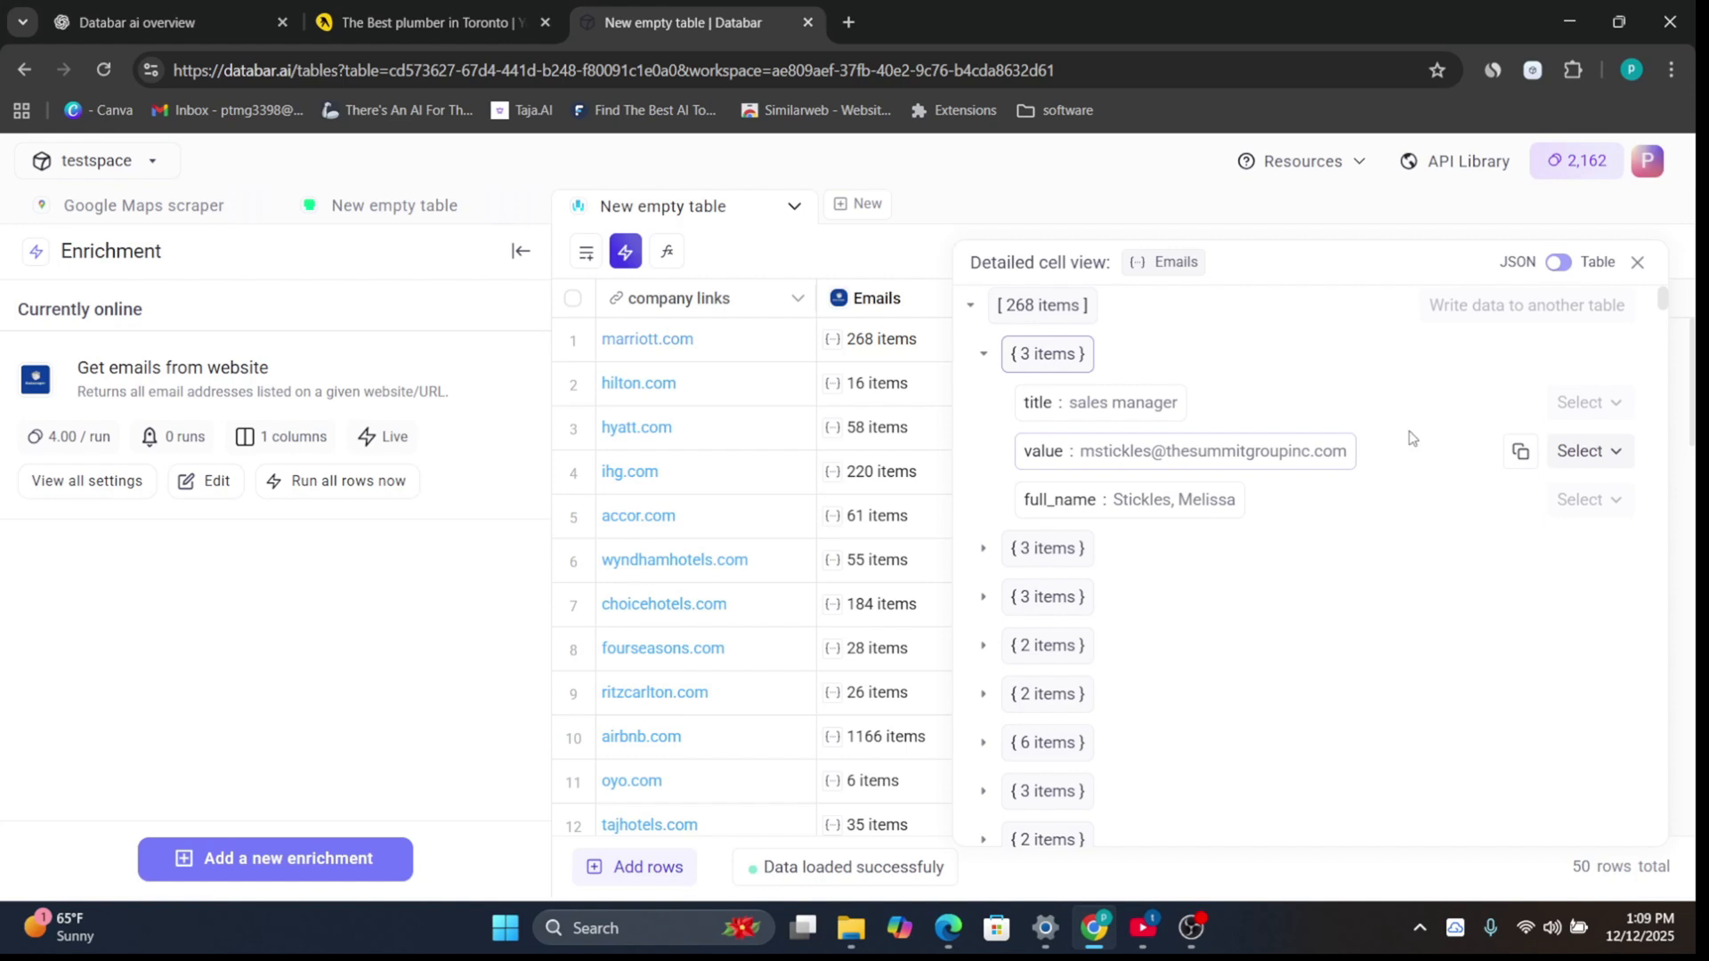
pyautogui.click(1560, 454)
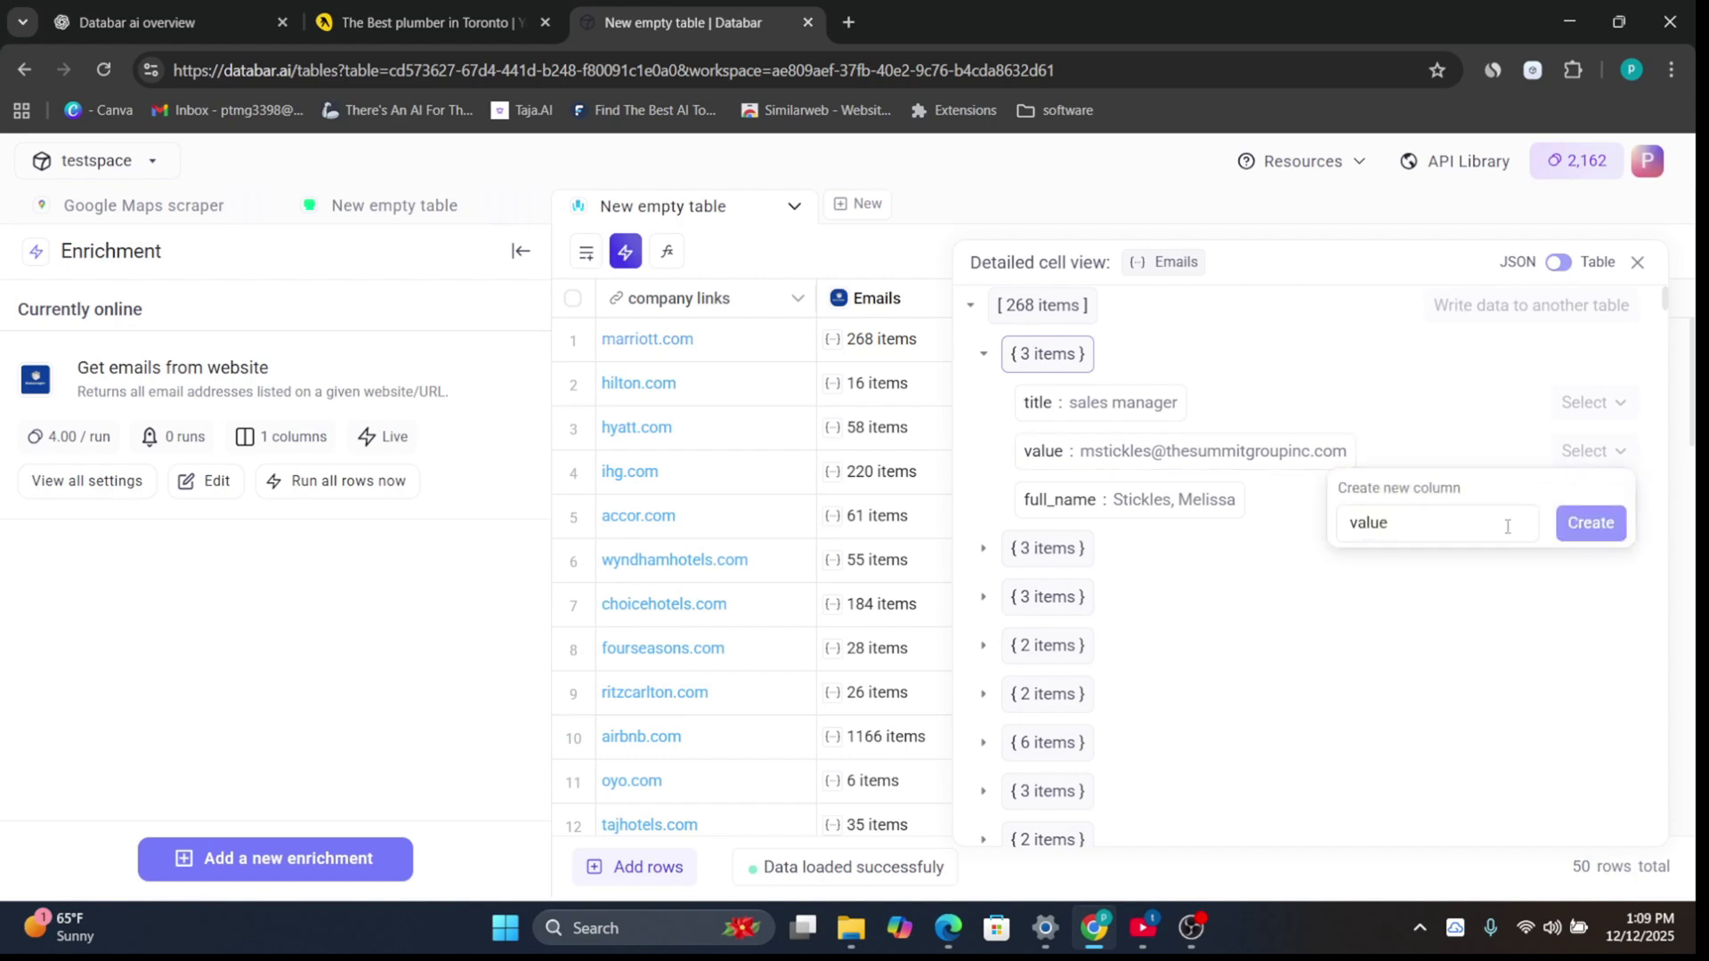
pyautogui.click(984, 308)
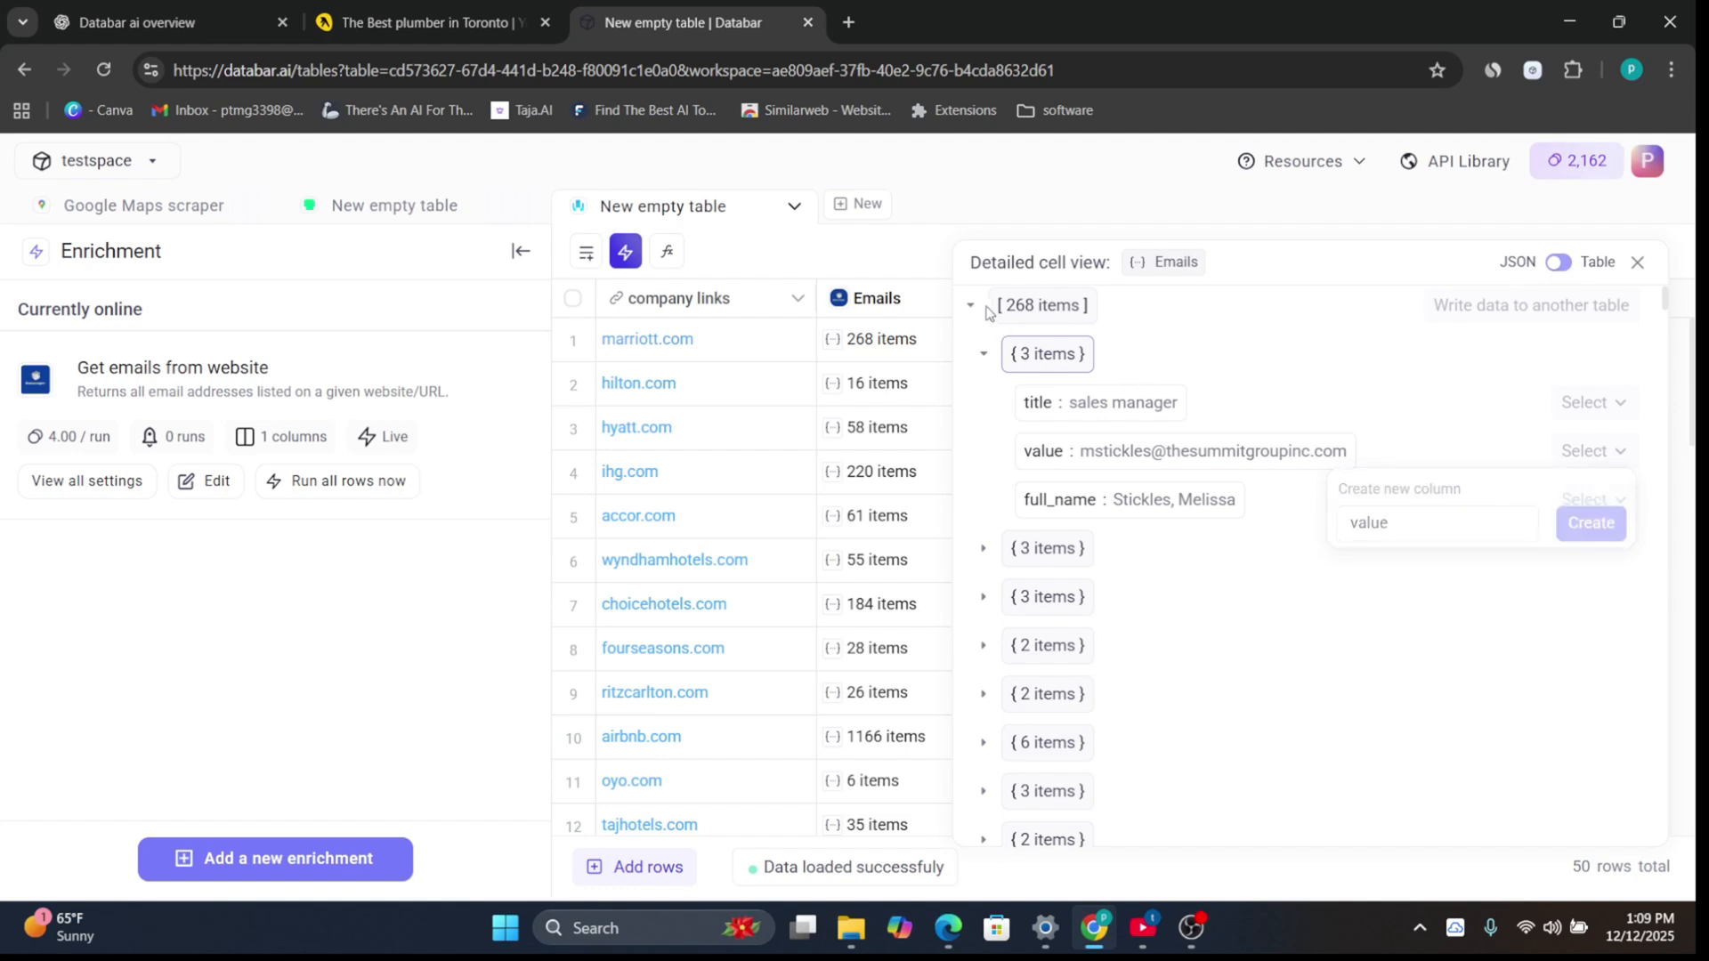
# Step: Write the Emails data with all 3 columns to a new table named Emails, run it on all rows, and open that table
pyautogui.click(1483, 317)
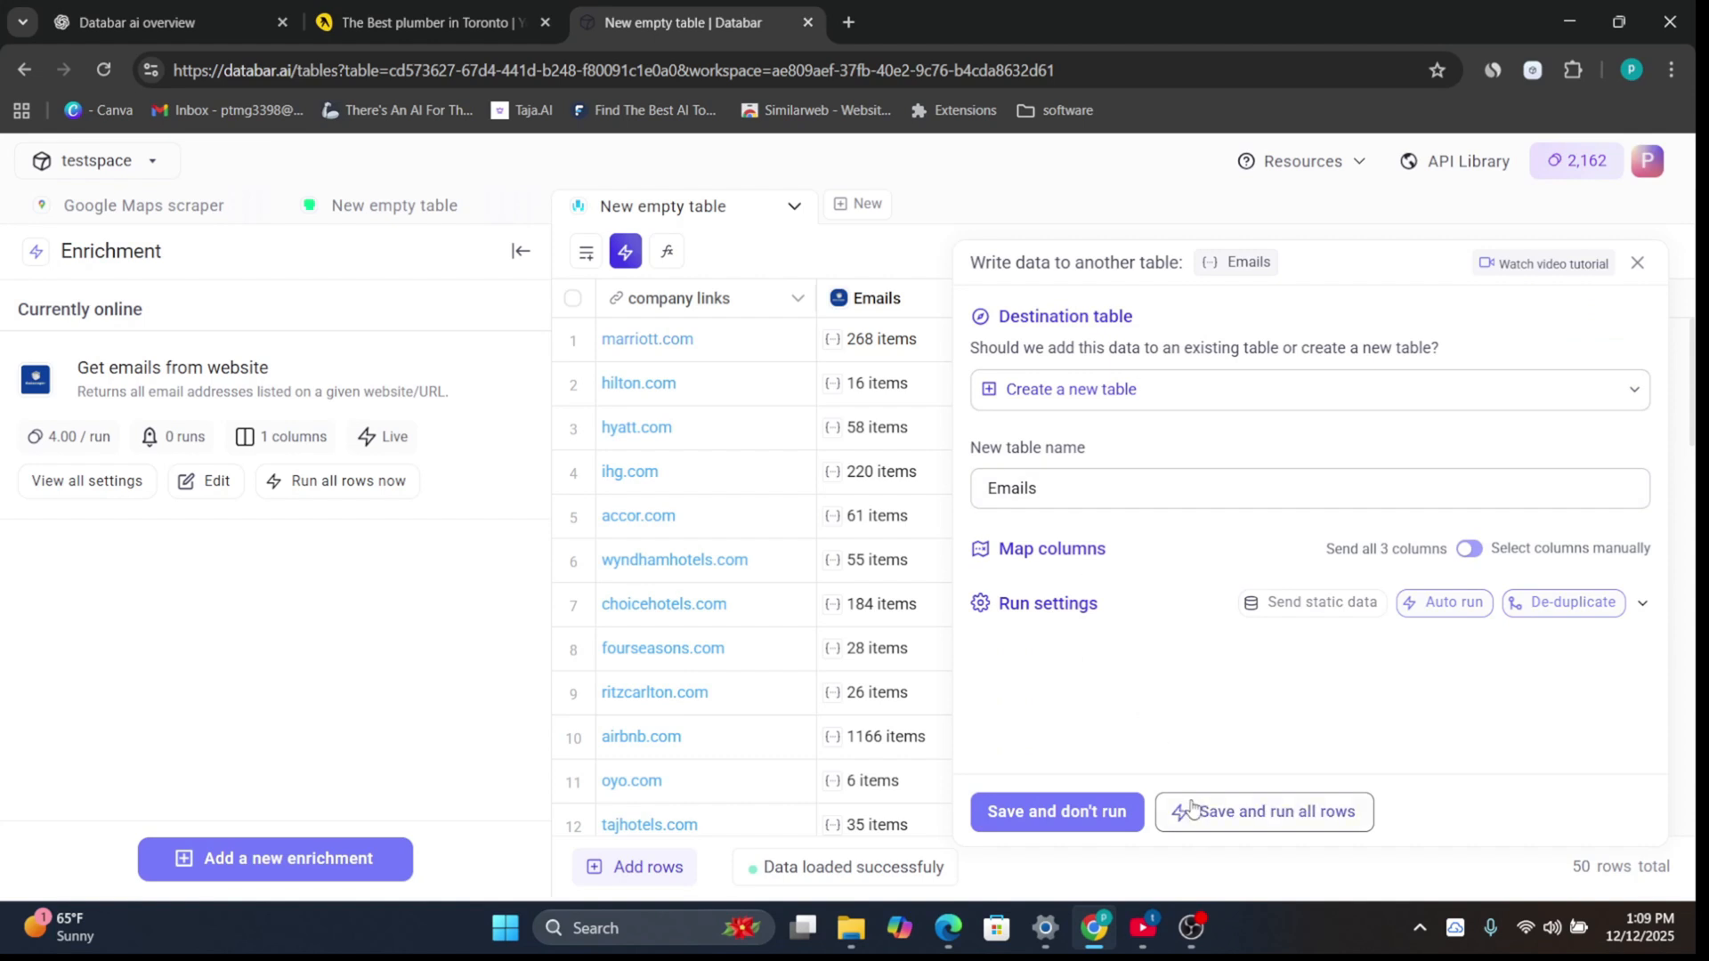
pyautogui.click(1218, 812)
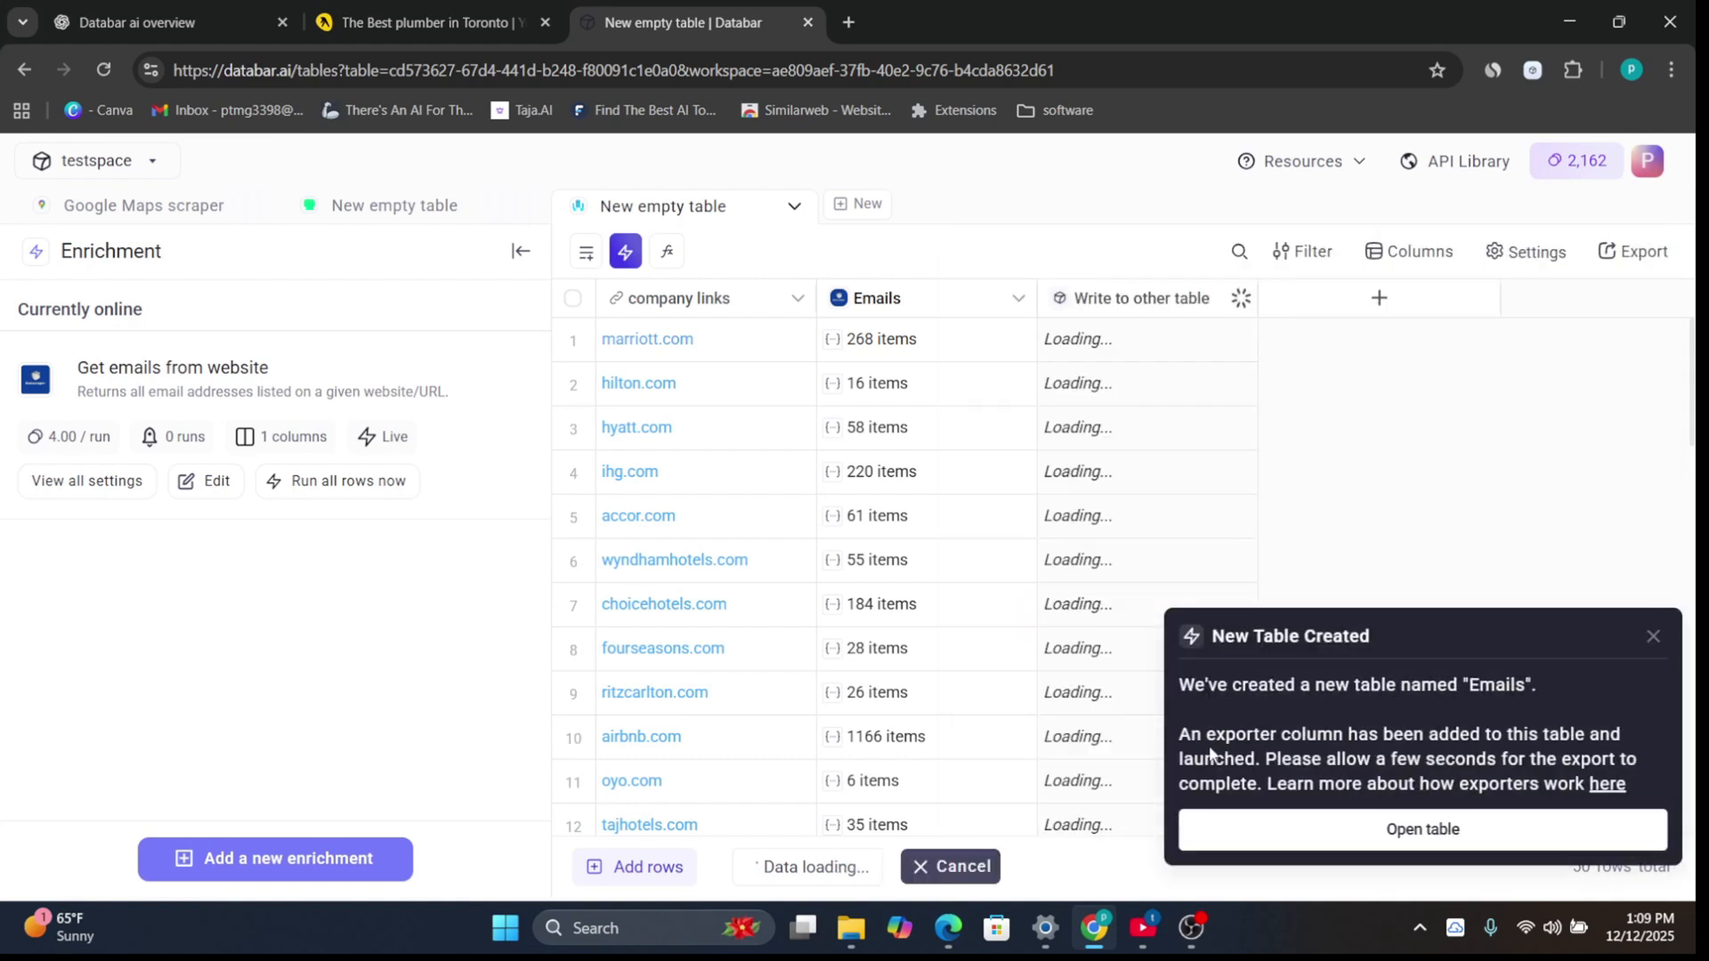
pyautogui.click(1275, 832)
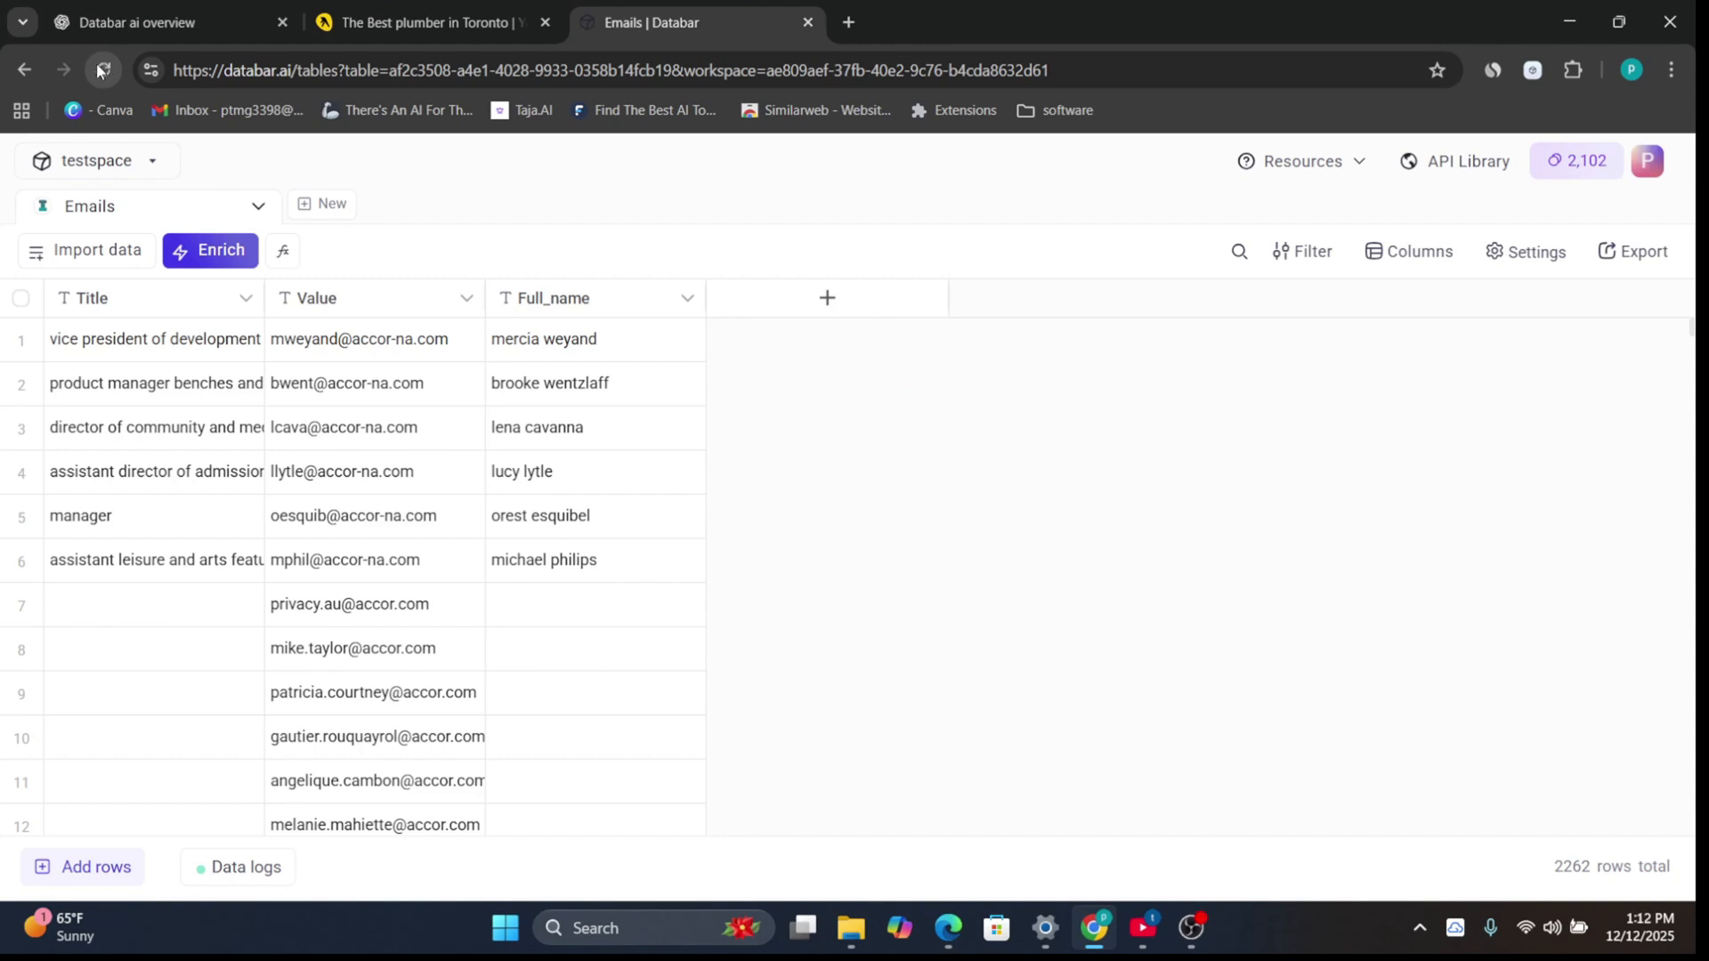
# Step: Filter the Emails table to records where Title contains "pre"
pyautogui.click(1307, 251)
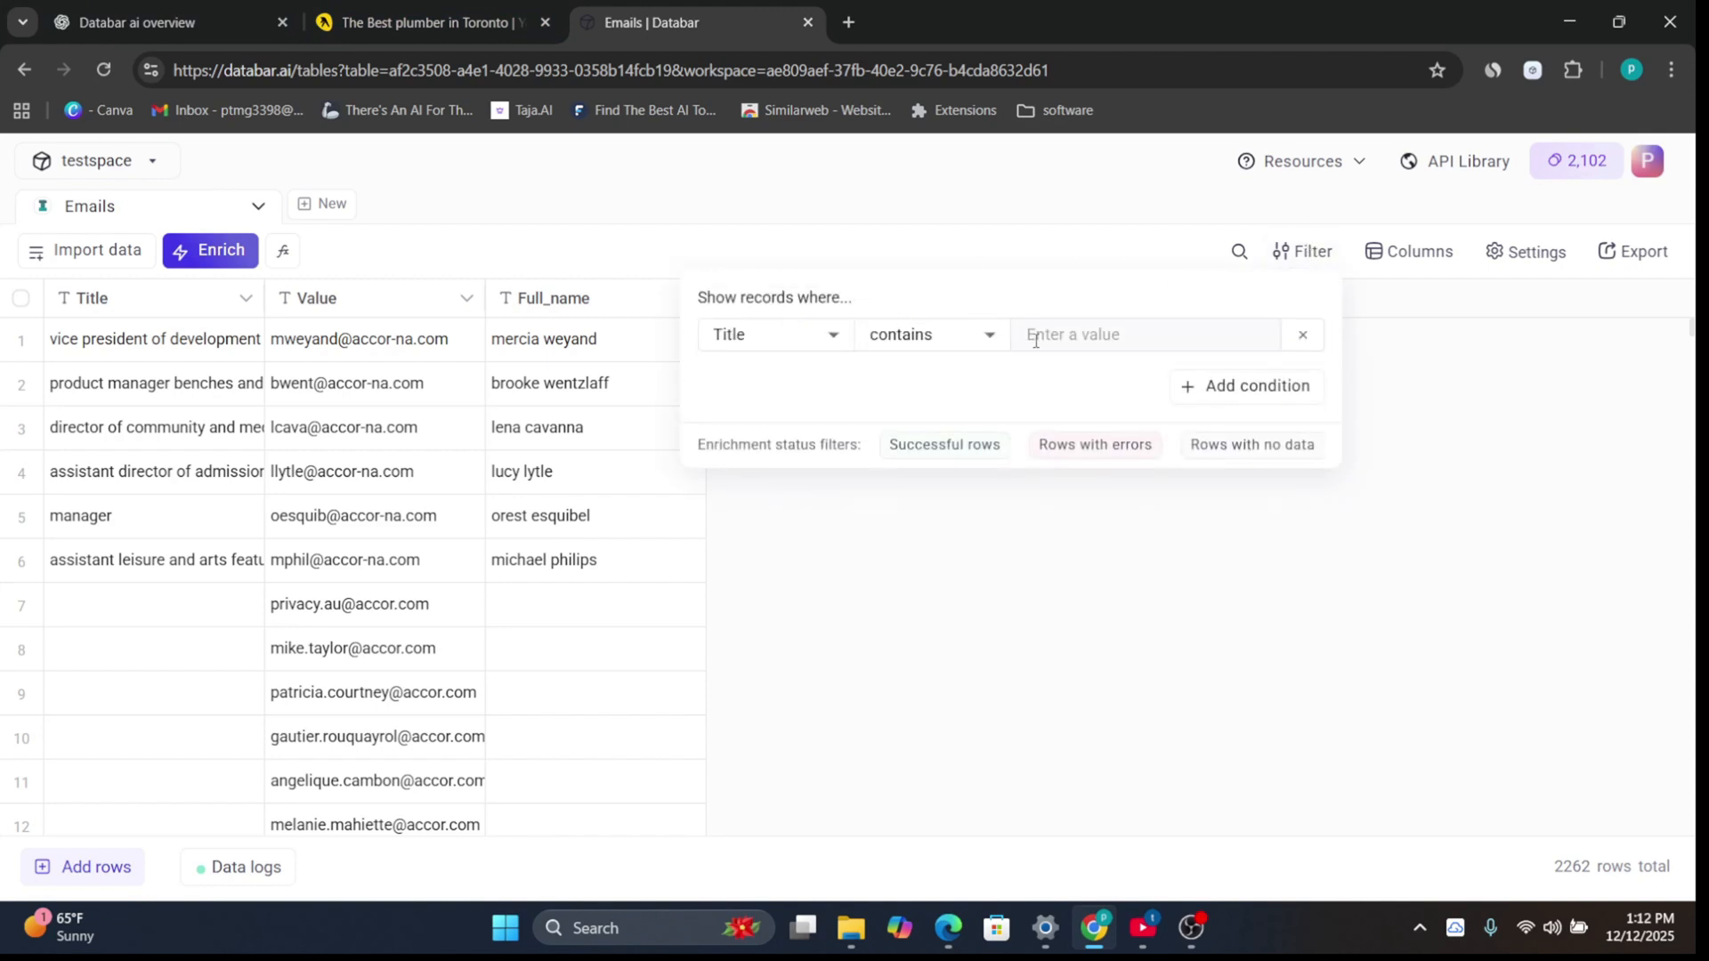
pyautogui.click(1048, 336)
pyautogui.write('pre')
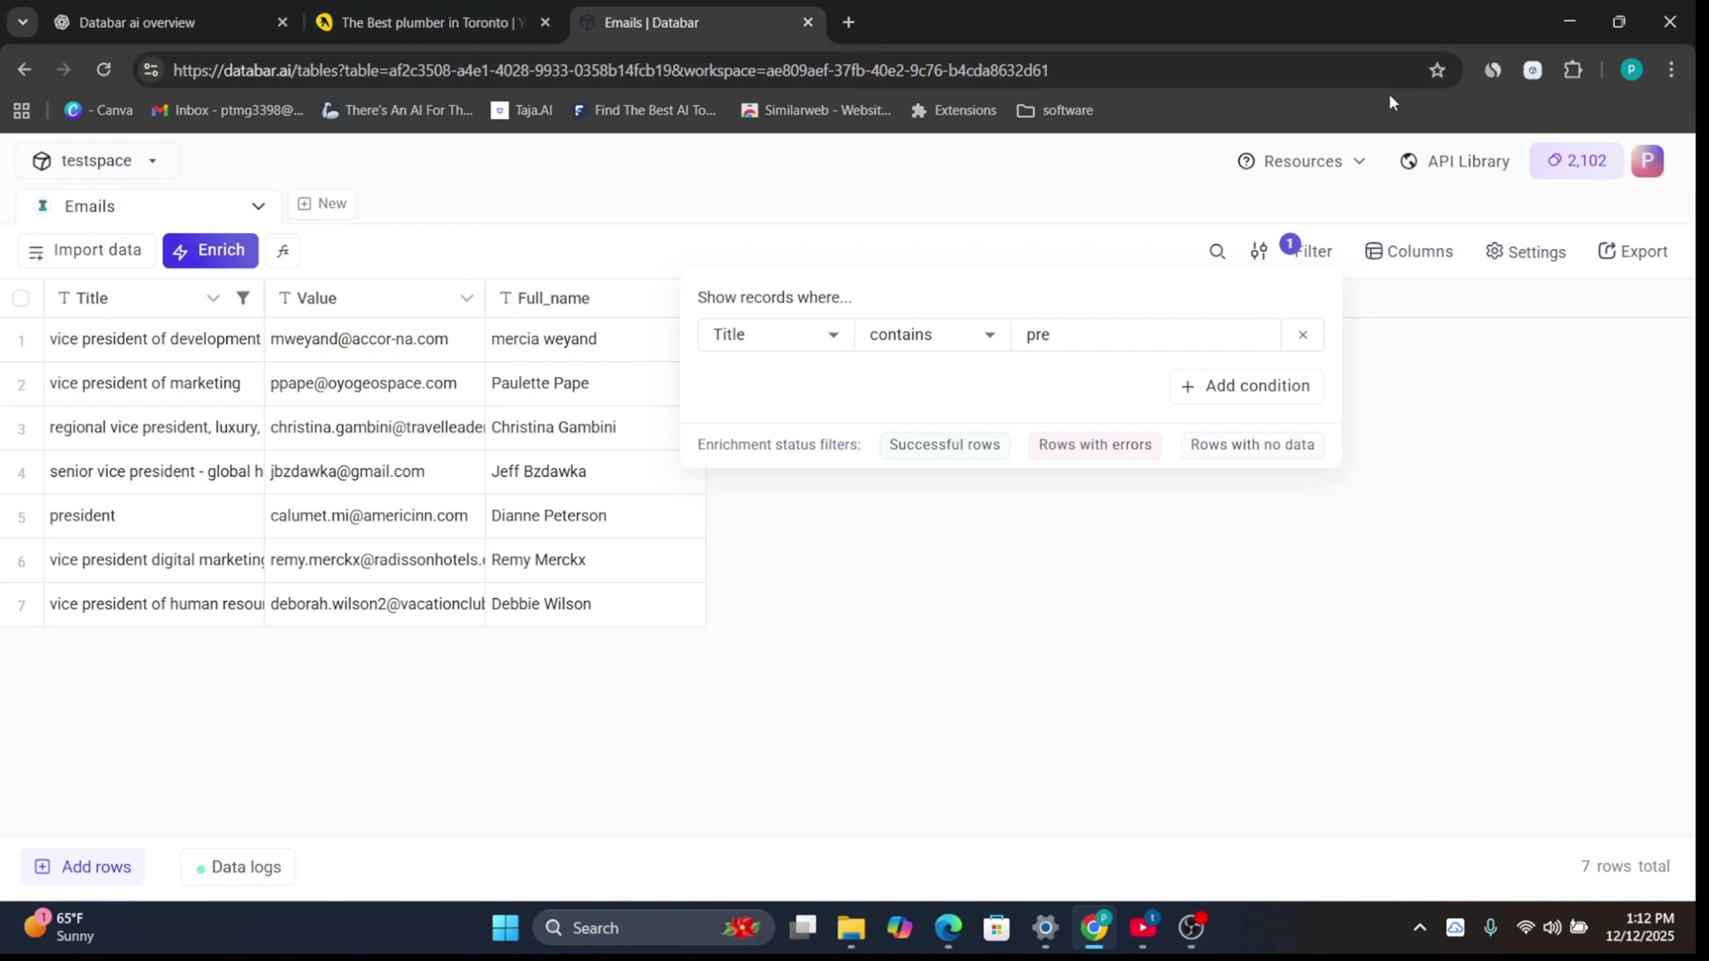
# Step: Look through the Emails table's column list, its share and export options including the CRM destinations, and the table settings
pyautogui.click(1404, 259)
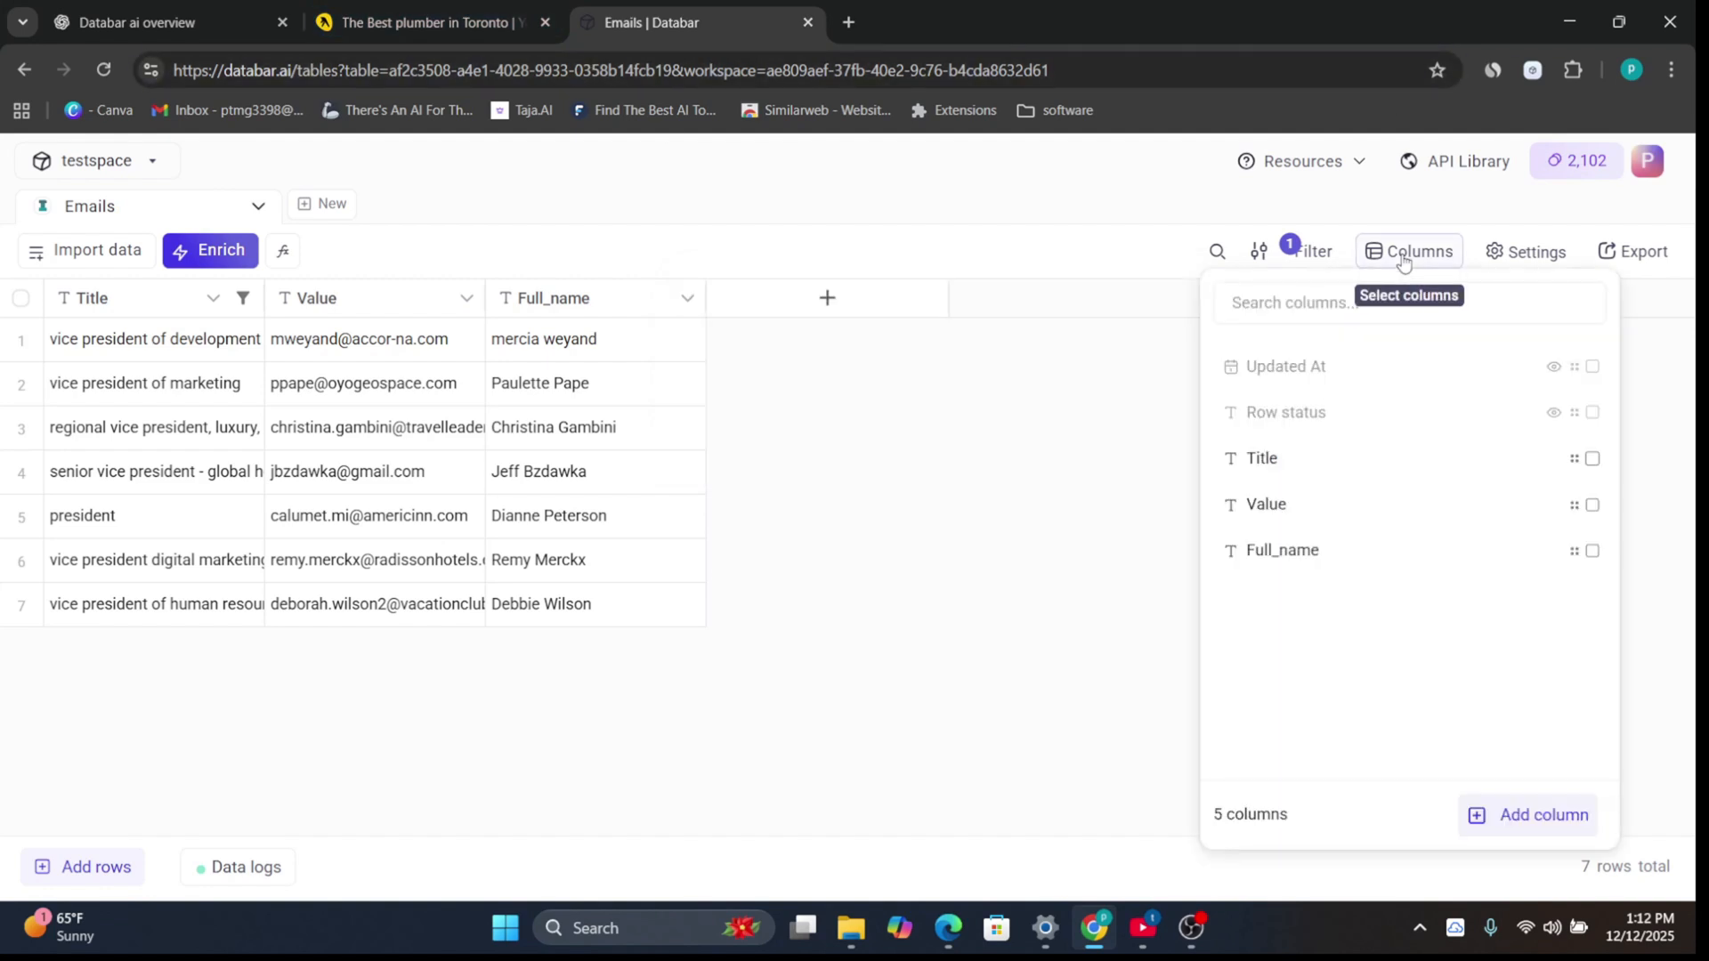
pyautogui.click(1654, 255)
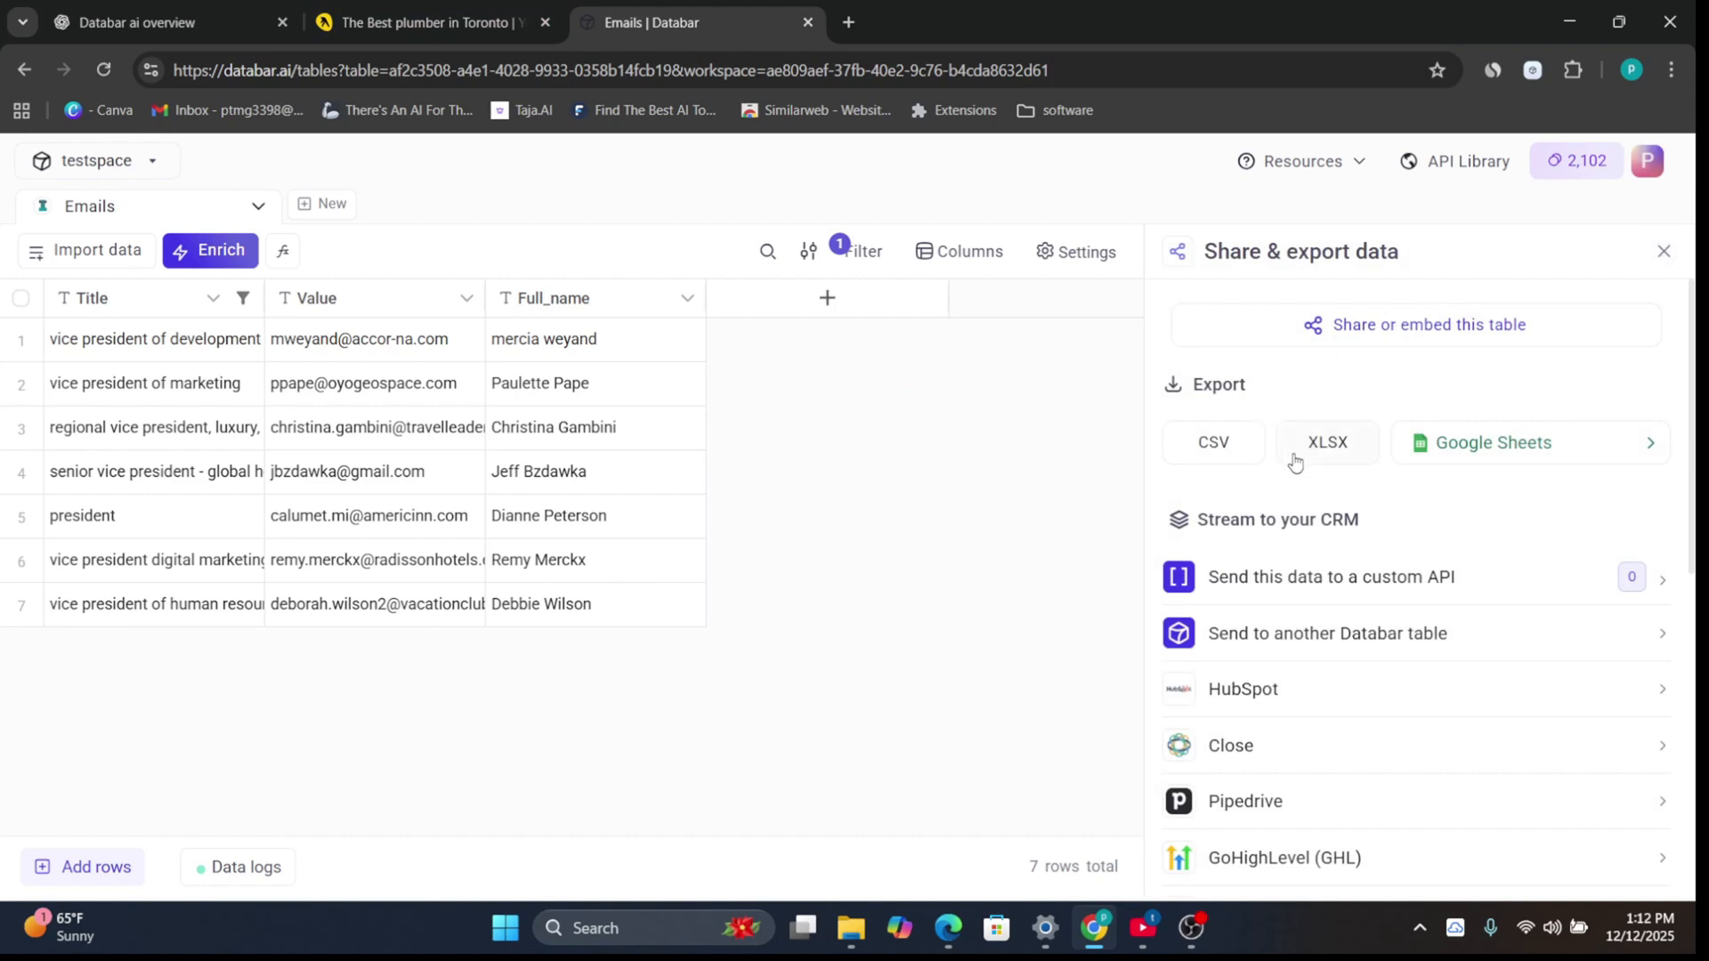
pyautogui.scroll(-2, 1329, 460)
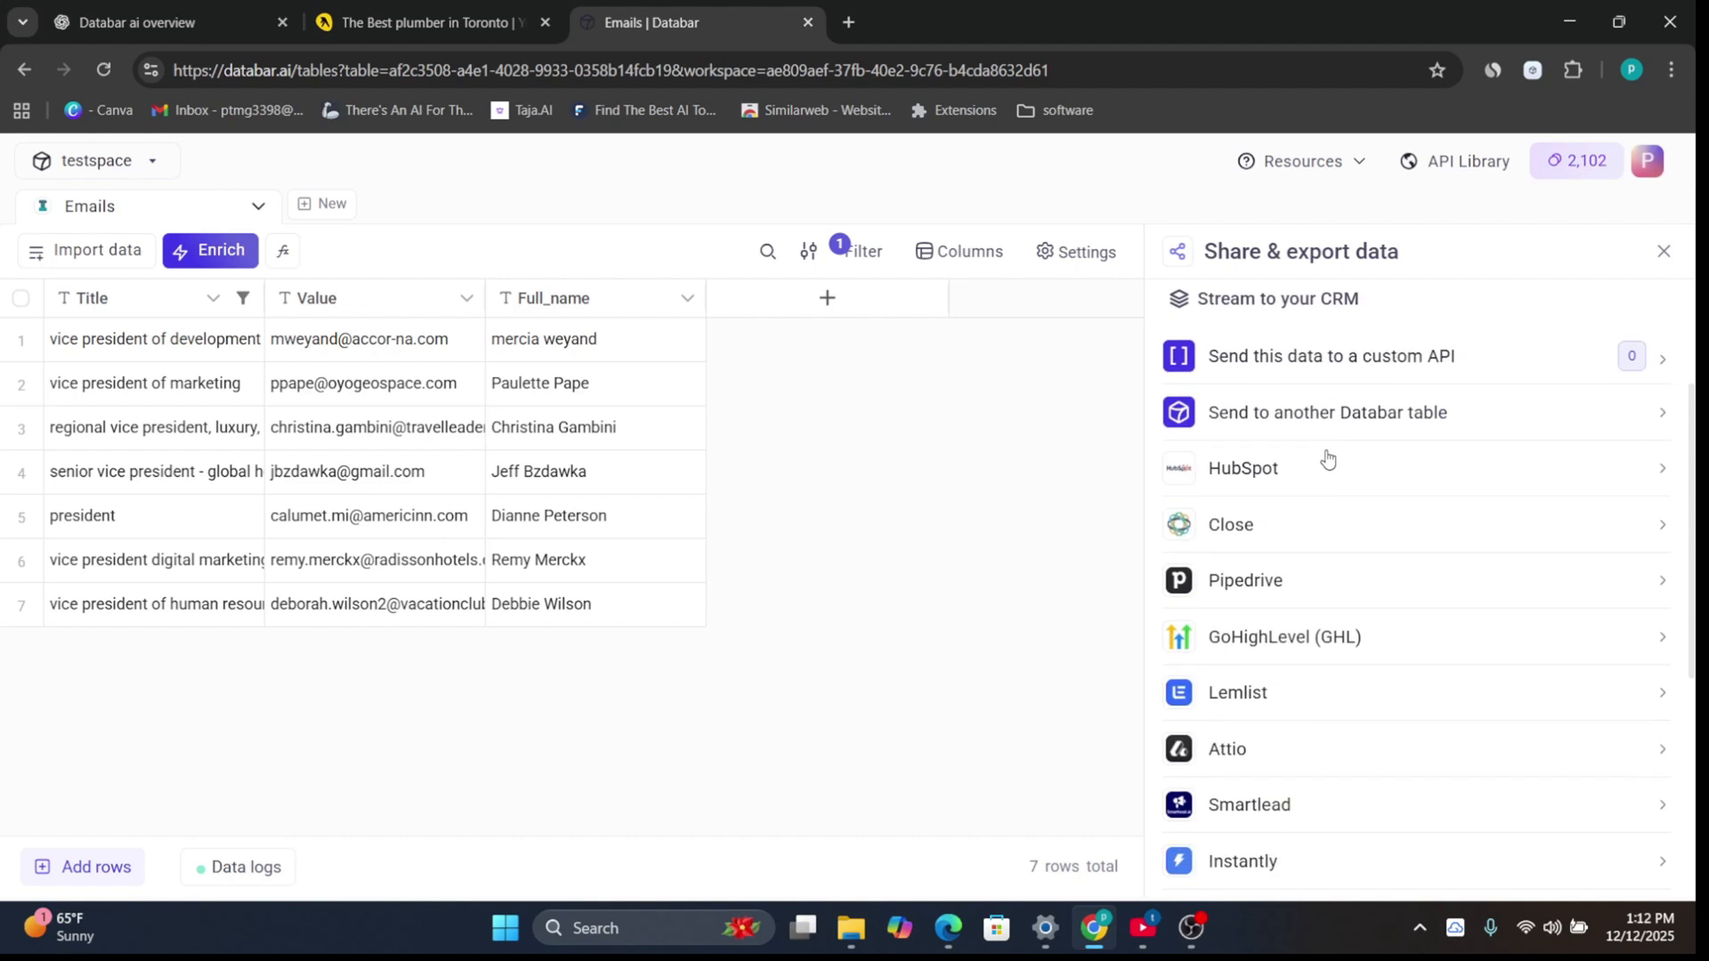
pyautogui.scroll(-3, 1282, 507)
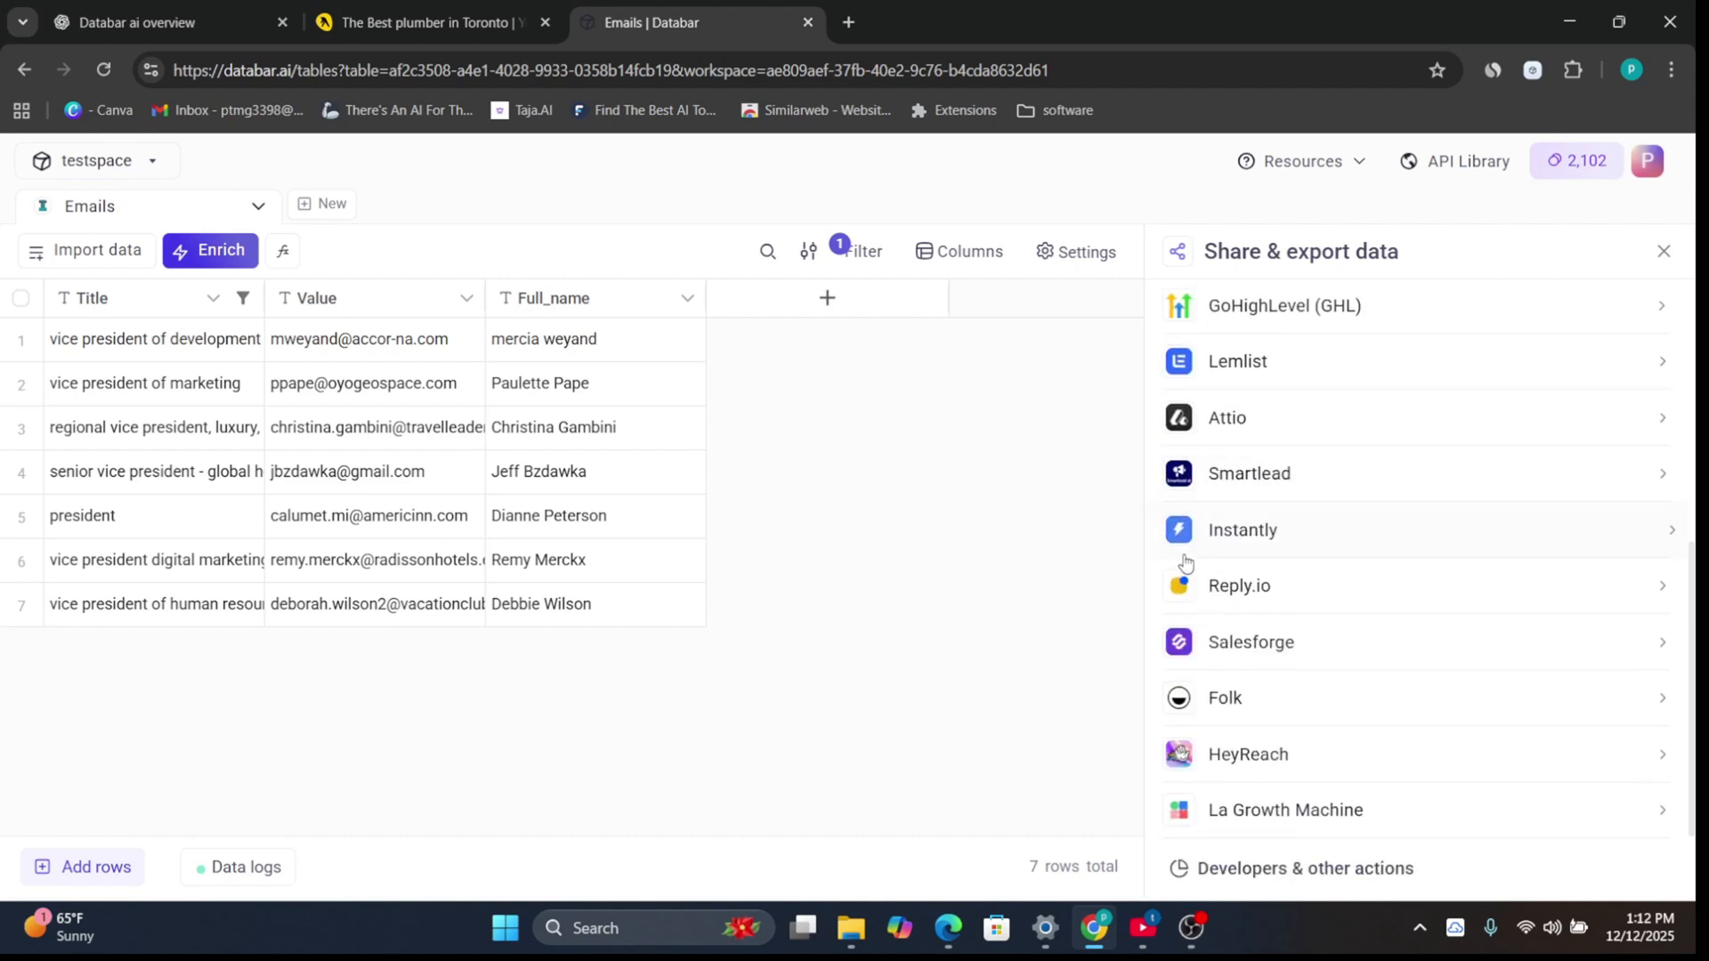
pyautogui.click(1664, 252)
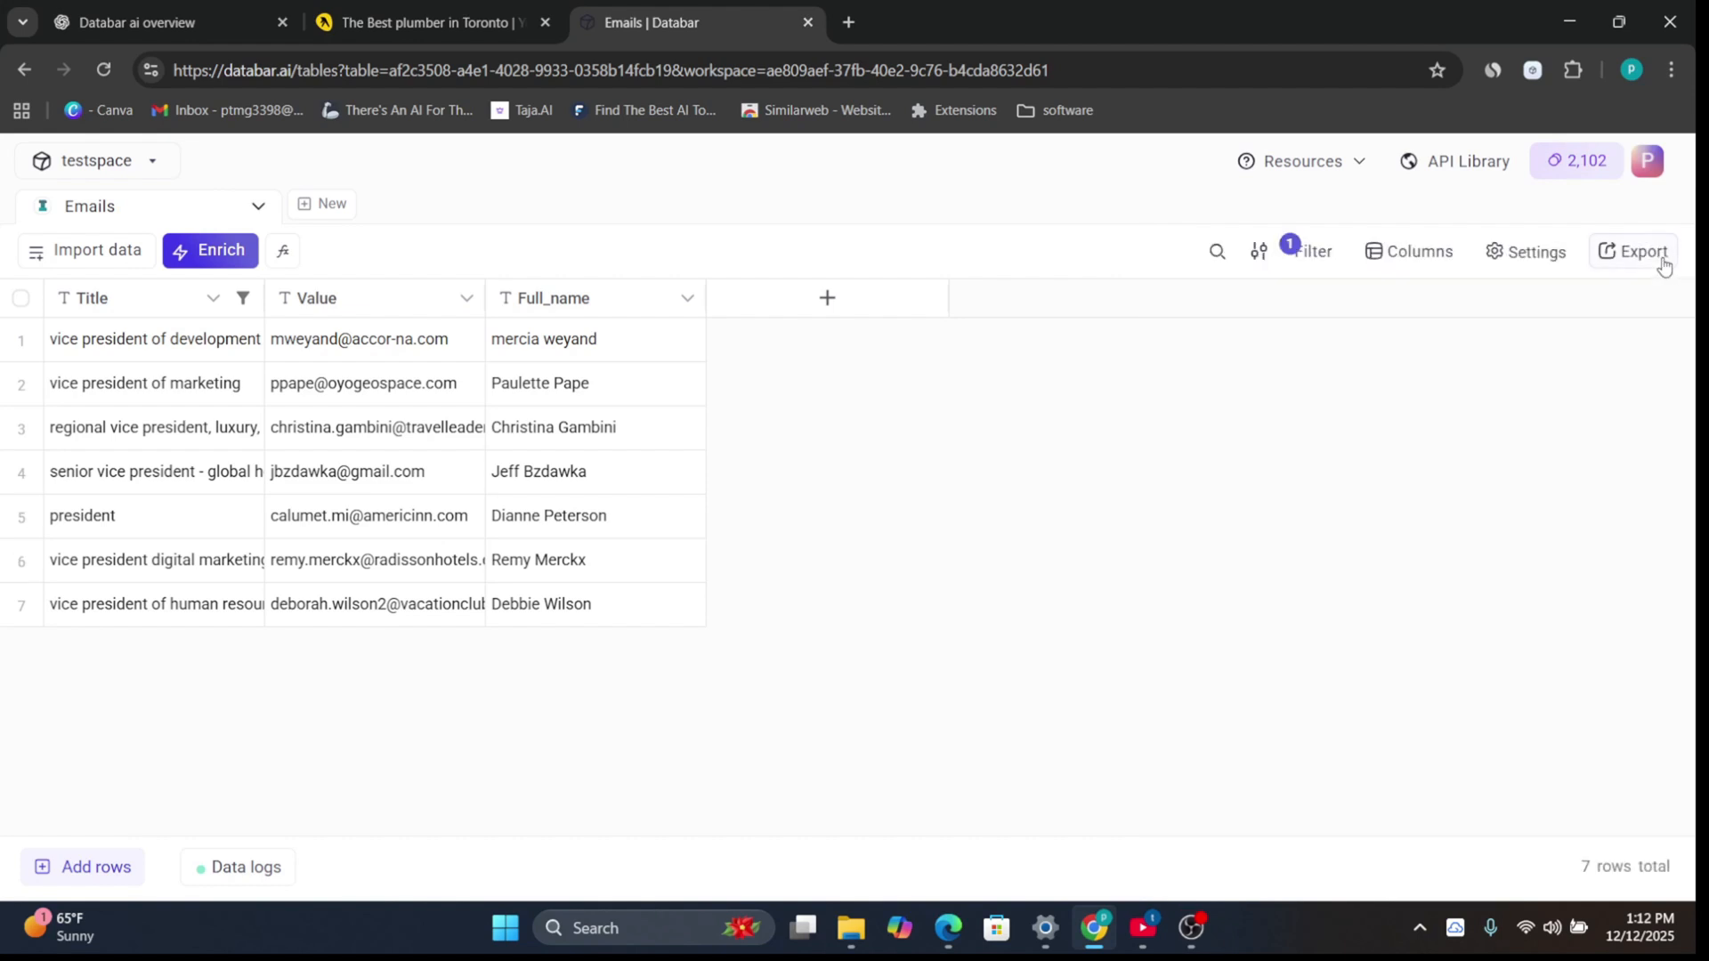
pyautogui.click(1520, 256)
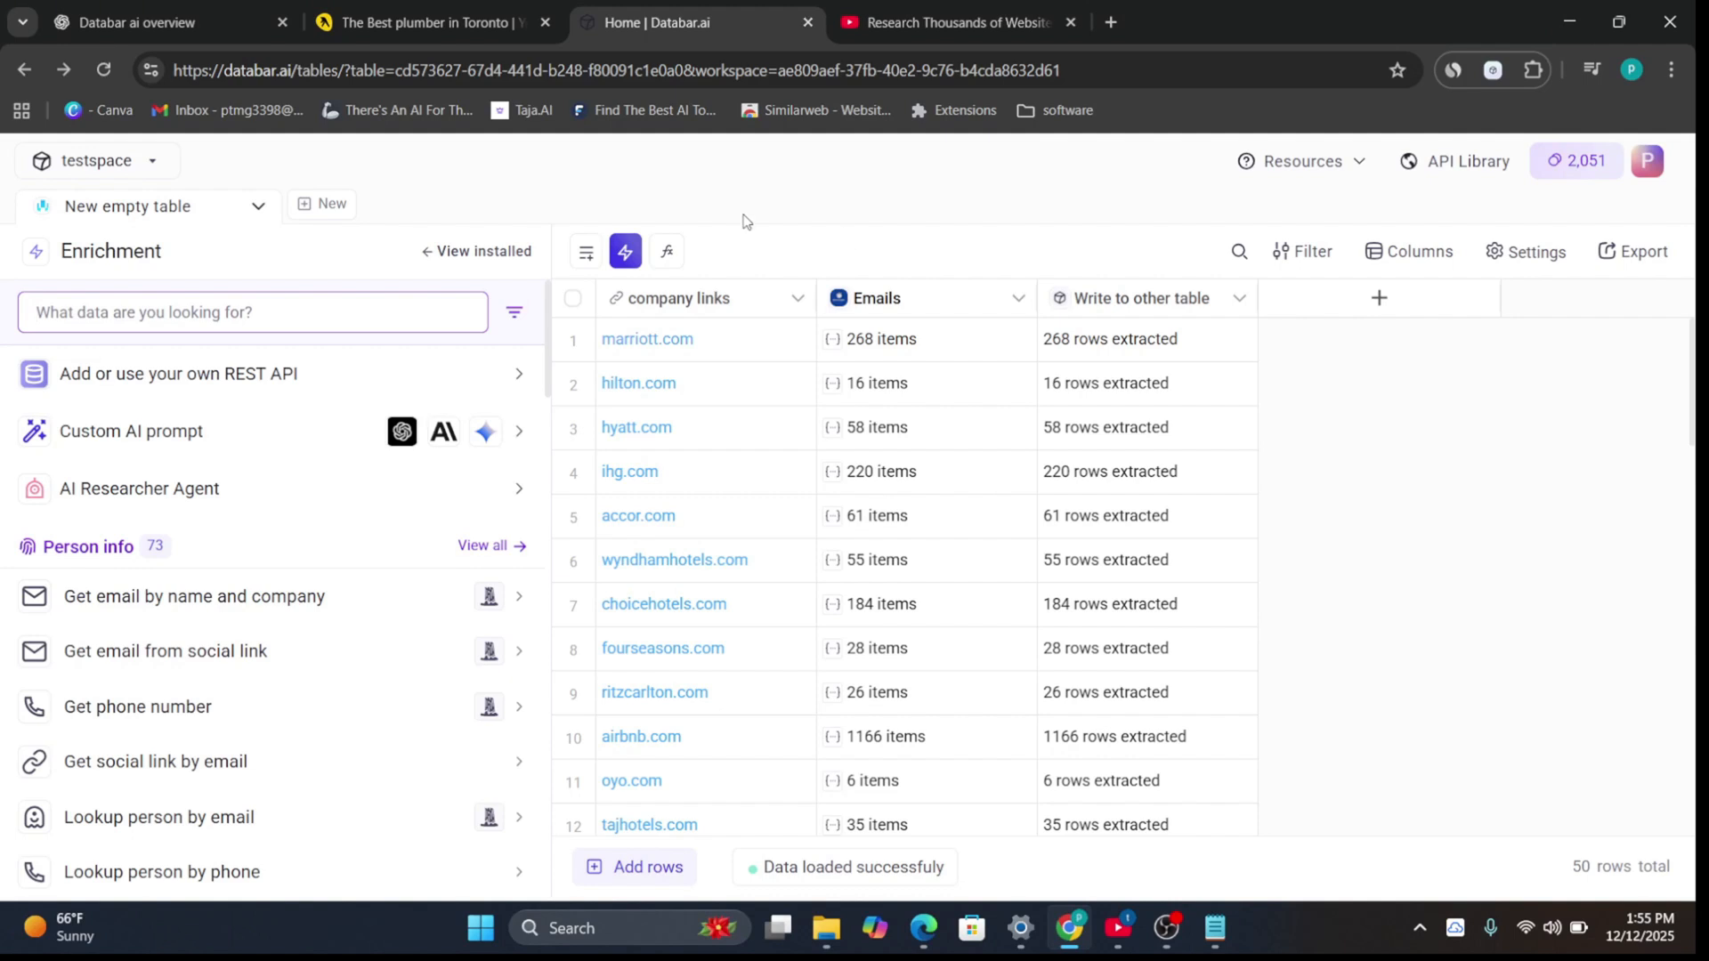
# Step: Create a custom AI prompt for the company links table reading "extract only one emails from {Emails}"
pyautogui.click(221, 431)
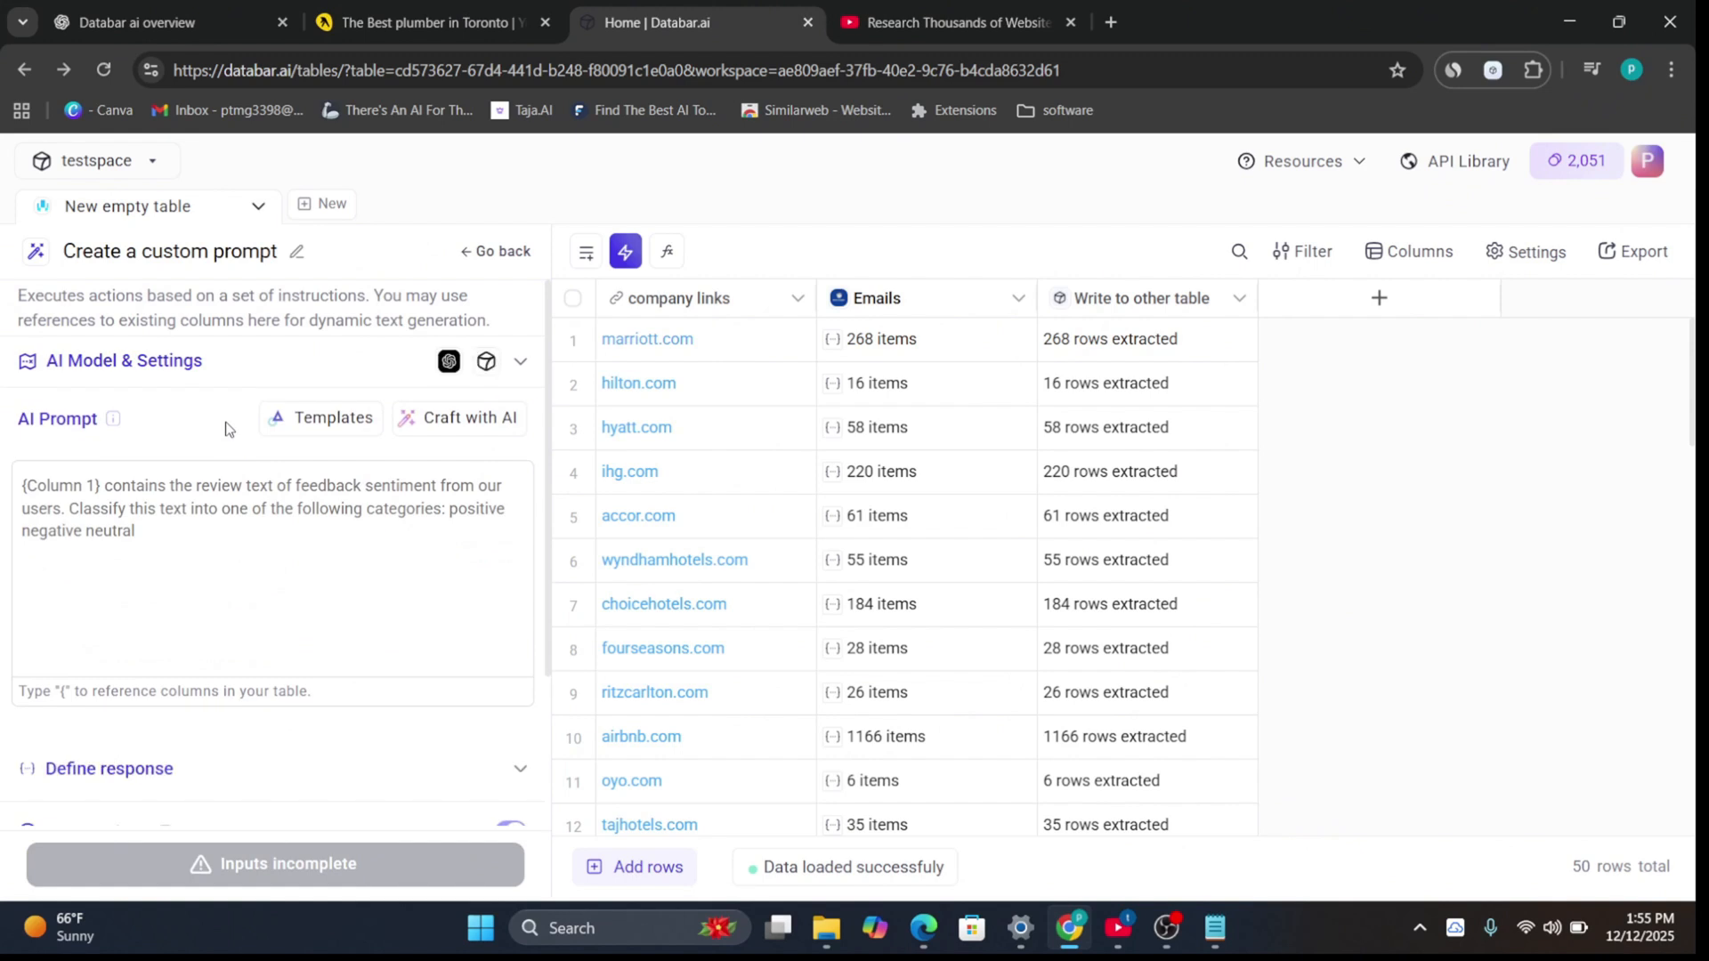
pyautogui.click(167, 508)
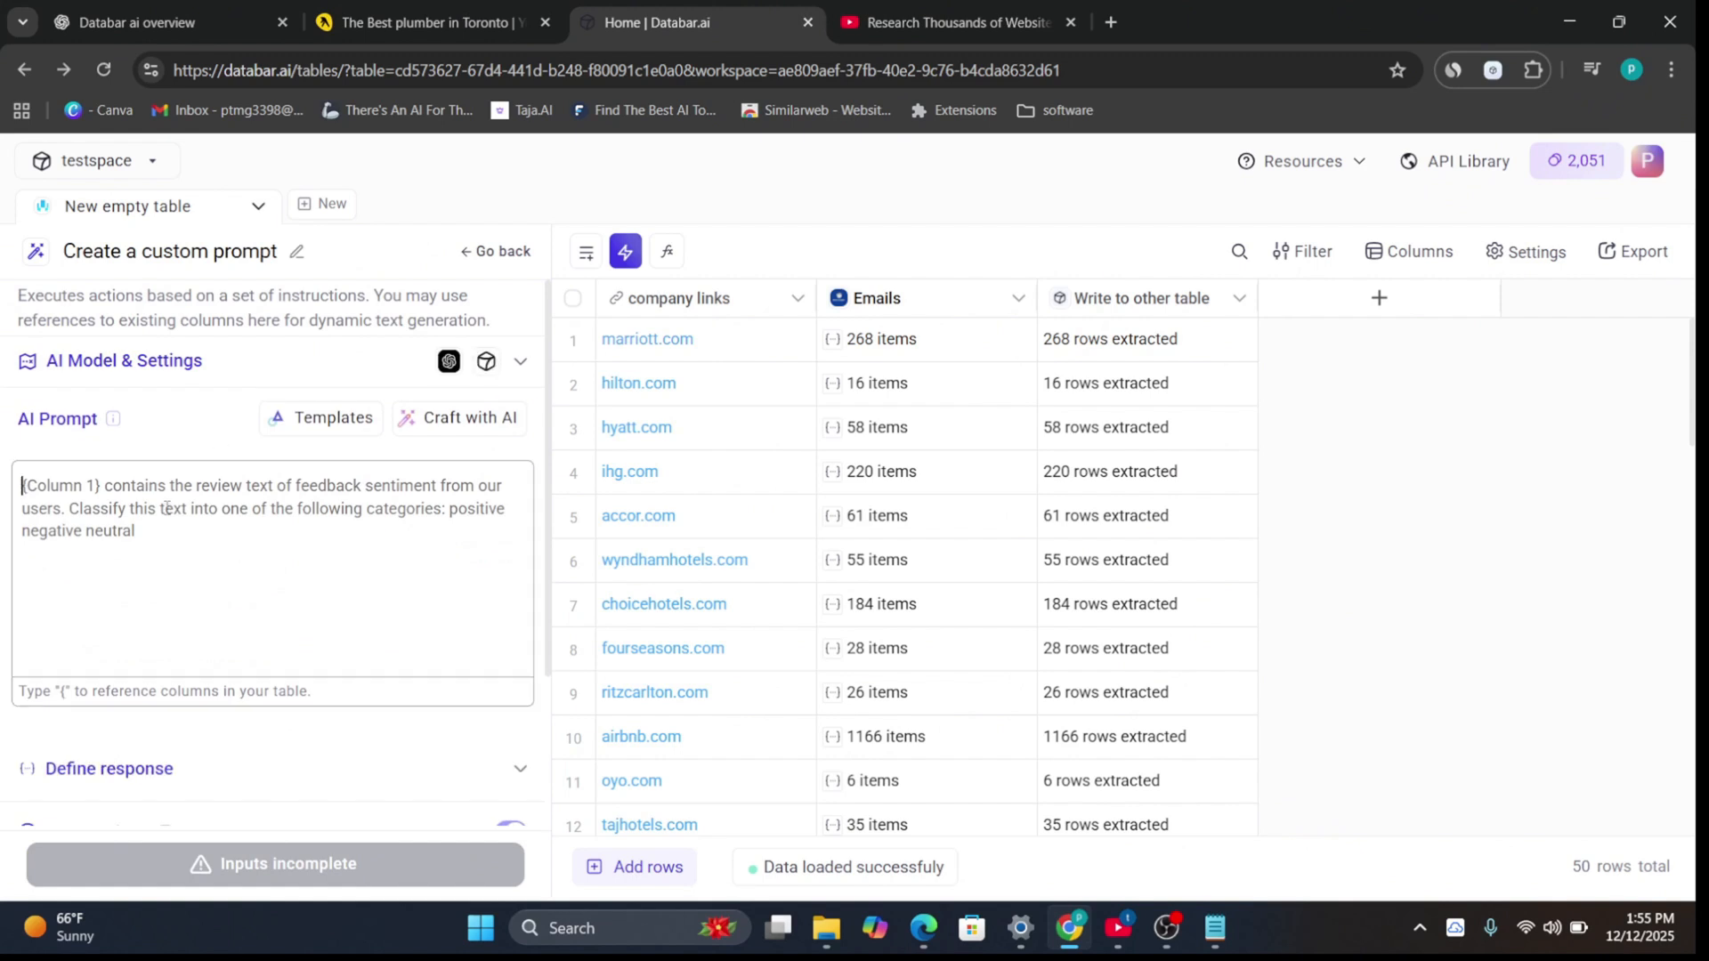
pyautogui.hotkey('ctrl', 'a')
pyautogui.write('extract only one emails from {Emails}')
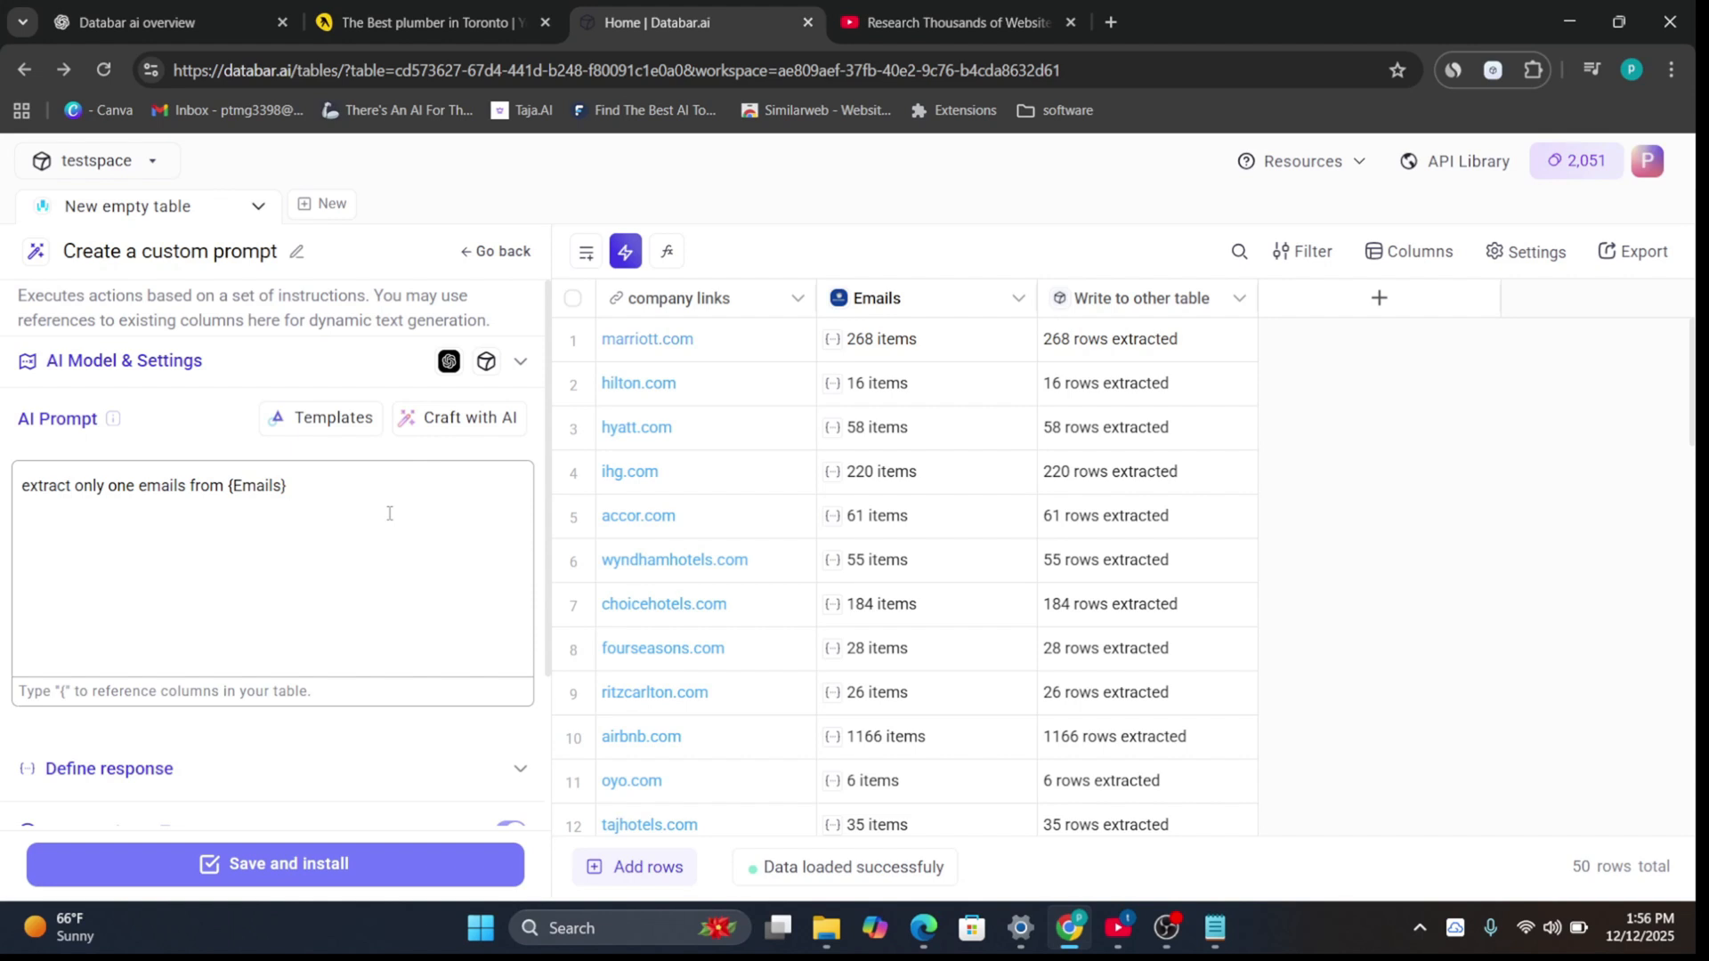
# Step: Replace the plain-text {Emails} in the prompt with a reference to the Emails column, then save and install the enrichment
pyautogui.press('BackSpace')
pyautogui.press('BackSpace')
pyautogui.press('BackSpace')
pyautogui.press('BackSpace')
pyautogui.press('BackSpace')
pyautogui.press('BackSpace')
pyautogui.press('BackSpace')
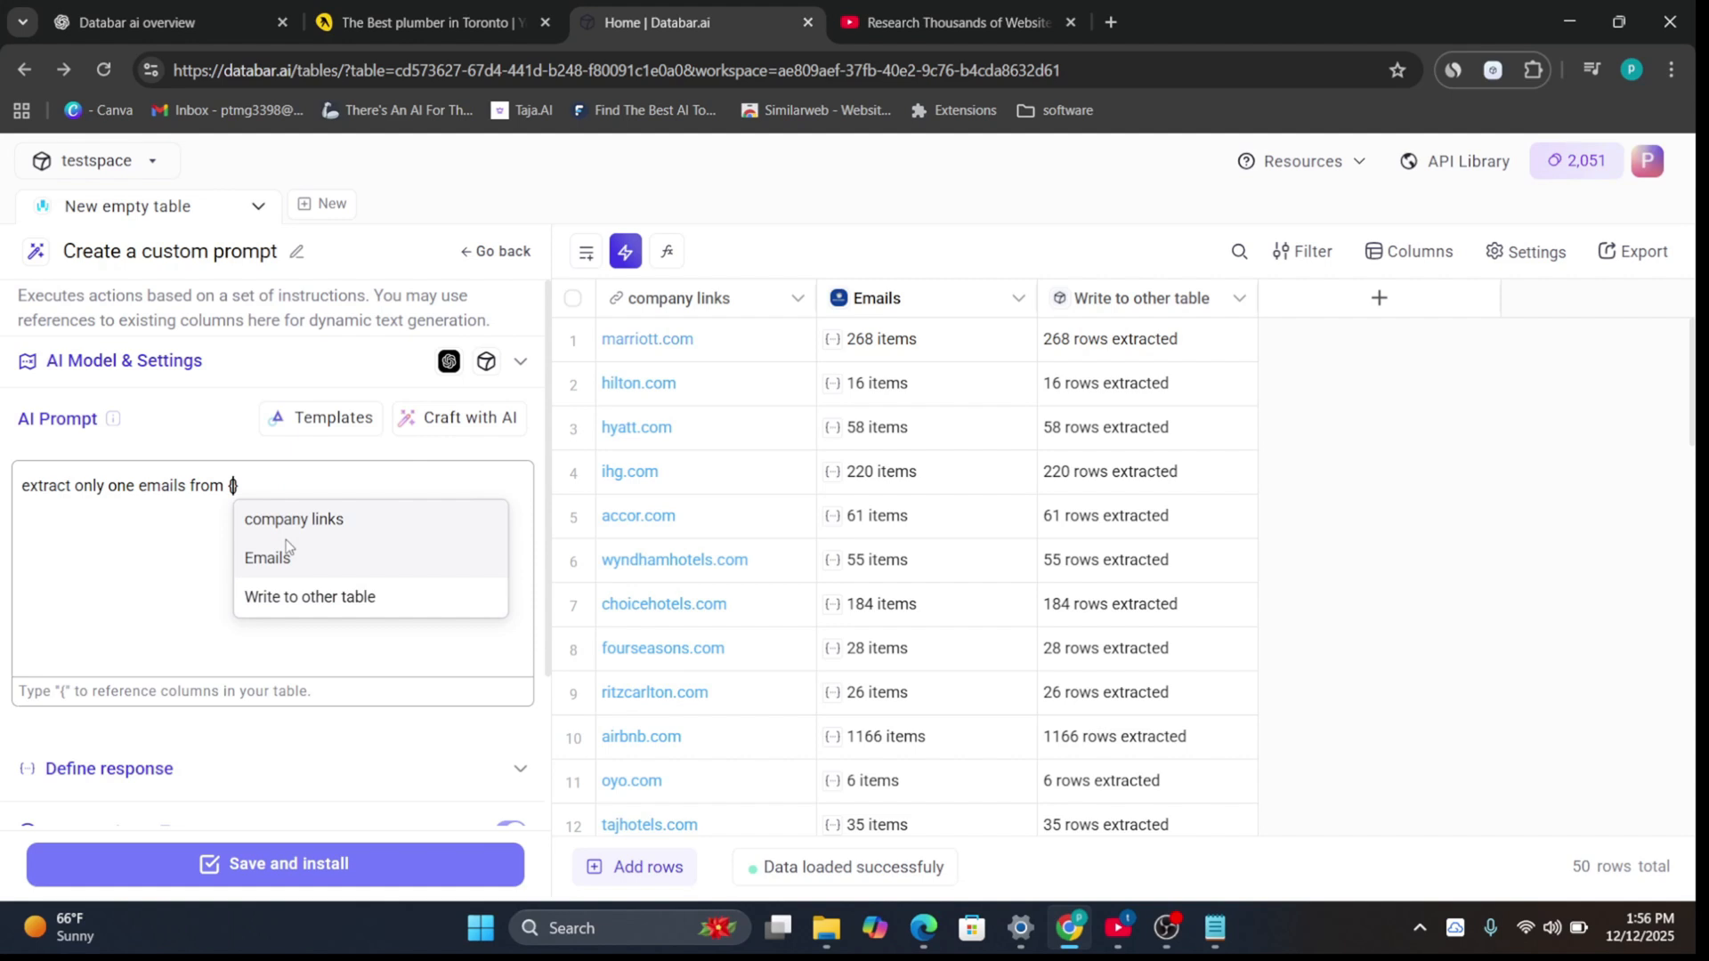
pyautogui.click(286, 550)
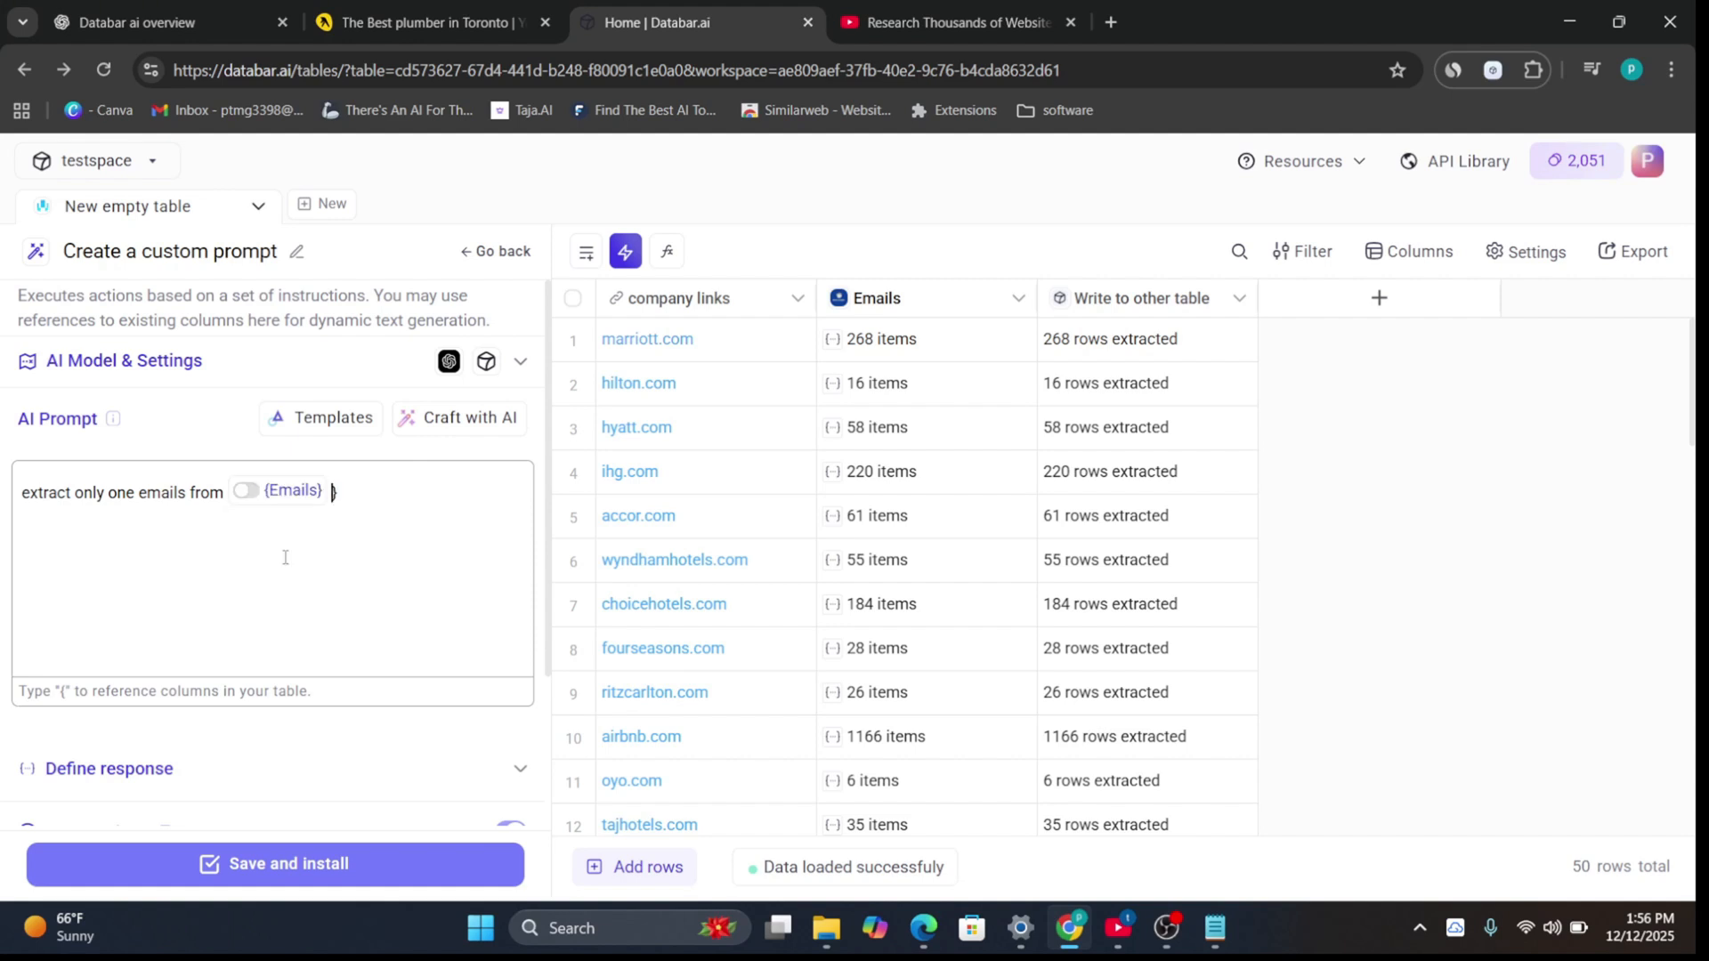
pyautogui.scroll(-3, 284, 557)
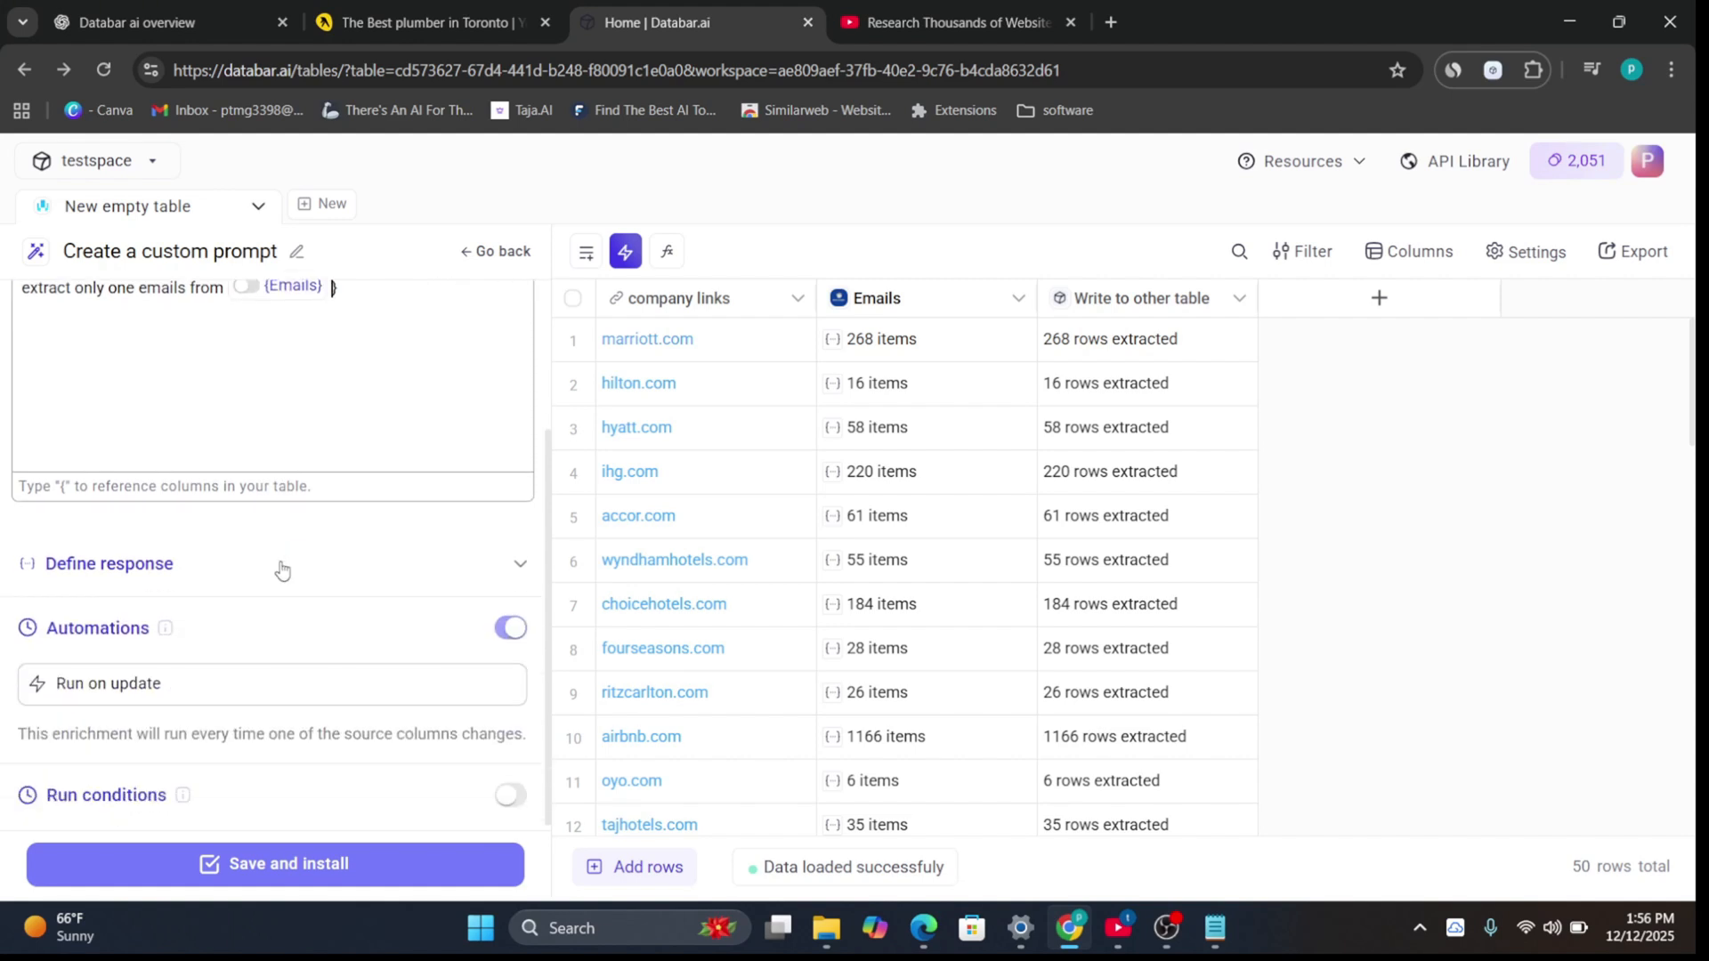
pyautogui.click(404, 862)
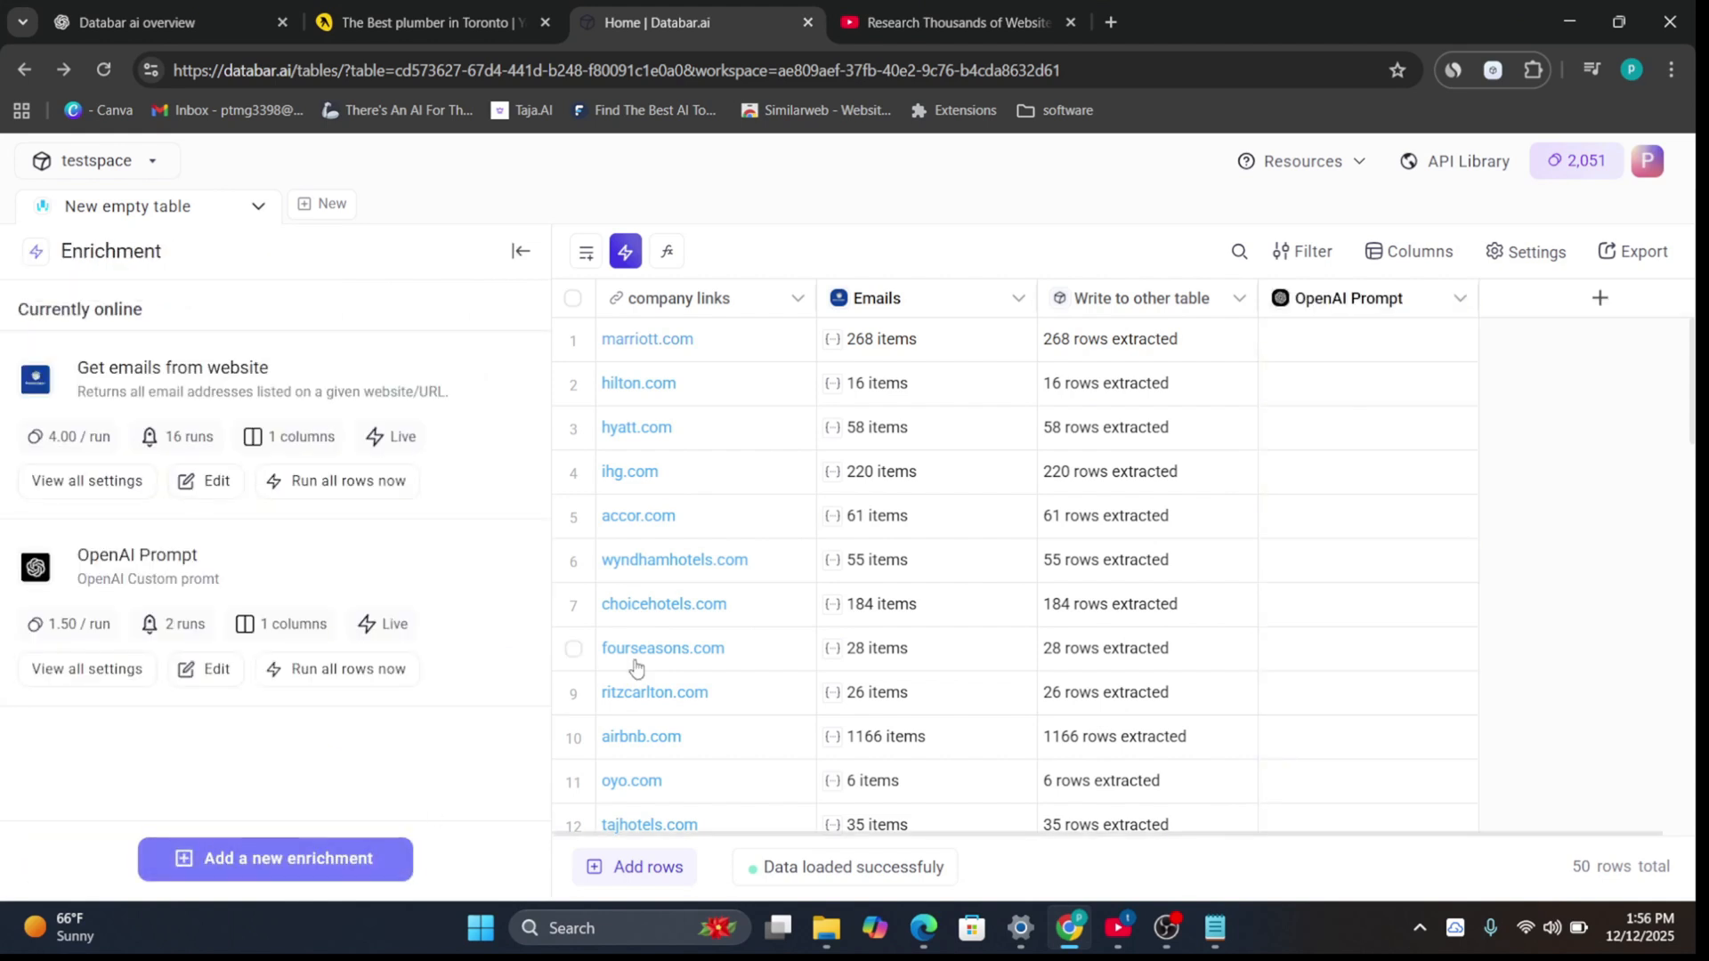
# Step: Run the OpenAI Prompt enrichment on the marriott.com row only and check its detailed result
pyautogui.moveTo(1331, 355)
pyautogui.click(1451, 341)
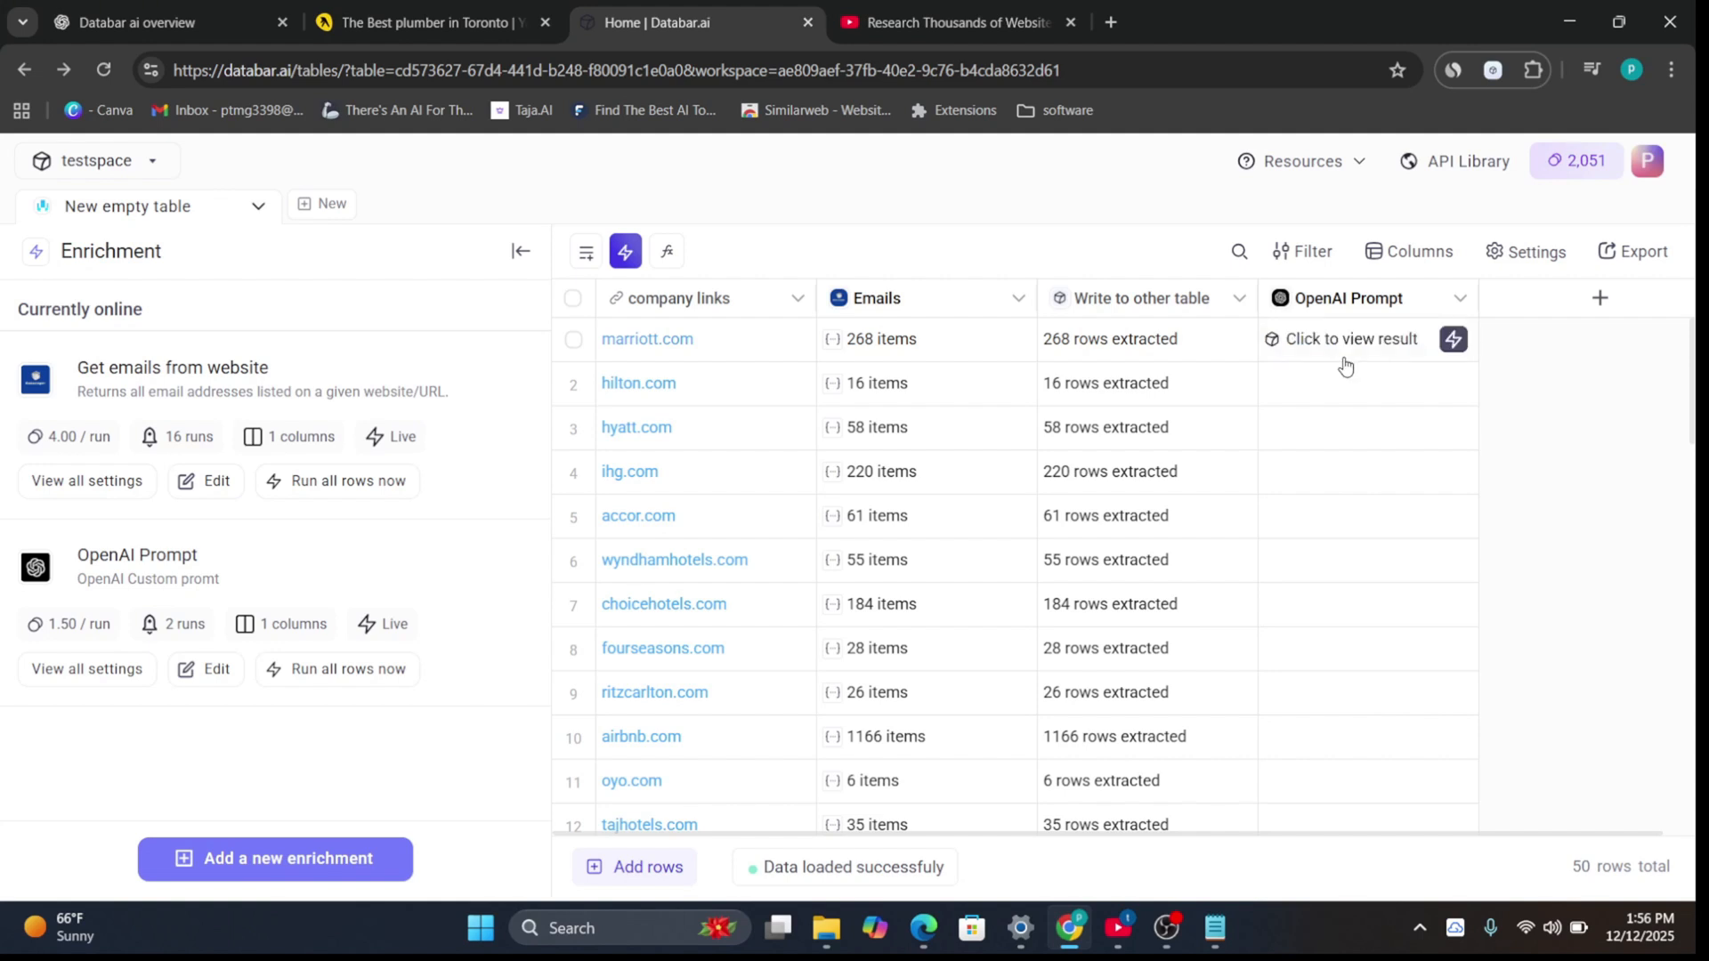
pyautogui.click(1387, 345)
pyautogui.click(1113, 318)
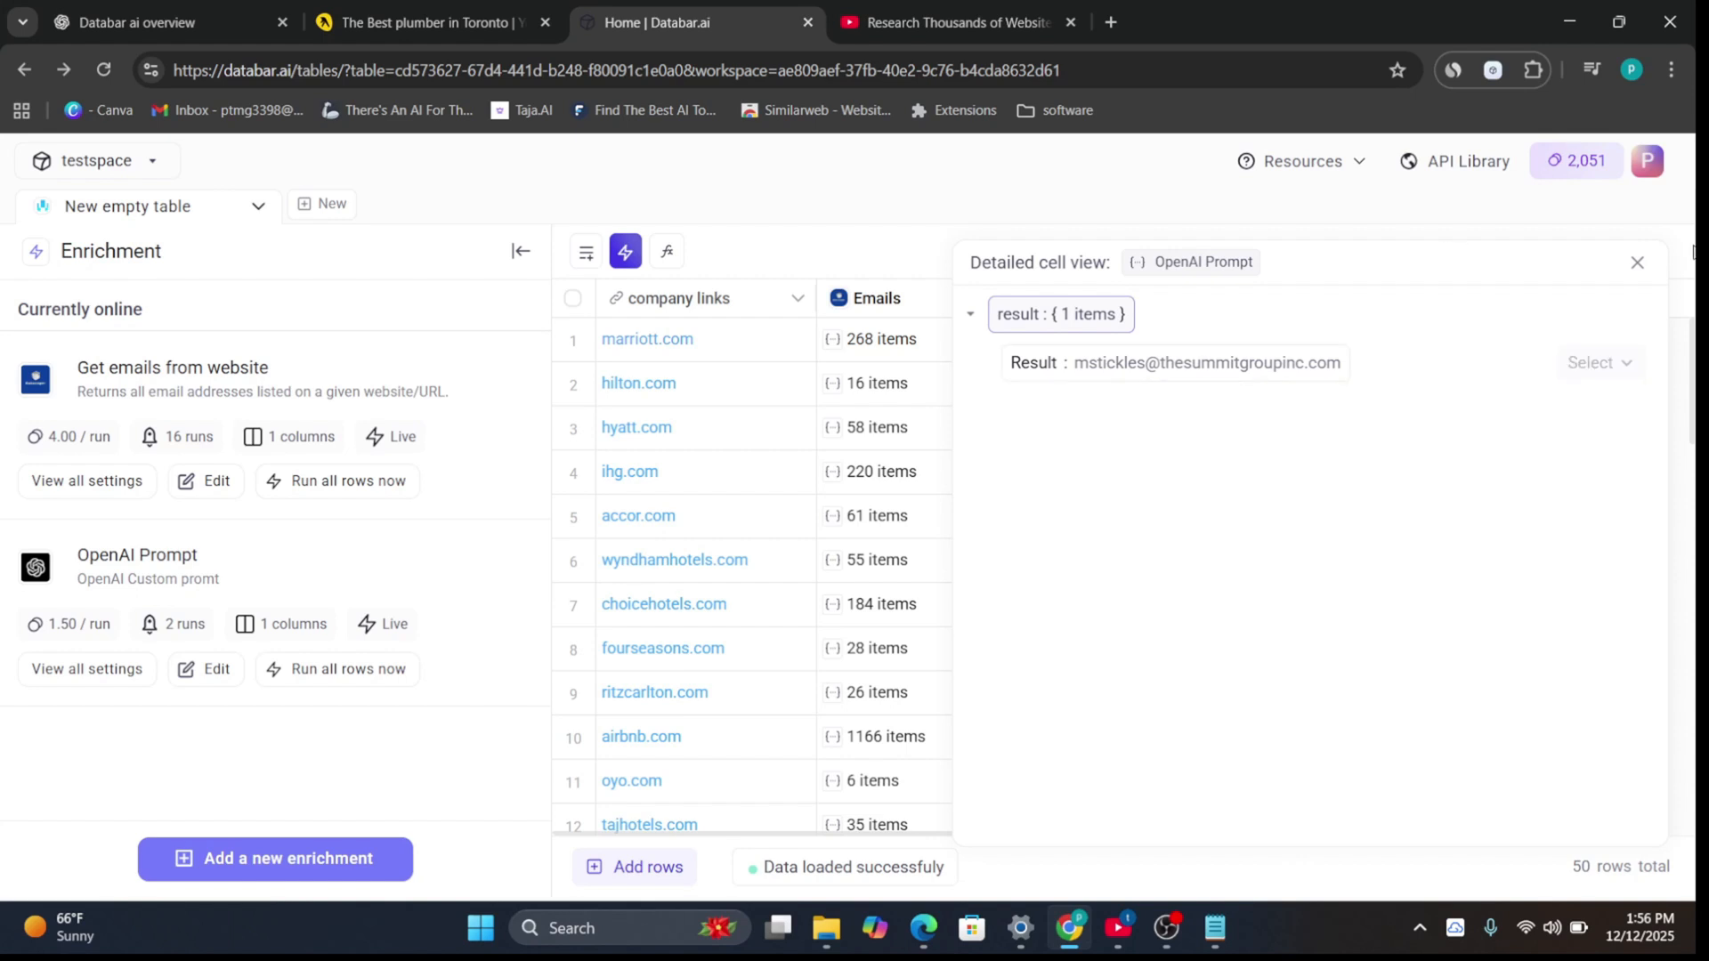
pyautogui.click(1638, 262)
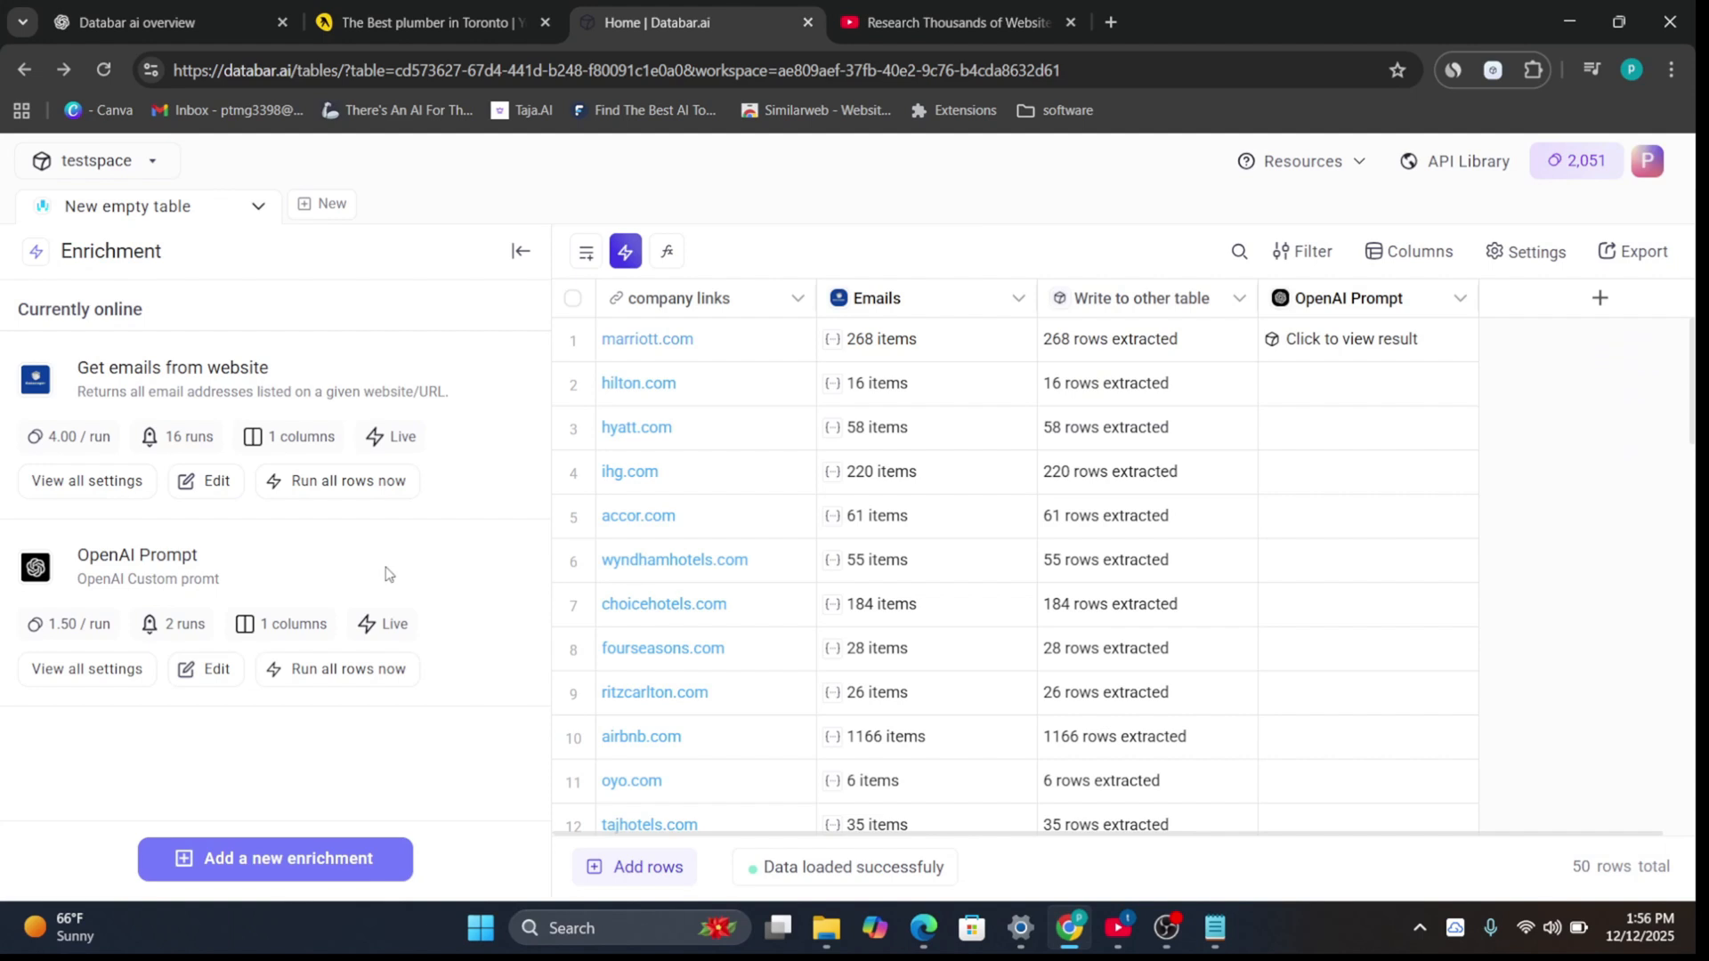
# Step: Give an AI Researcher Agent the mission "provide me the information about how many rooms are there in hotel and also the tallest building according to {company links}"
pyautogui.click(313, 850)
pyautogui.click(225, 485)
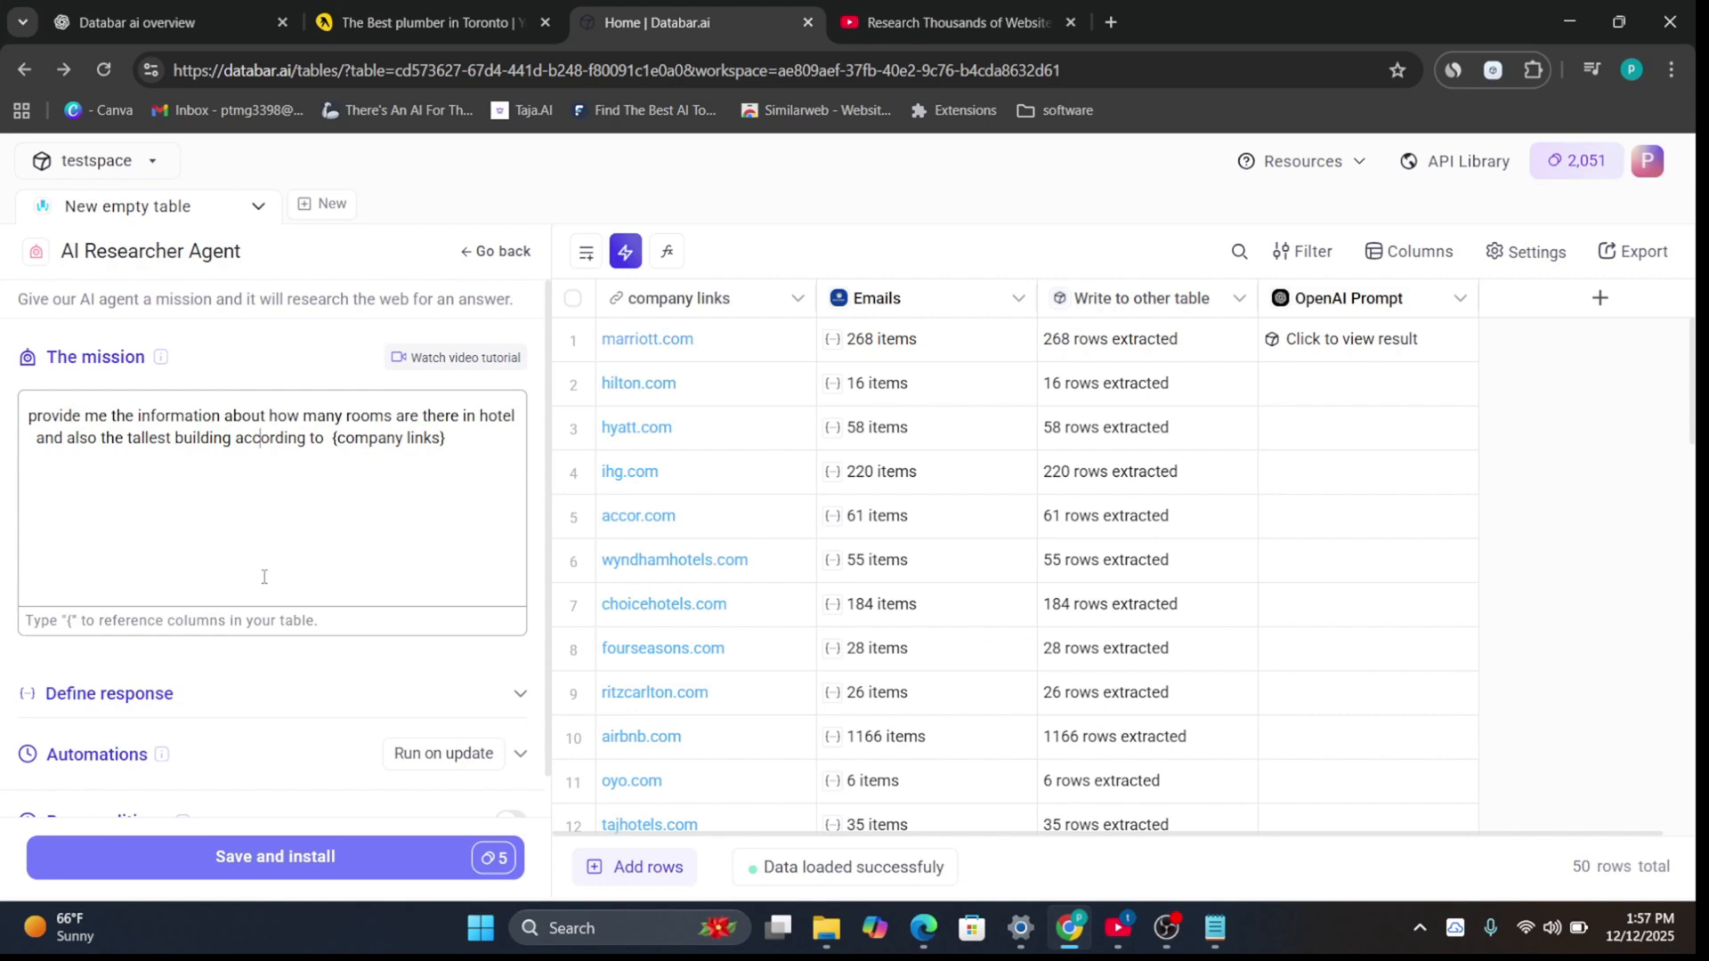
# Step: Replace the plain-text {company links} in the mission with a reference to the company links column, removing the leftover closing brace
pyautogui.click(441, 504)
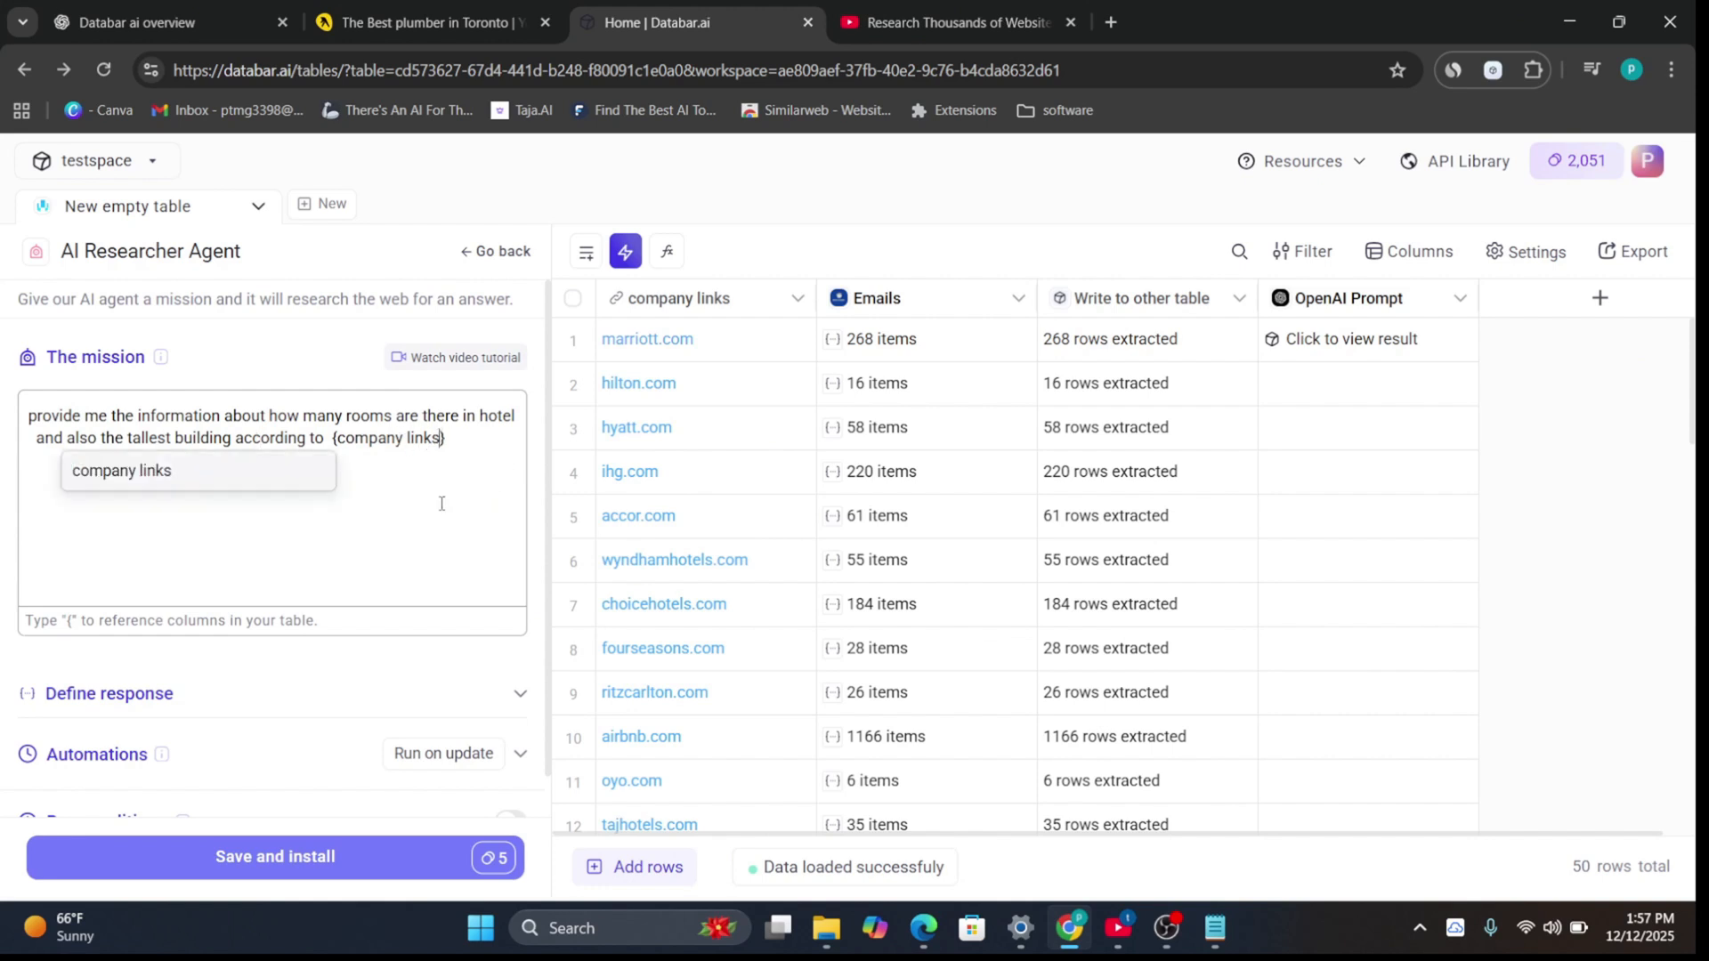
pyautogui.press('BackSpace')
pyautogui.press('BackSpace')
pyautogui.press('BackSpace')
pyautogui.press('BackSpace')
pyautogui.press('BackSpace')
pyautogui.press('BackSpace')
pyautogui.click(284, 473)
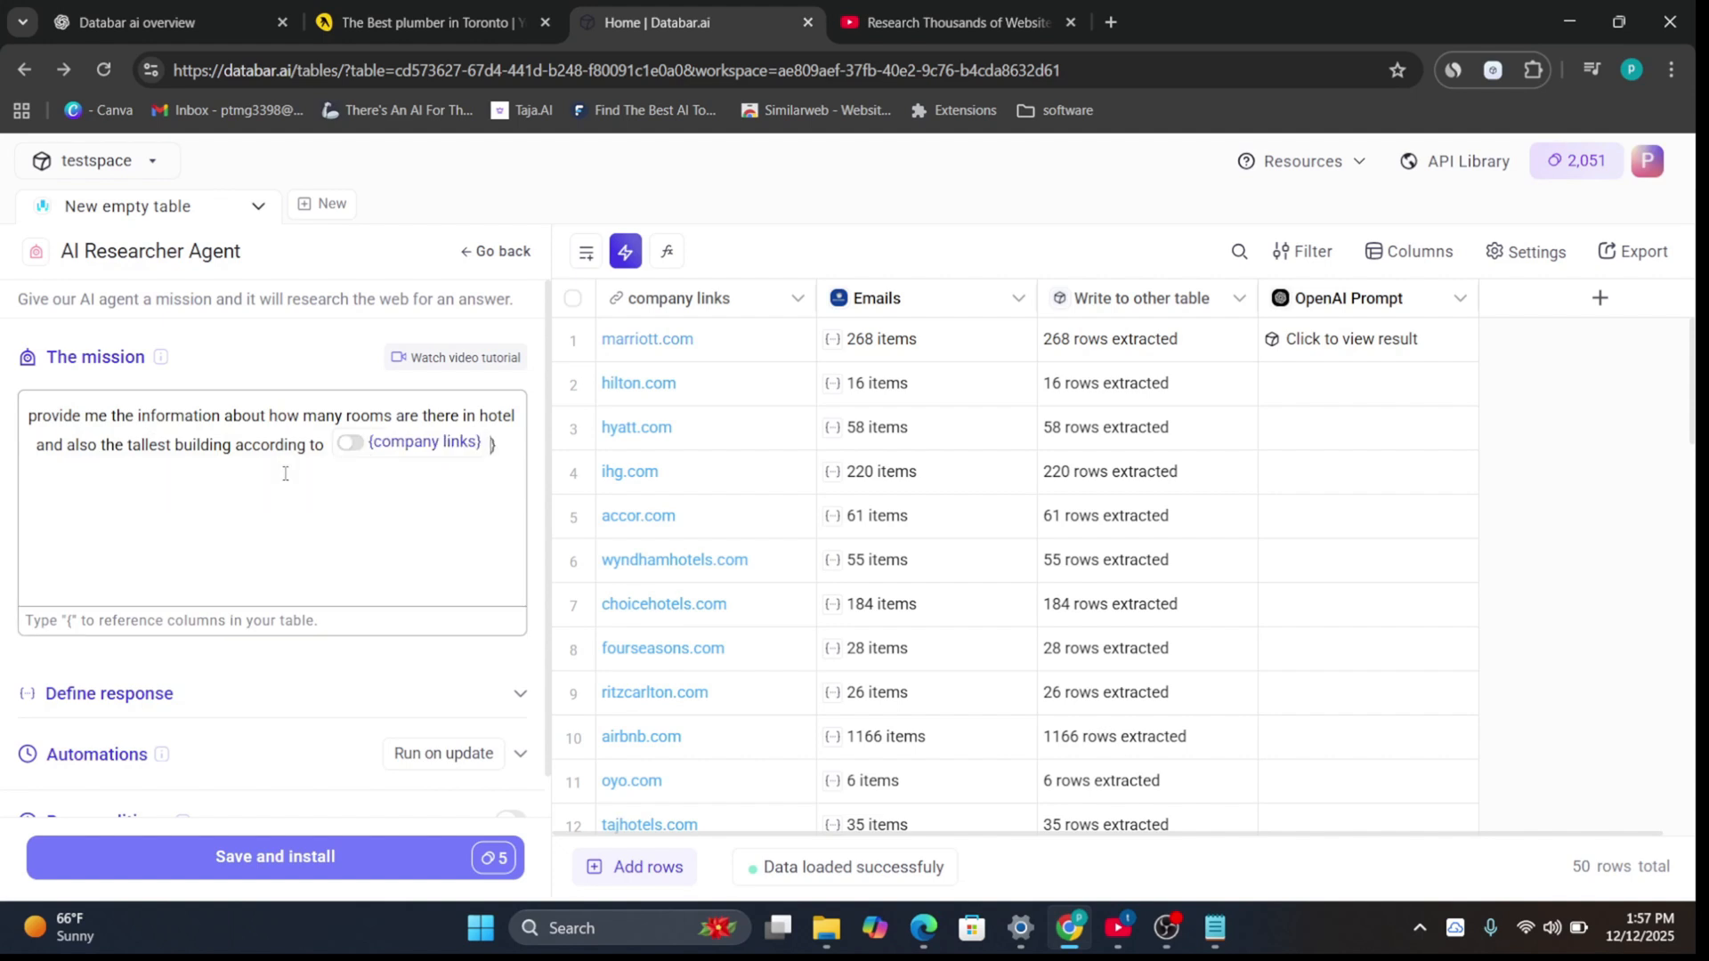
pyautogui.click(512, 451)
pyautogui.press('BackSpace')
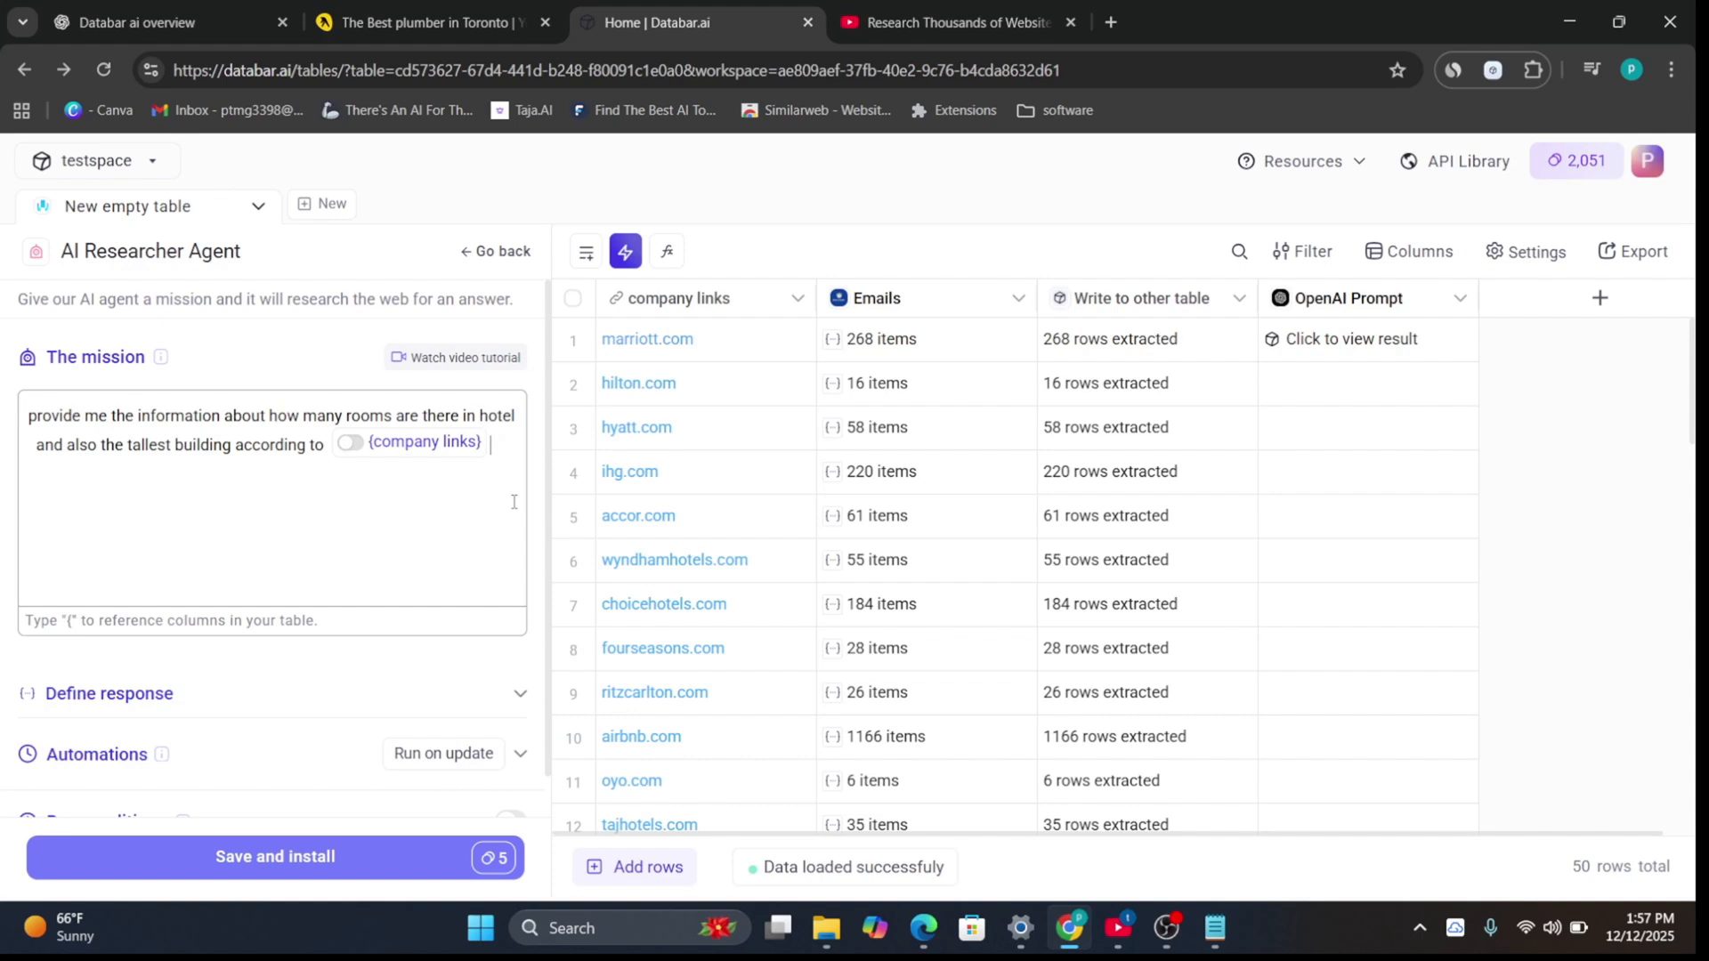
# Step: Save and install the AI Researcher enrichment and run it on the marriott.com row only
pyautogui.click(316, 856)
pyautogui.click(321, 857)
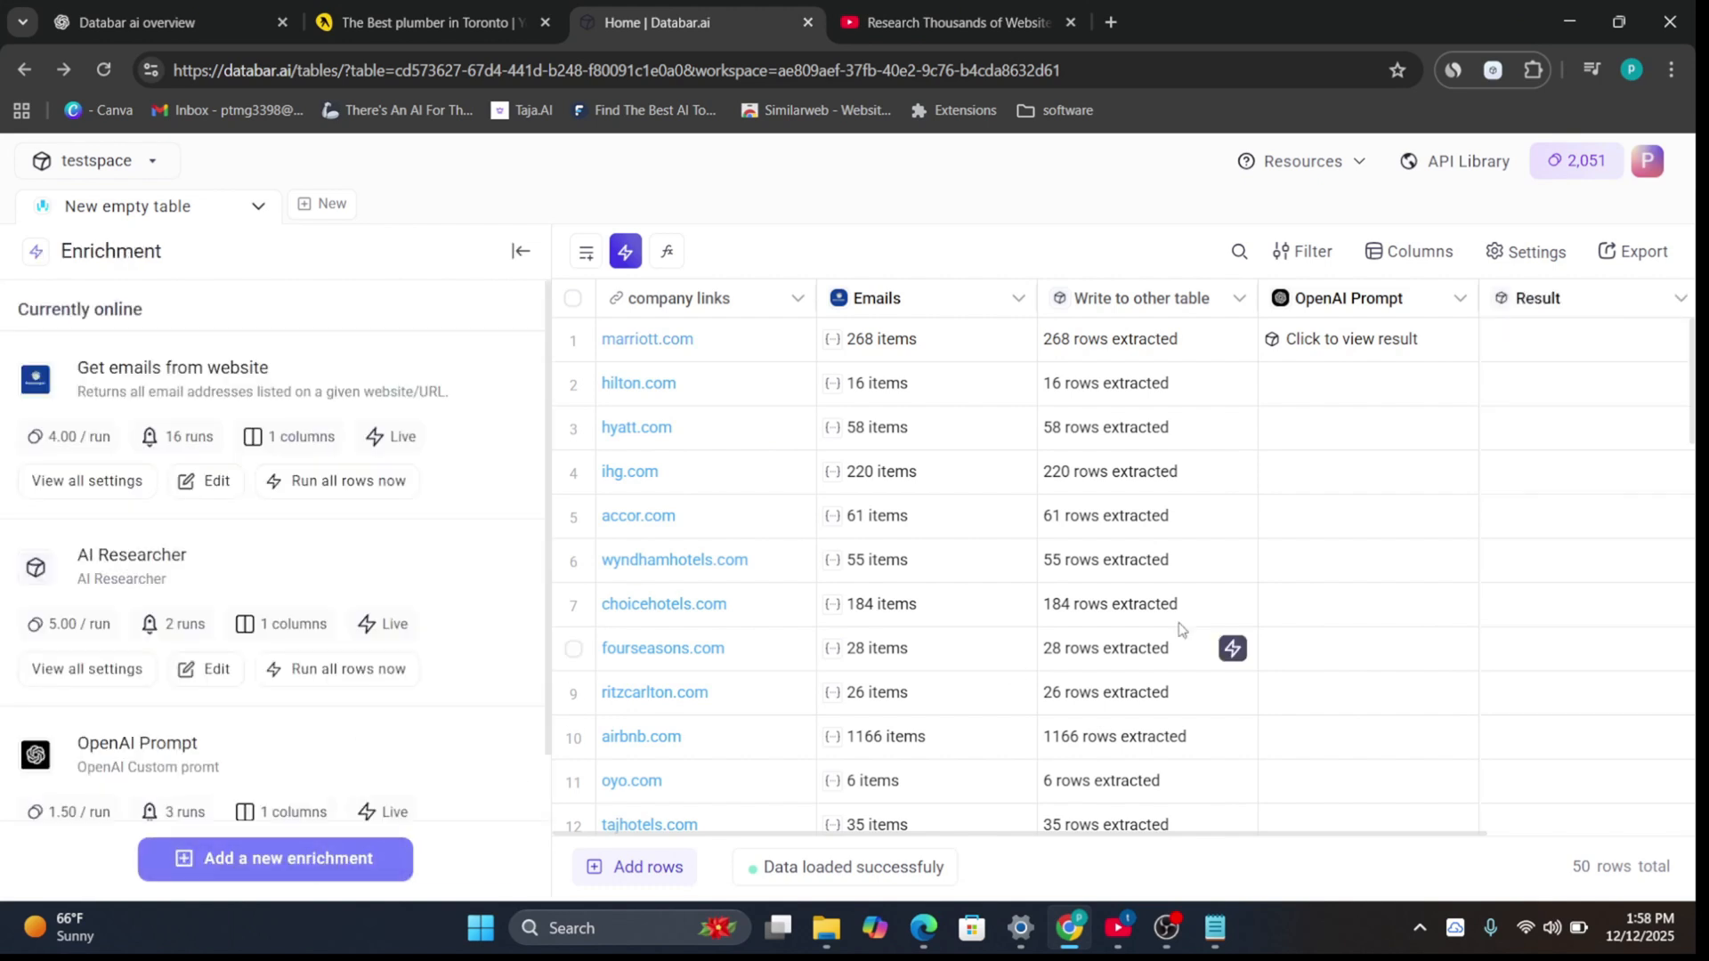
pyautogui.click(1672, 345)
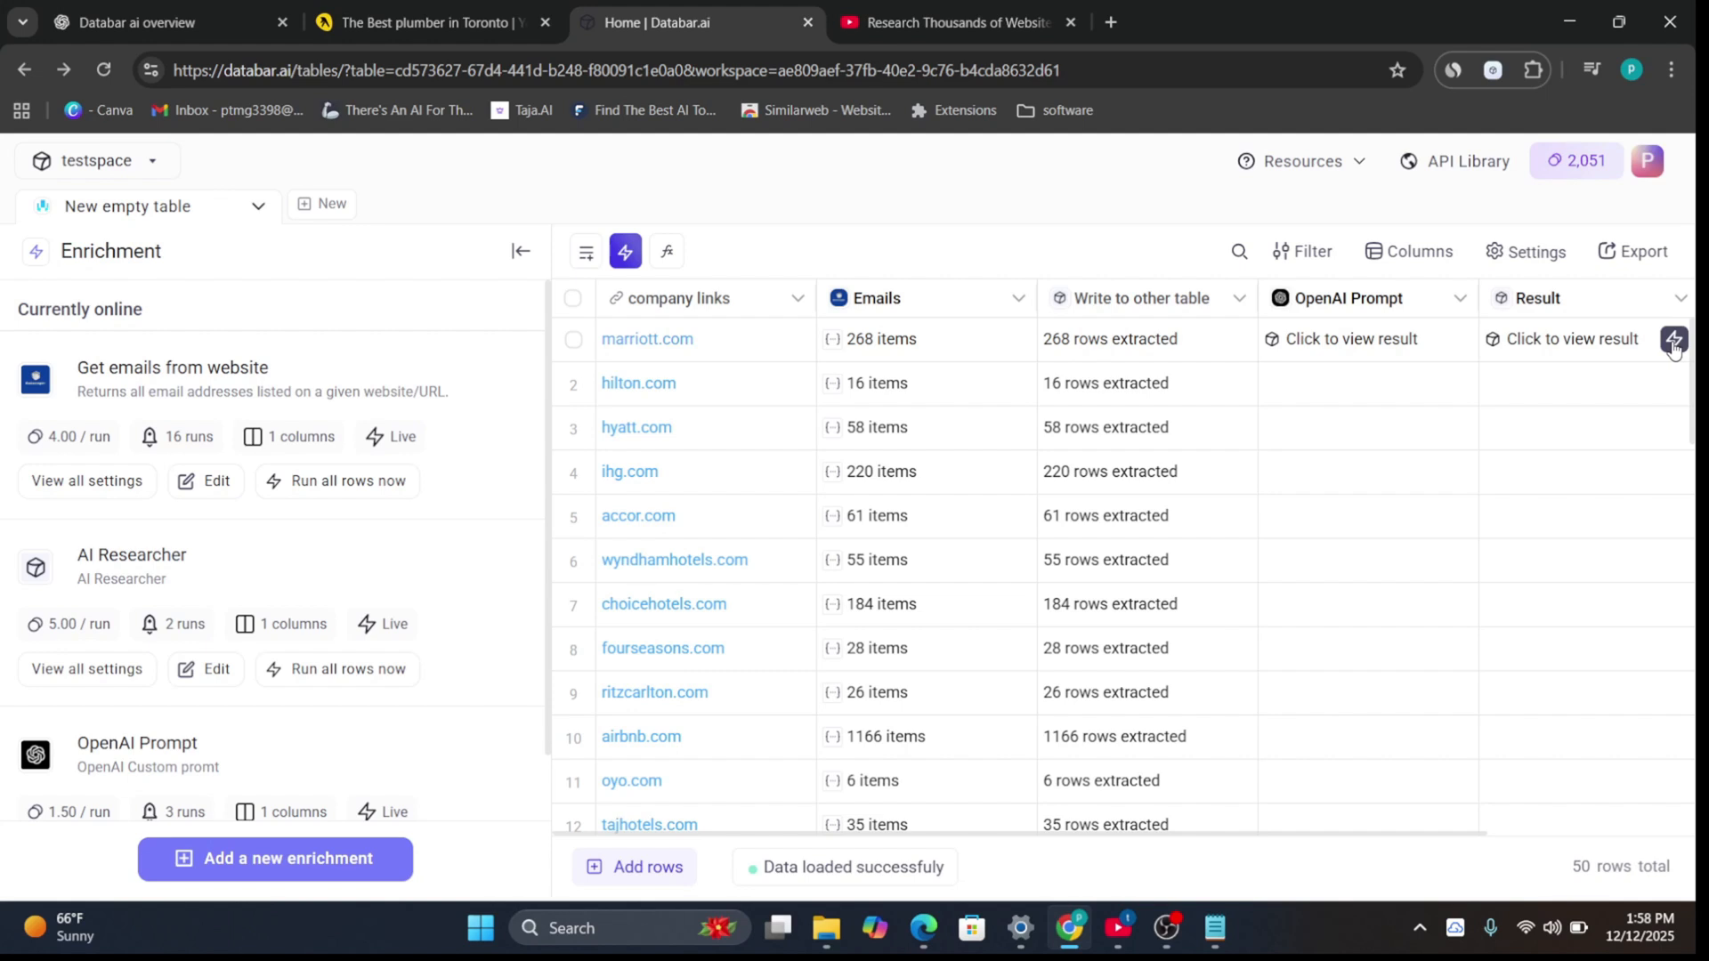
# Step: Create a new column named rooms from the Result field of the marriott.com row's AI Researcher output and look at it in the table
pyautogui.click(1534, 346)
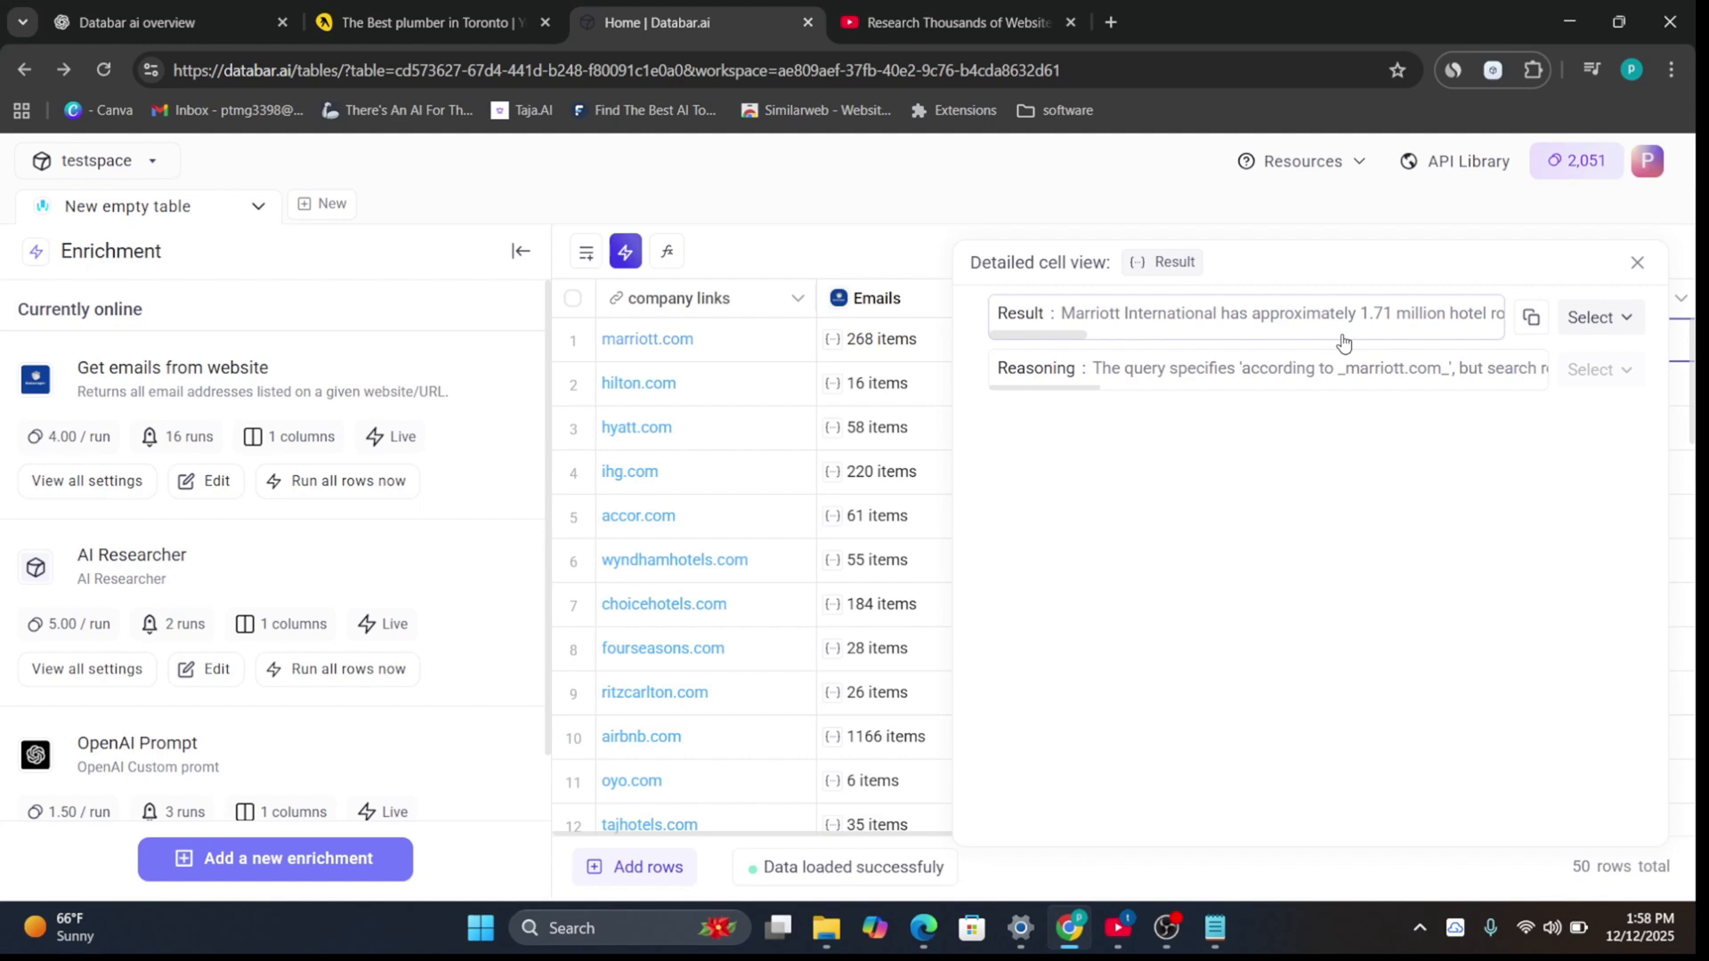
pyautogui.click(1589, 323)
pyautogui.click(1468, 386)
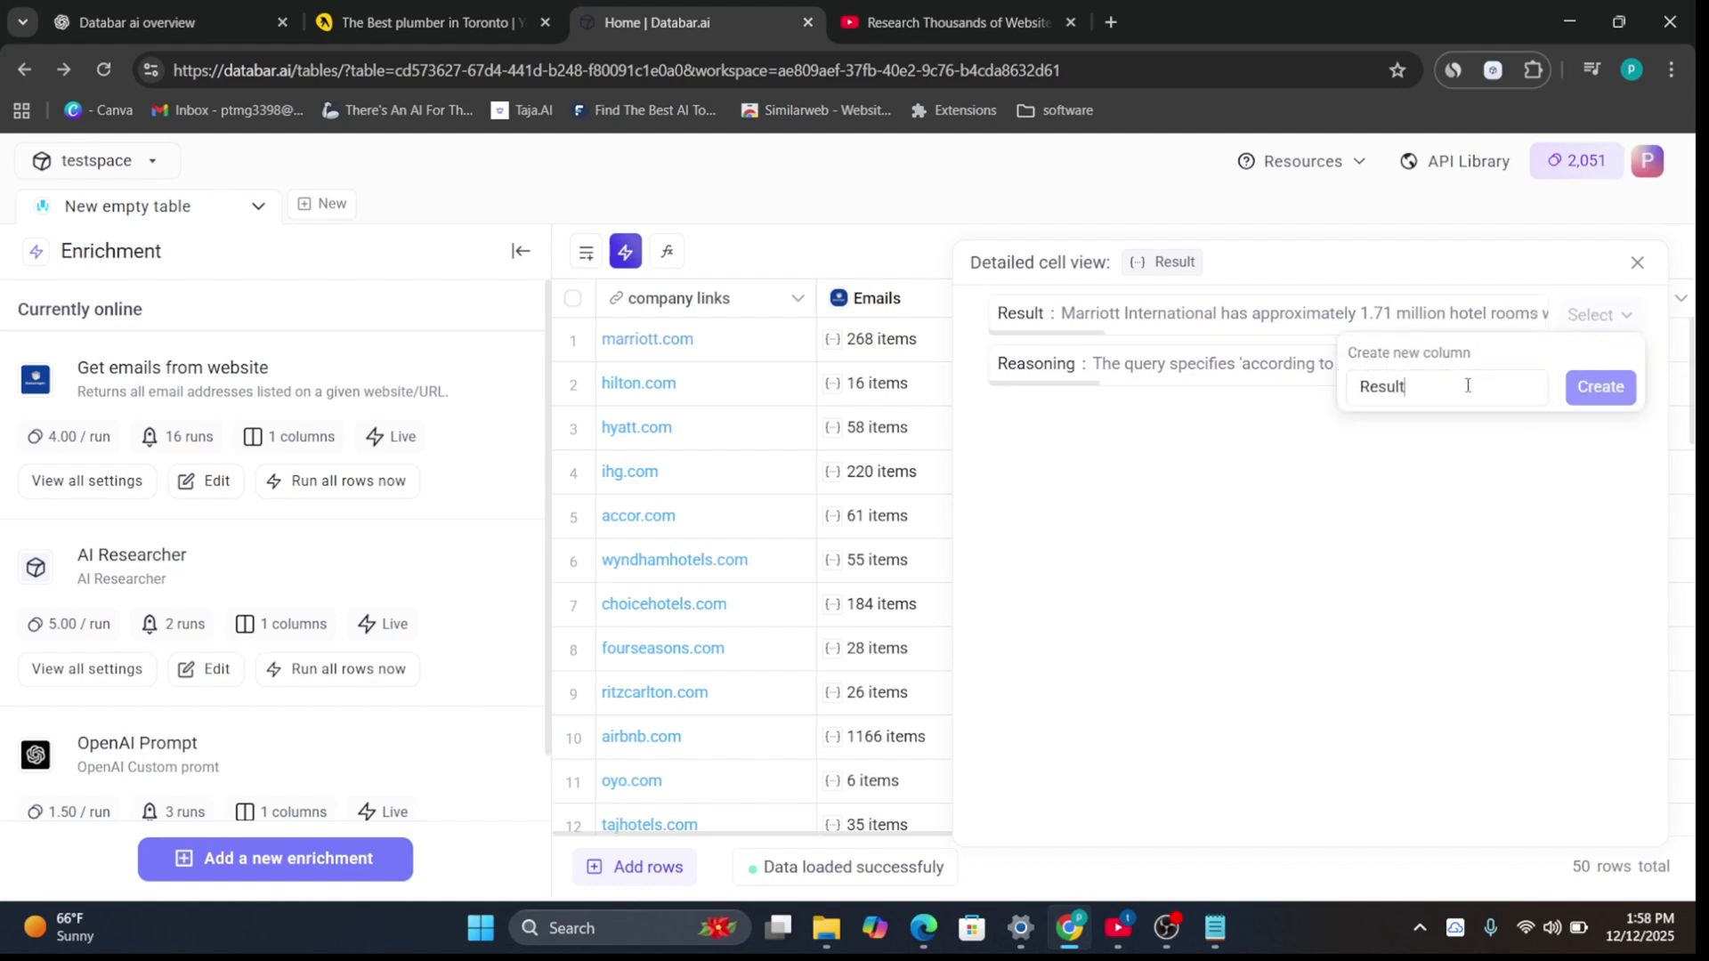
pyautogui.press('BackSpace')
pyautogui.press('BackSpace')
pyautogui.press('BackSpace')
pyautogui.press('BackSpace')
pyautogui.press('BackSpace')
pyautogui.press('BackSpace')
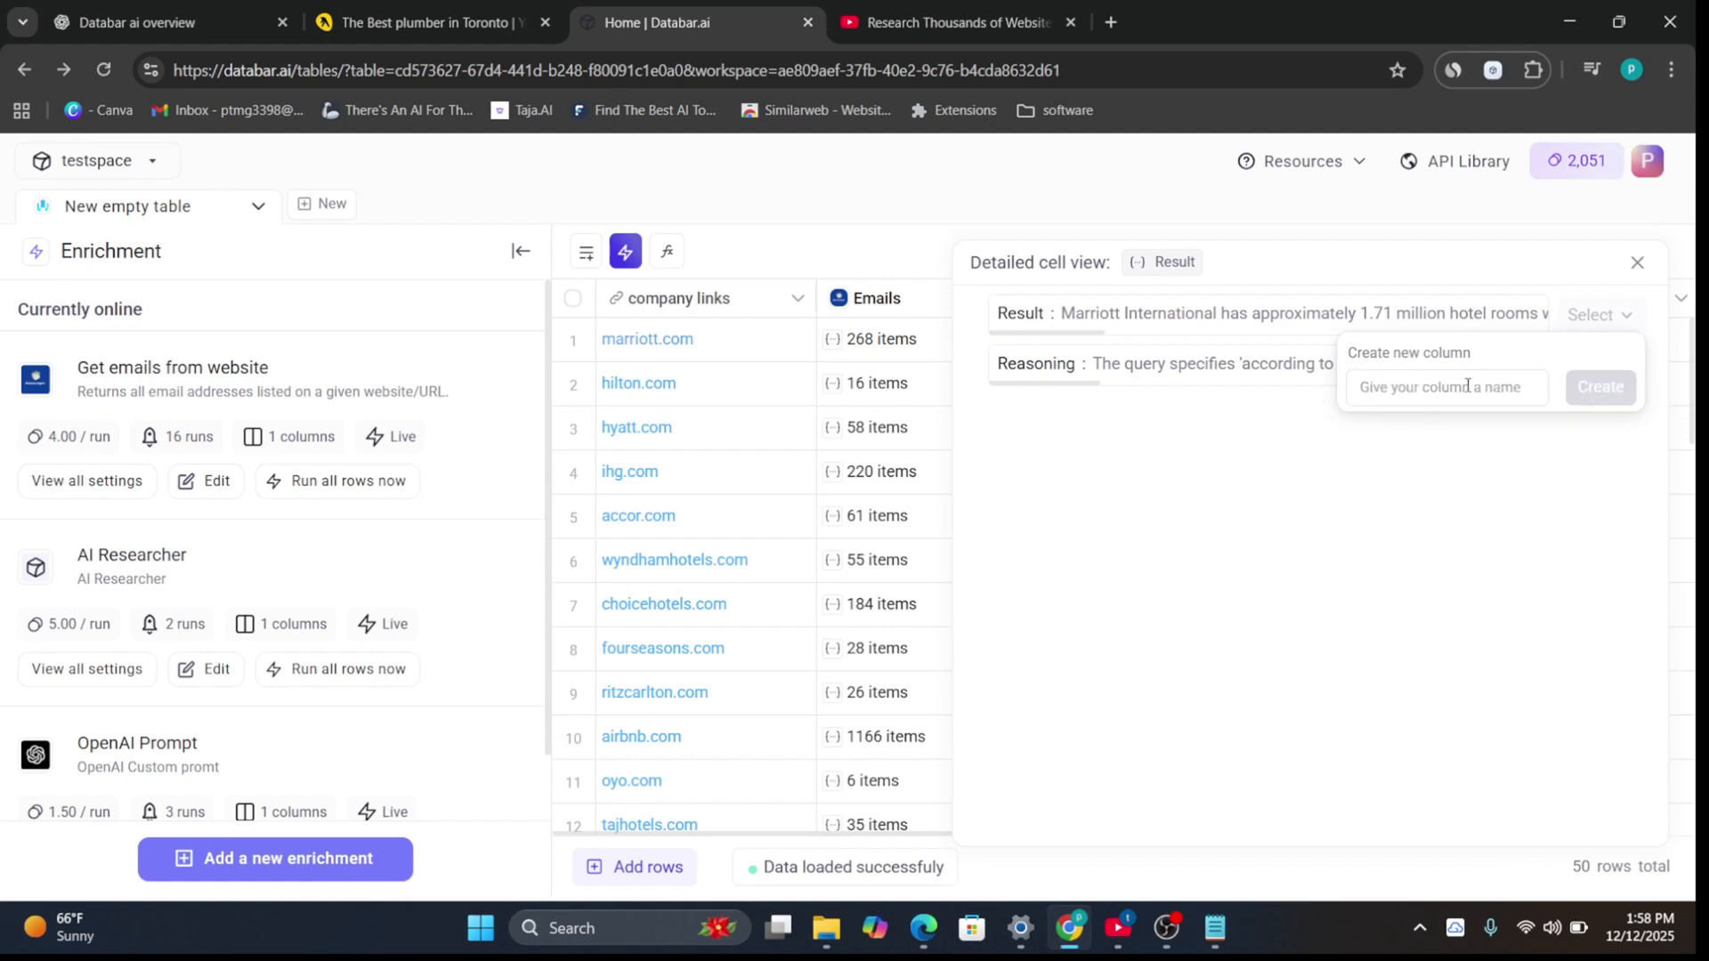
pyautogui.write('rooms')
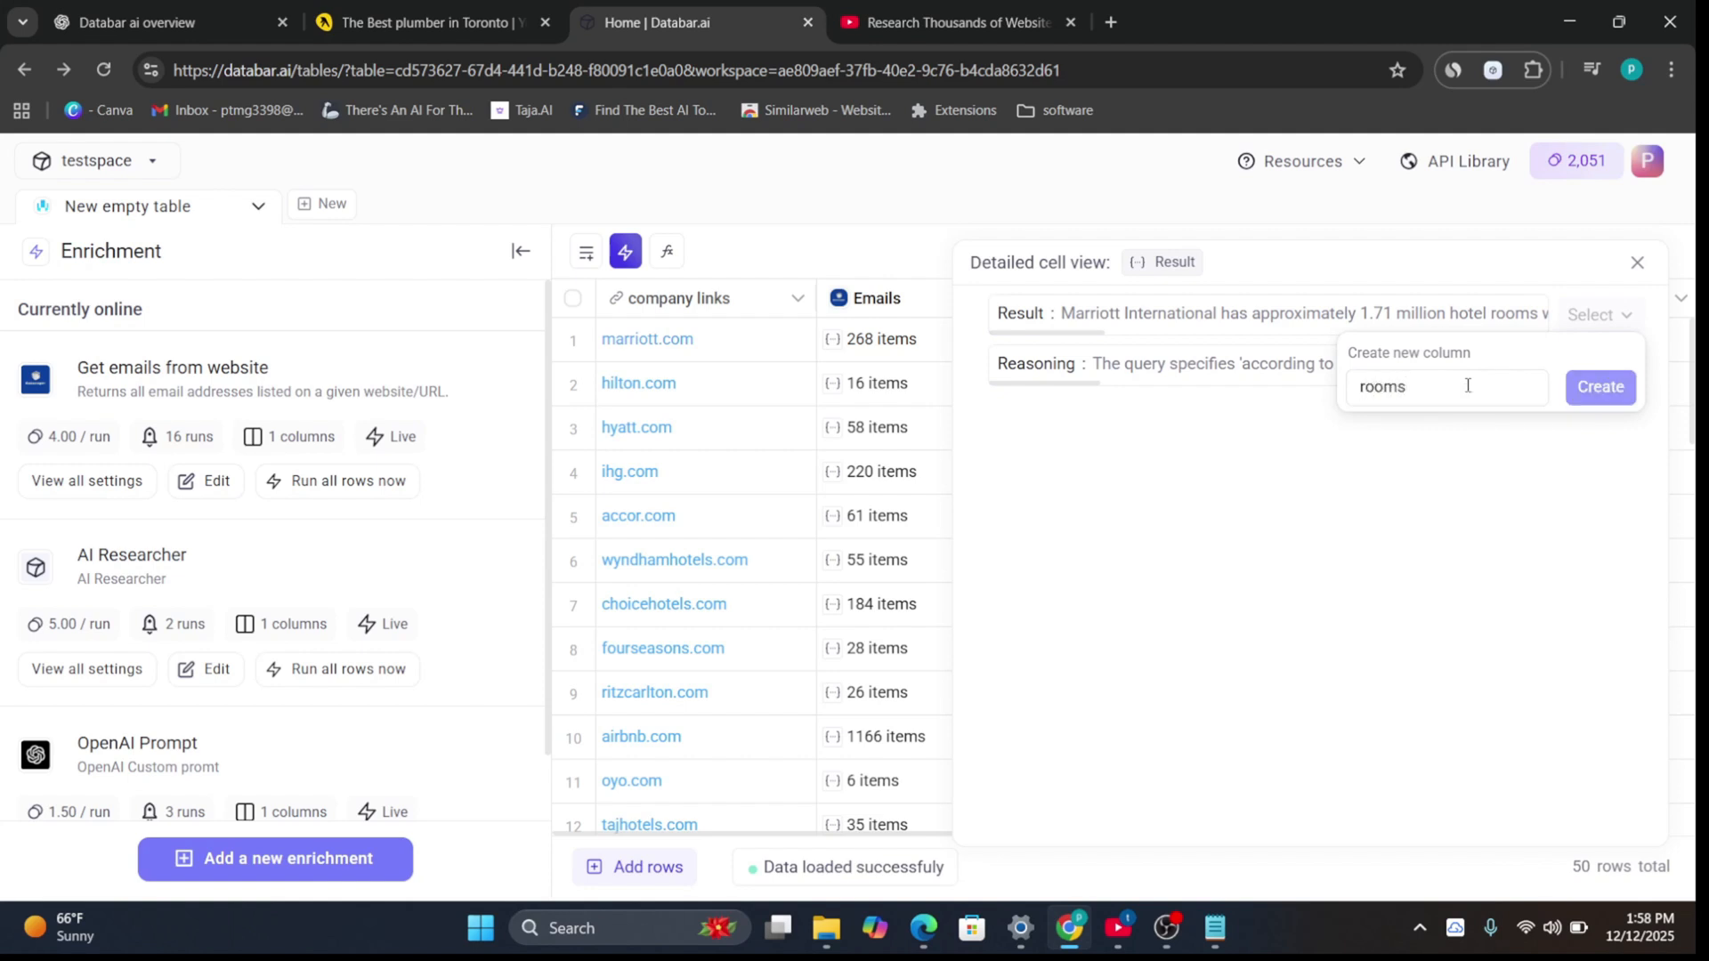
pyautogui.click(1608, 399)
pyautogui.click(1637, 262)
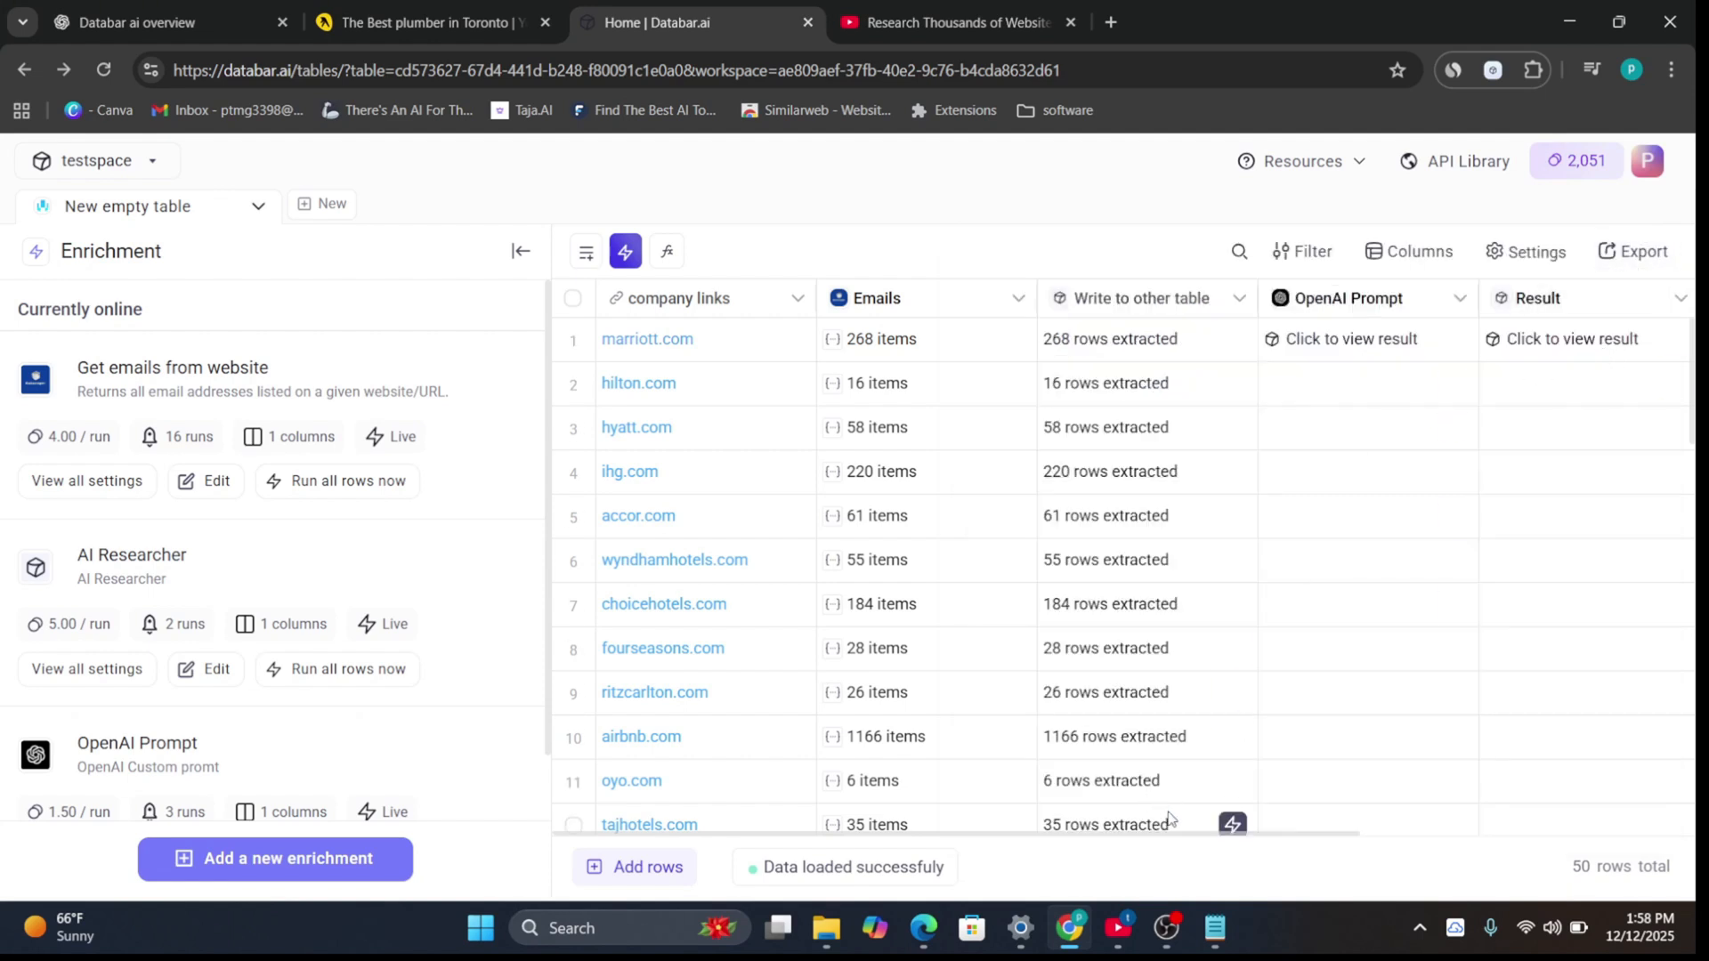
pyautogui.moveTo(1194, 834); pyautogui.dragTo(1486, 868)
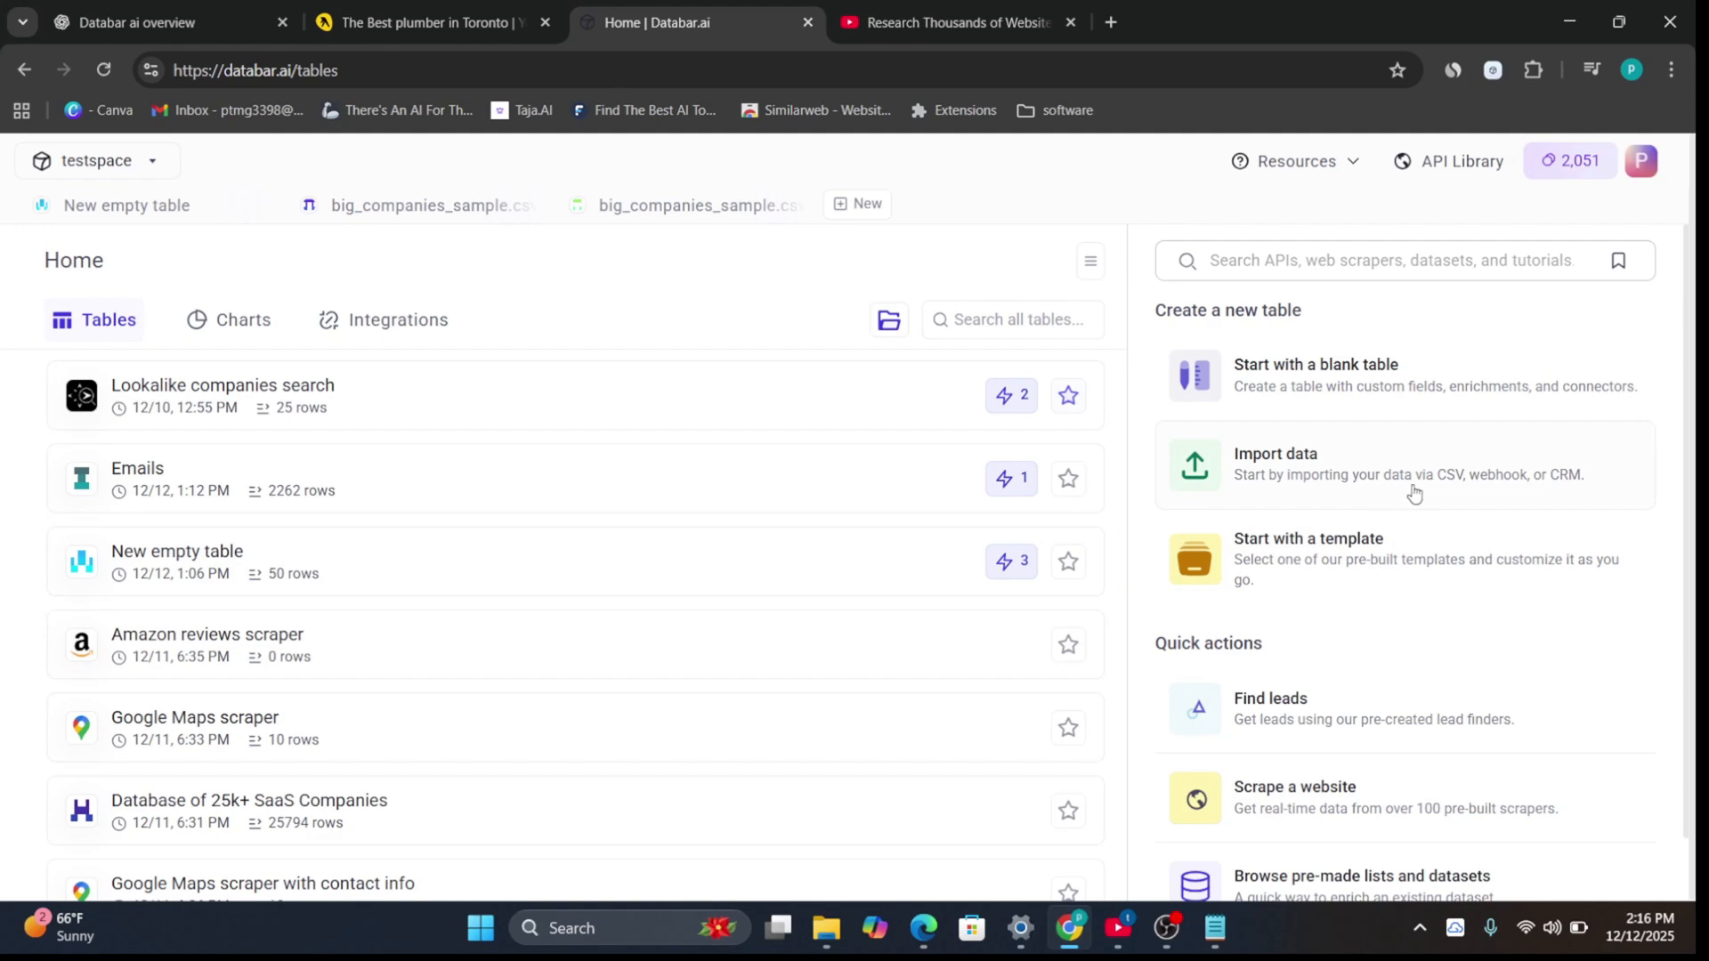
# Step: Import the big_companies_sample file from Downloads as a new table
pyautogui.click(1306, 465)
pyautogui.click(328, 406)
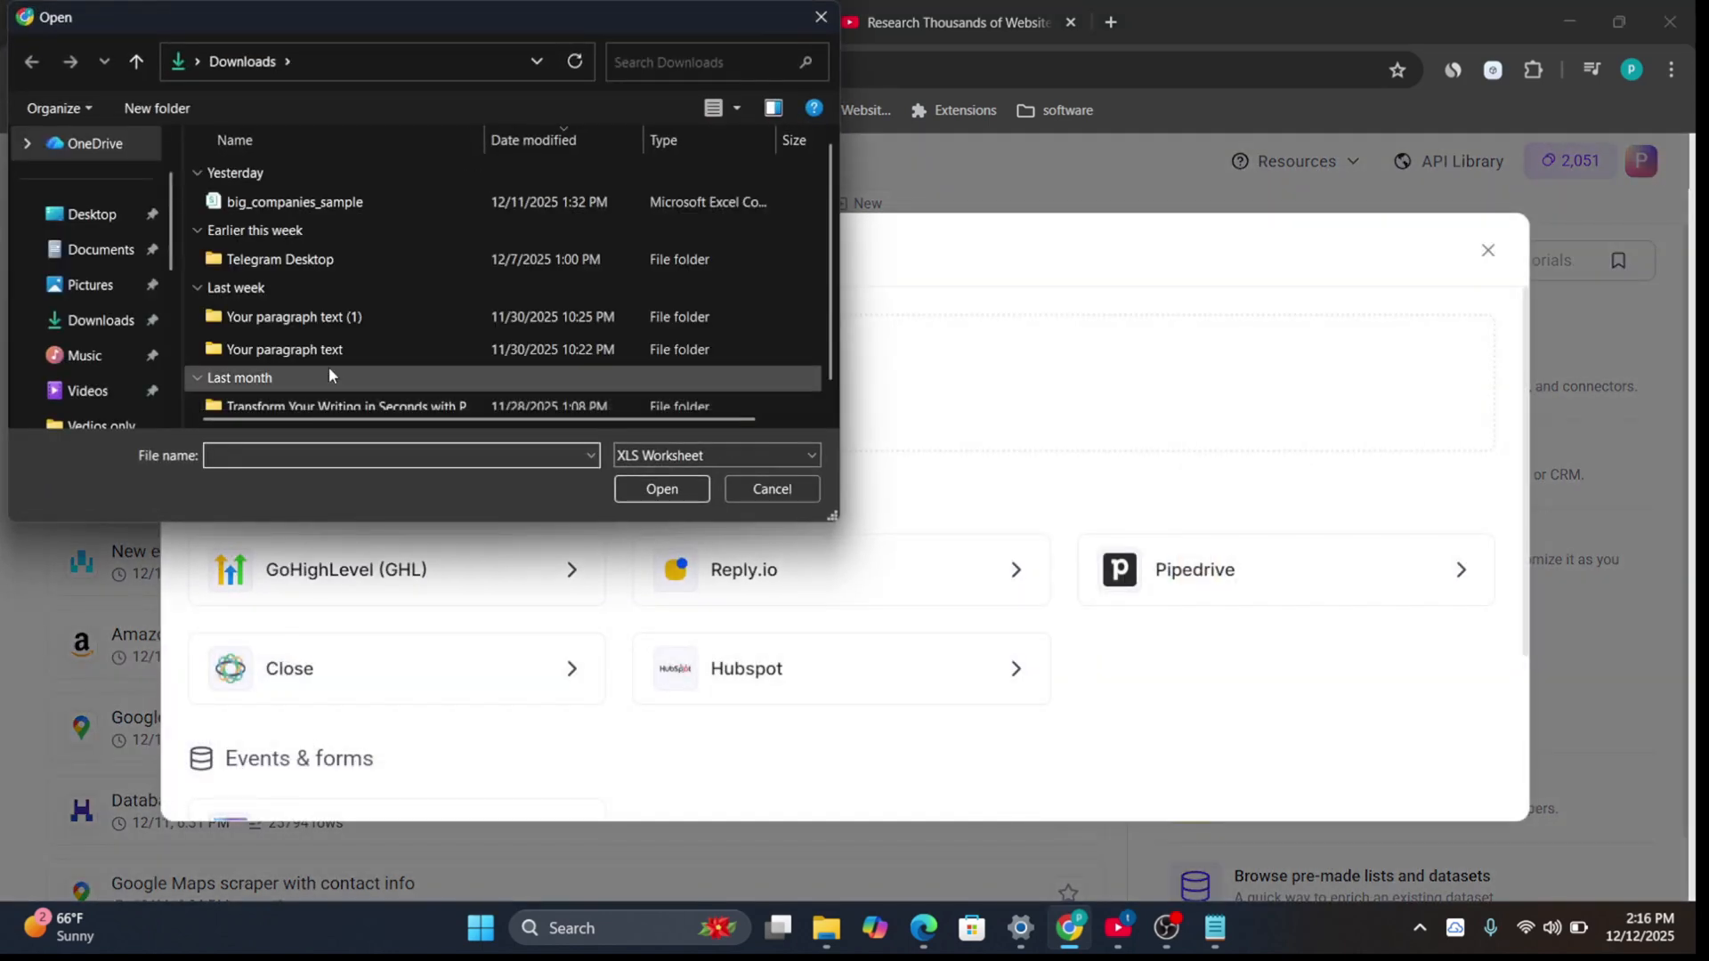
pyautogui.click(397, 210)
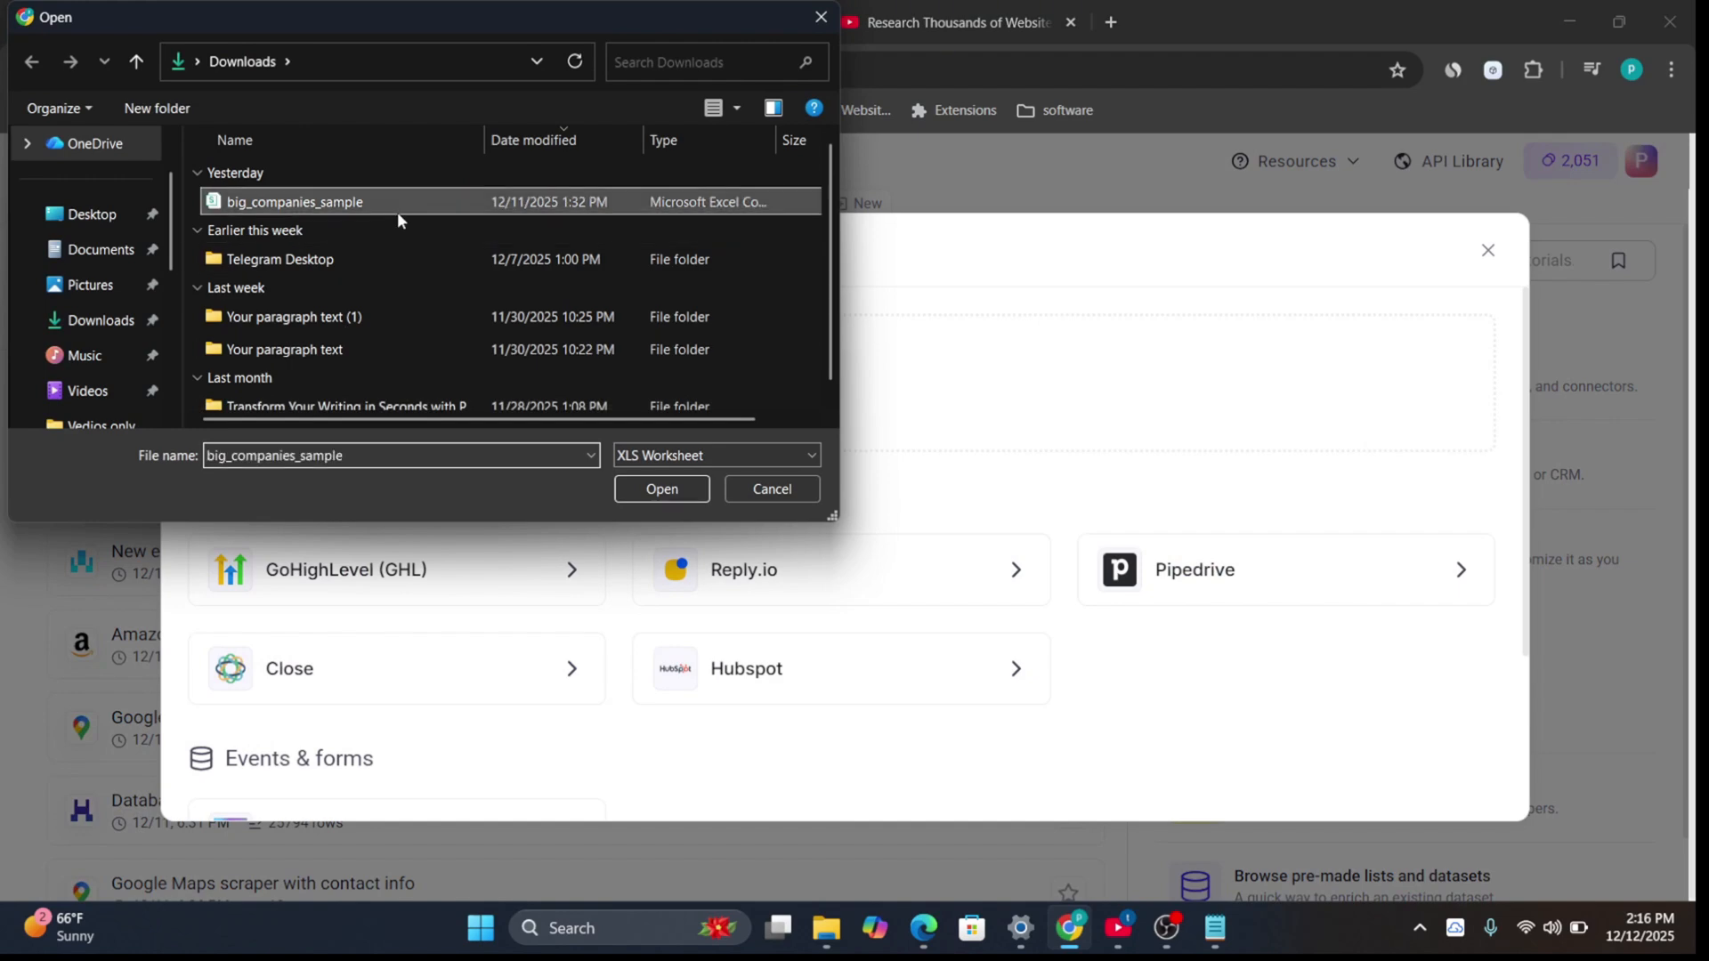
pyautogui.click(659, 488)
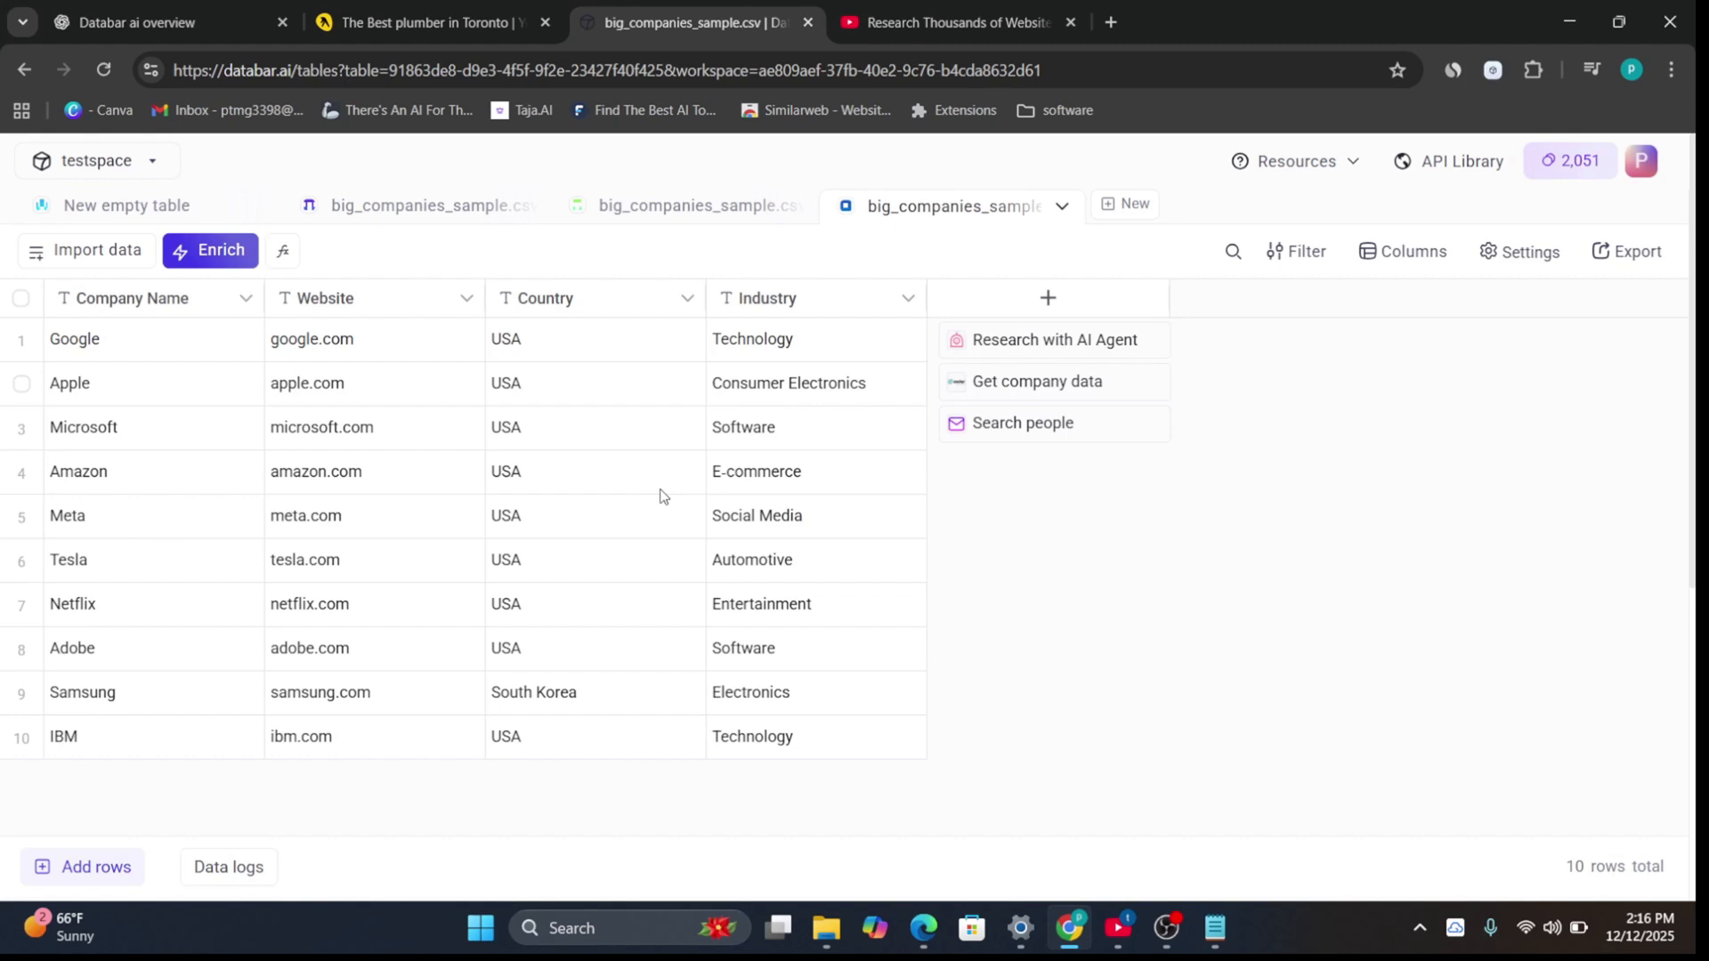
# Step: Examine the person and company enrichments available for the imported companies table
pyautogui.click(227, 254)
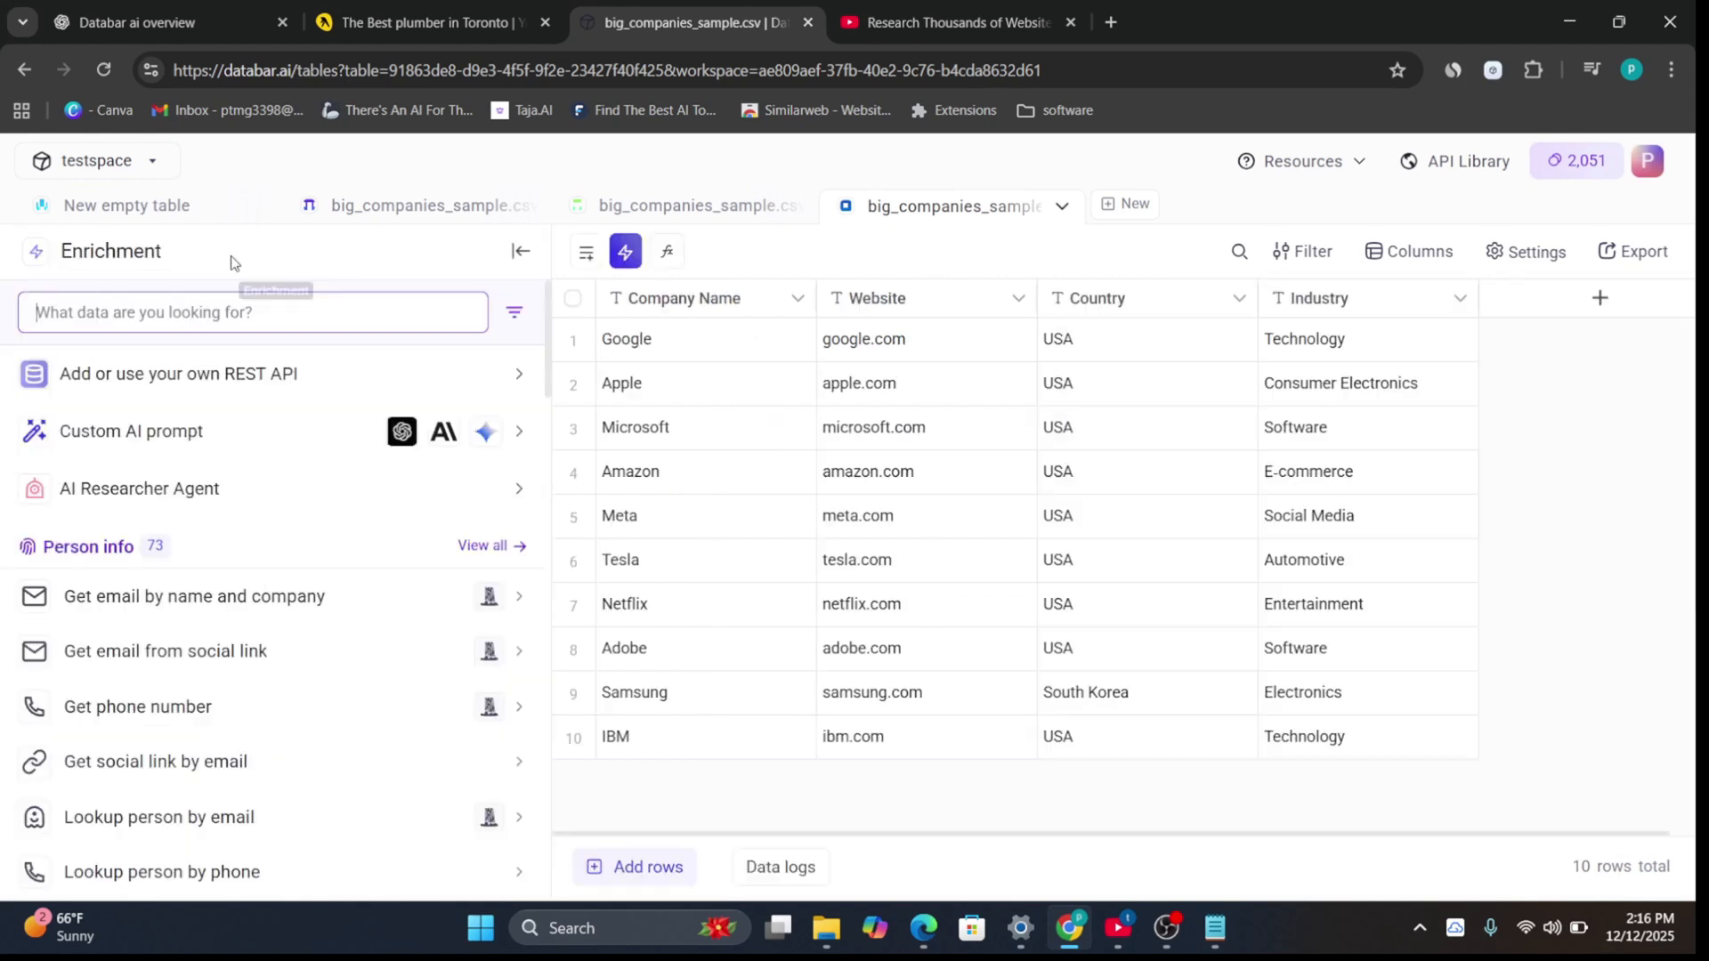
pyautogui.scroll(-1, 110, 678)
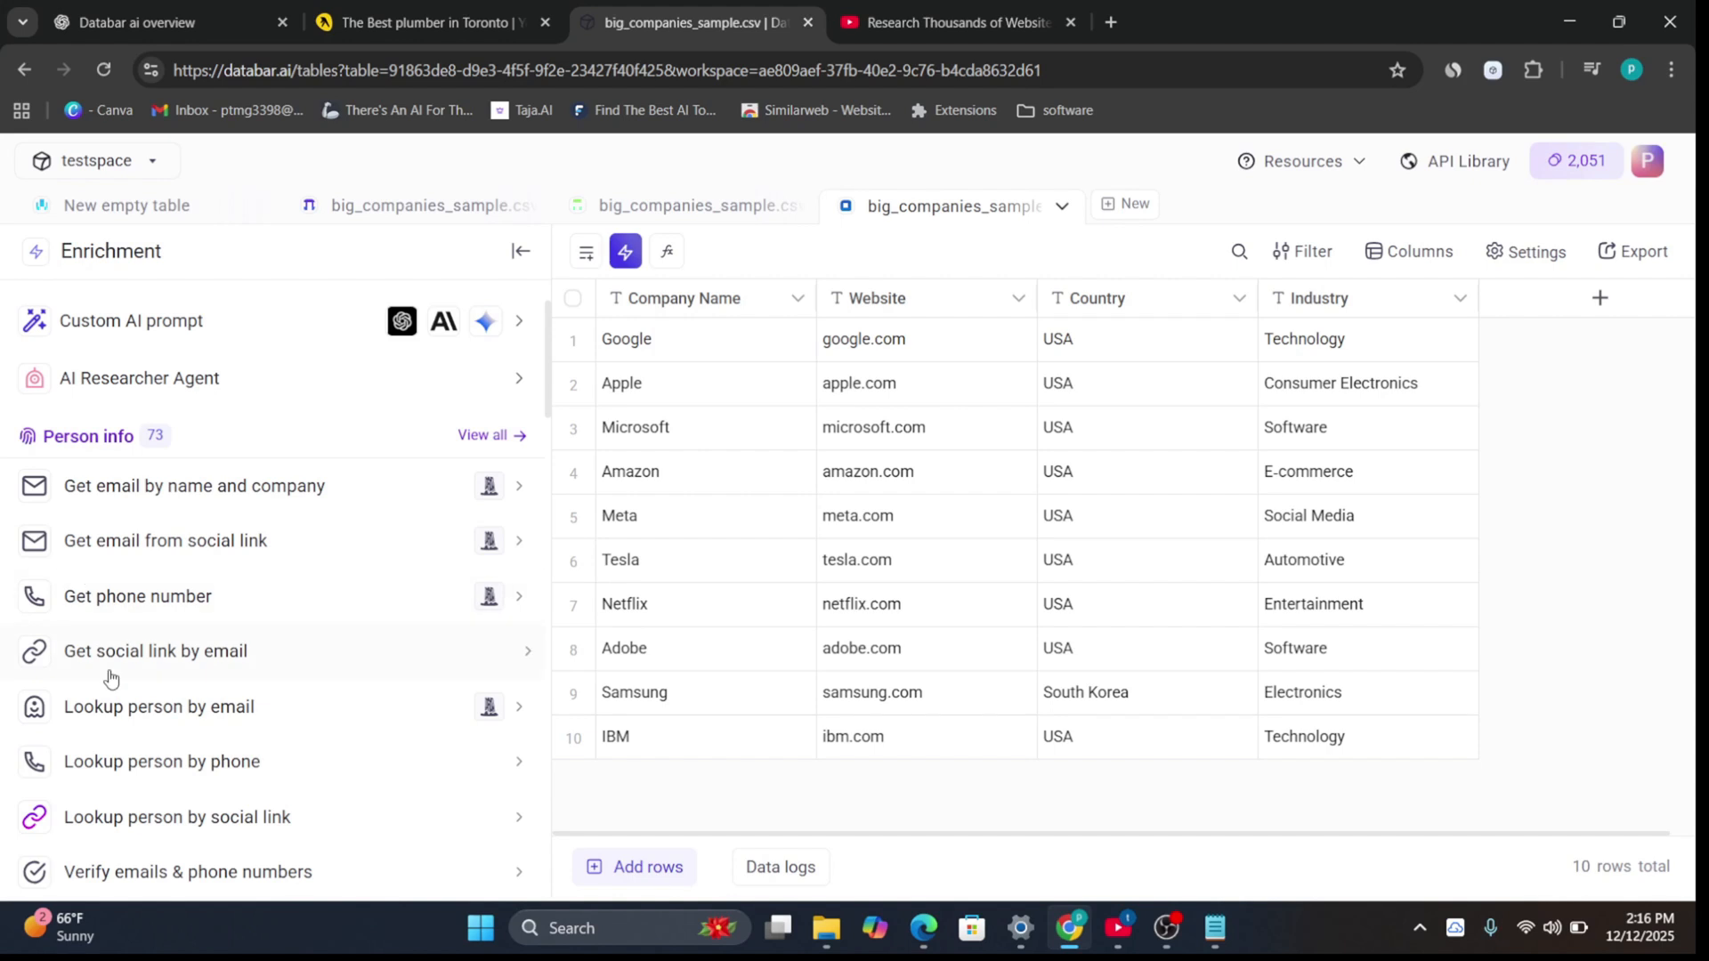
pyautogui.scroll(-7, 110, 678)
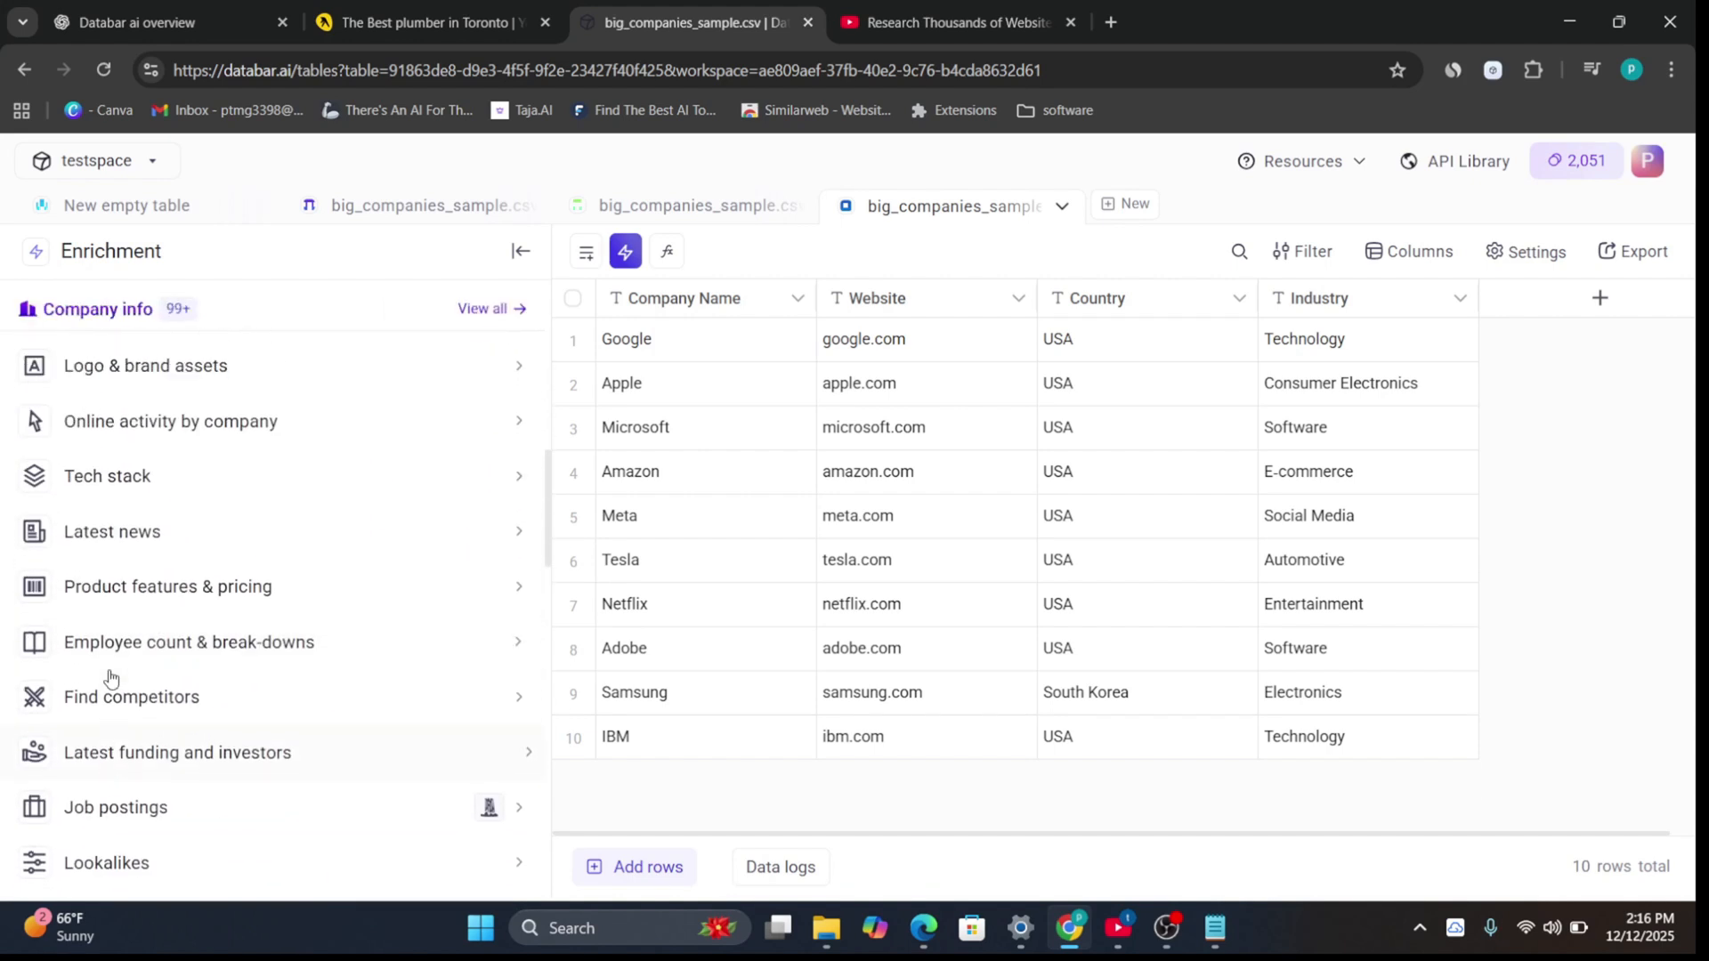
pyautogui.scroll(-1, 128, 513)
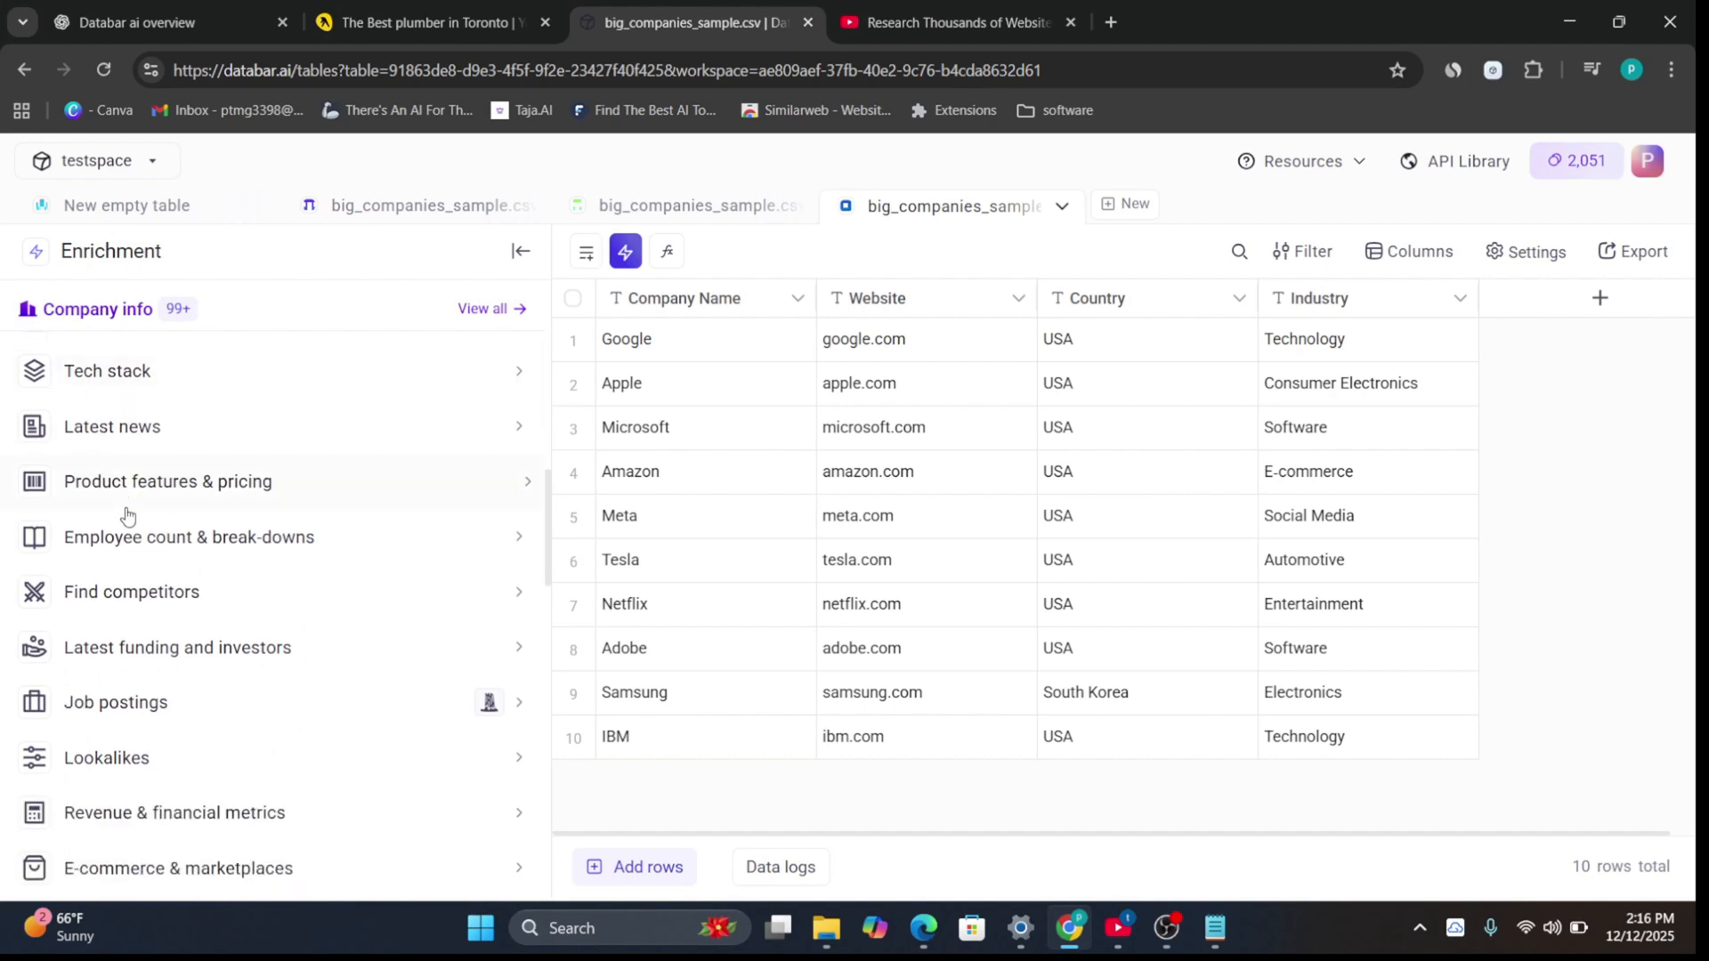
pyautogui.scroll(-2, 128, 514)
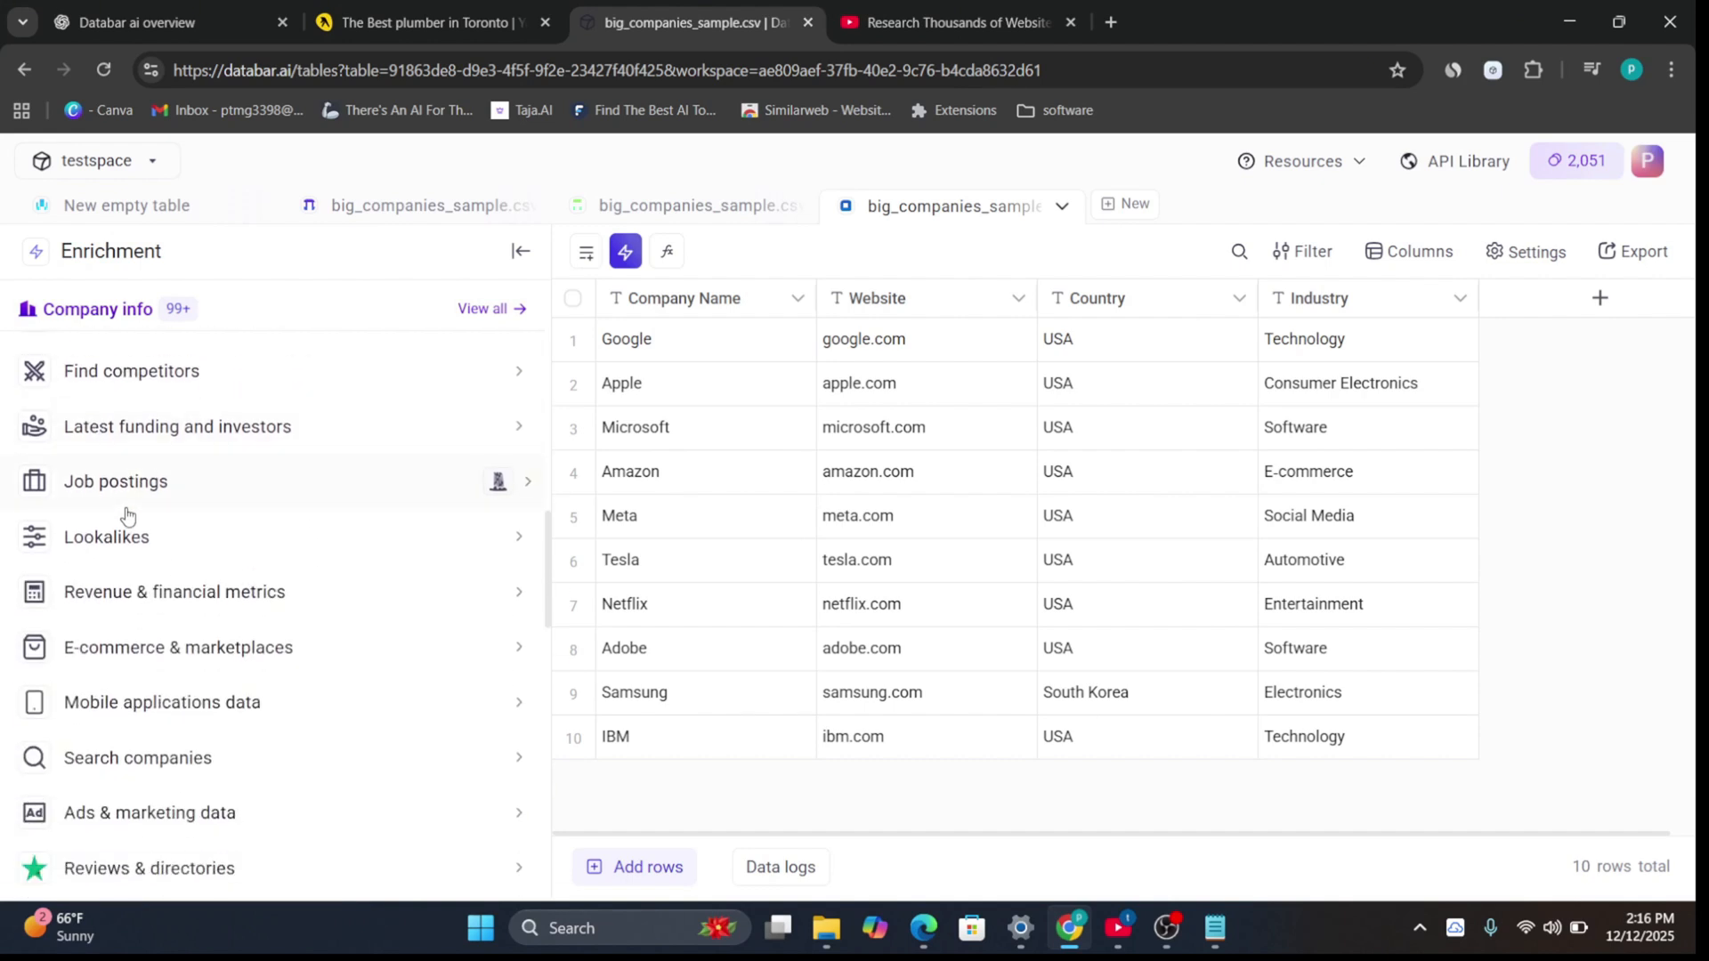
pyautogui.scroll(-1, 127, 514)
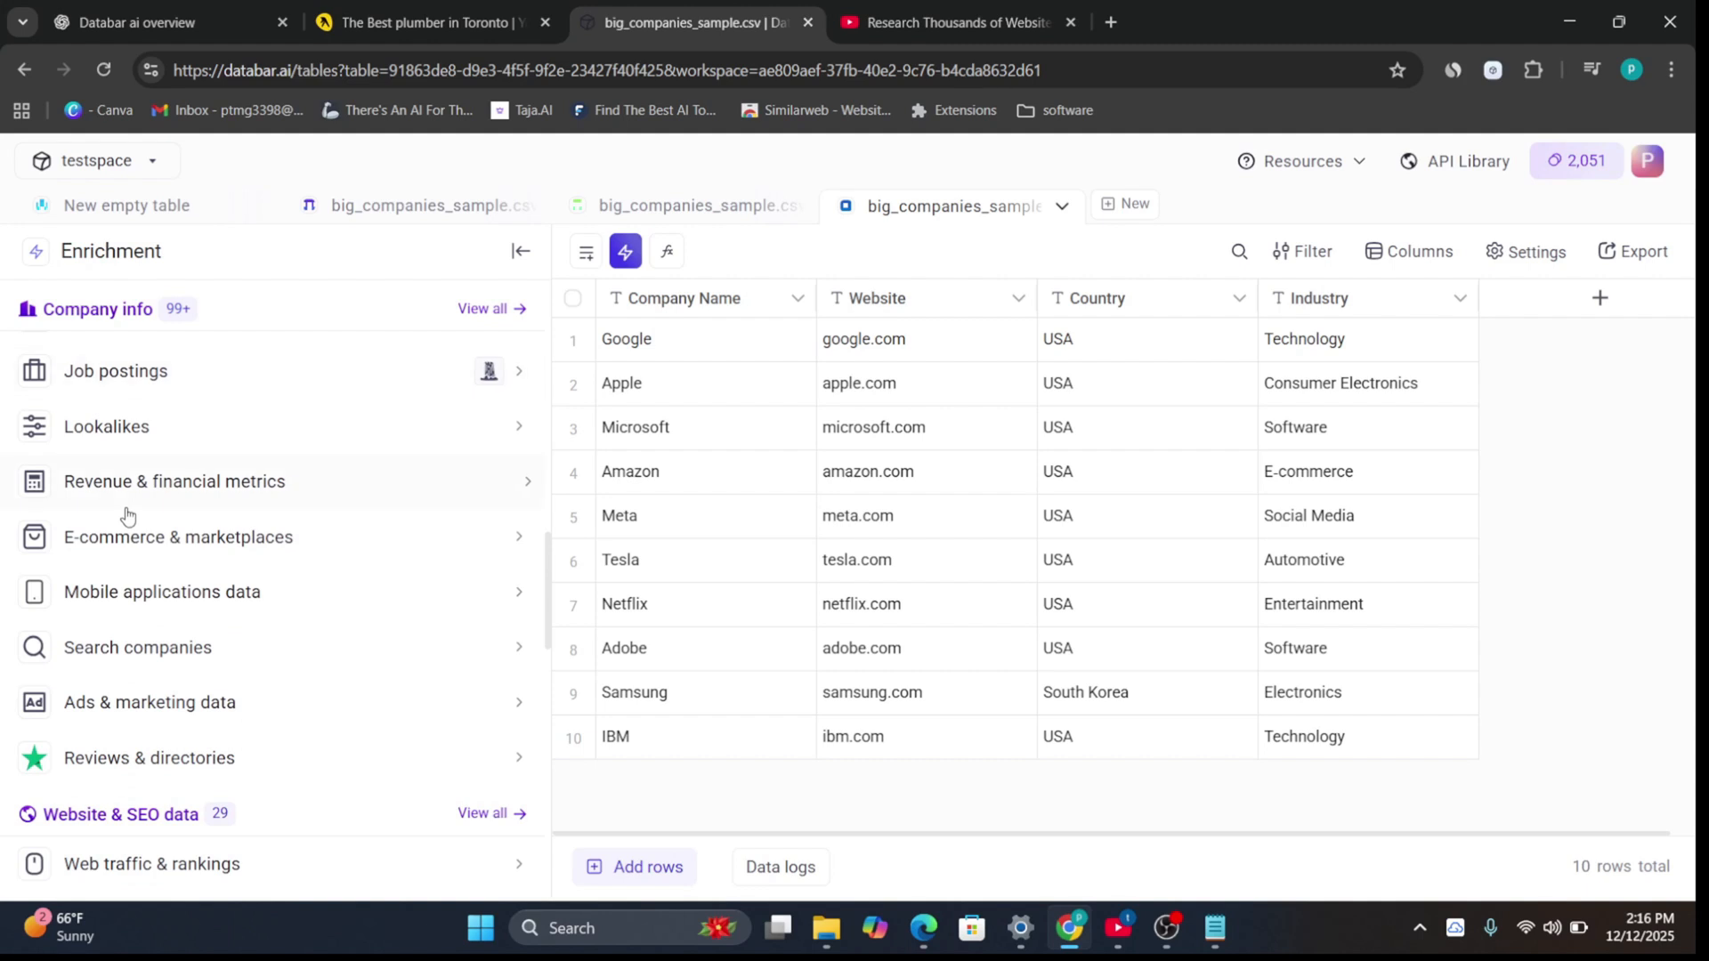
pyautogui.scroll(2, 127, 645)
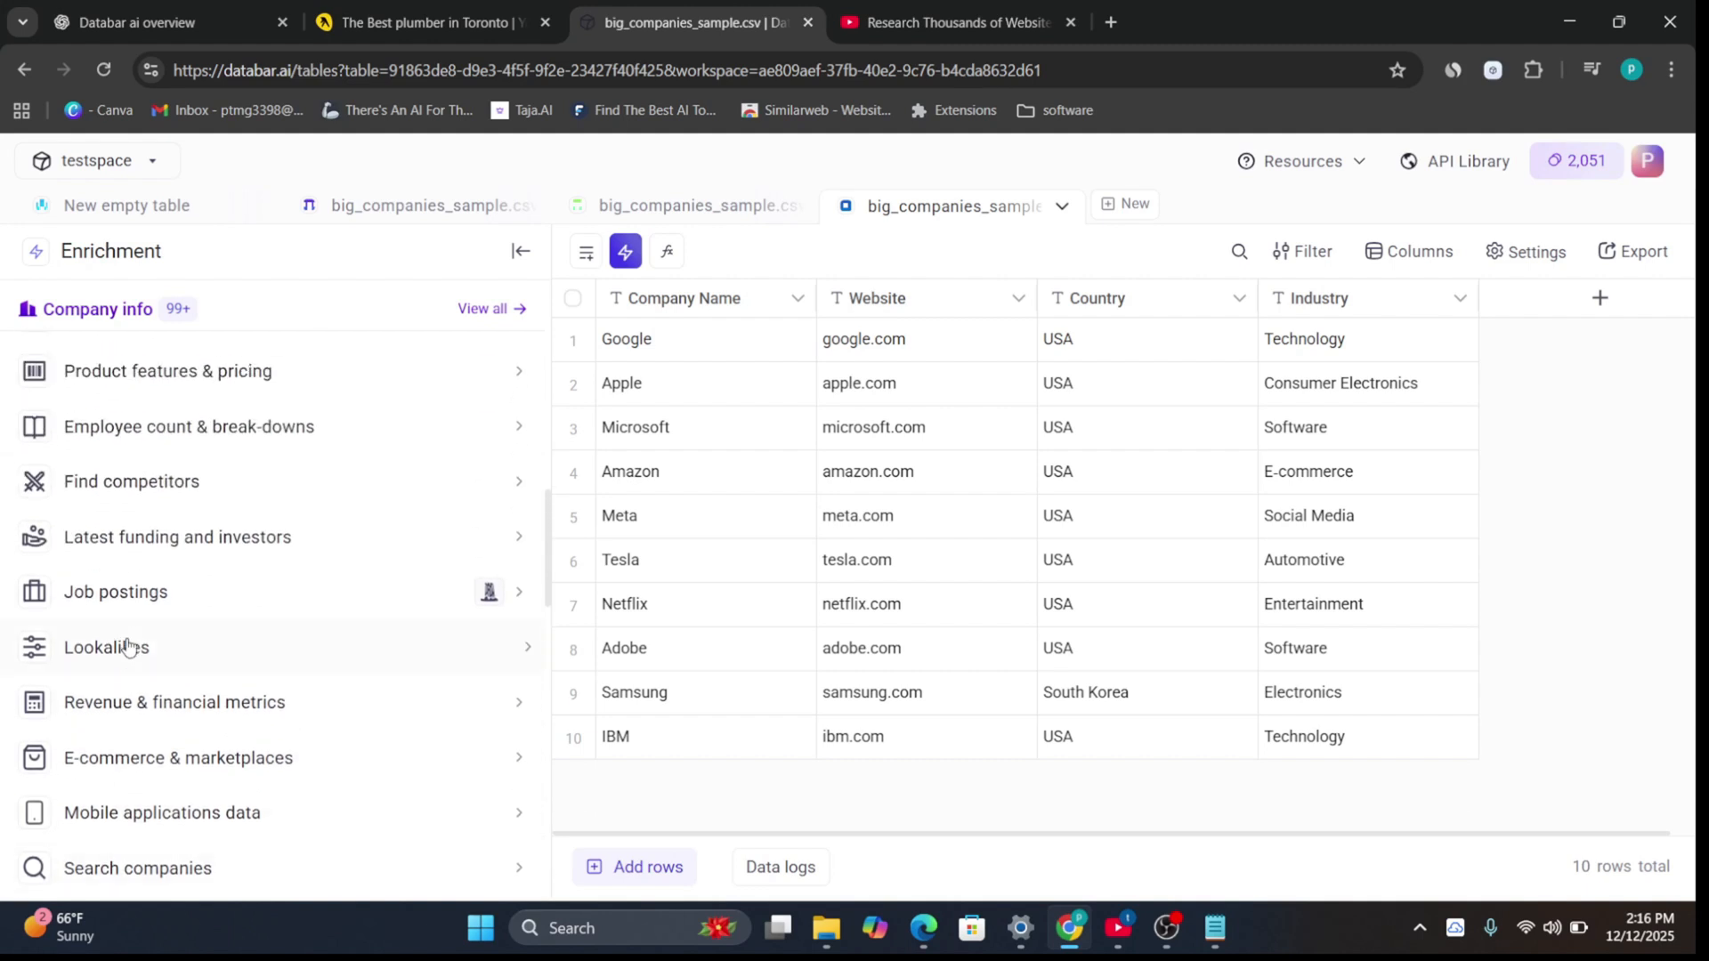
pyautogui.scroll(2, 127, 646)
pyautogui.scroll(1, 127, 645)
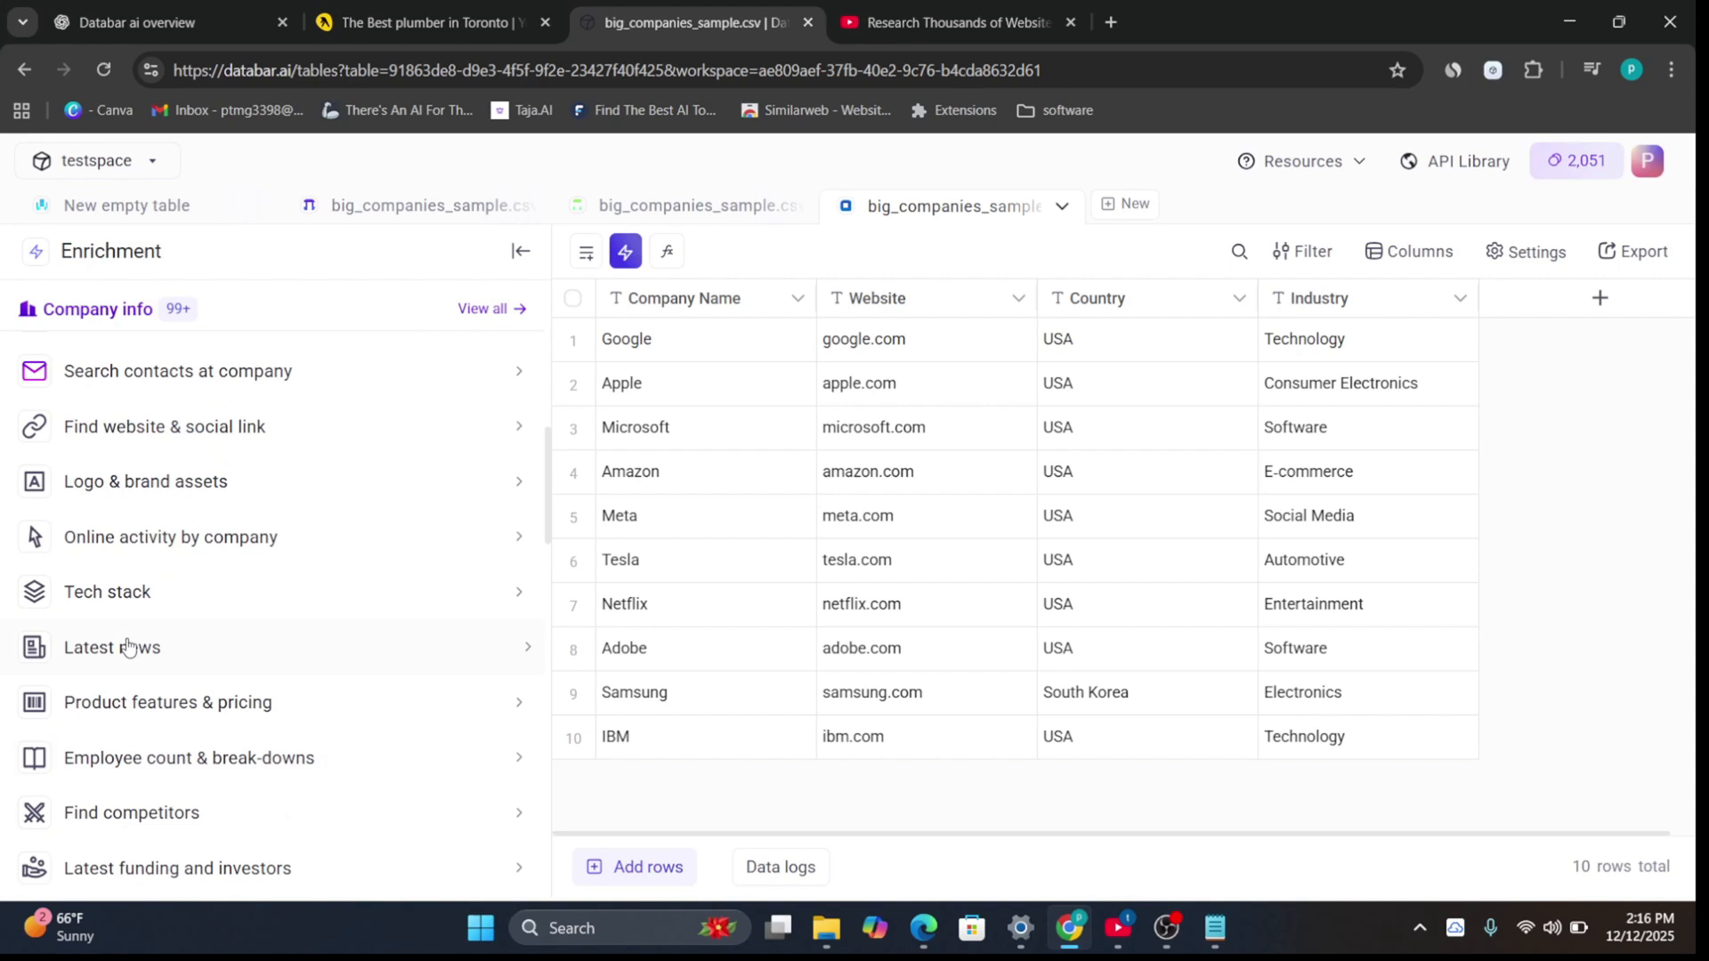
# Step: Install the Get emails from website enrichment, with the domain mapped to the Website column and only Emails added as output
pyautogui.click(265, 380)
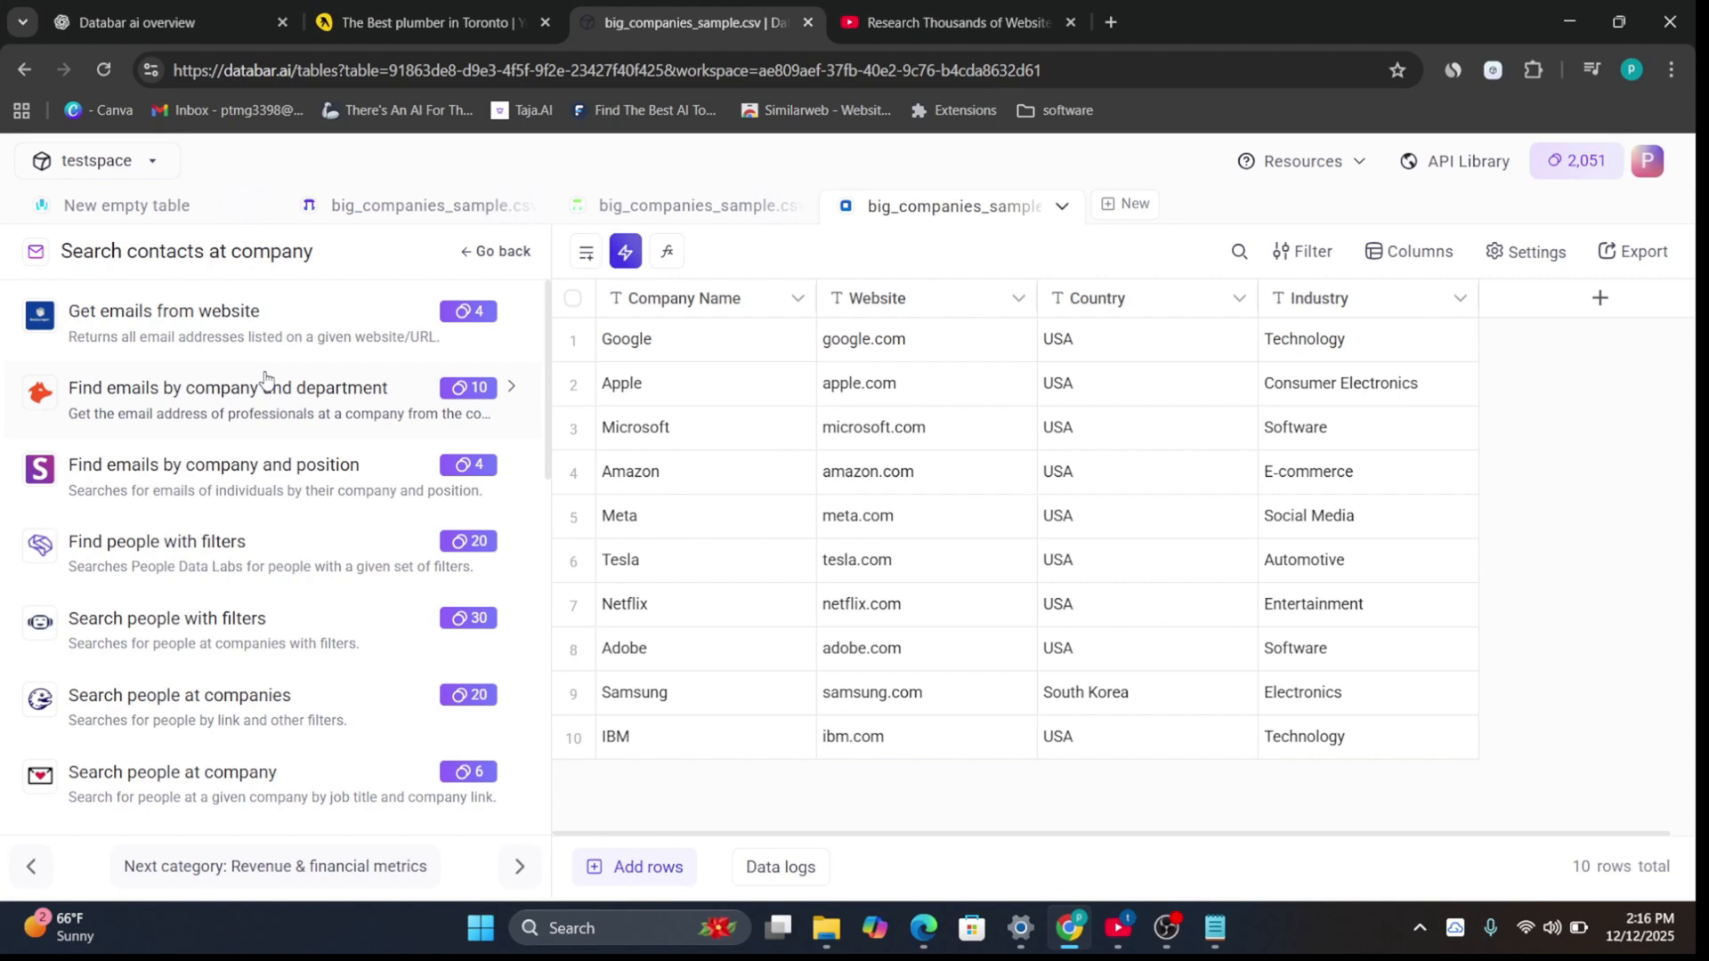
pyautogui.click(489, 322)
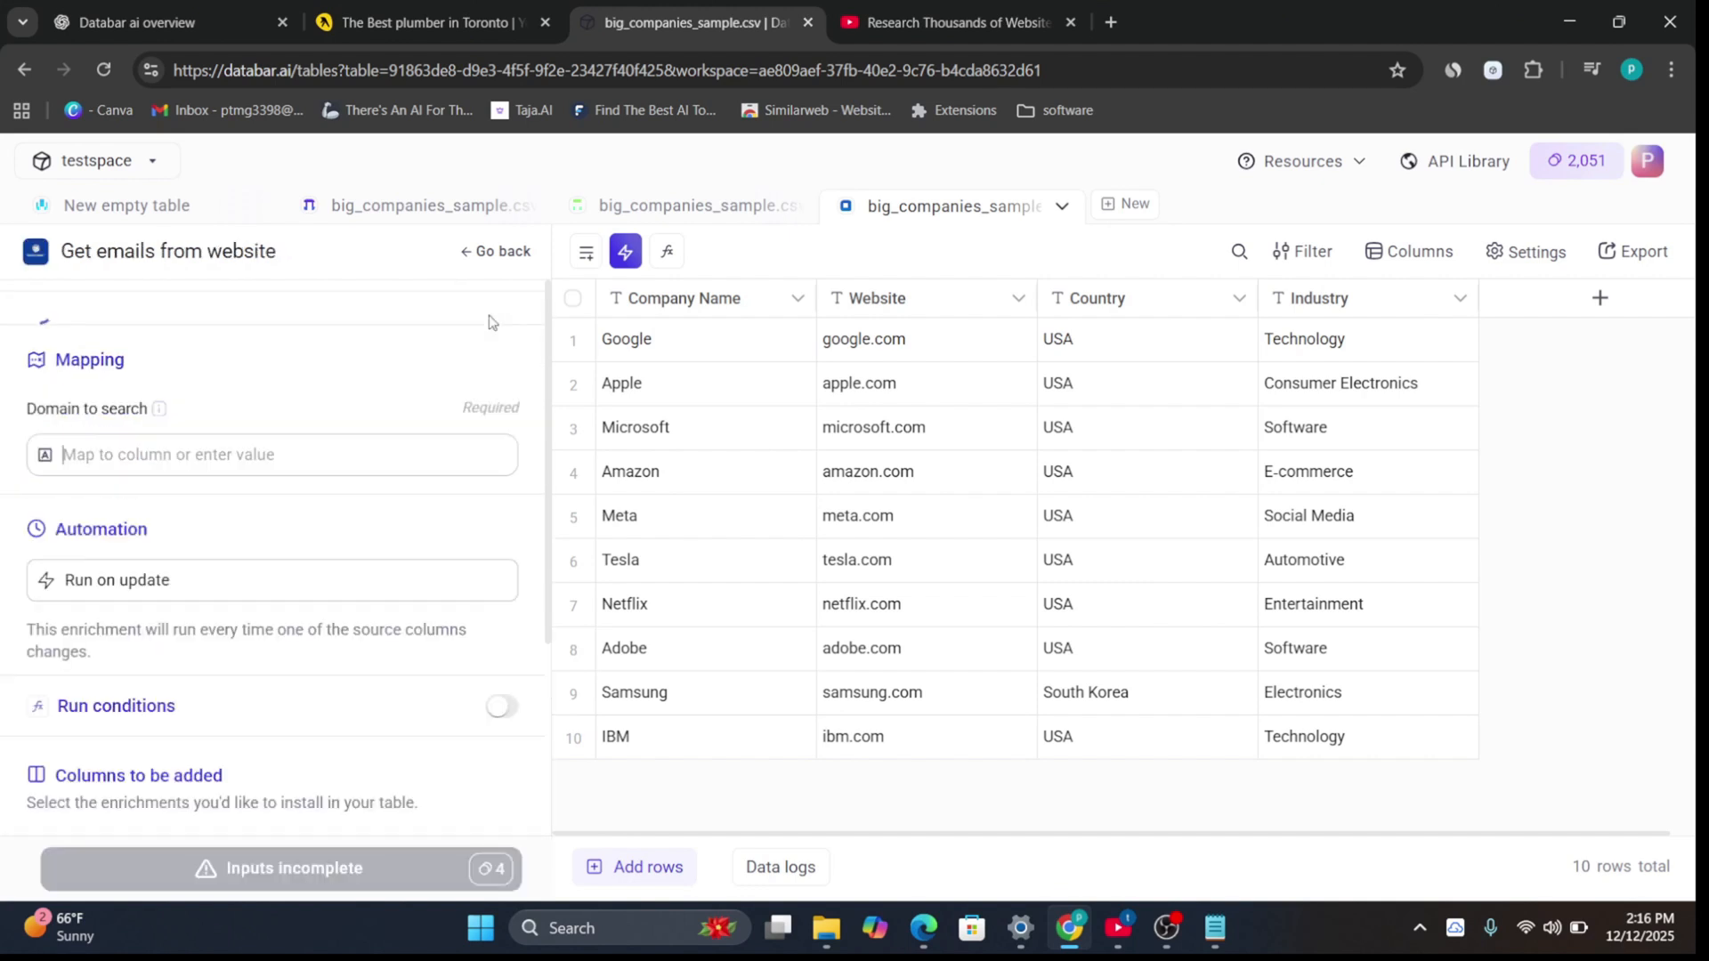
pyautogui.click(169, 494)
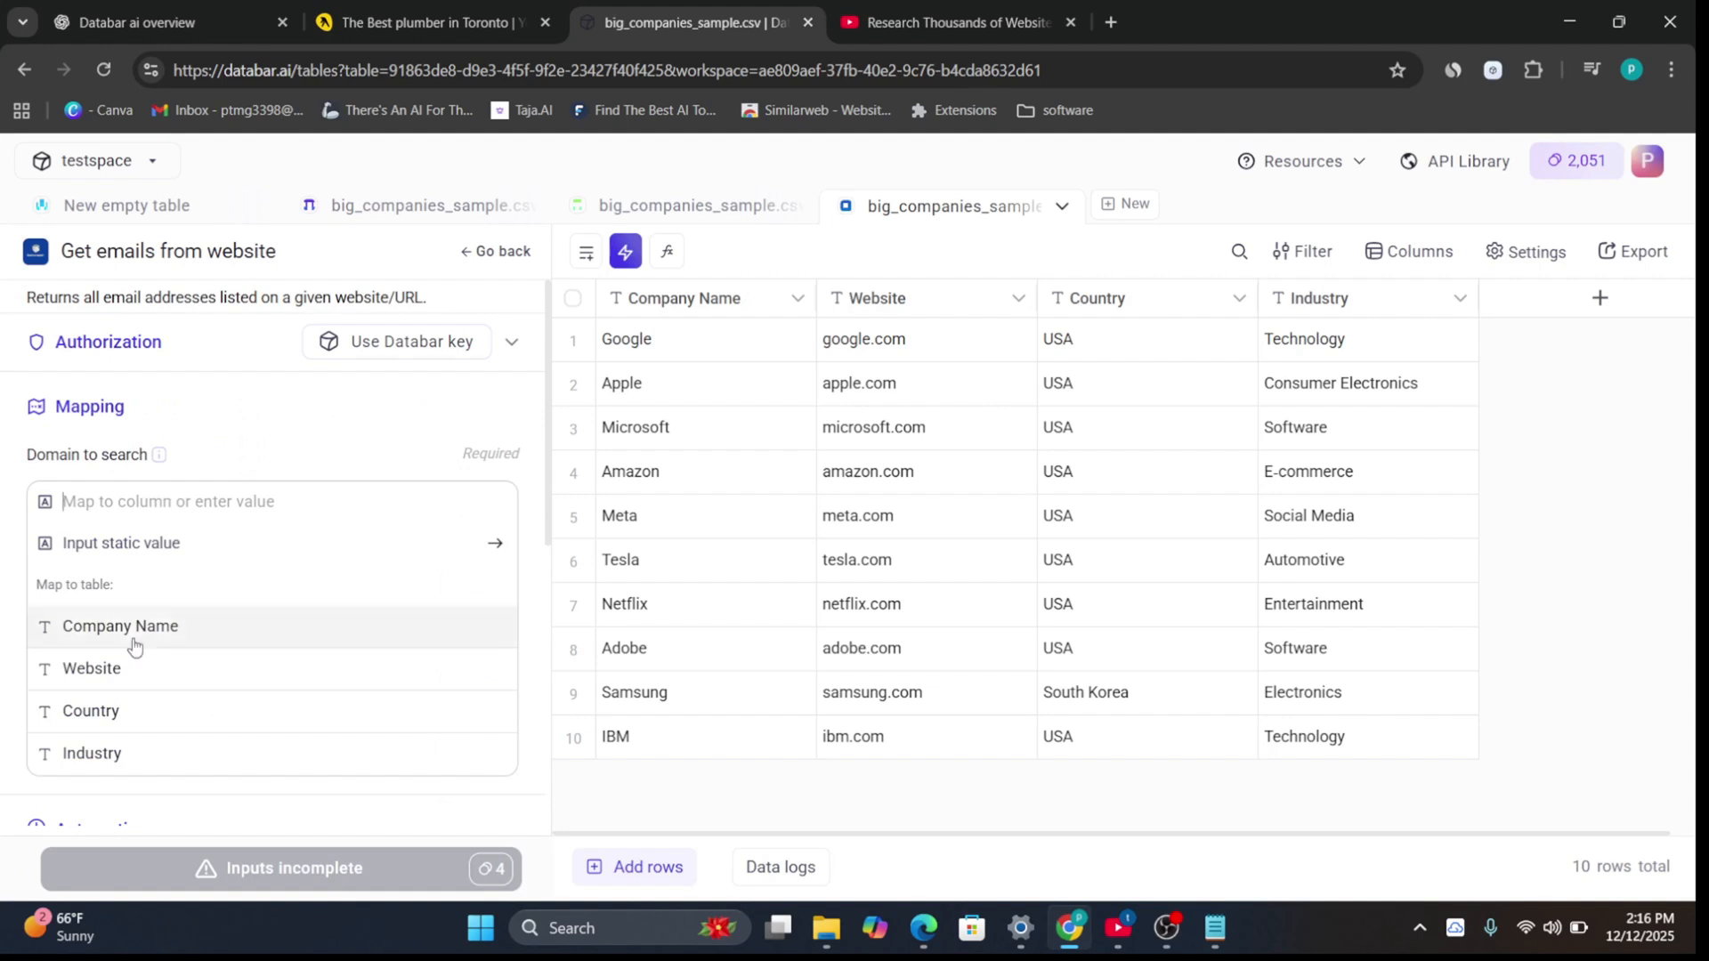
pyautogui.click(132, 670)
pyautogui.scroll(-3, 211, 593)
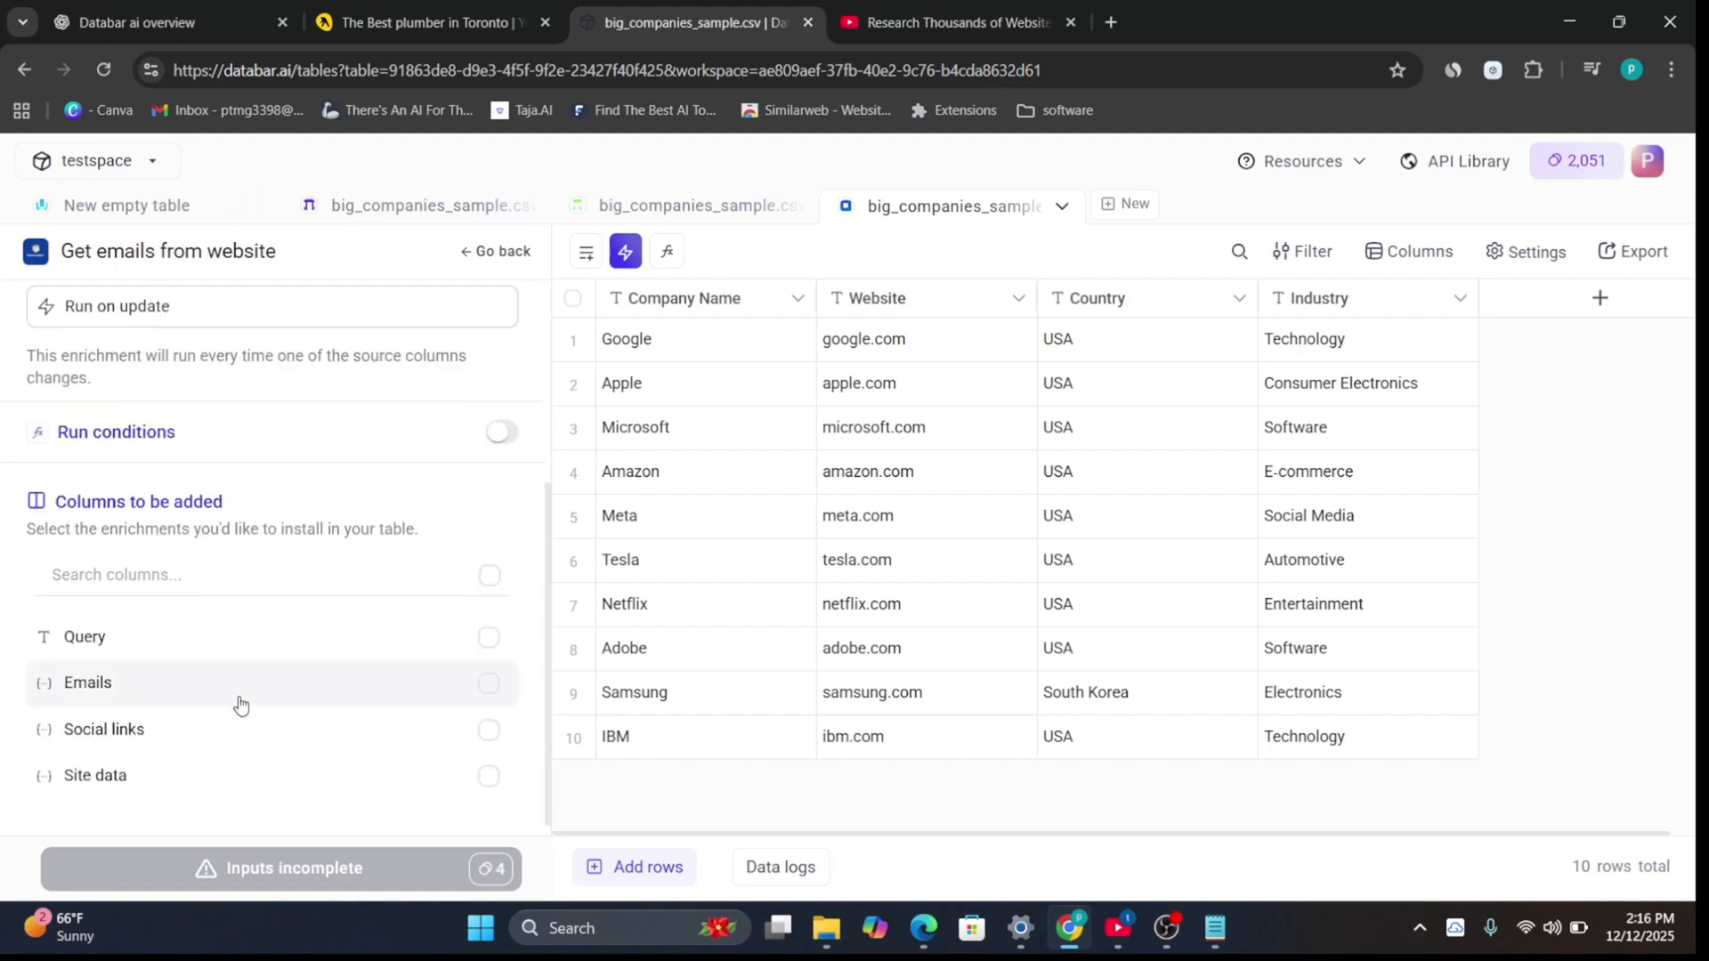
pyautogui.click(259, 695)
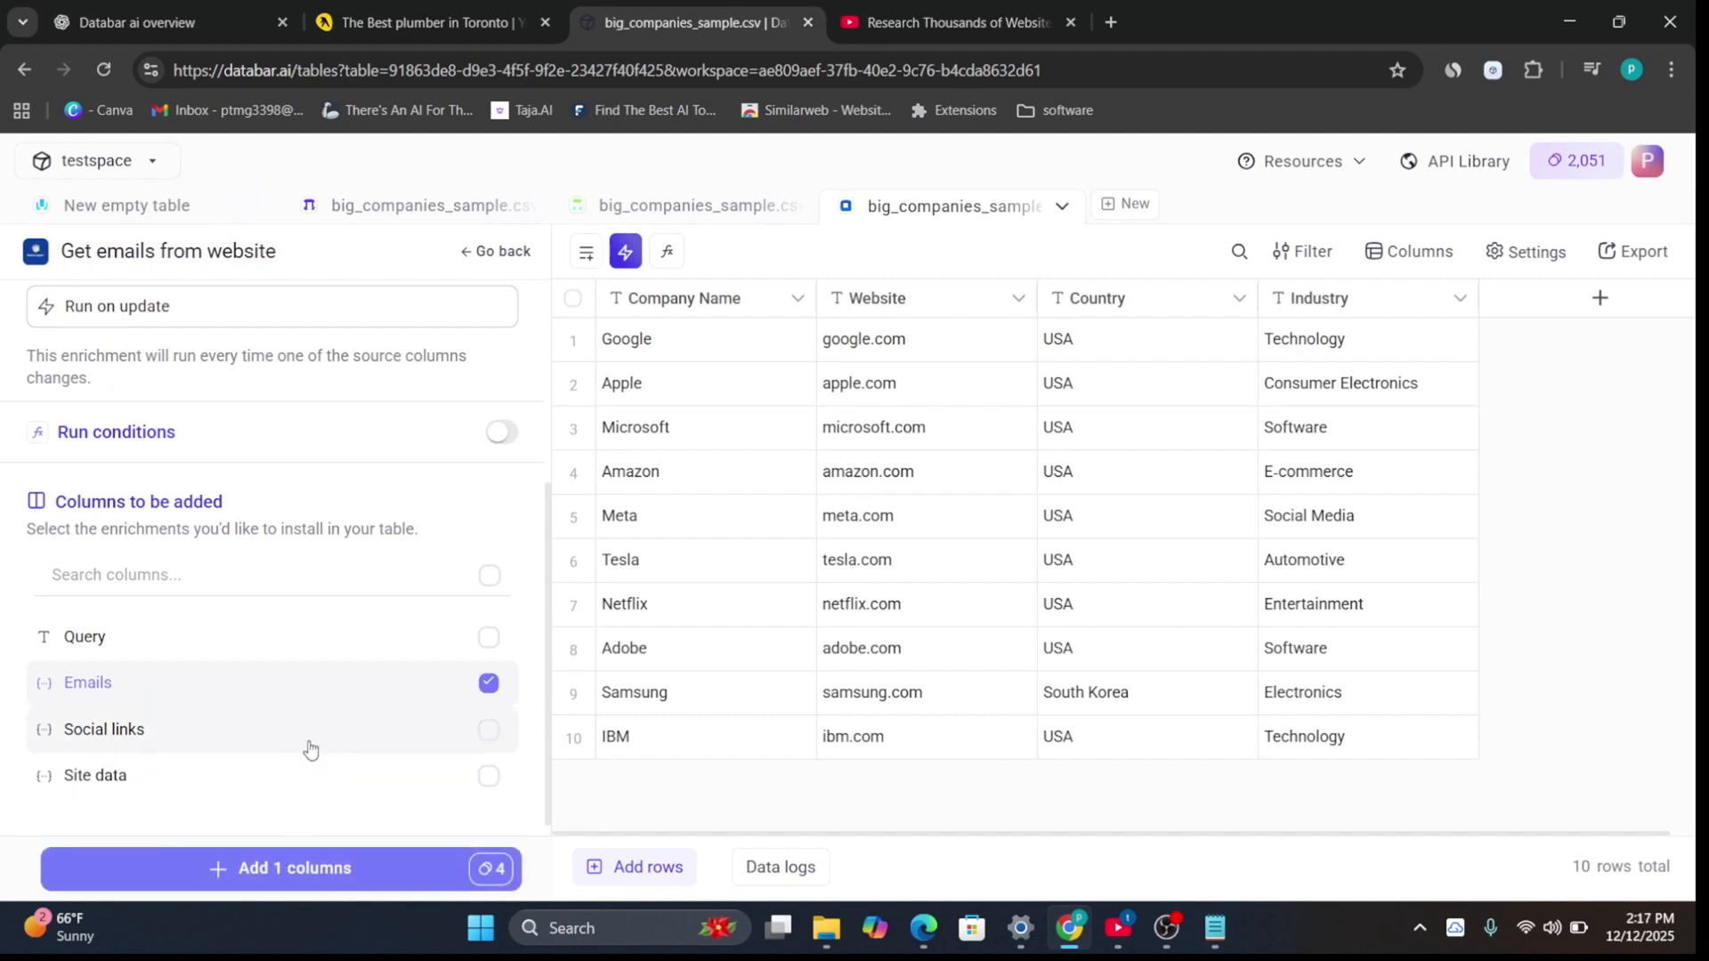
pyautogui.click(377, 882)
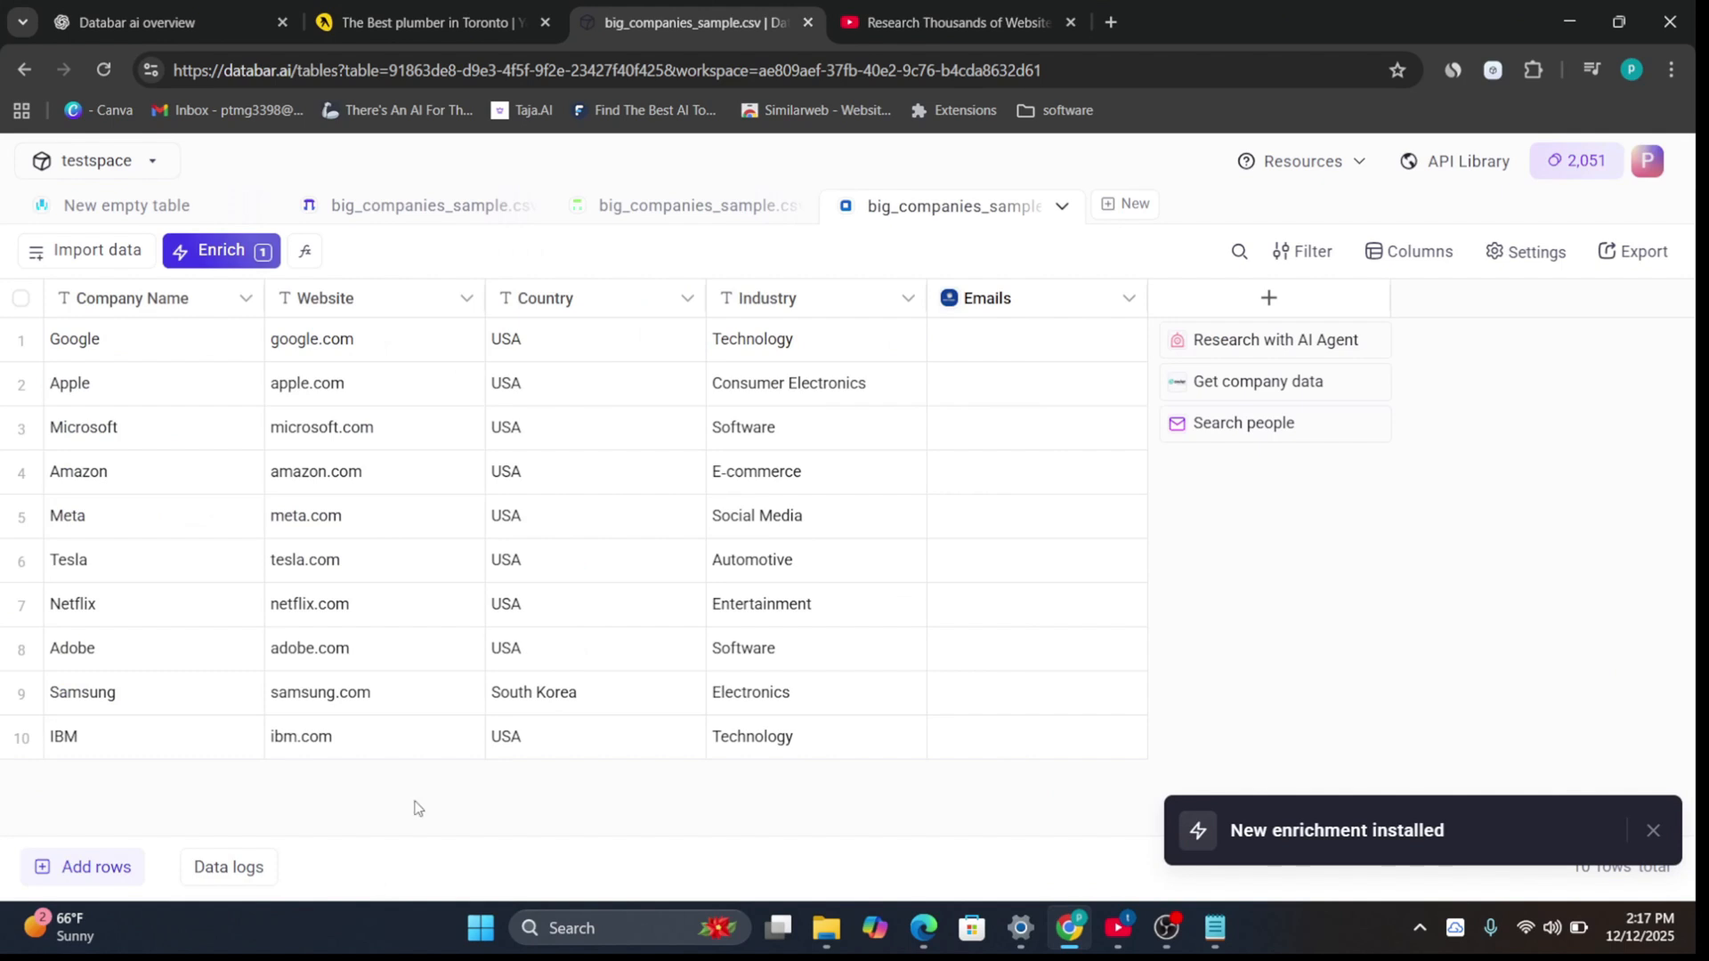
# Step: Run the Emails enrichment on the Google, Apple and Microsoft rows only
pyautogui.click(1122, 339)
pyautogui.click(1122, 383)
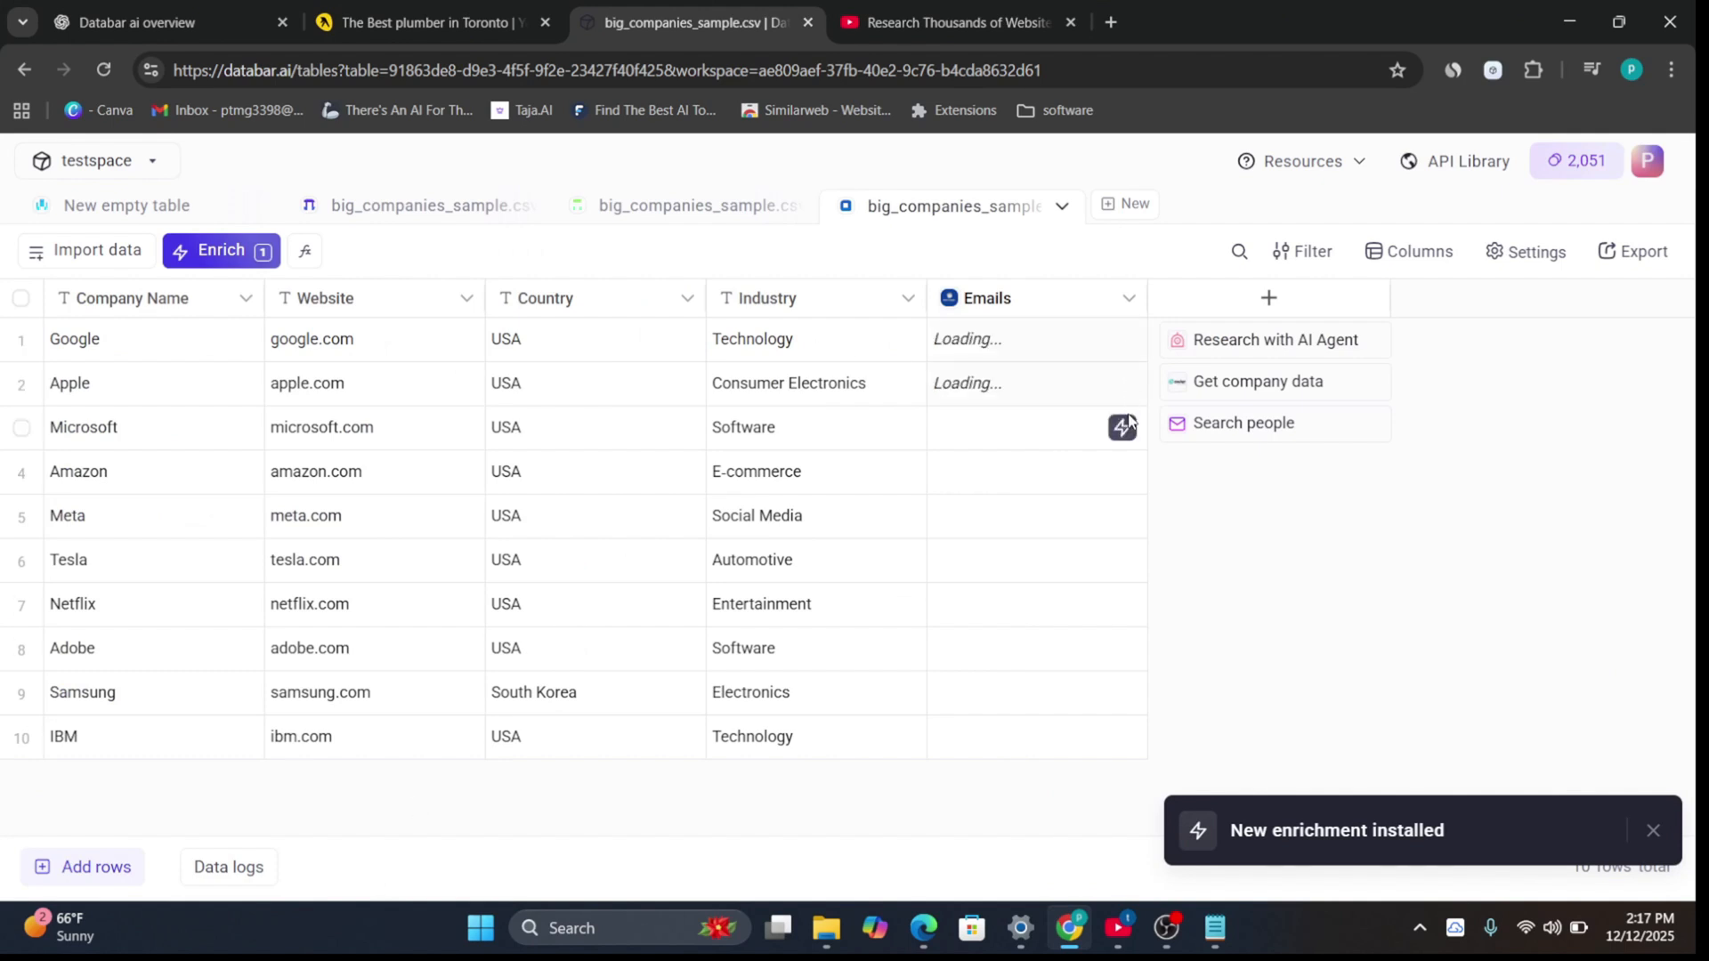
pyautogui.click(1126, 432)
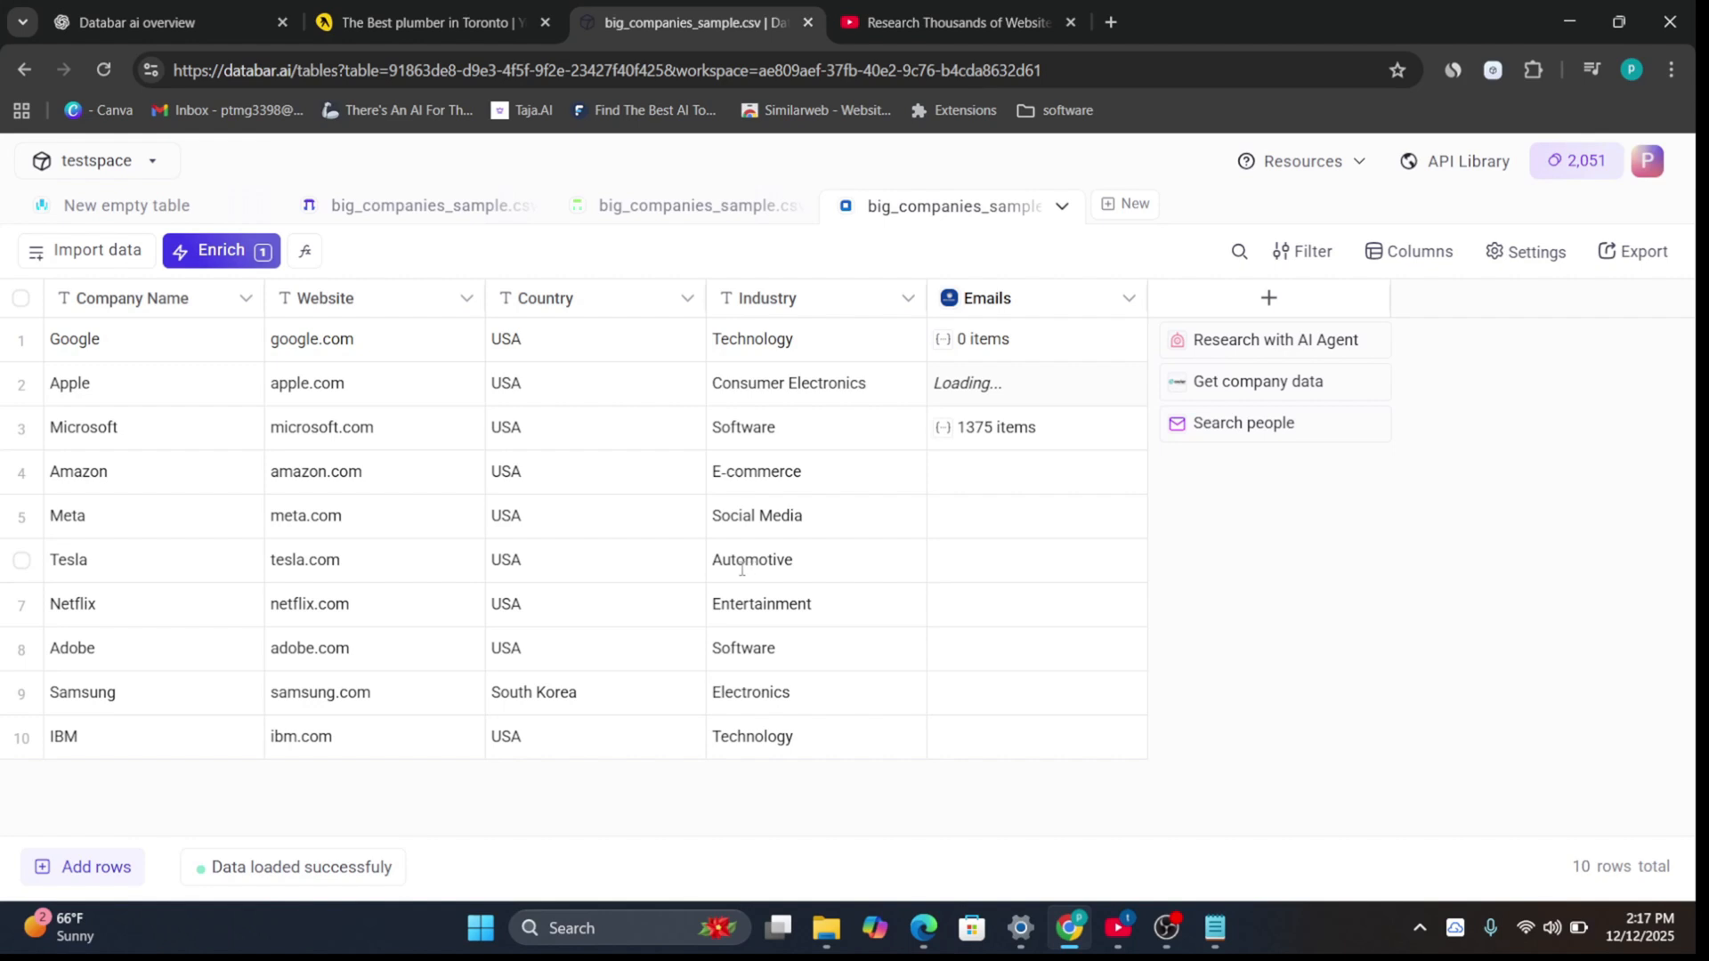
# Step: Check the Microsoft row's detailed Emails result, expanding the item list and its first entry
pyautogui.click(1020, 430)
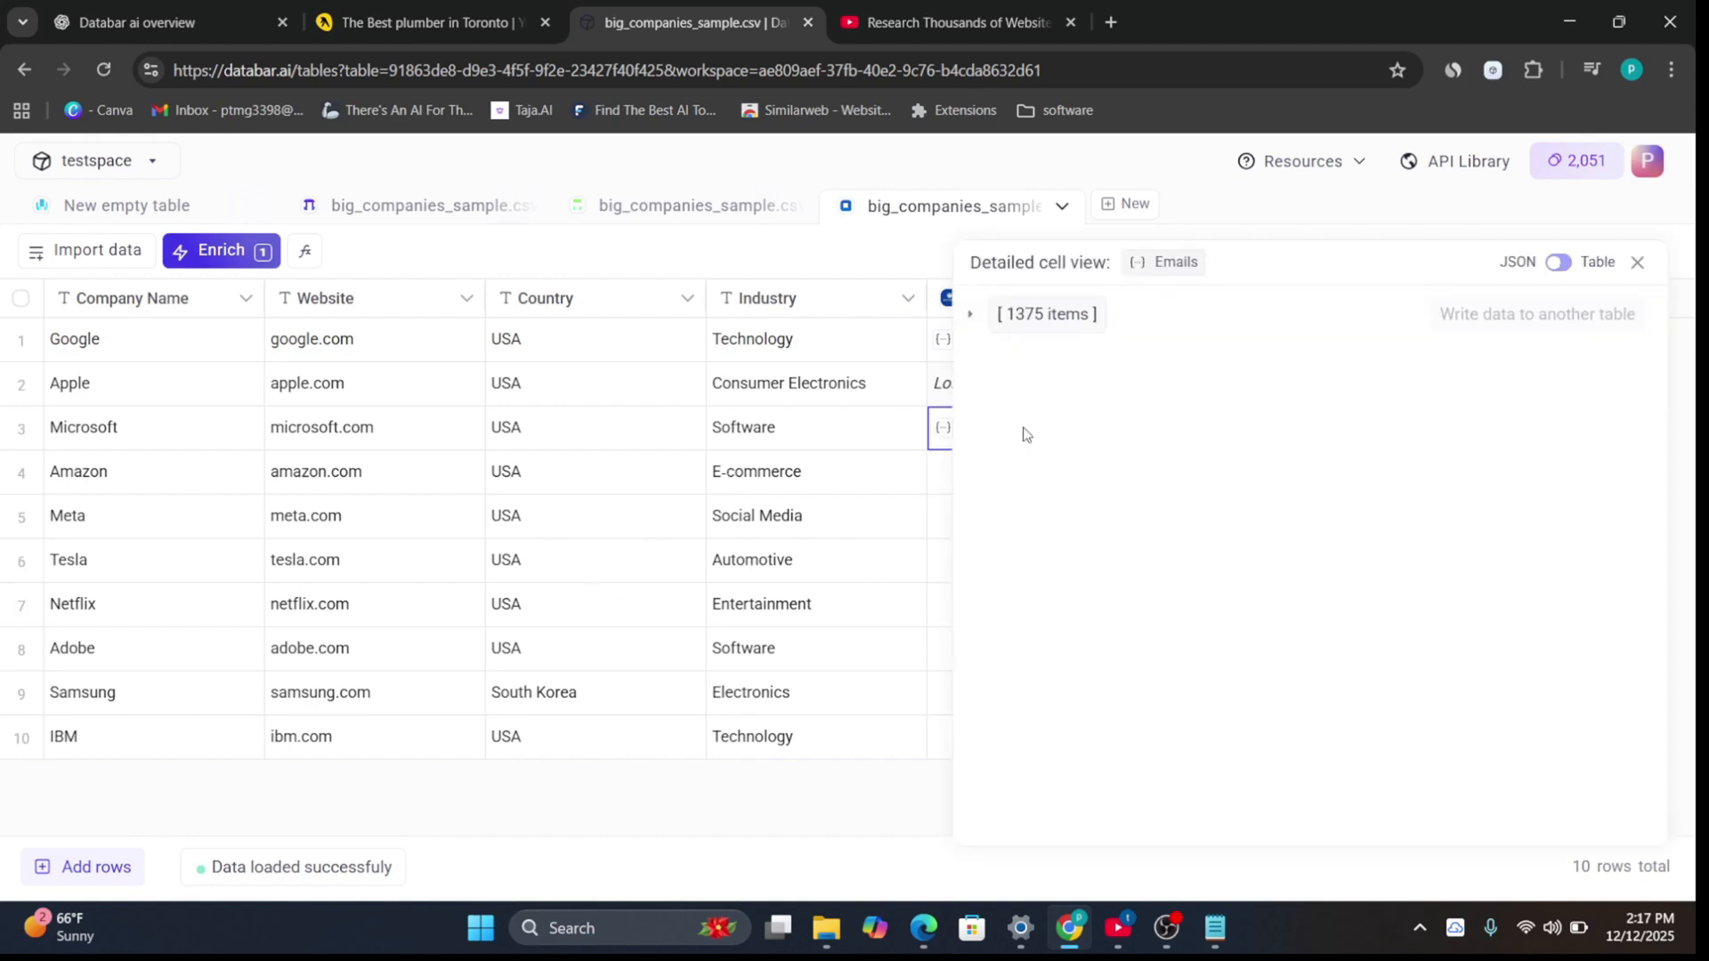
pyautogui.click(1069, 320)
pyautogui.click(1072, 317)
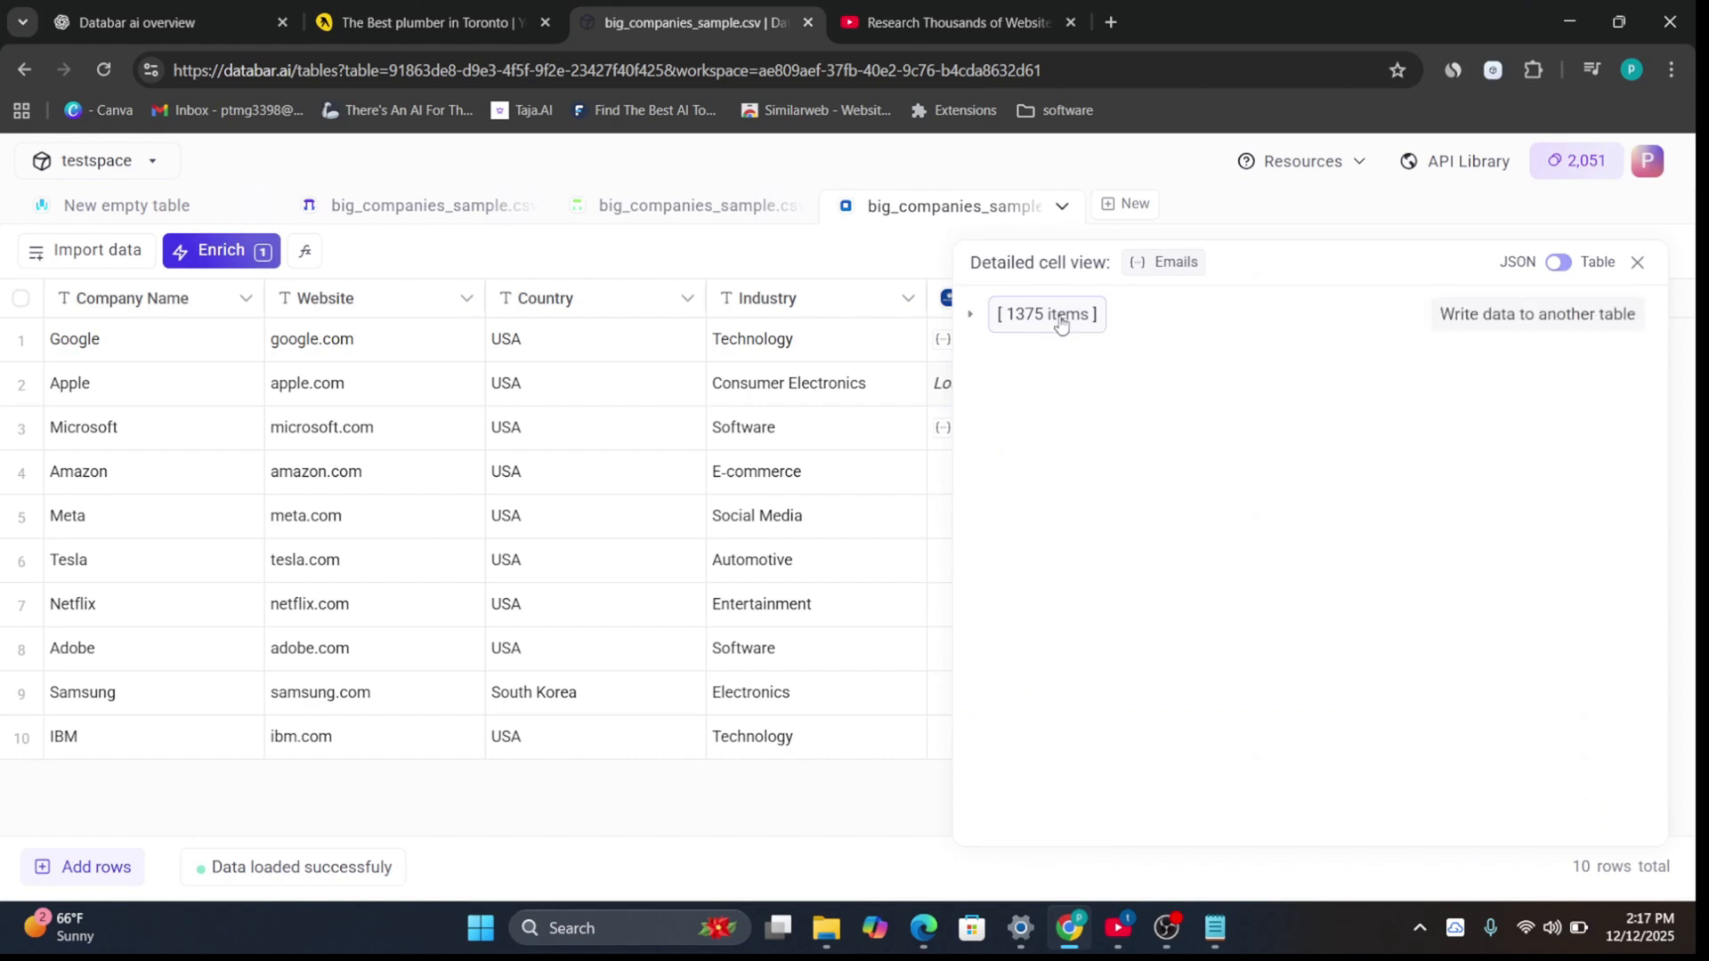
pyautogui.click(1068, 321)
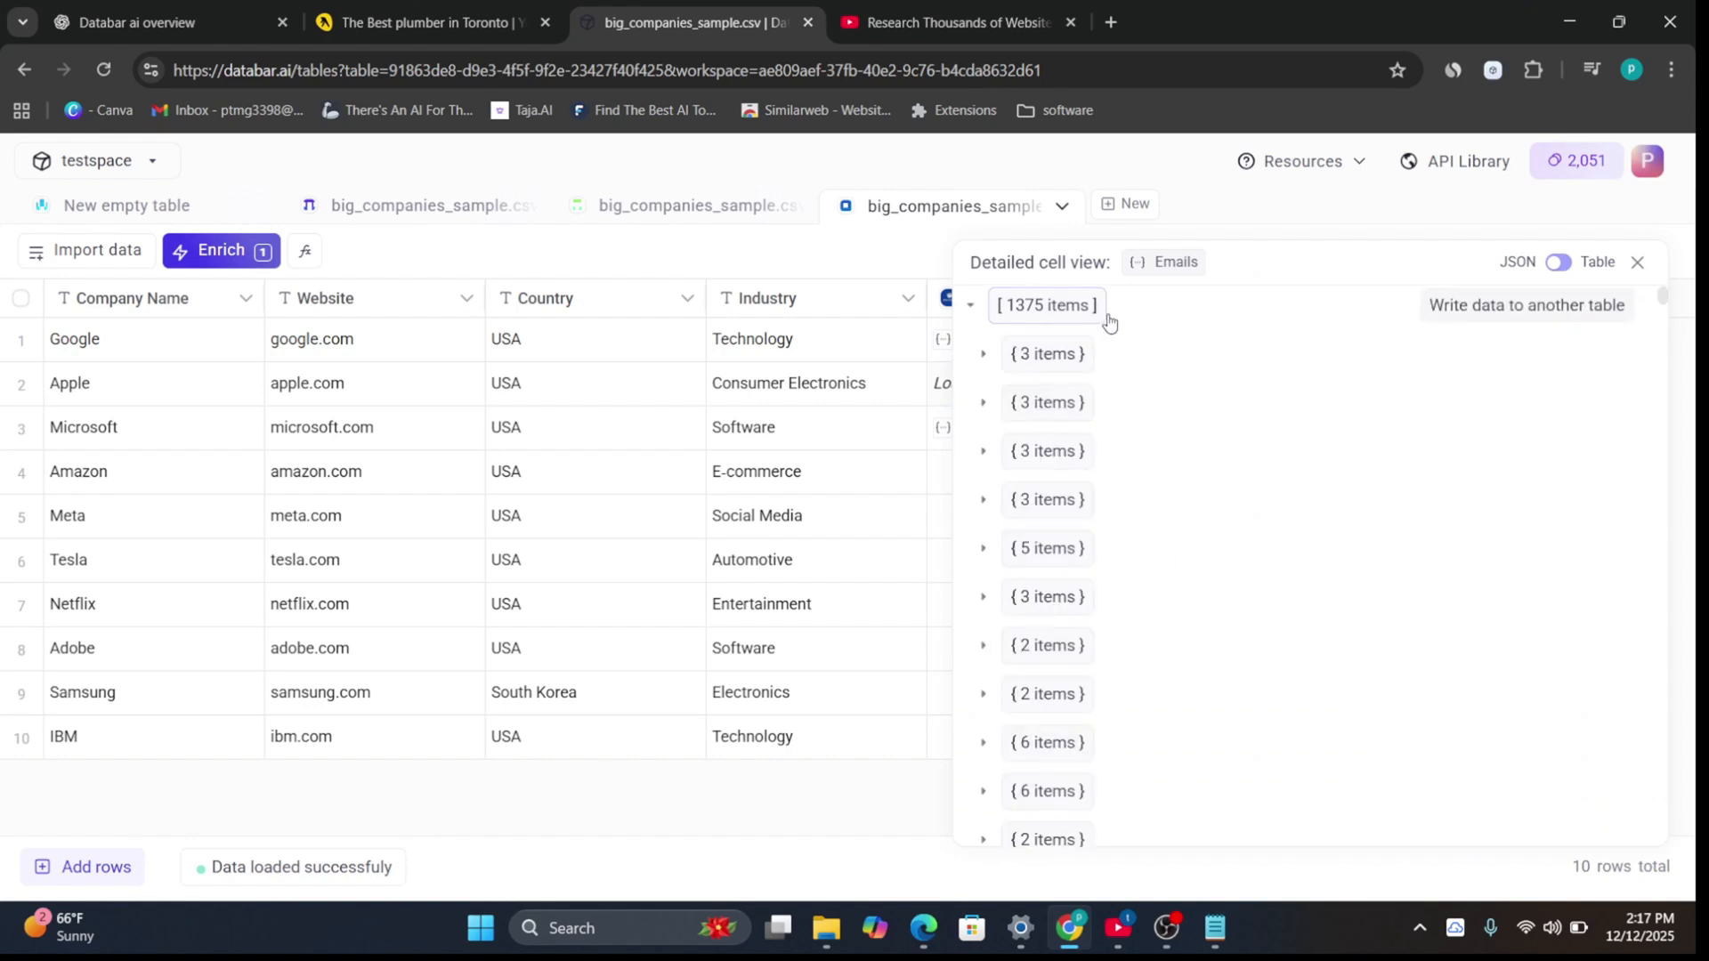
pyautogui.click(1076, 360)
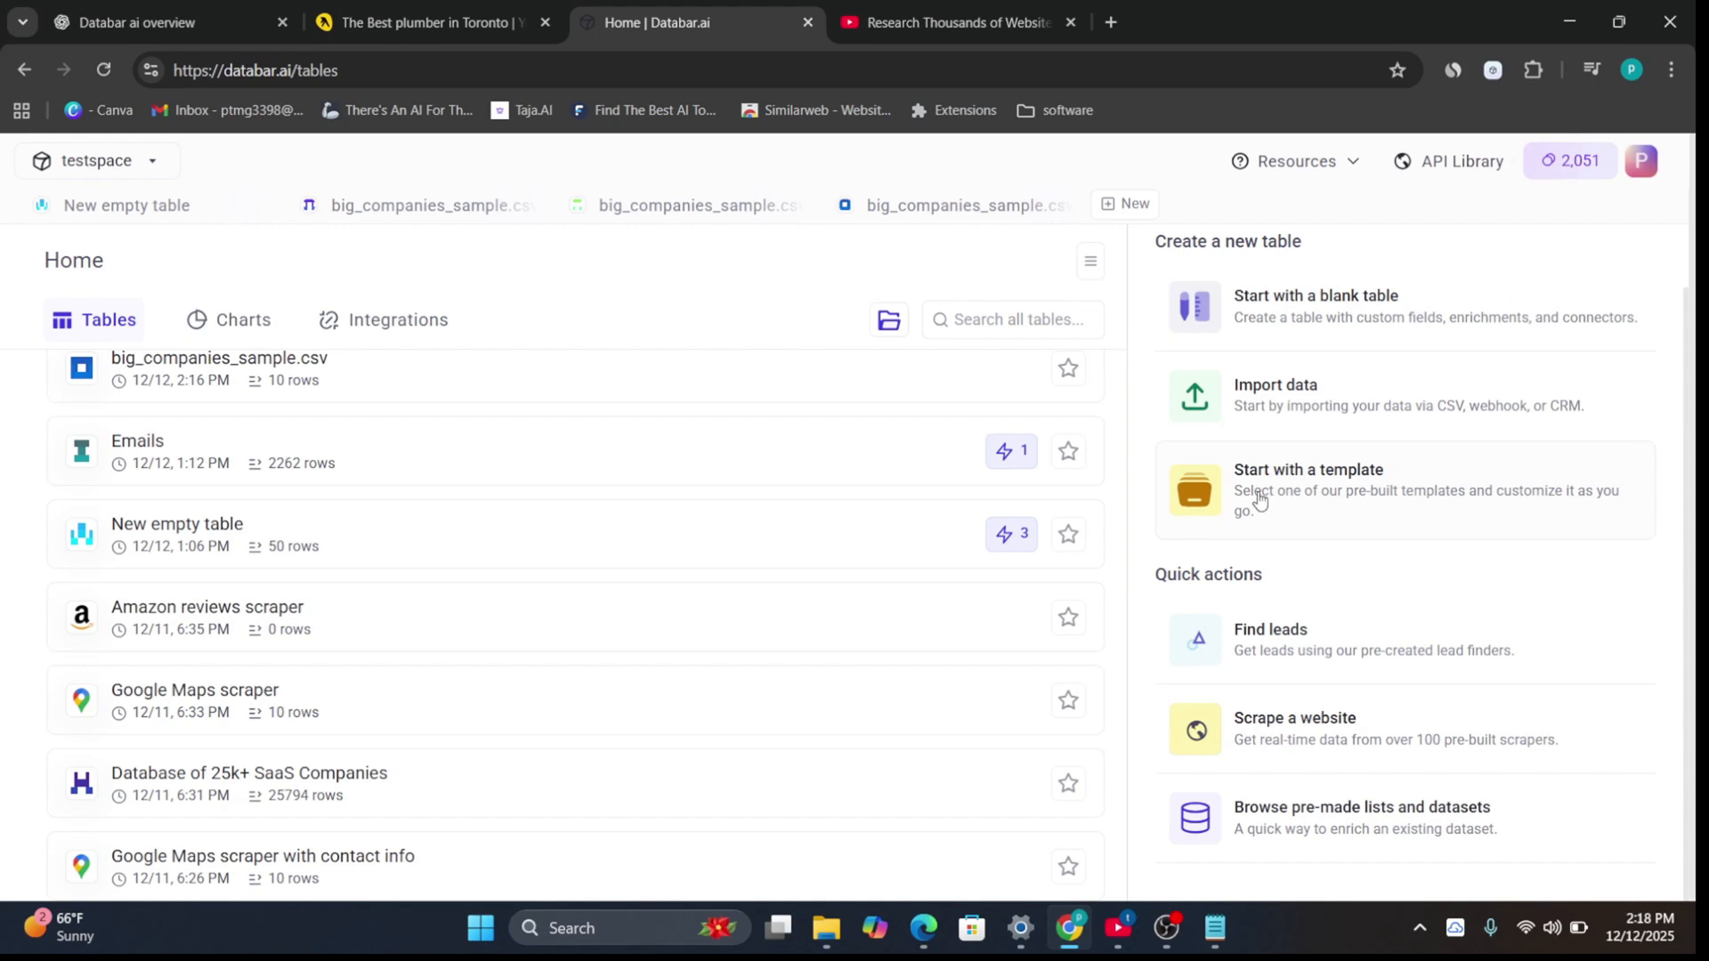
# Step: Create a table from the pre-built template "Find and qualify YouTubers, then locate their email addresses"
pyautogui.click(1370, 505)
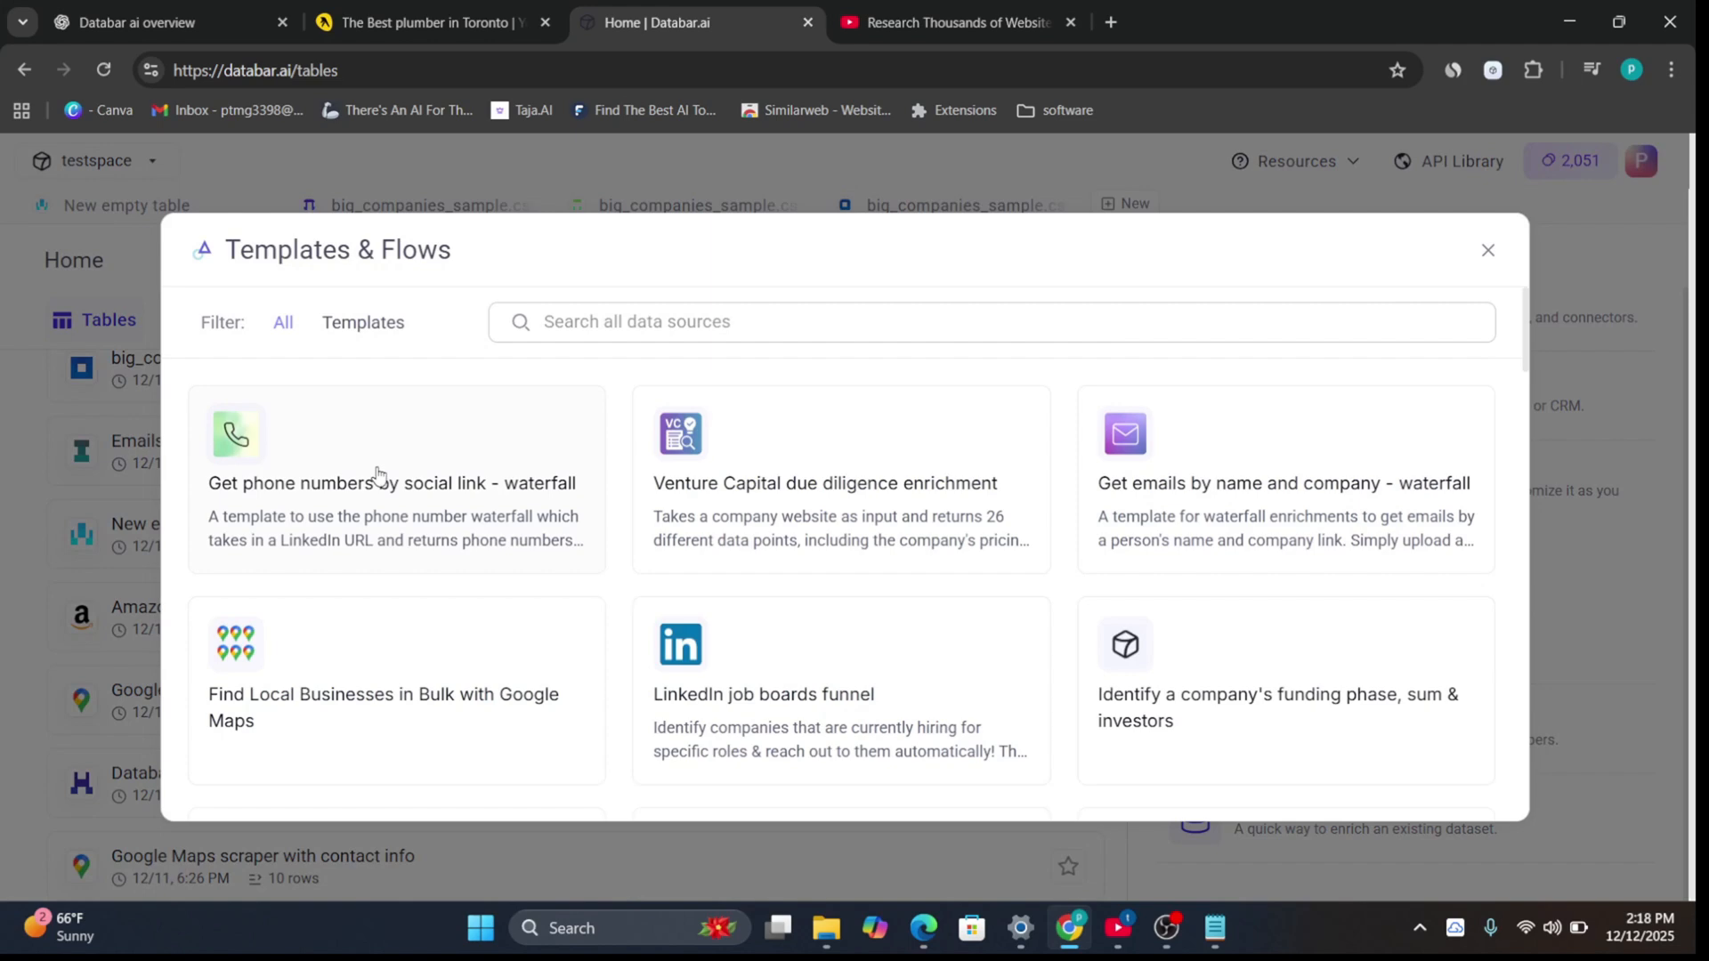
pyautogui.scroll(-2, 374, 477)
pyautogui.scroll(2, 374, 477)
pyautogui.click(372, 329)
pyautogui.scroll(-15, 408, 571)
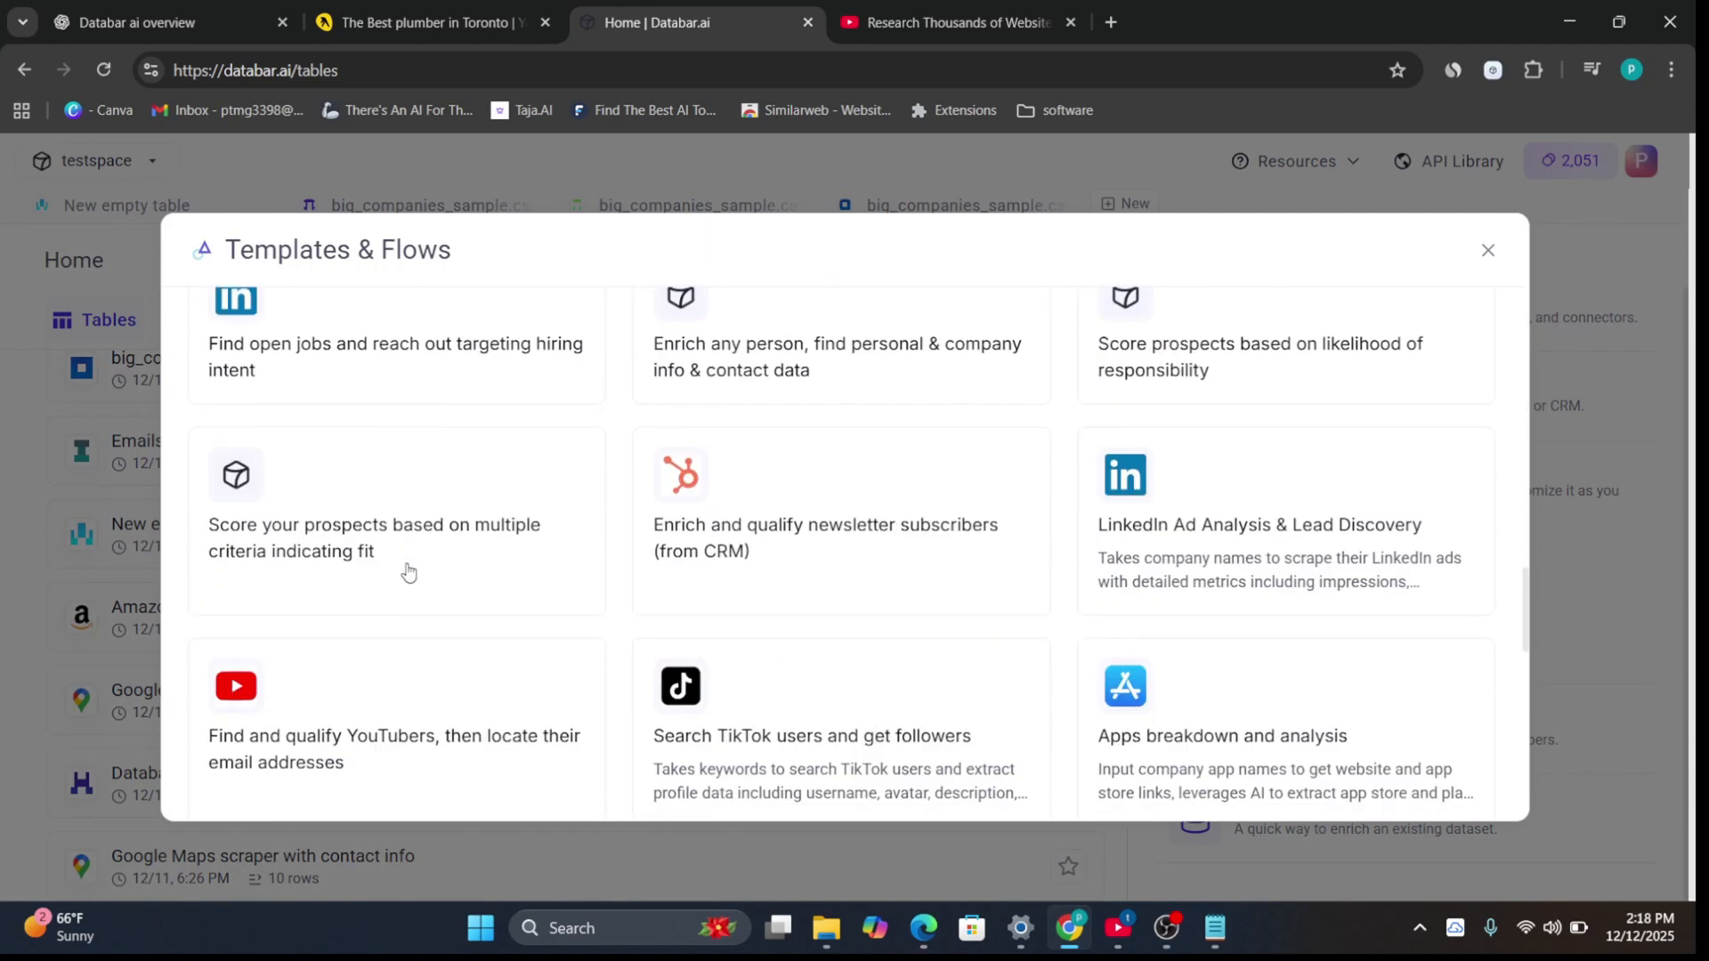
pyautogui.scroll(-2, 409, 572)
pyautogui.click(405, 573)
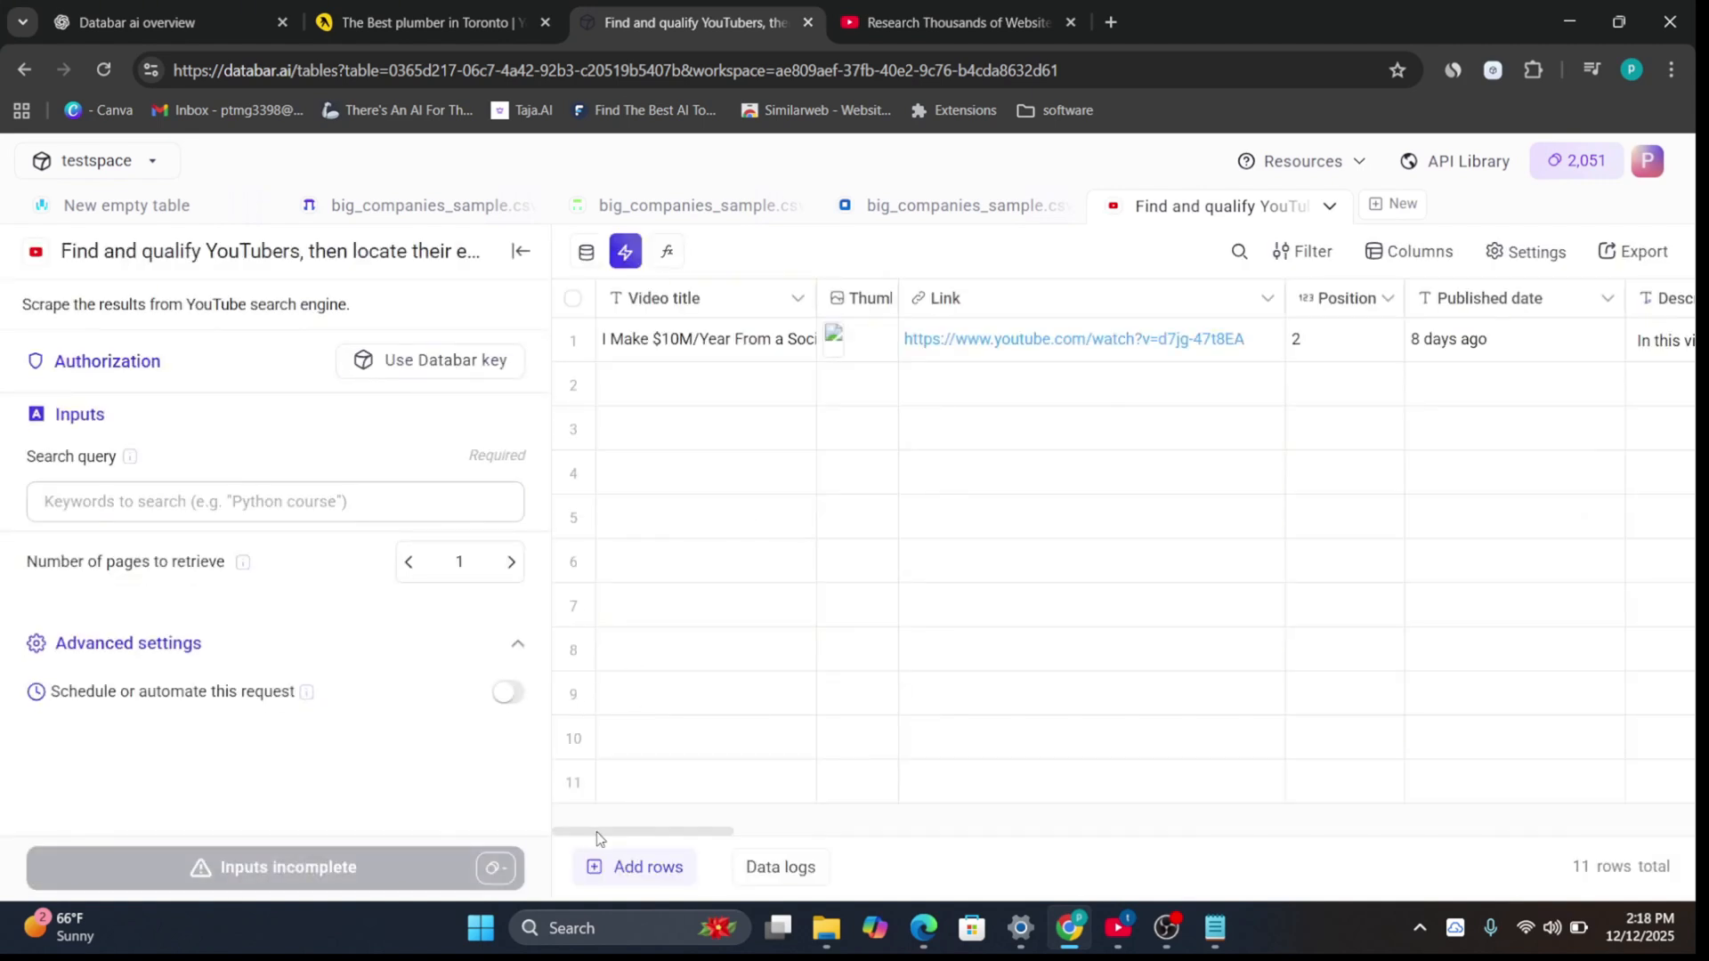
# Step: Run the YouTube search scraper in the YouTubers table with the search query "motivational"
pyautogui.moveTo(599, 832); pyautogui.dragTo(799, 856)
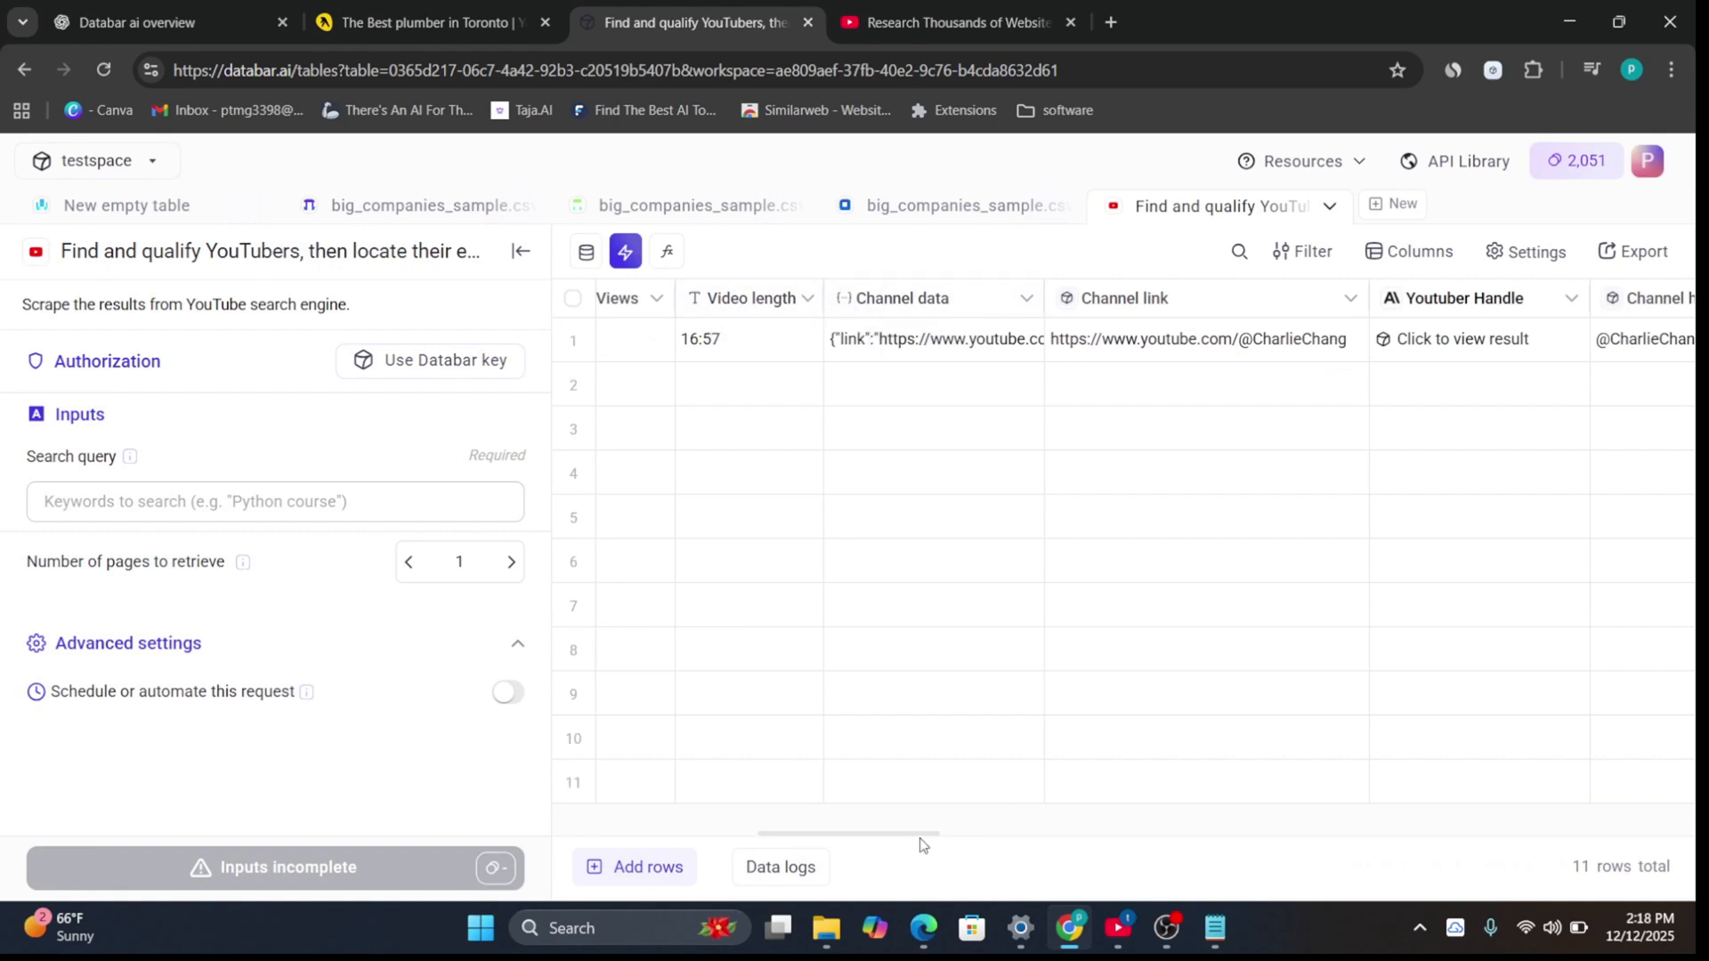
pyautogui.moveTo(920, 833); pyautogui.dragTo(712, 834)
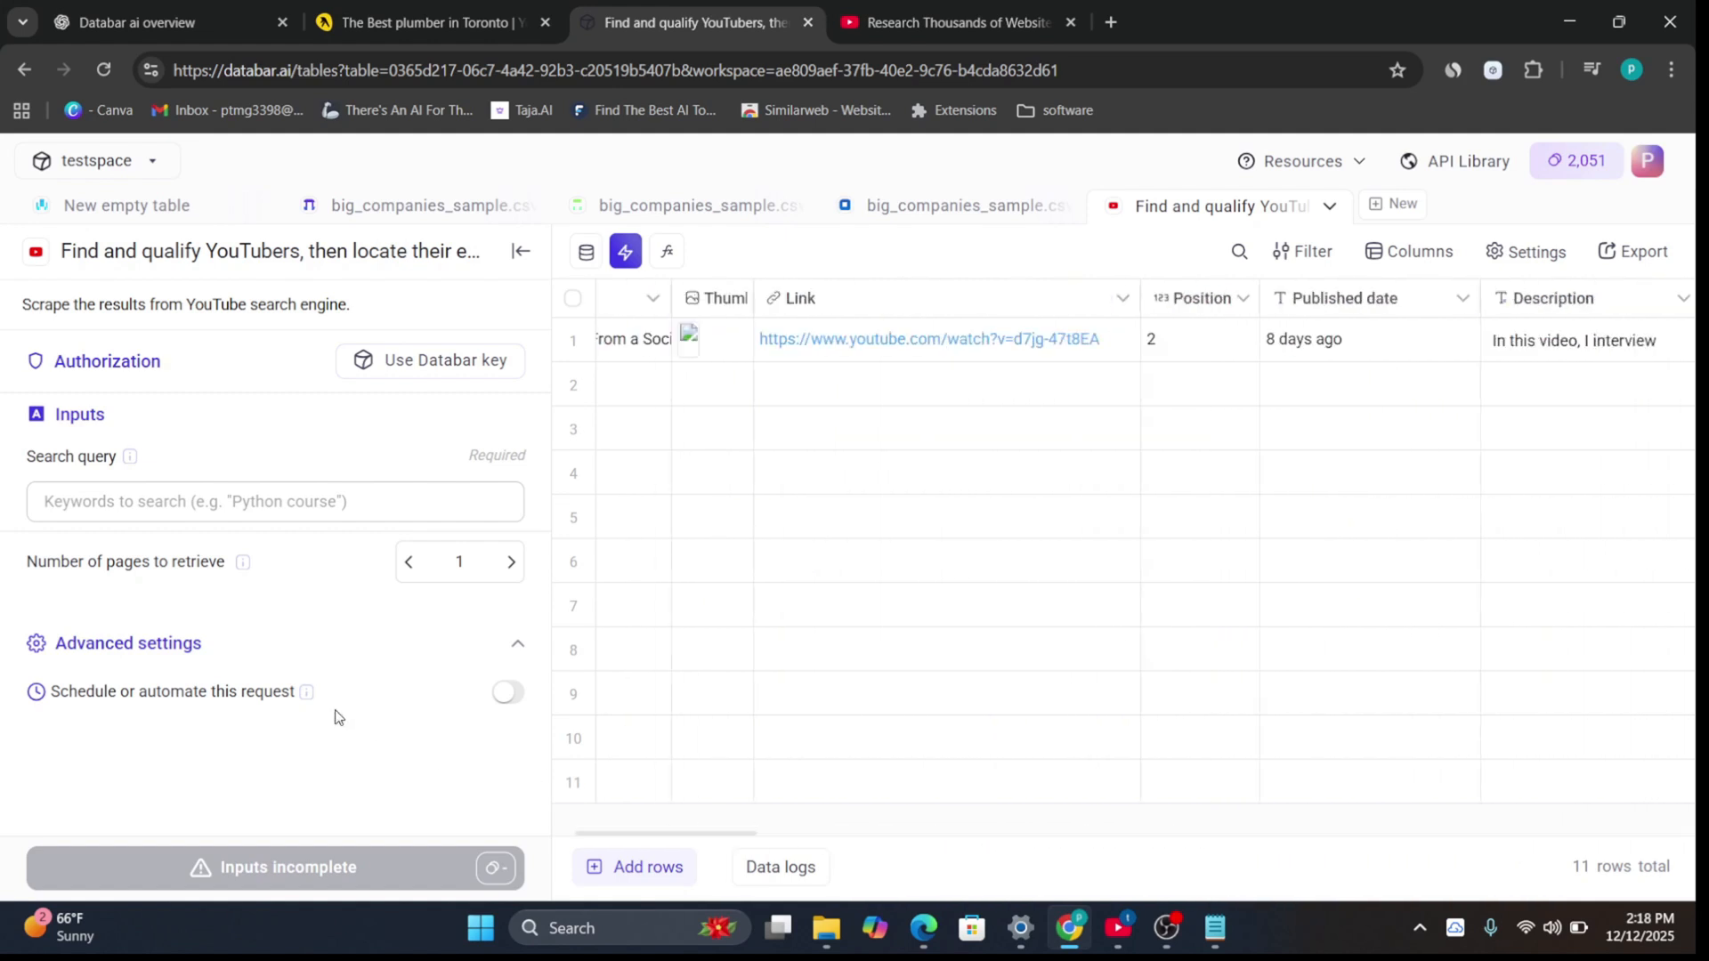
pyautogui.click(154, 509)
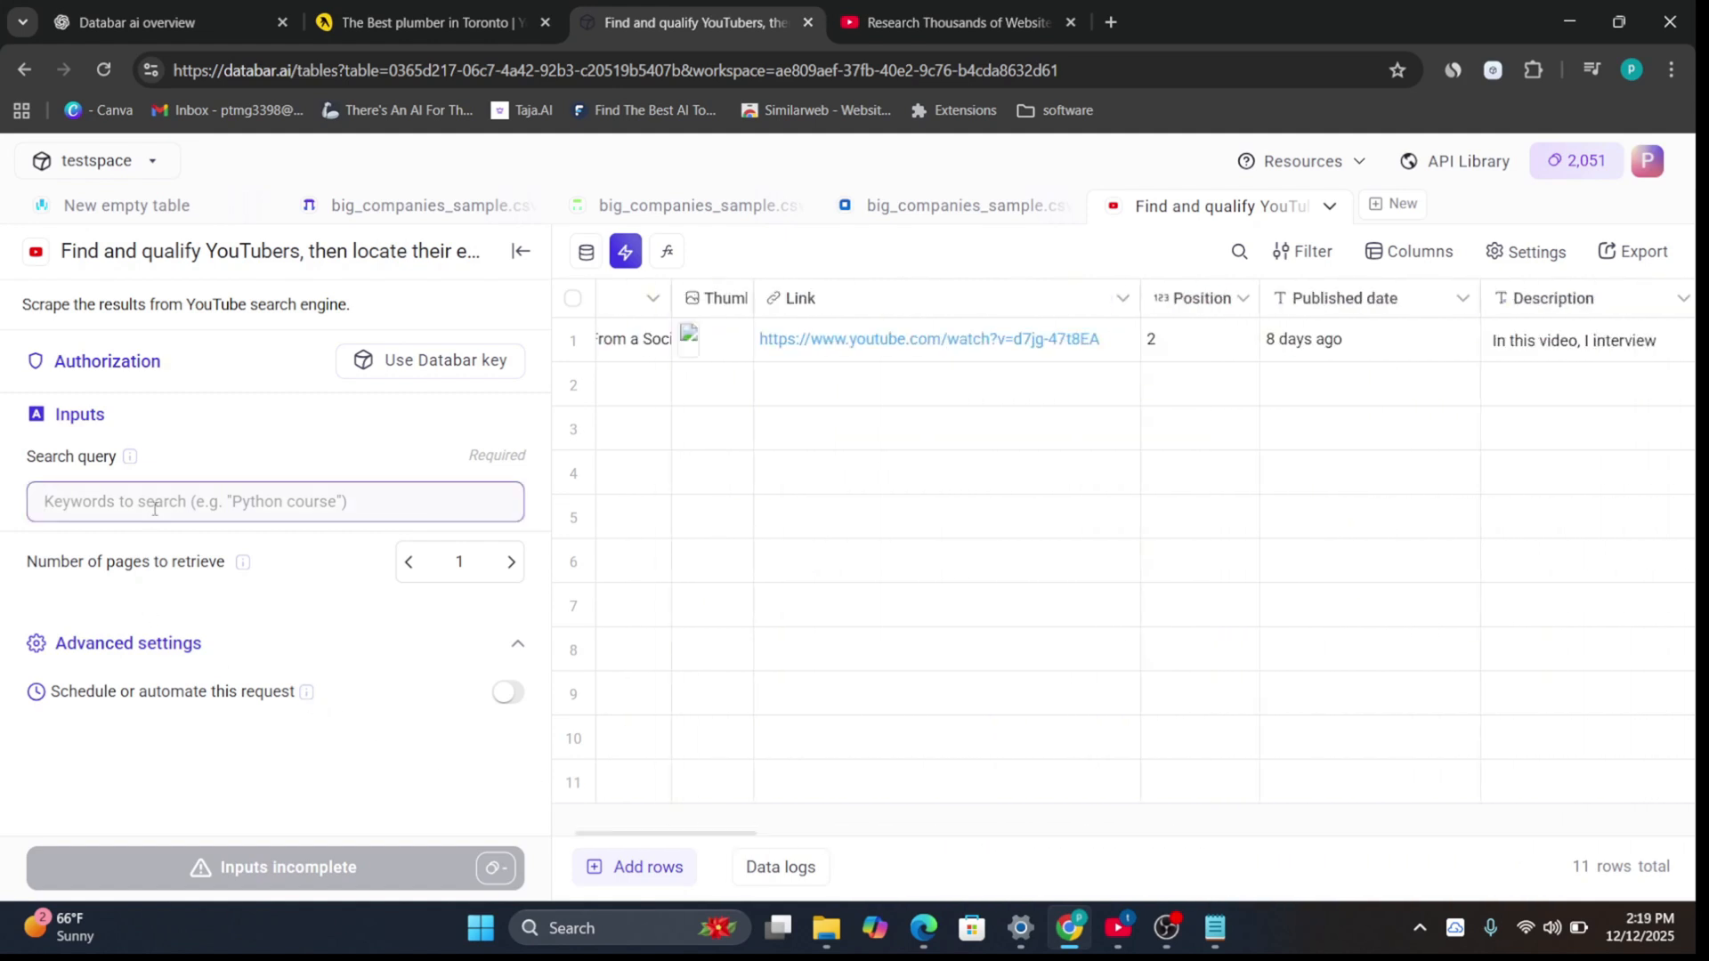
pyautogui.write('motiva')
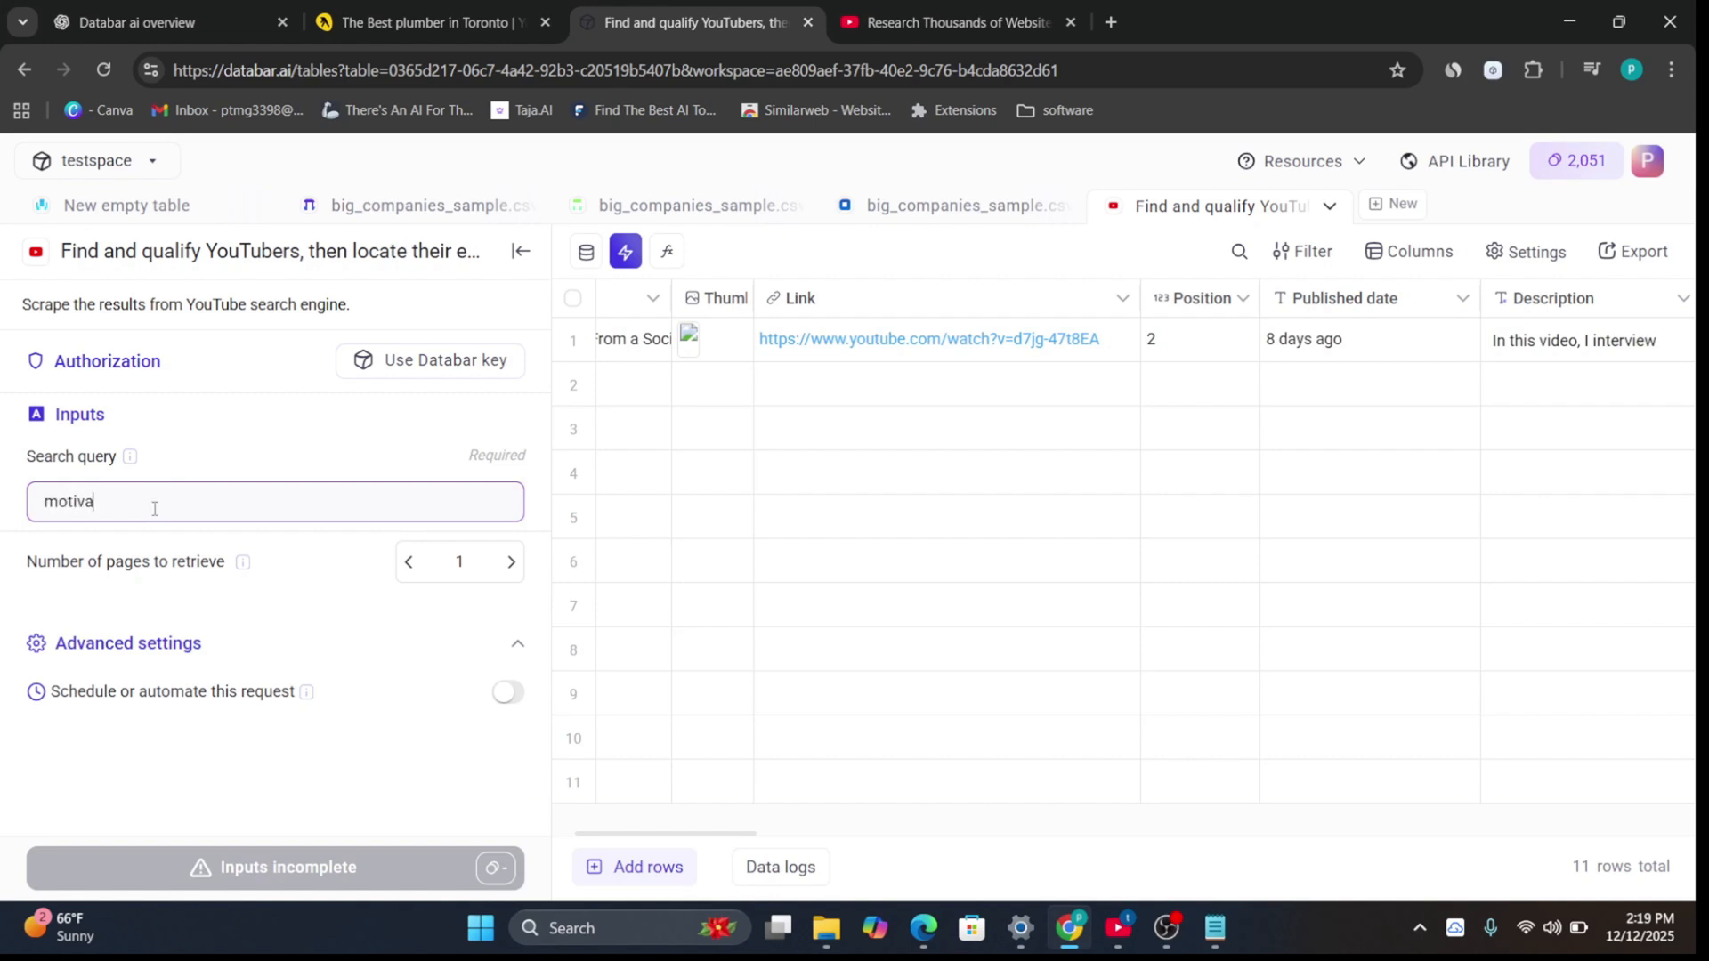
pyautogui.write('tional')
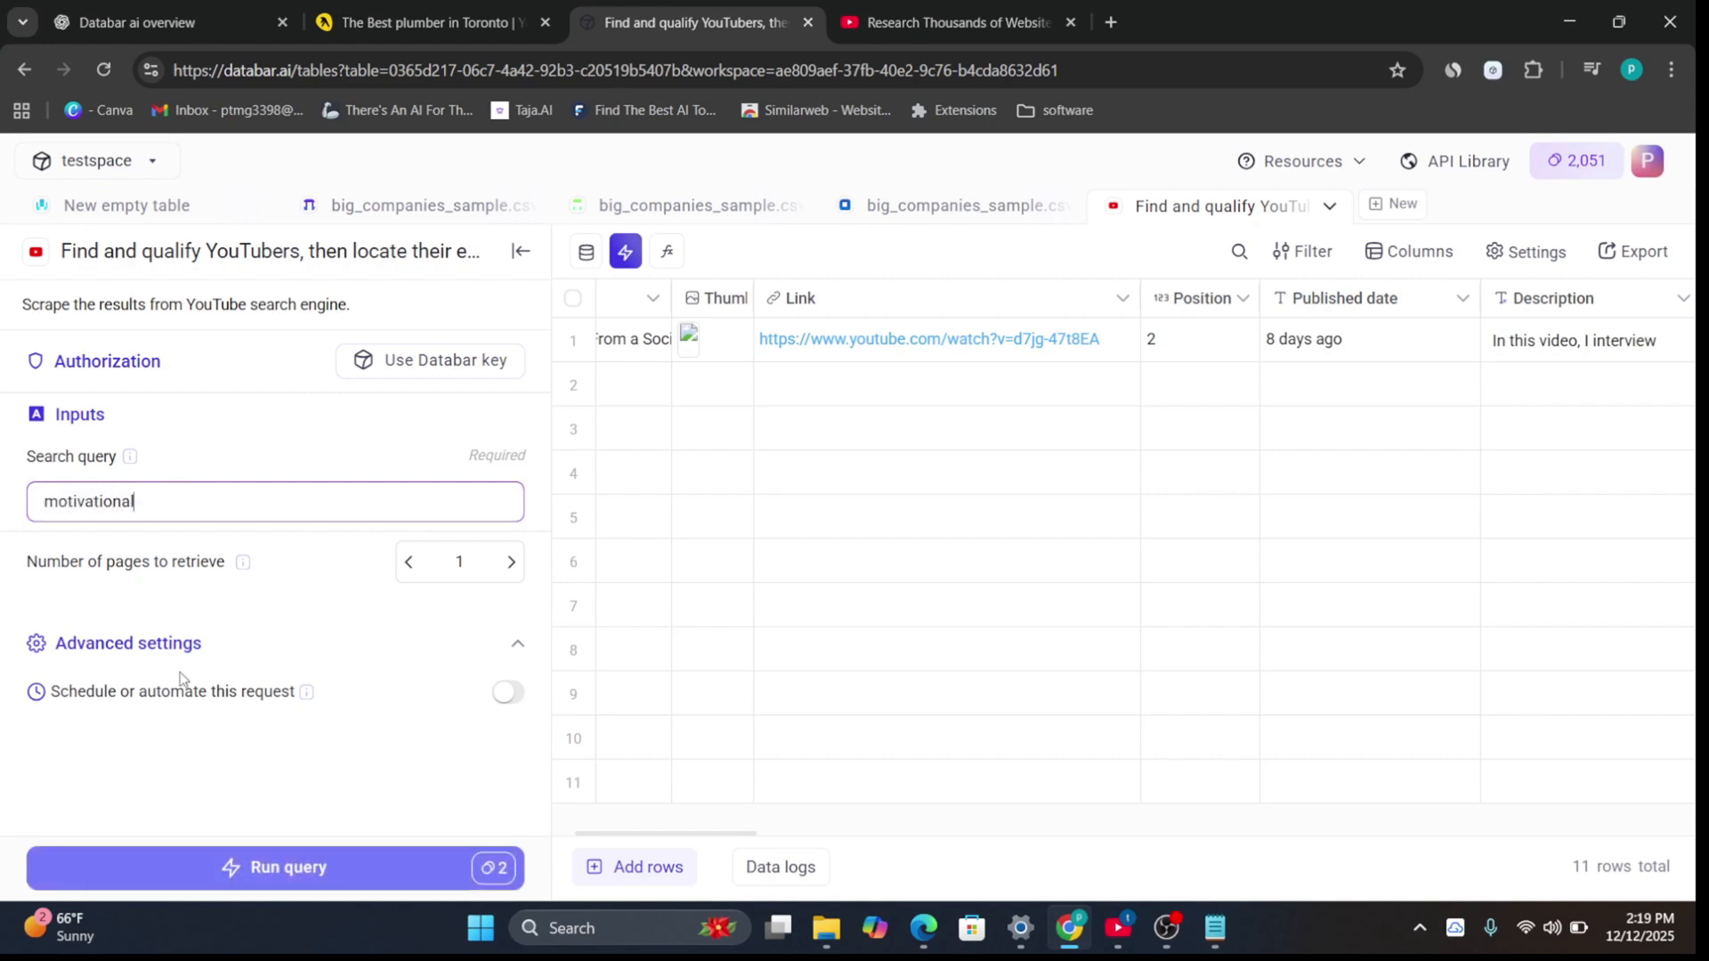
pyautogui.click(324, 870)
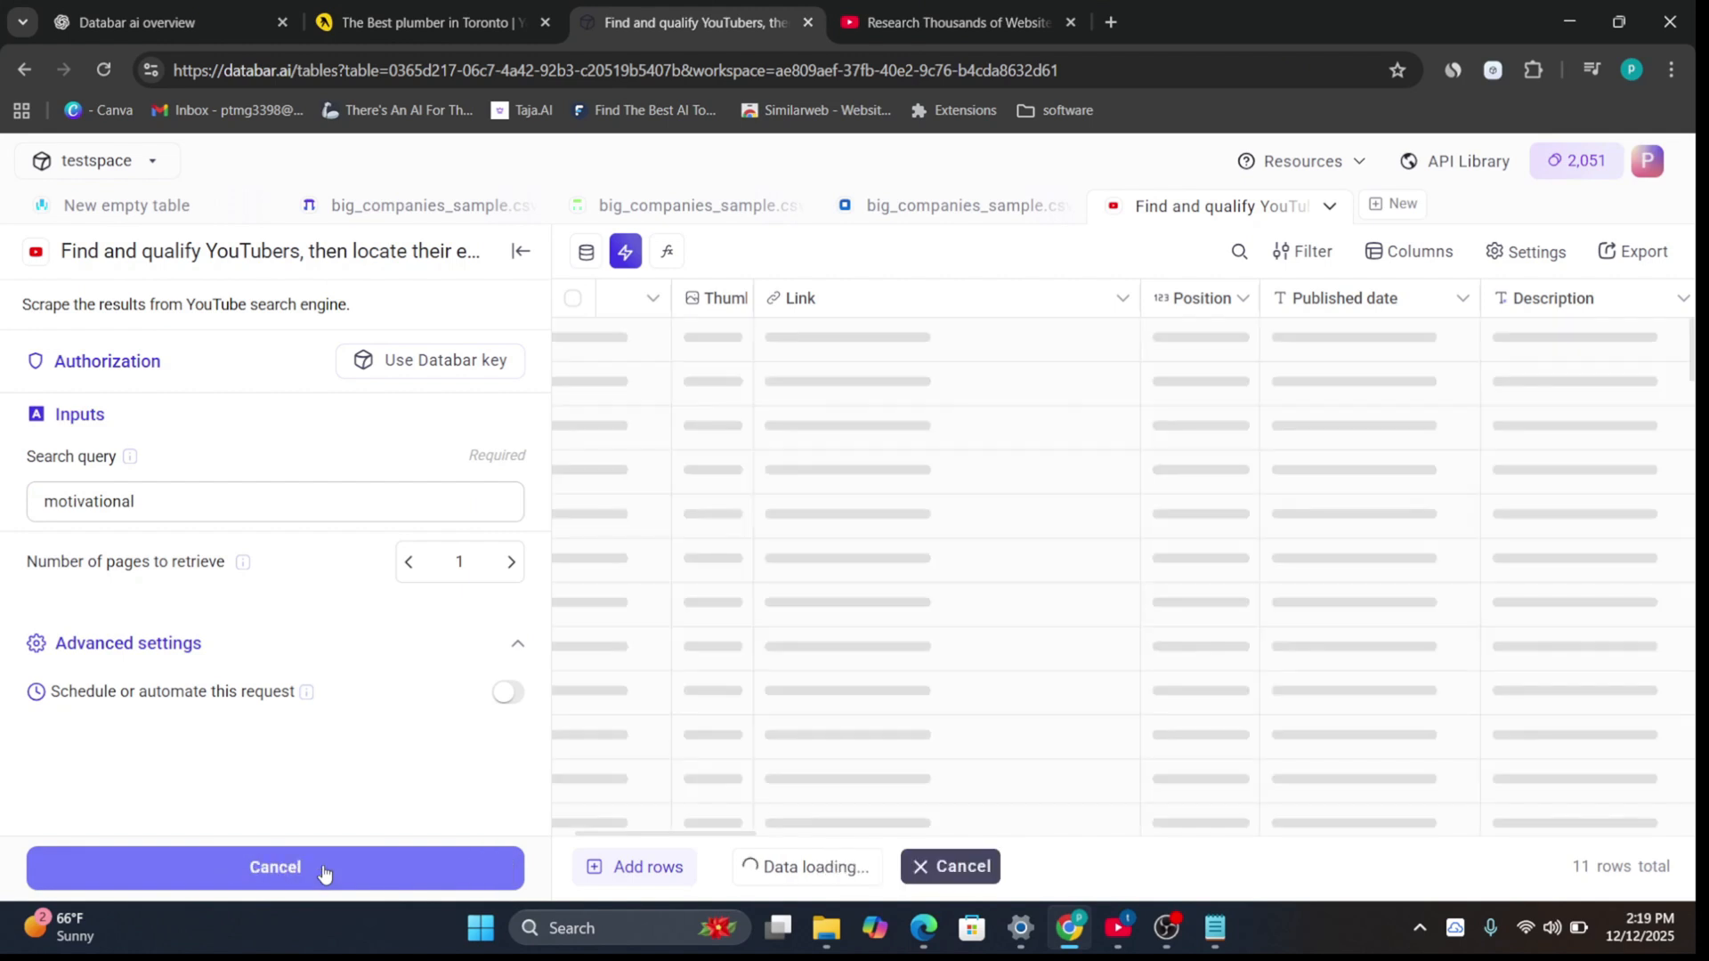
# Step: Review the scraped video rows and their columns across the YouTubers table, with the query settings collapsed
pyautogui.scroll(-6, 706, 641)
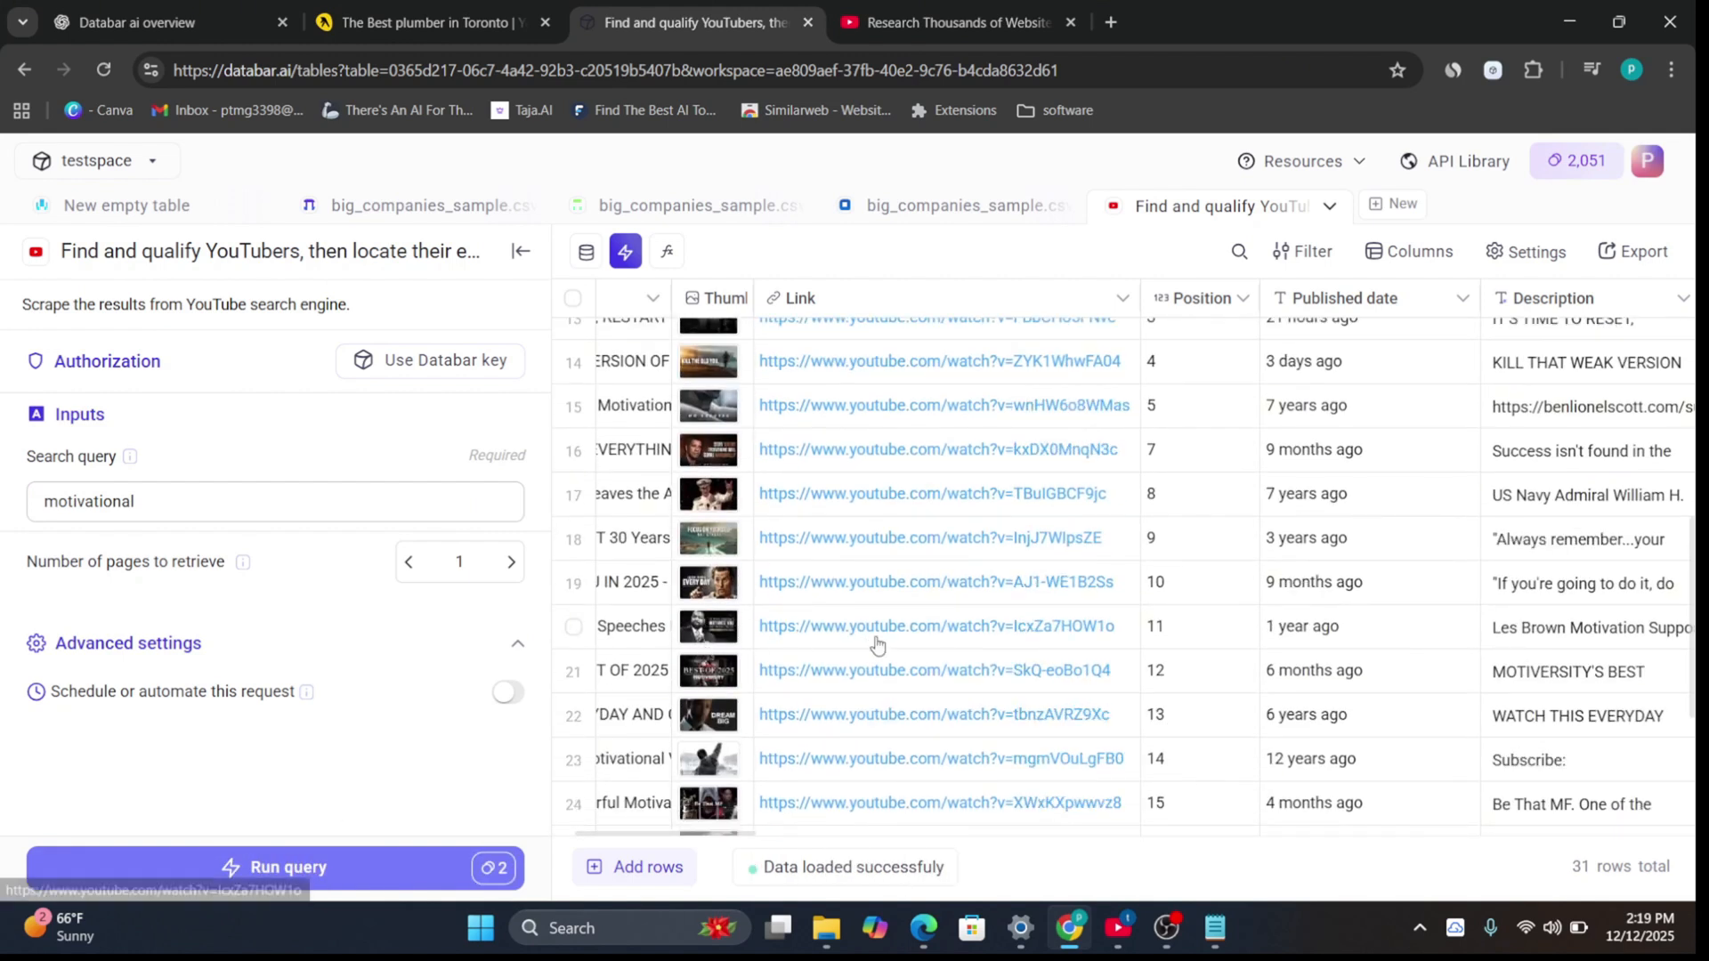
pyautogui.scroll(-4, 686, 570)
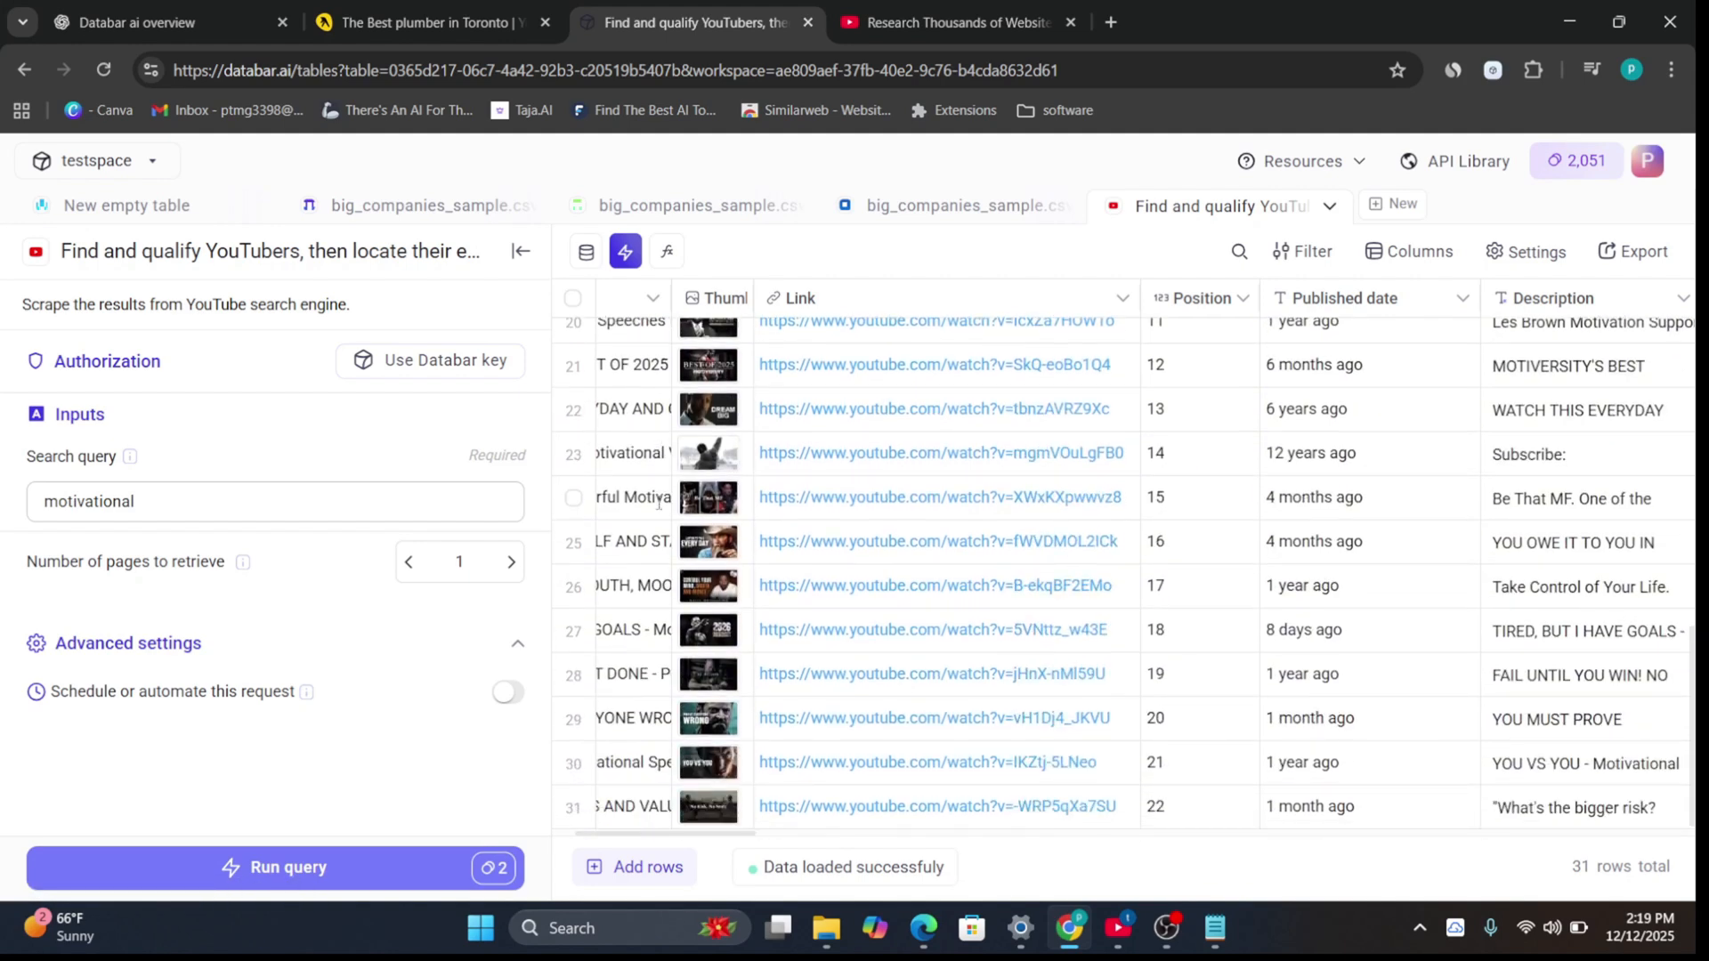
pyautogui.scroll(10, 625, 657)
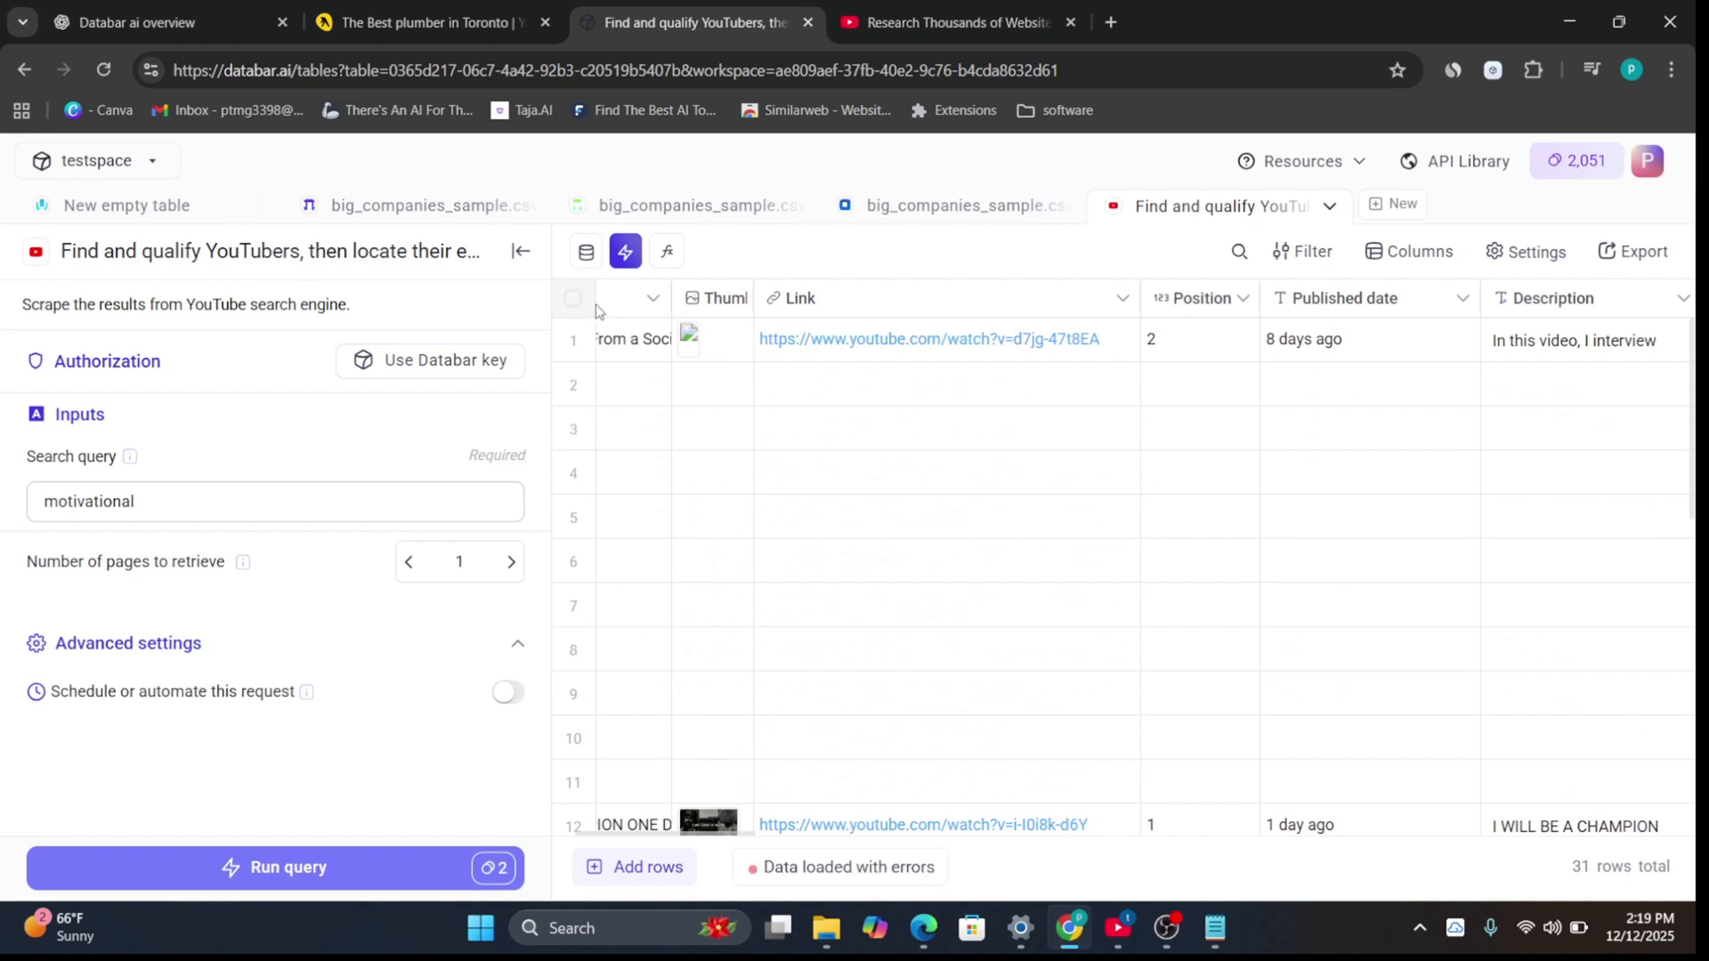
pyautogui.moveTo(746, 834); pyautogui.dragTo(795, 841)
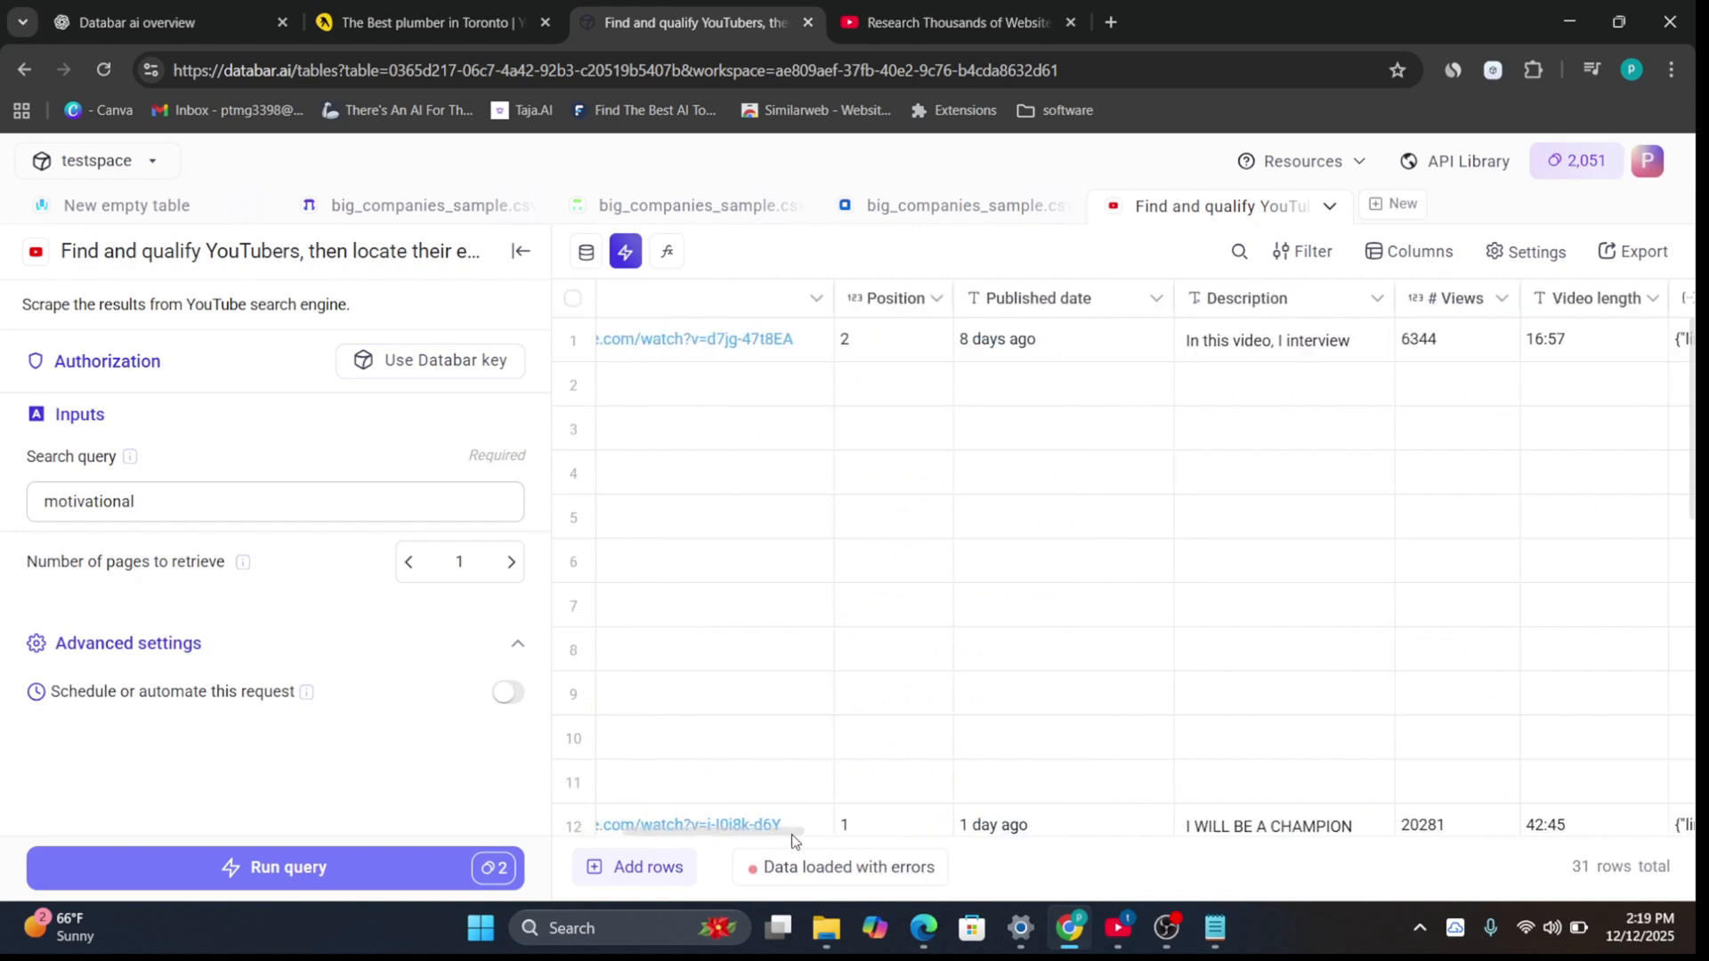
pyautogui.click(522, 253)
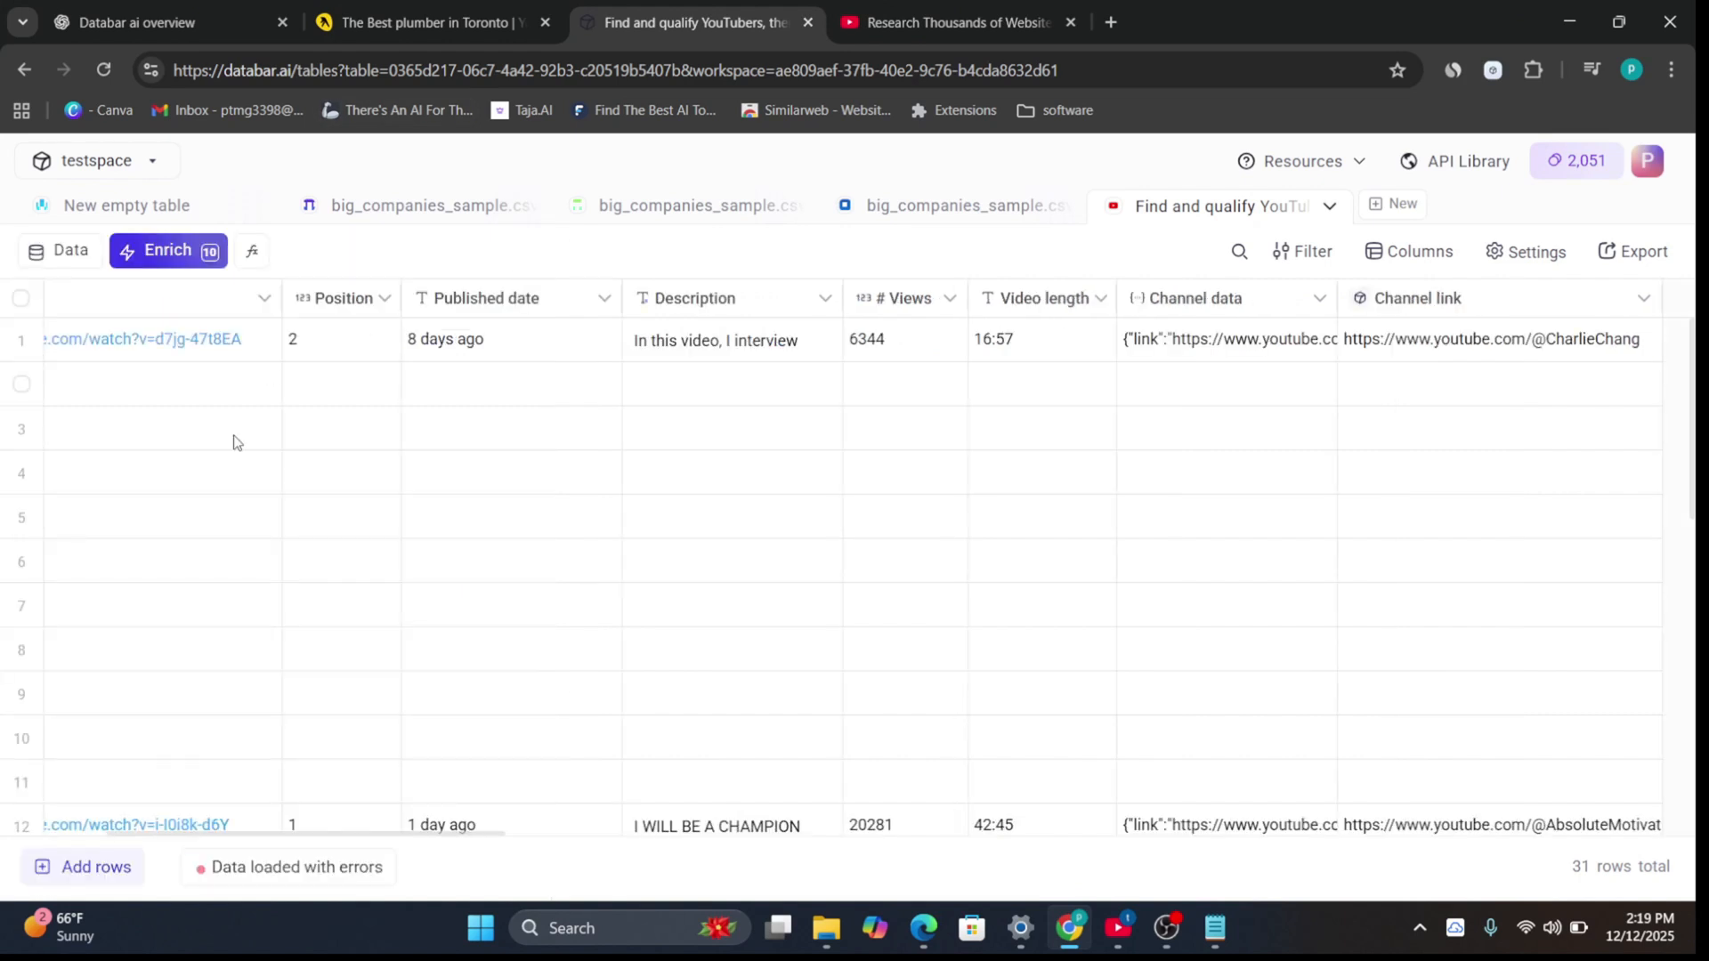
pyautogui.moveTo(286, 832); pyautogui.dragTo(95, 829)
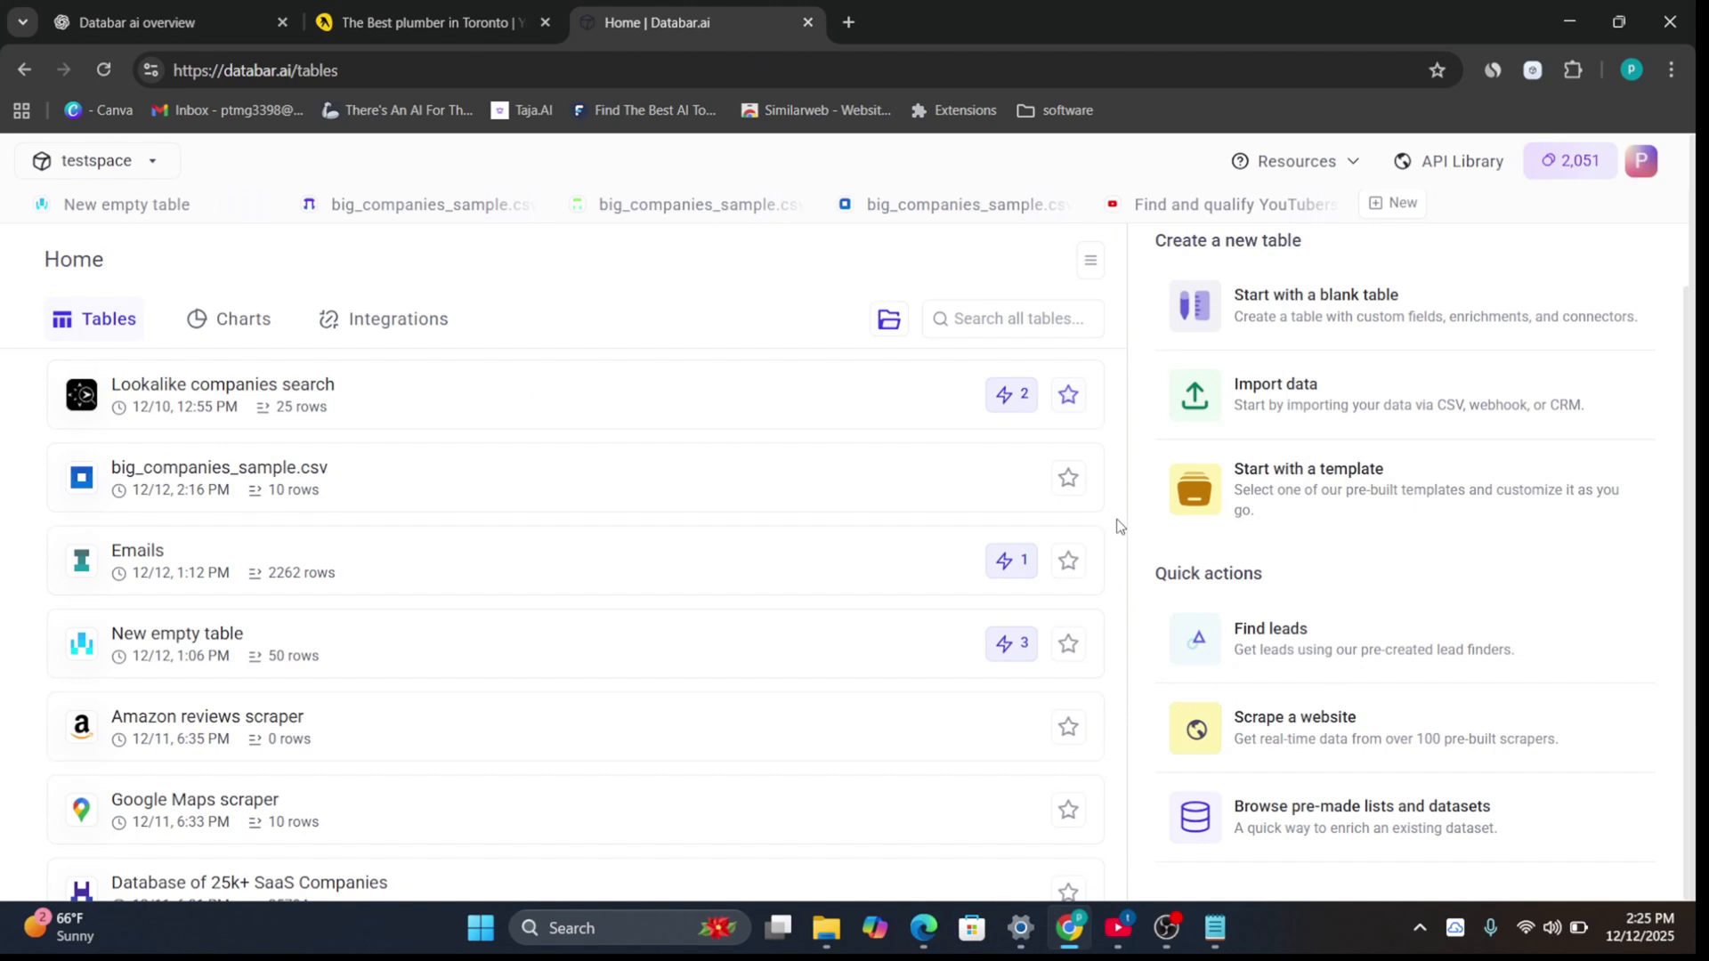
# Step: Create a table from the "Search companies with filters" lead finder and review its available search inputs
pyautogui.click(1271, 666)
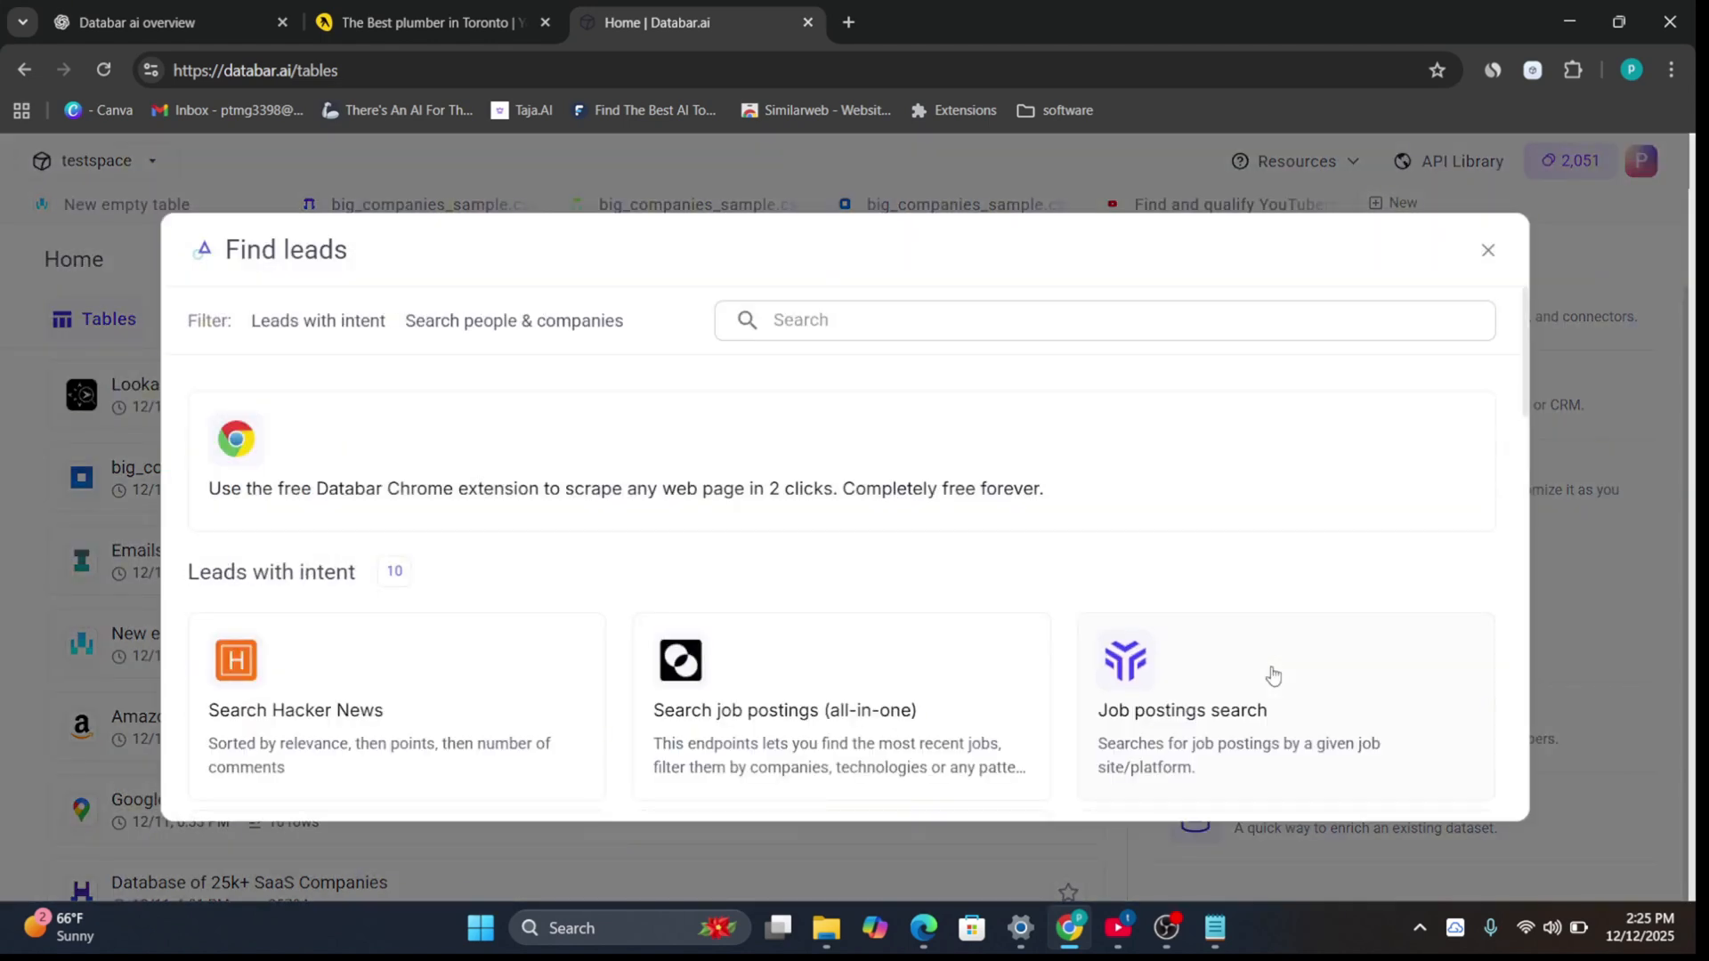
pyautogui.scroll(-15, 1273, 677)
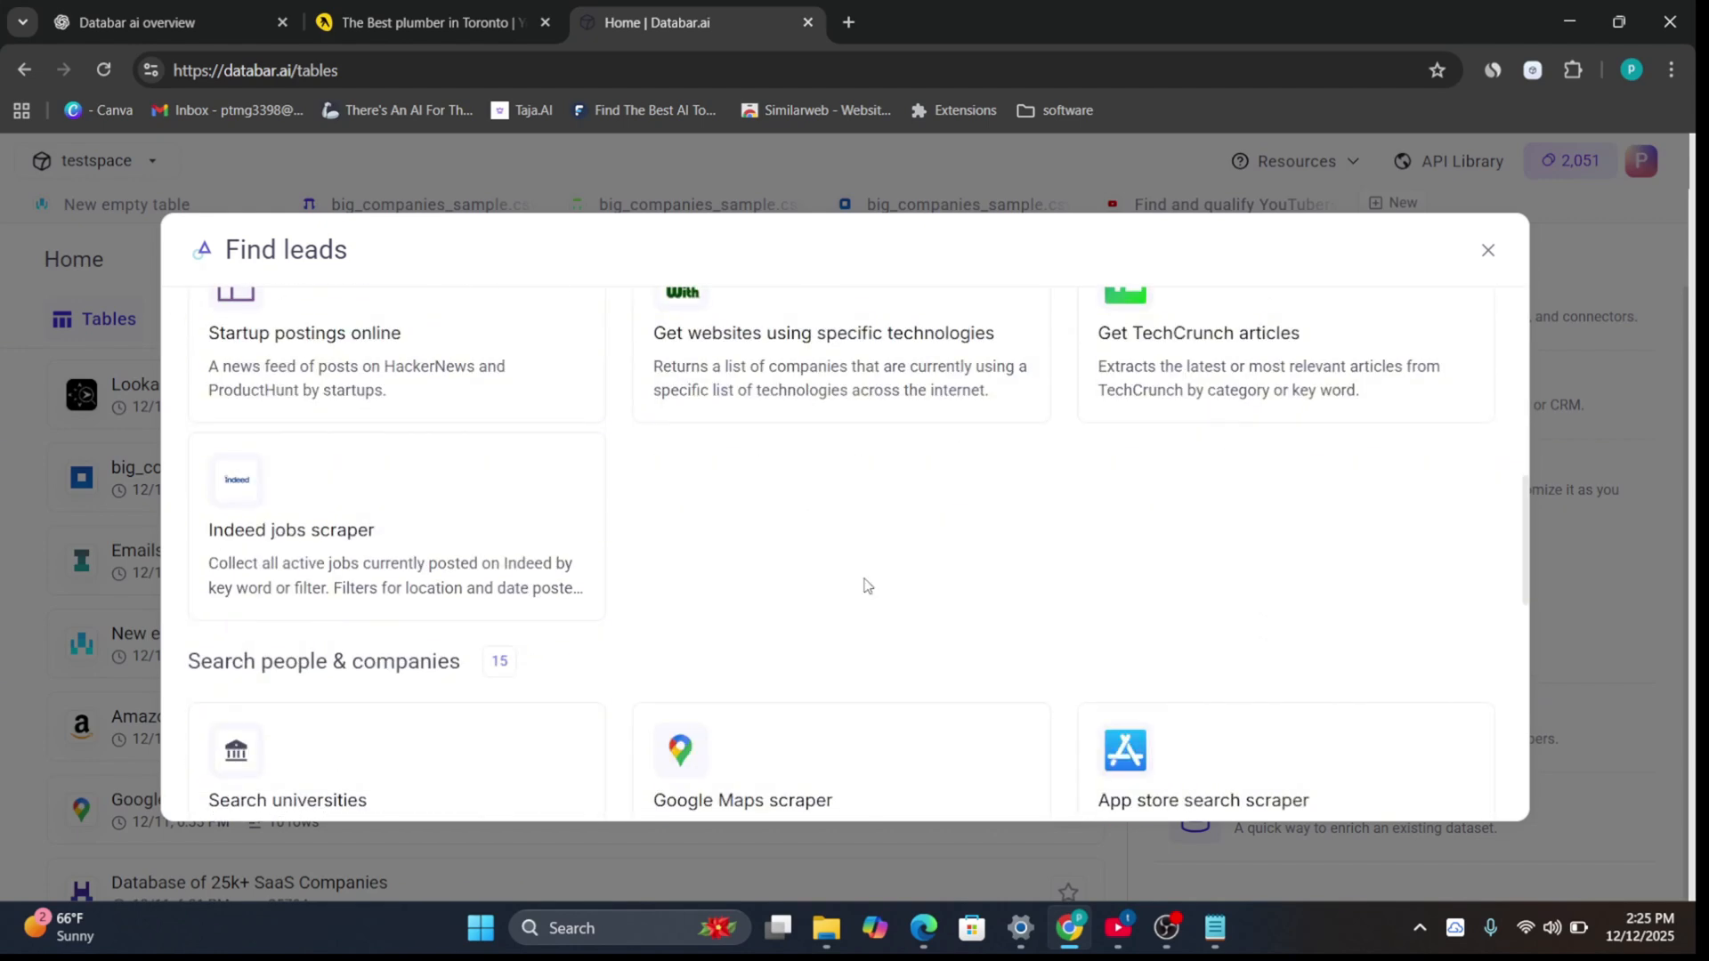
pyautogui.click(414, 497)
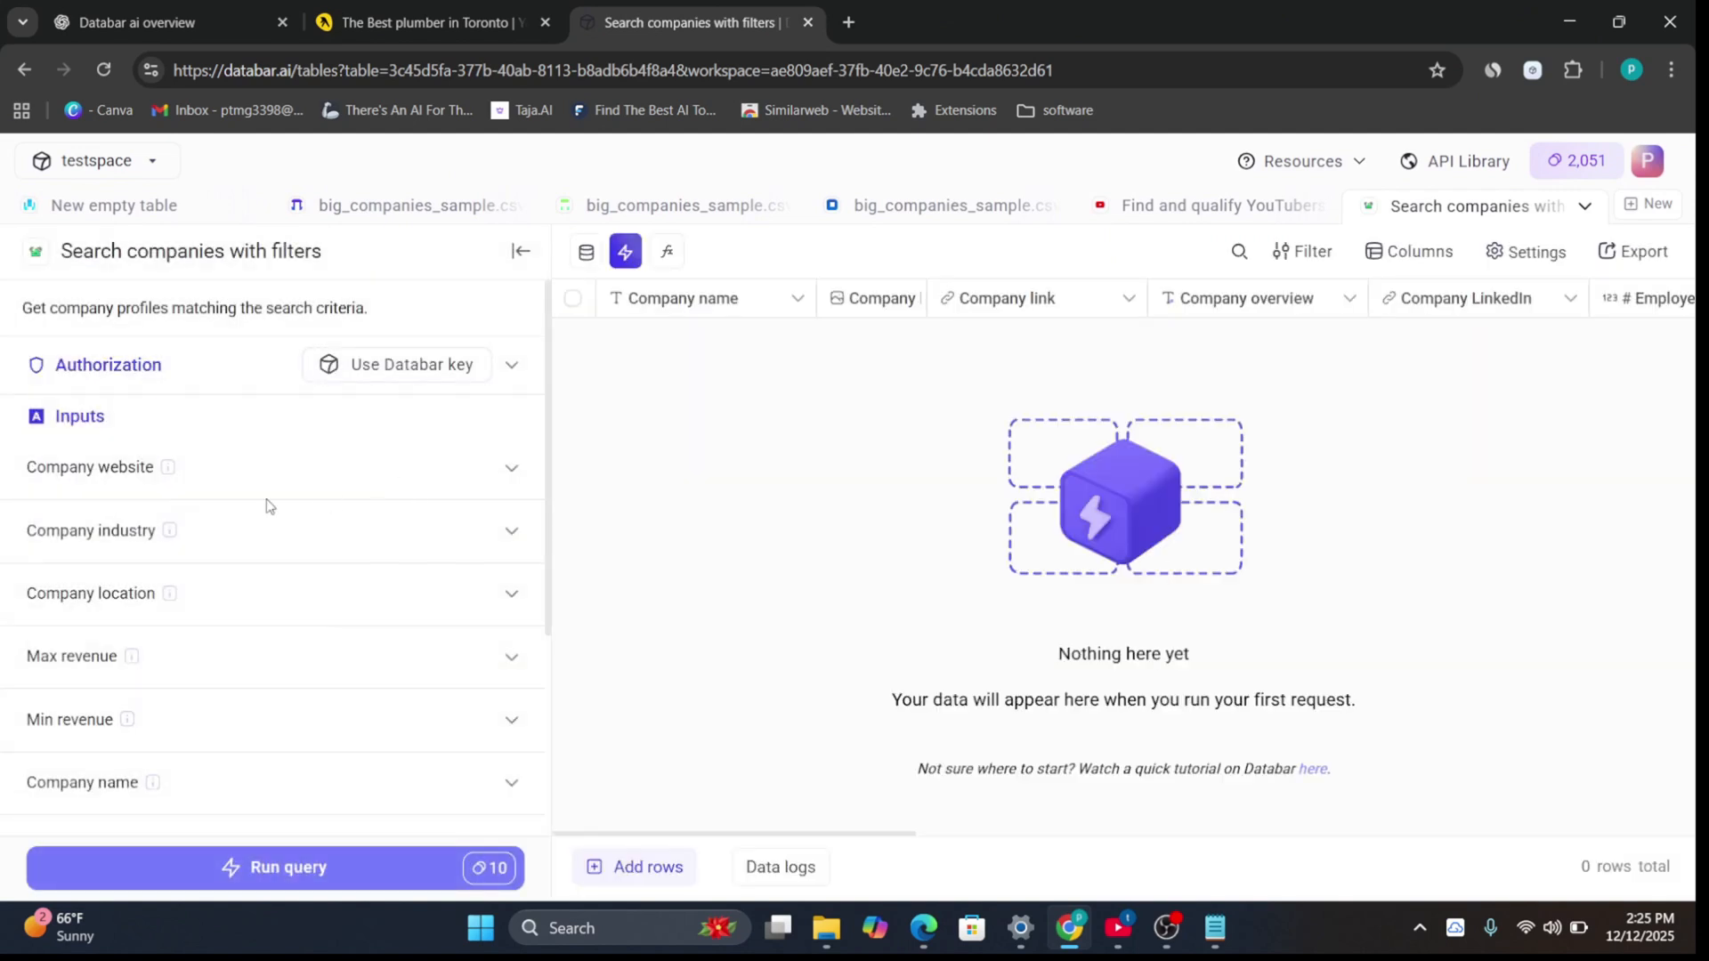
pyautogui.scroll(-3, 279, 478)
pyautogui.scroll(5, 279, 477)
# Step: Set the company industry filter to Hospitality and run the company search query
pyautogui.click(487, 481)
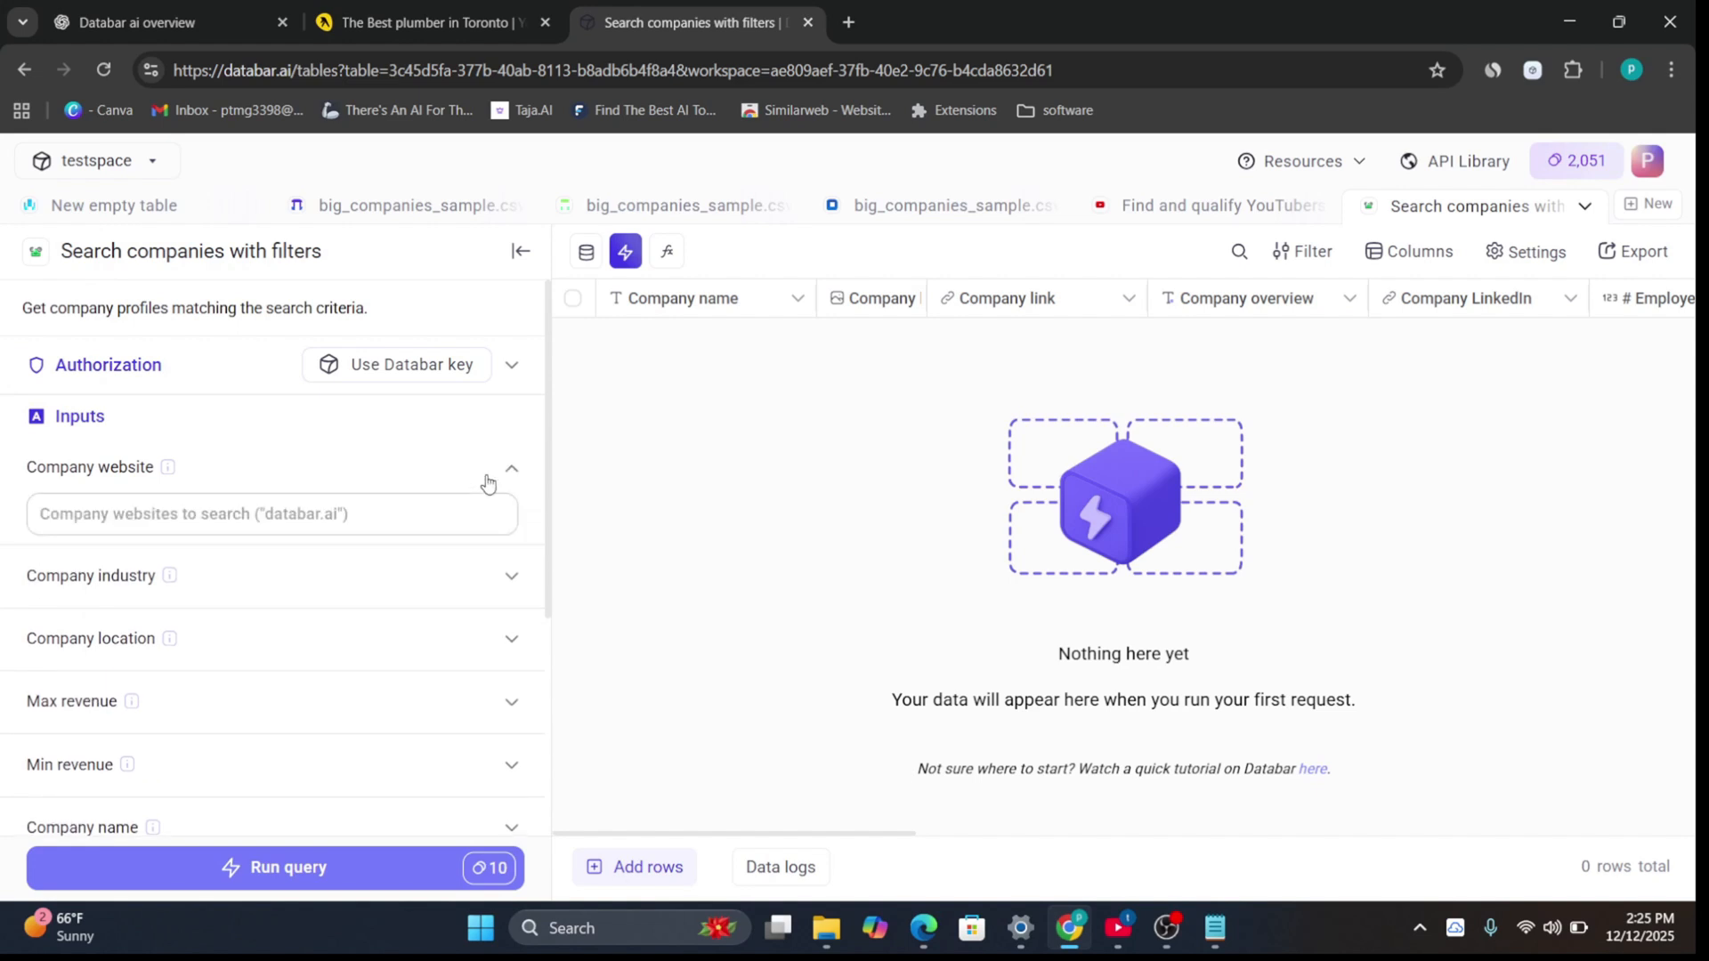
pyautogui.click(489, 480)
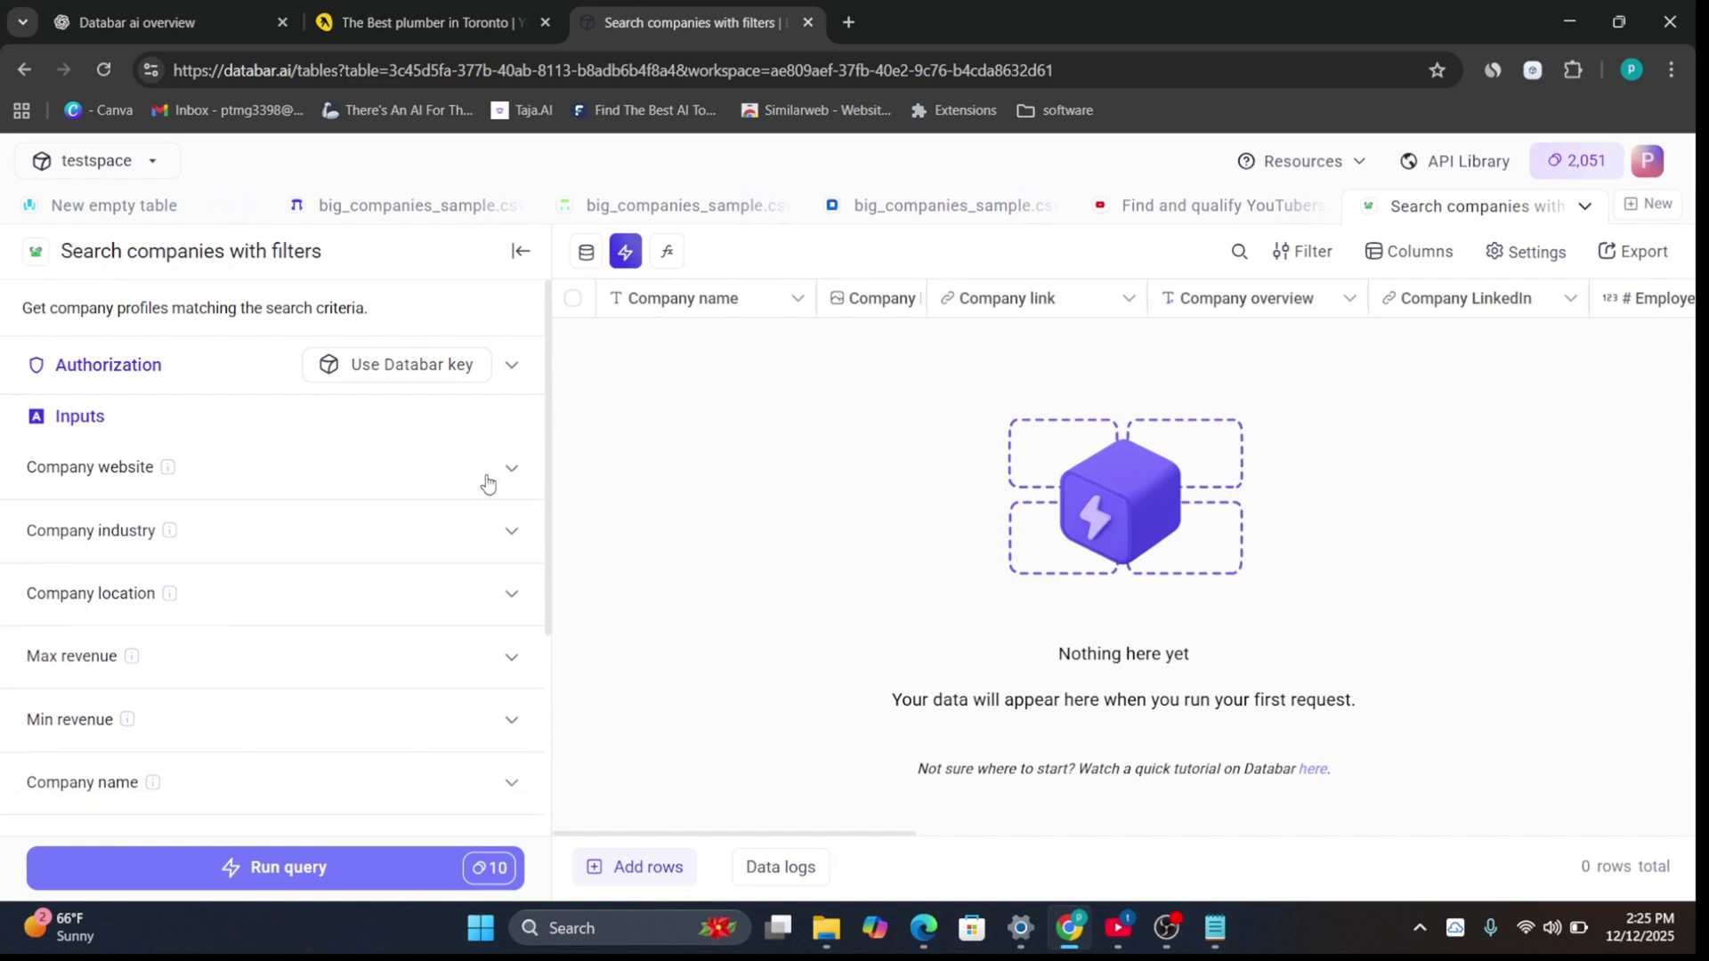
pyautogui.click(508, 537)
pyautogui.click(352, 578)
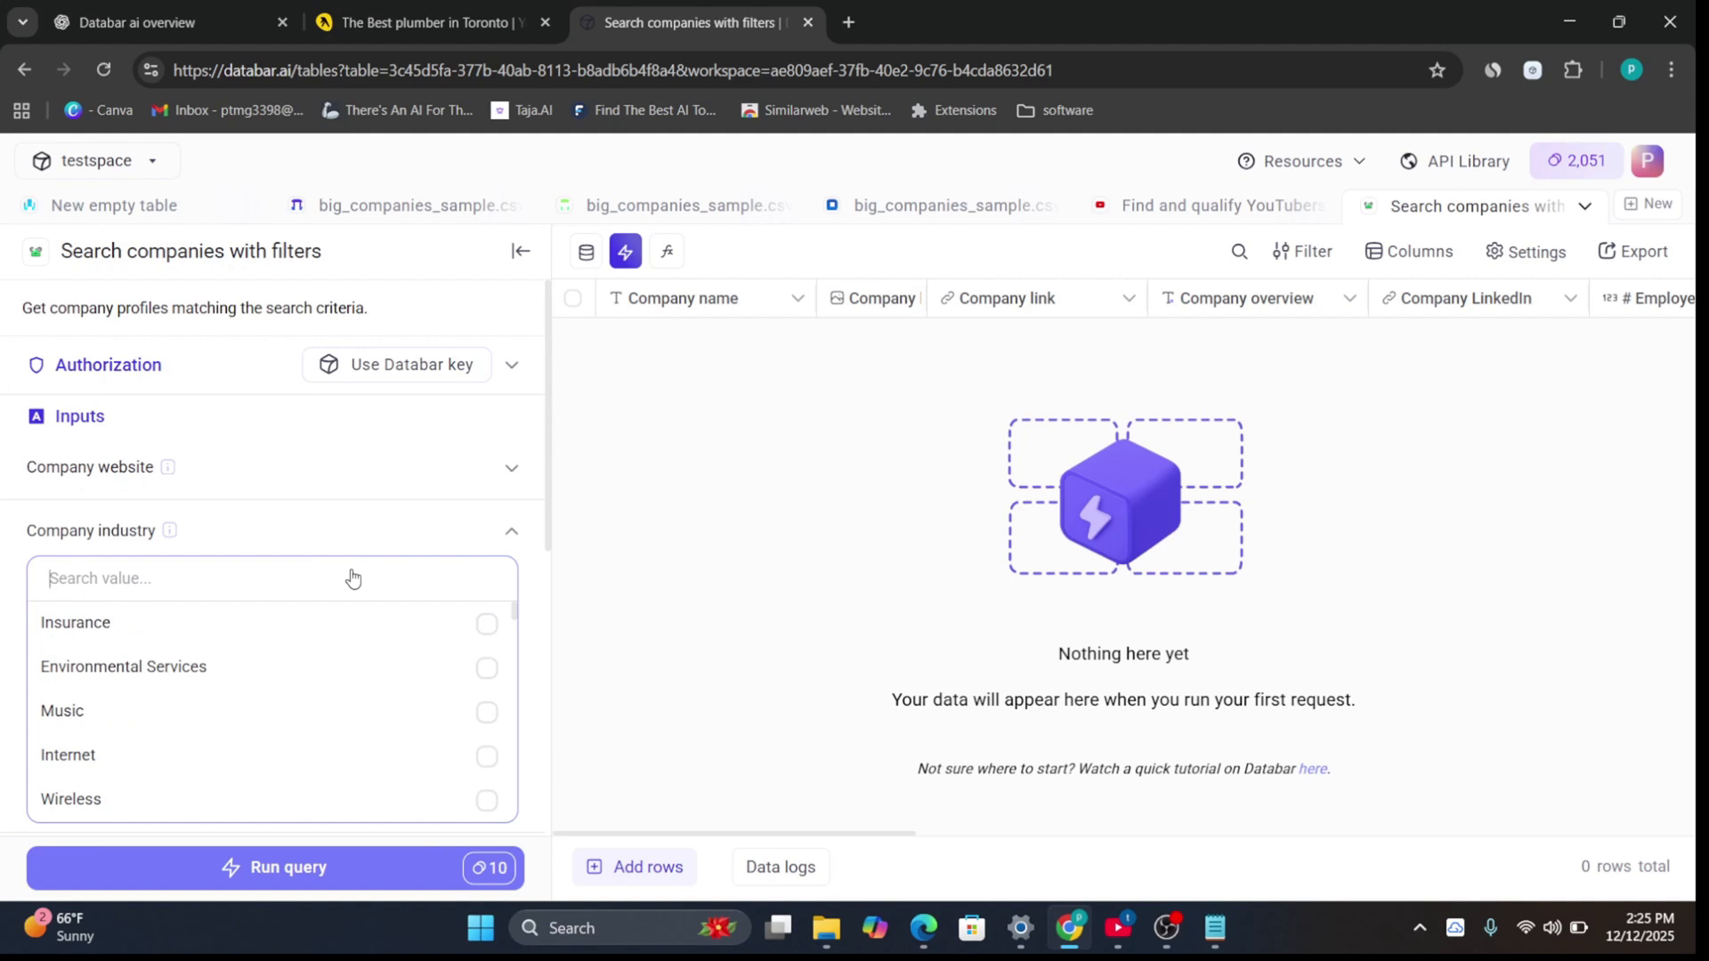
pyautogui.scroll(-5, 285, 695)
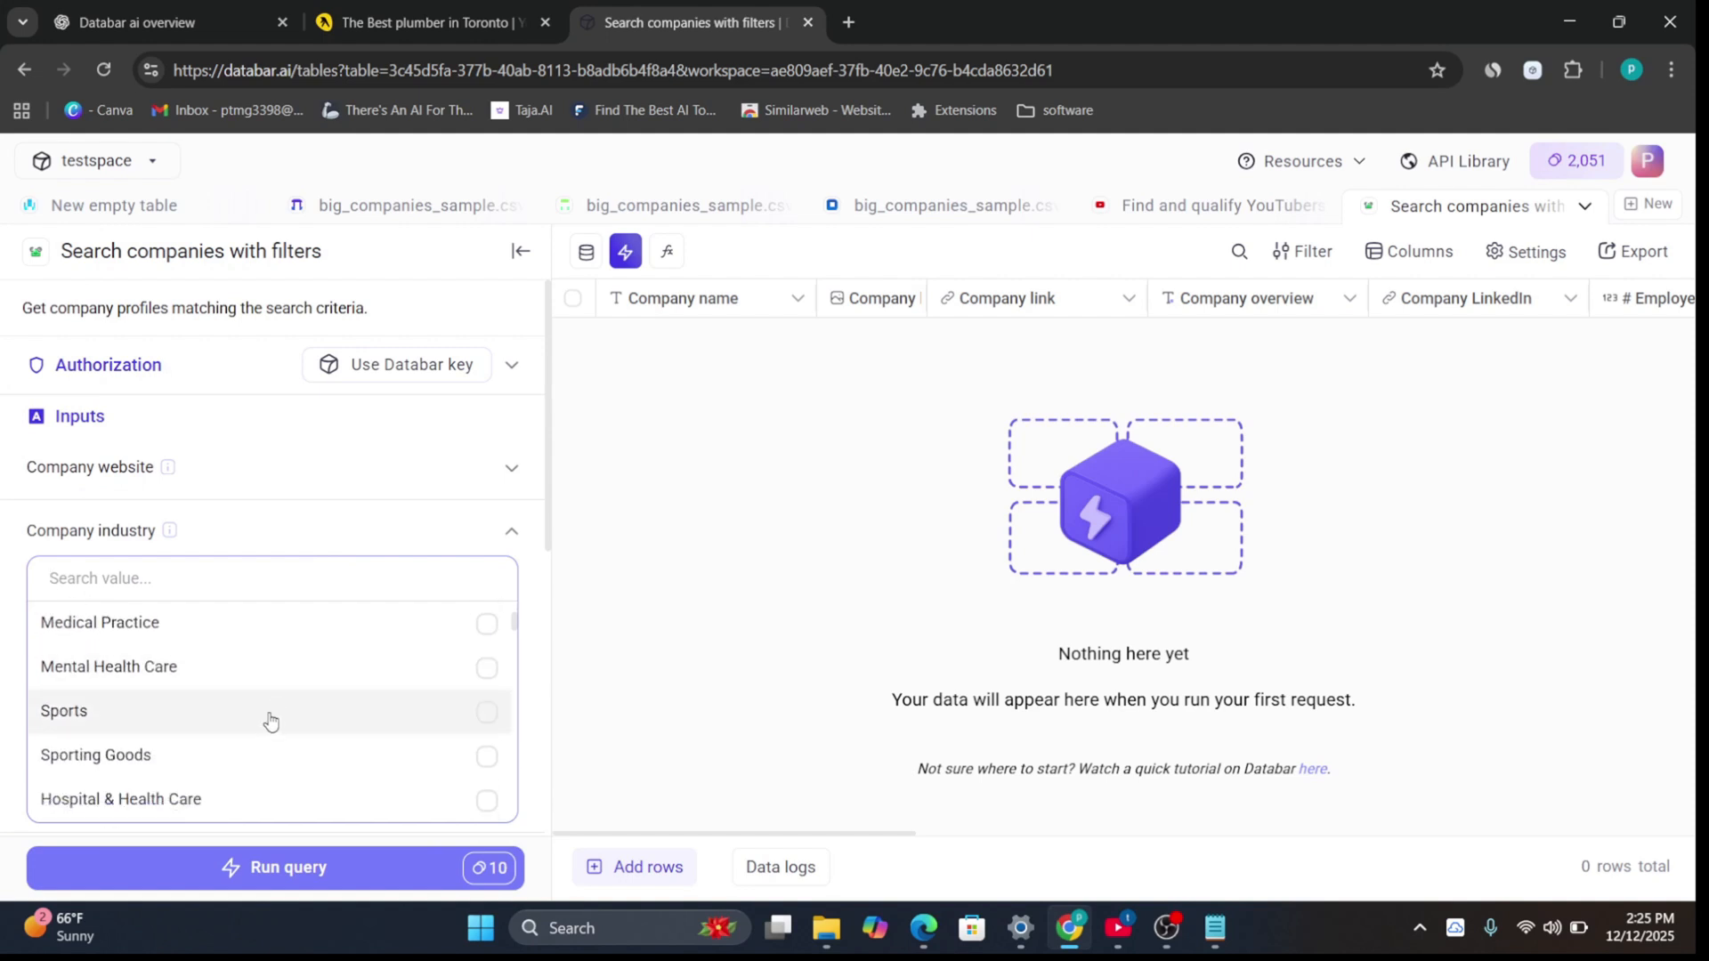
pyautogui.scroll(-3, 268, 719)
pyautogui.click(250, 685)
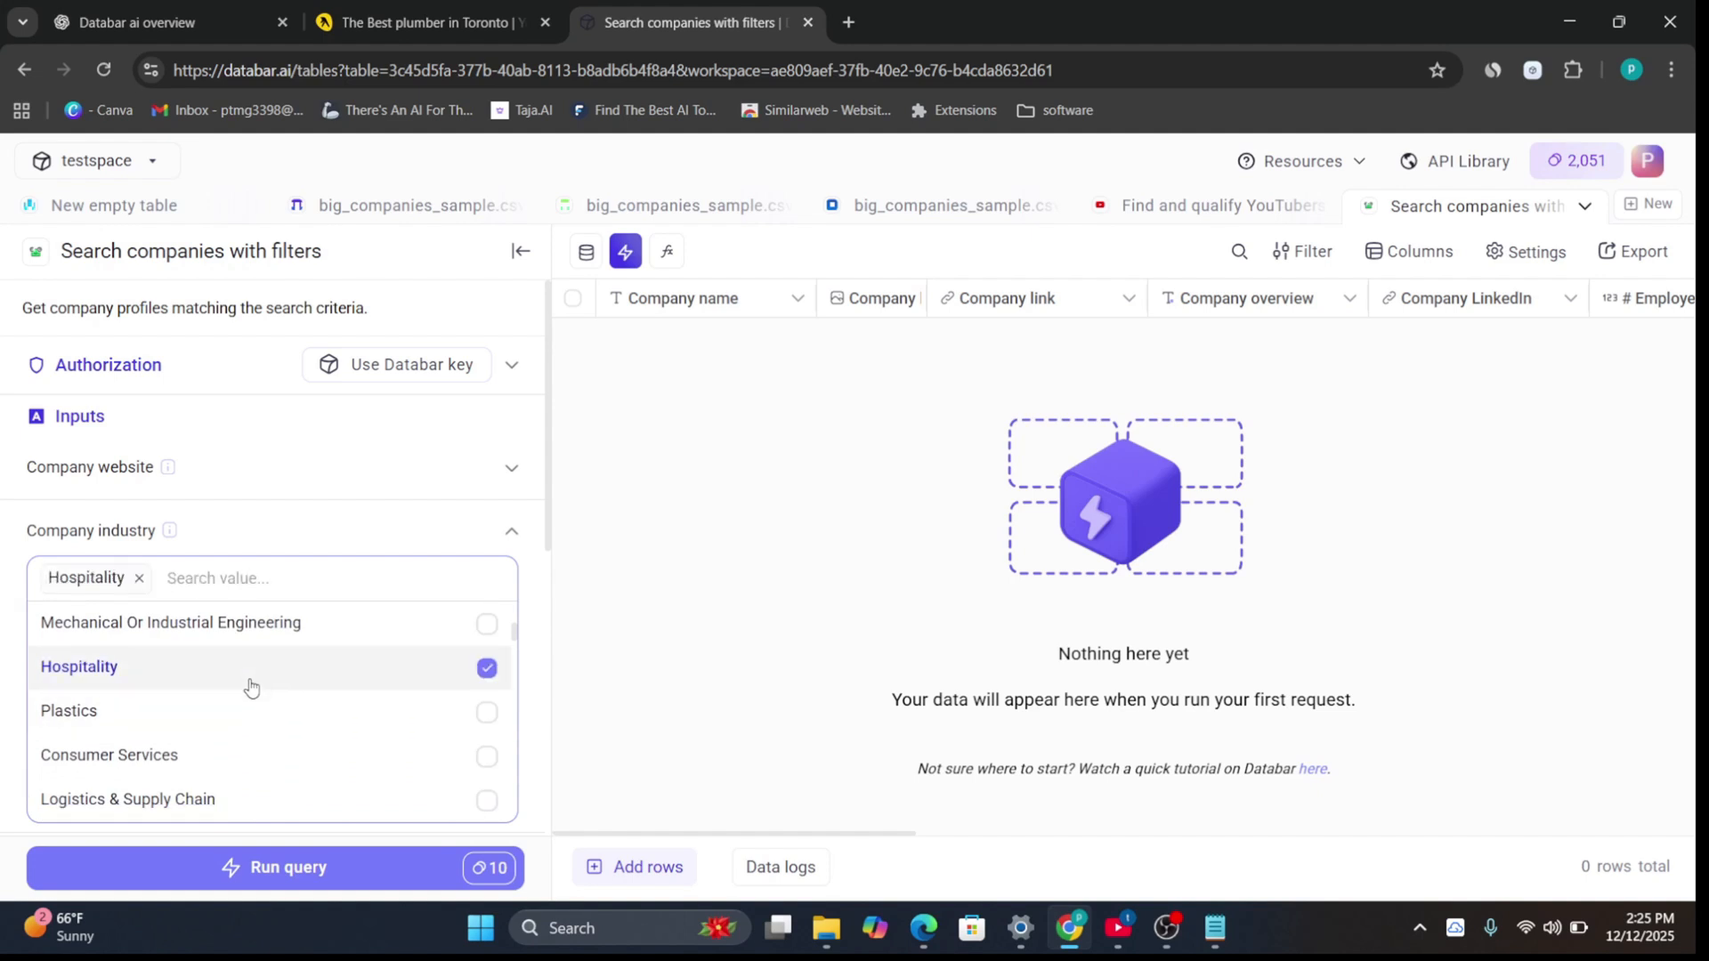
pyautogui.click(267, 865)
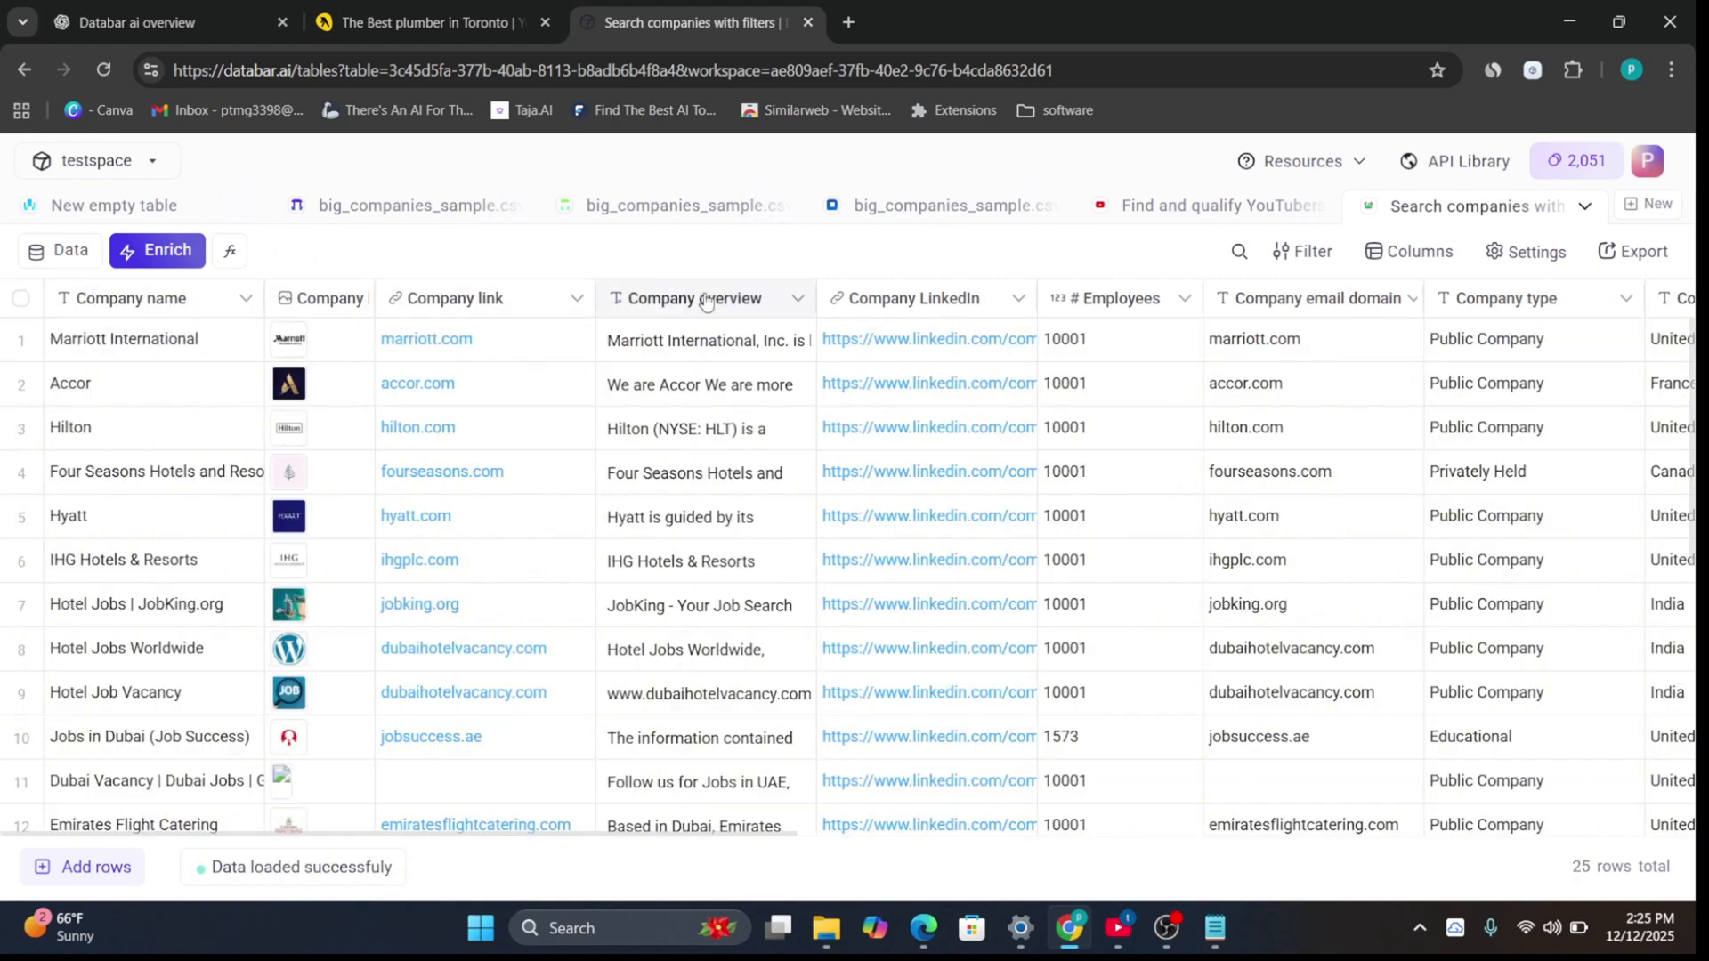
# Step: Add the Get email by LinkedIn waterfall to the hospitality companies table and run it individually on the first four rows
pyautogui.moveTo(428, 833); pyautogui.dragTo(1397, 904)
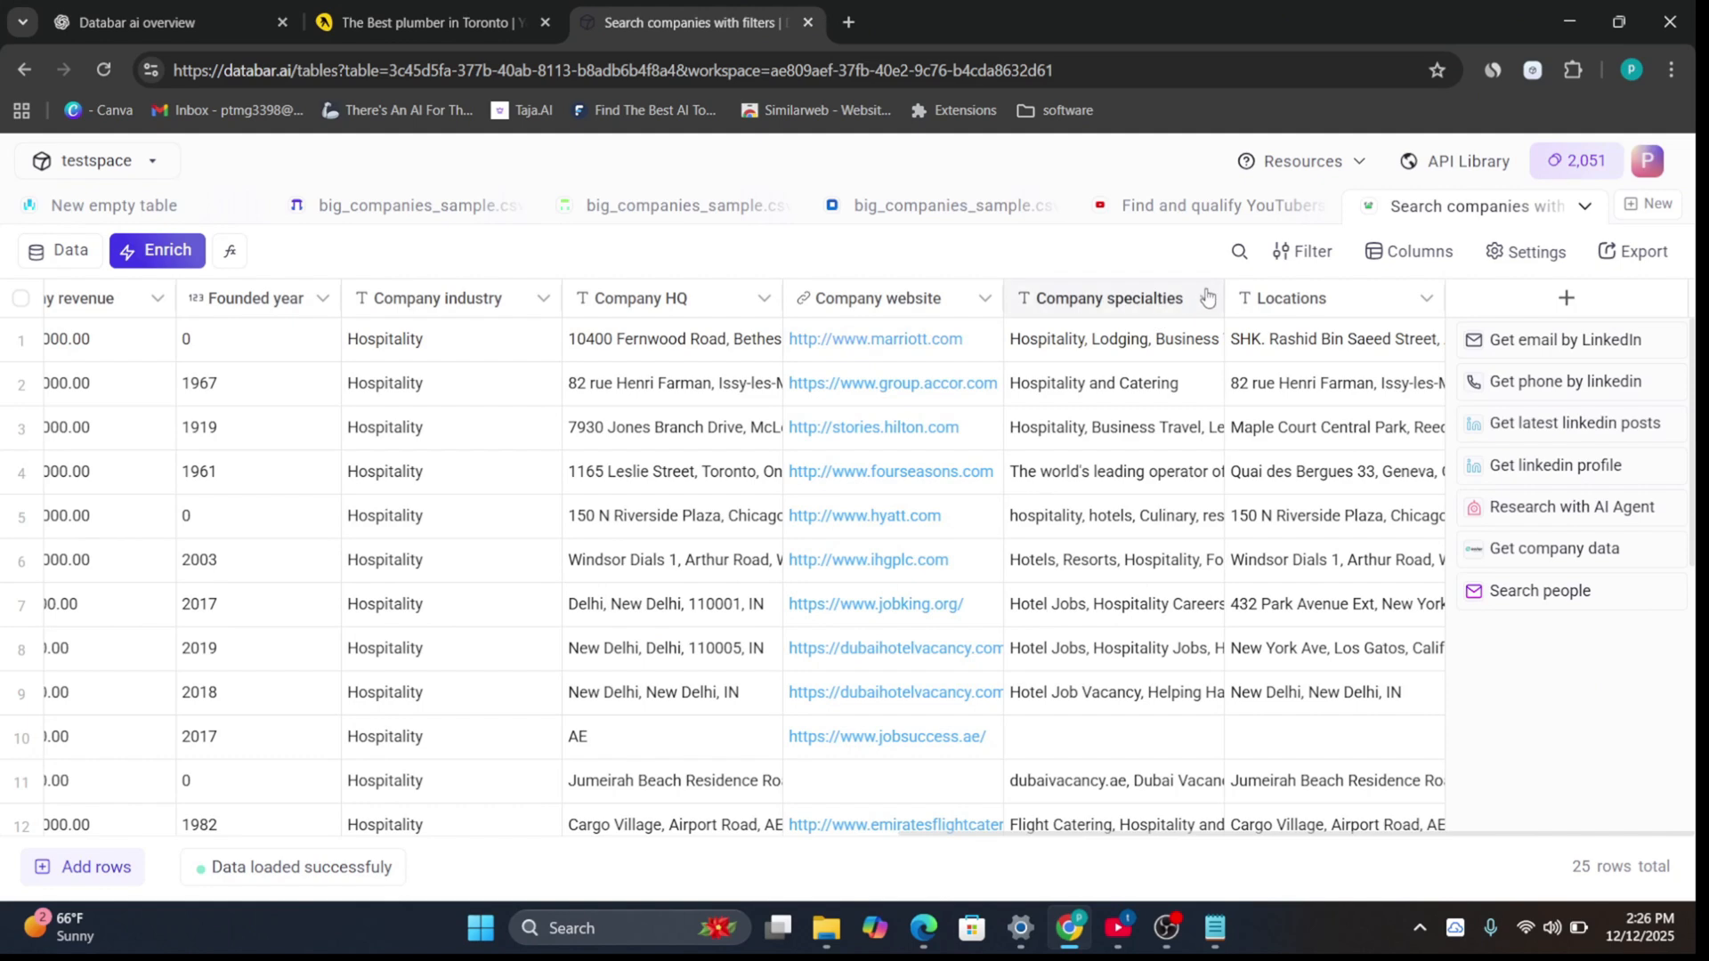
pyautogui.click(1495, 339)
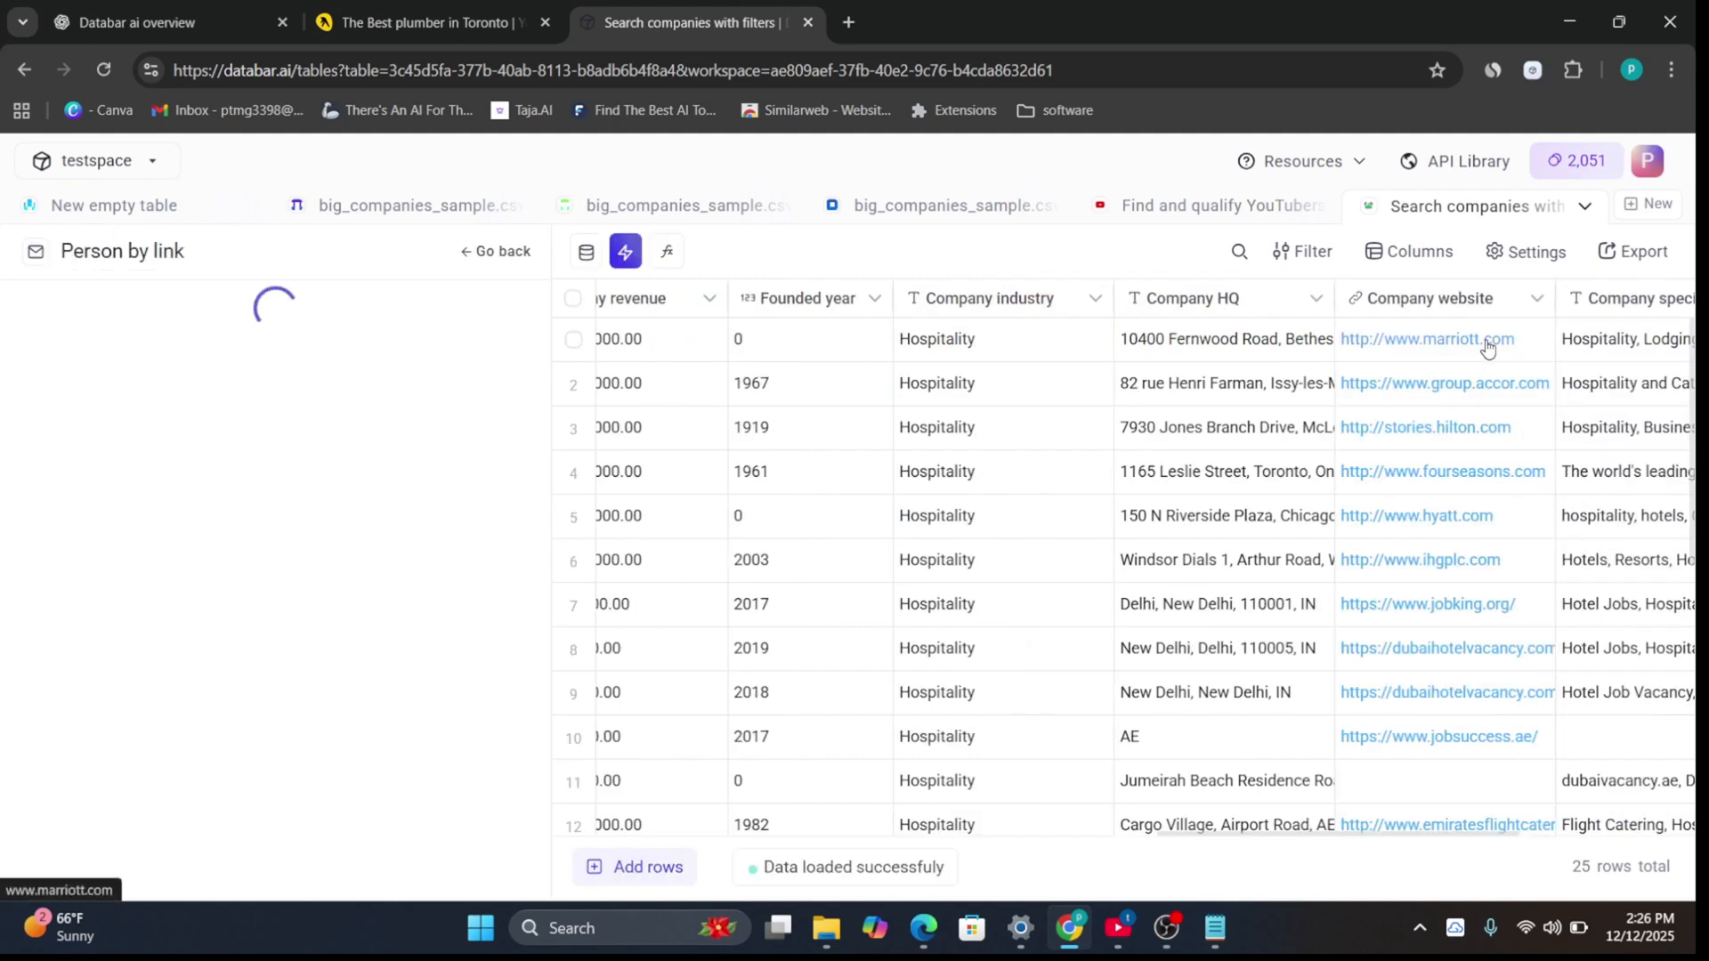
pyautogui.click(197, 457)
pyautogui.click(201, 580)
pyautogui.click(289, 868)
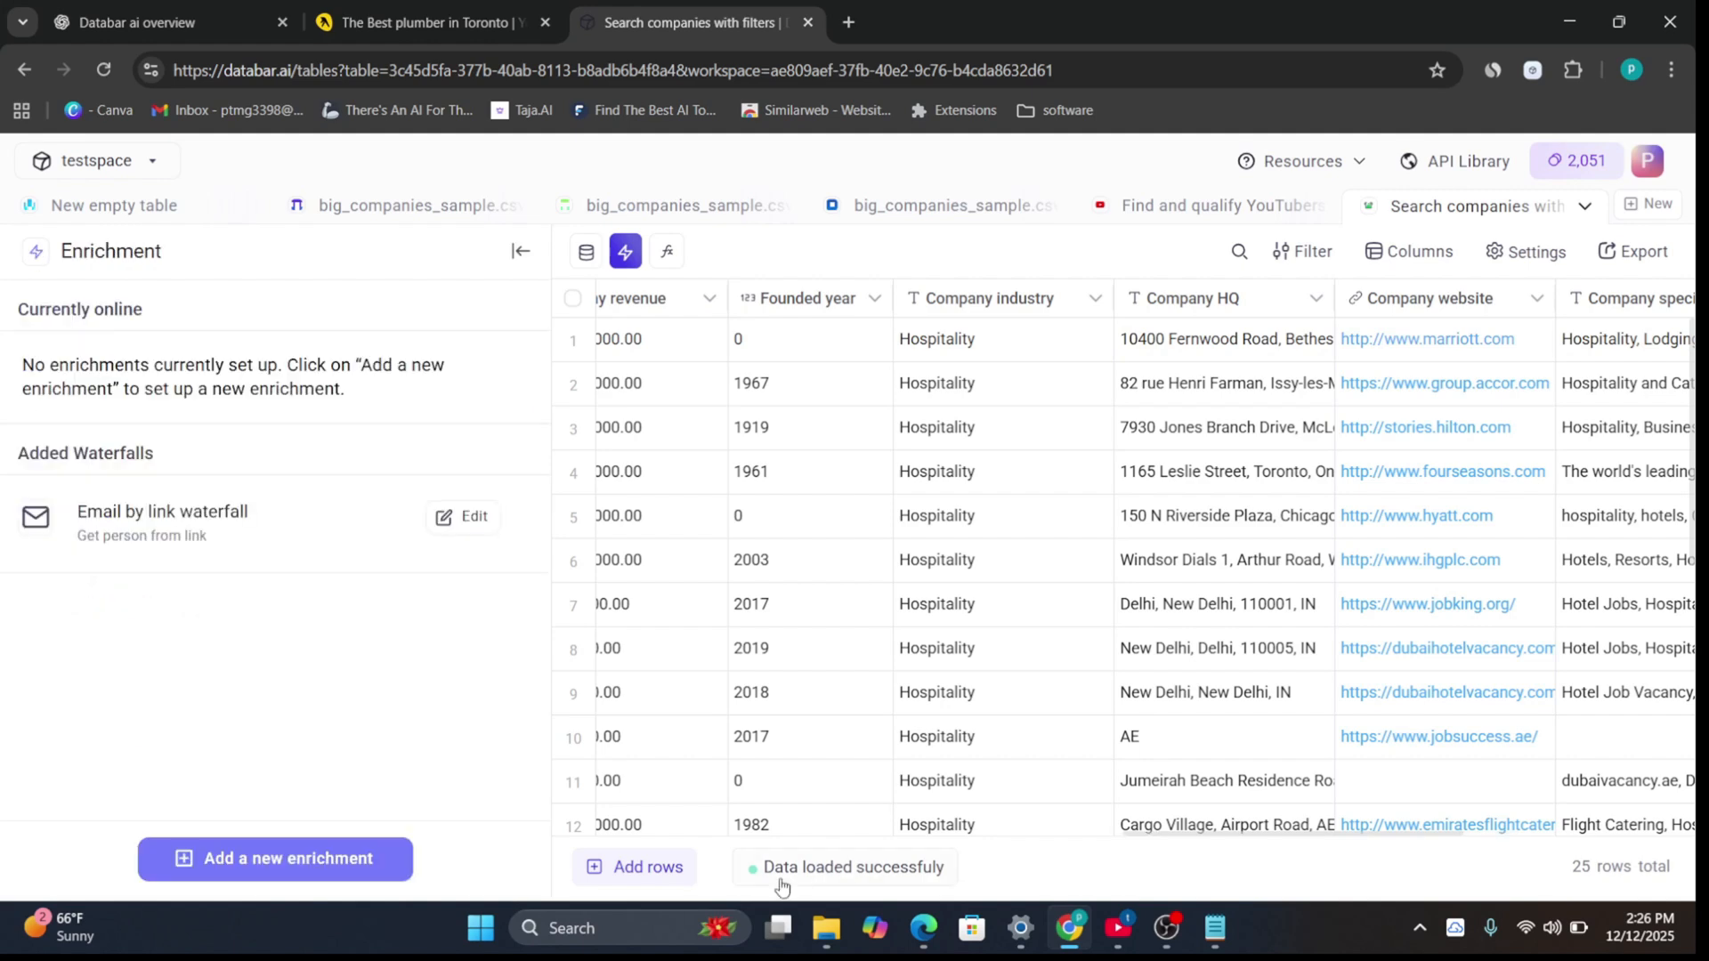
pyautogui.moveTo(1596, 846); pyautogui.dragTo(1677, 846)
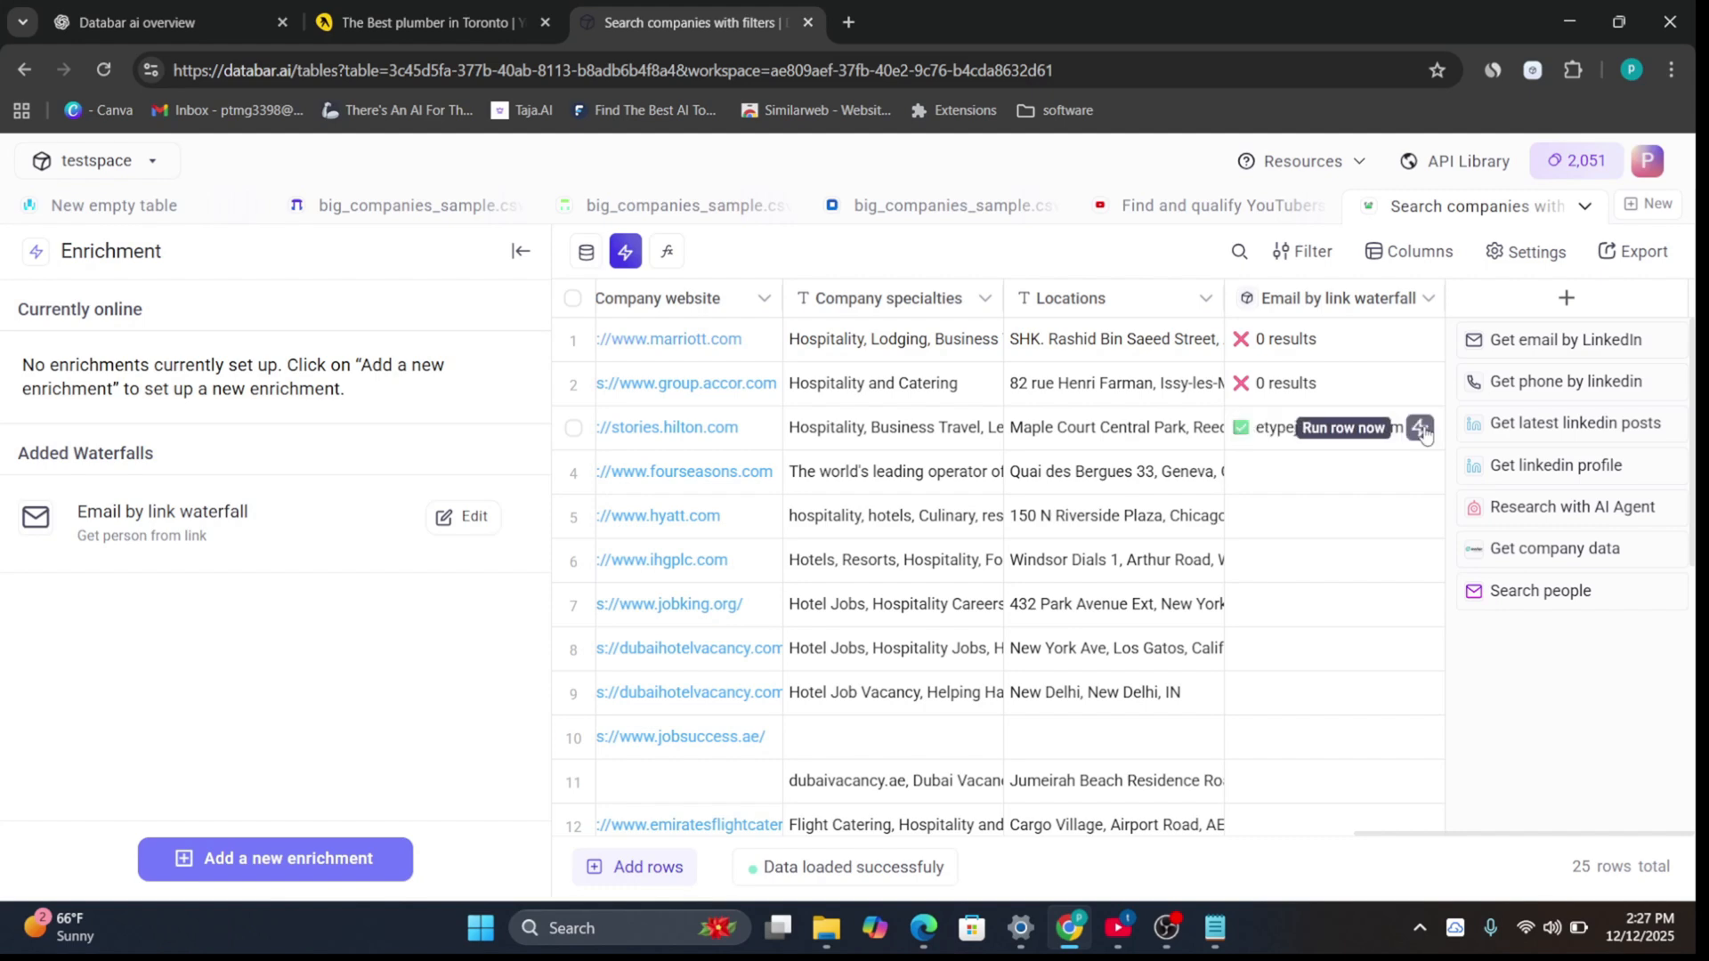
pyautogui.click(1422, 472)
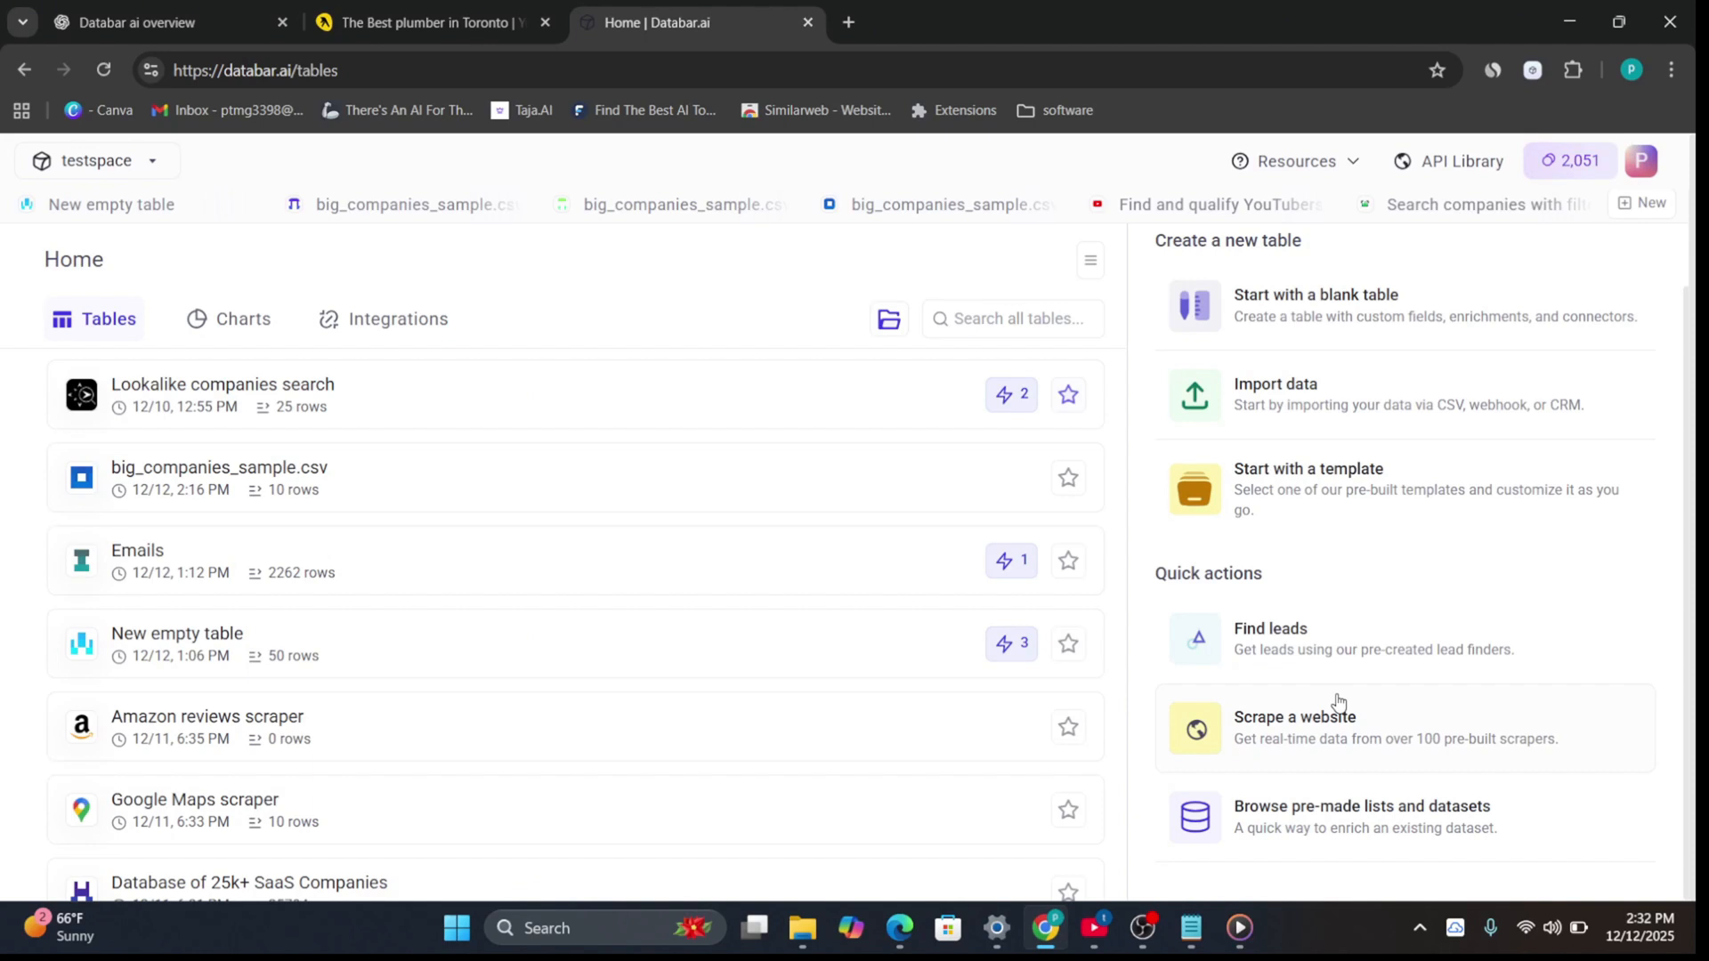
# Step: Create a table from the website scraper "Google Maps scraper with contact info"
pyautogui.click(1259, 755)
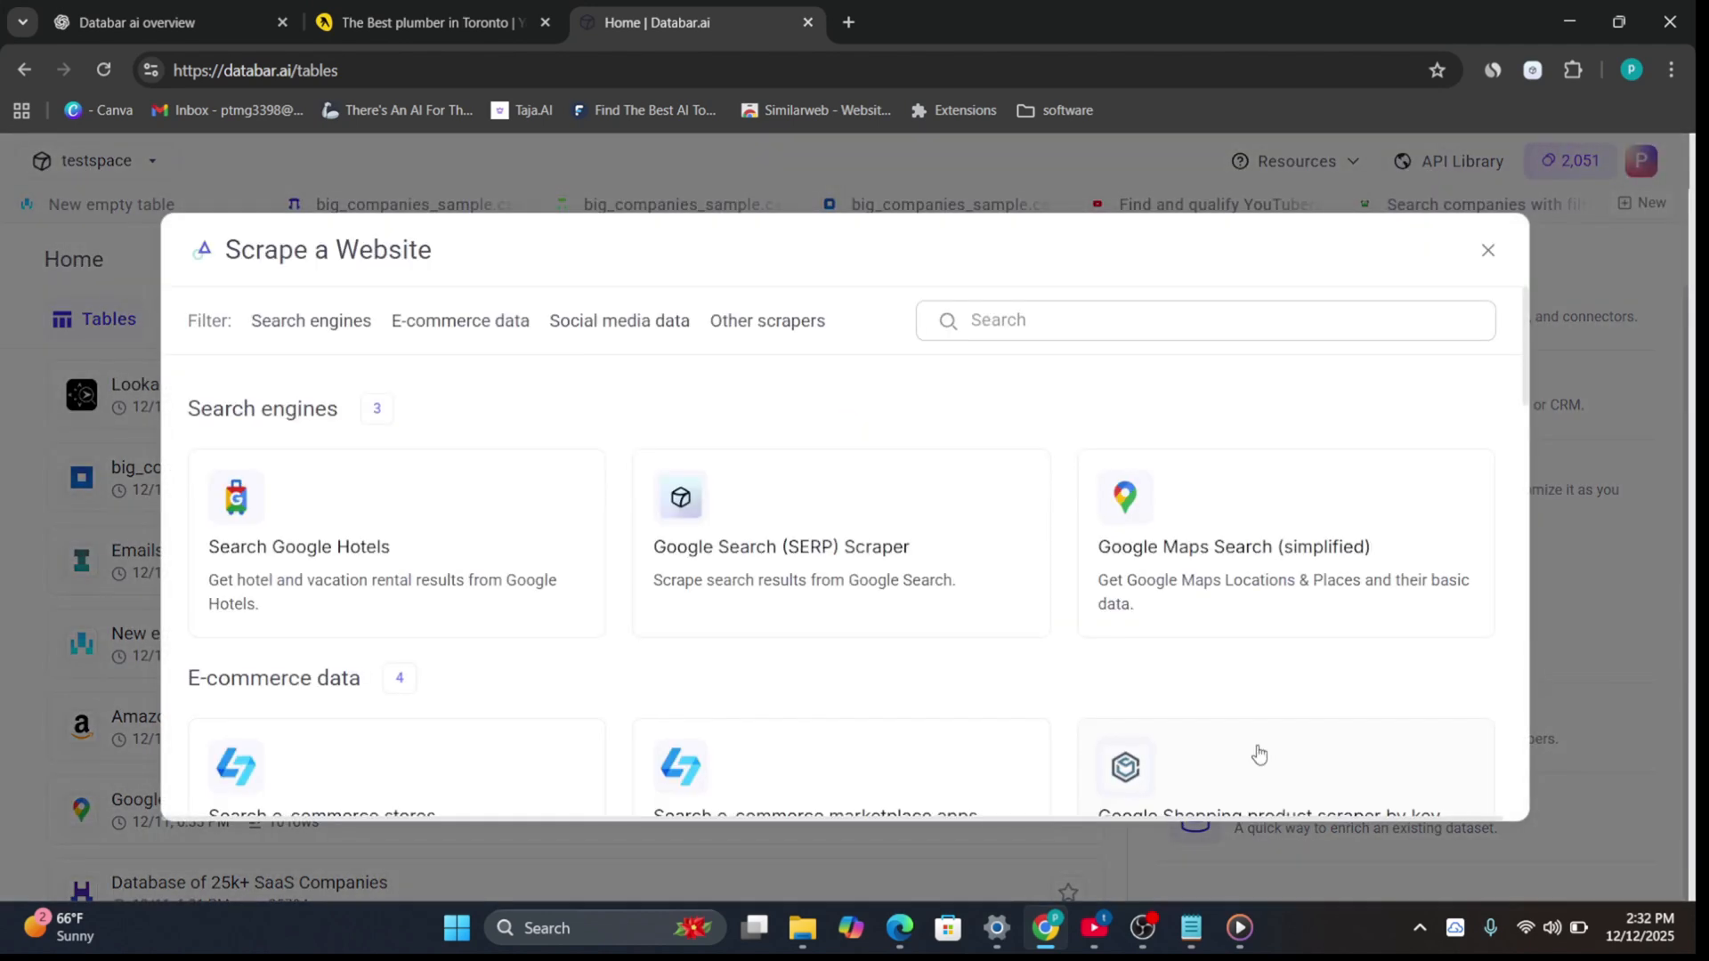
pyautogui.scroll(-4, 639, 536)
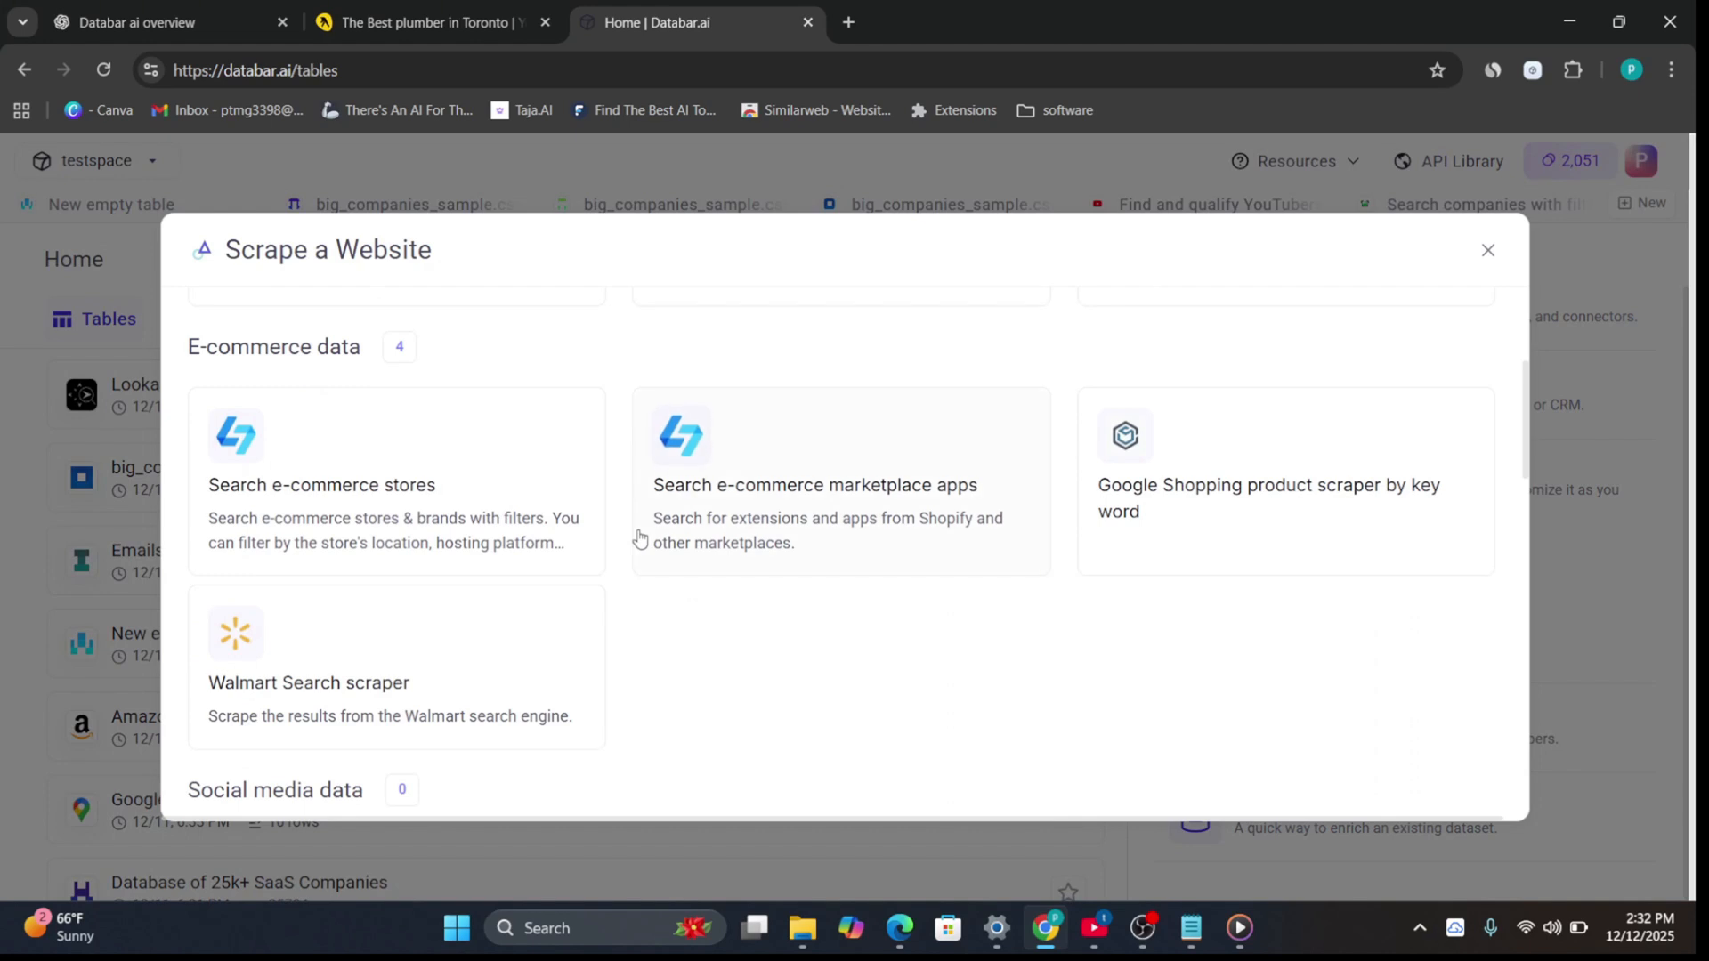
pyautogui.scroll(-6, 639, 537)
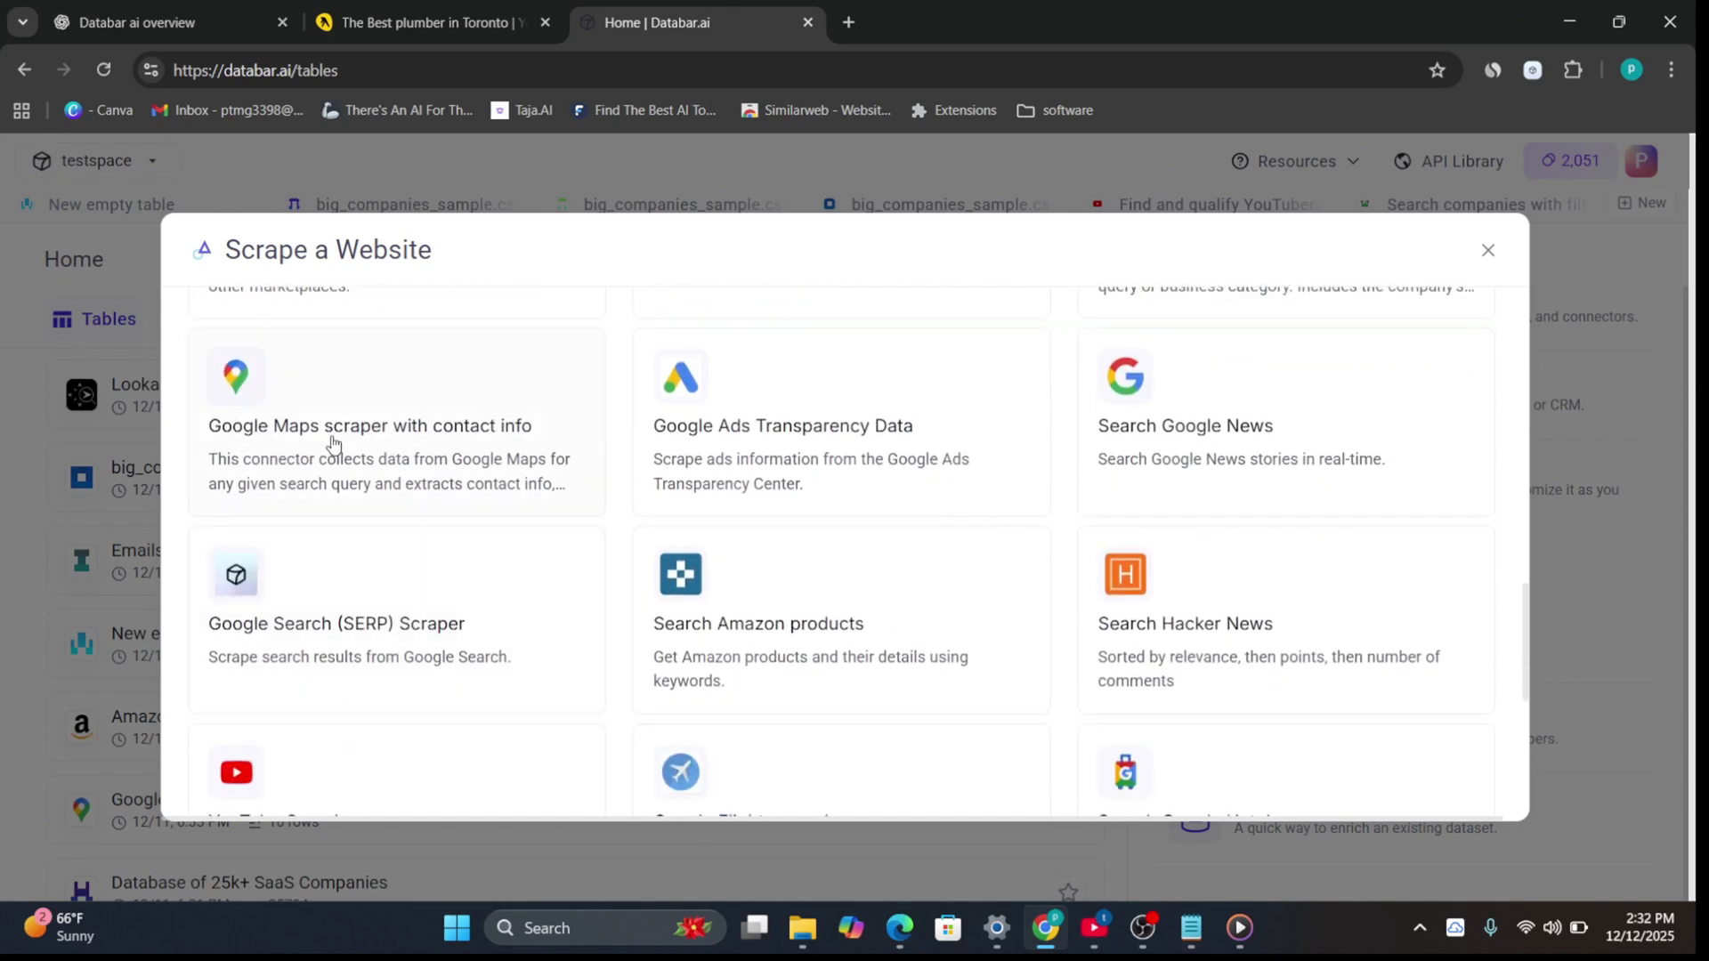
pyautogui.click(331, 443)
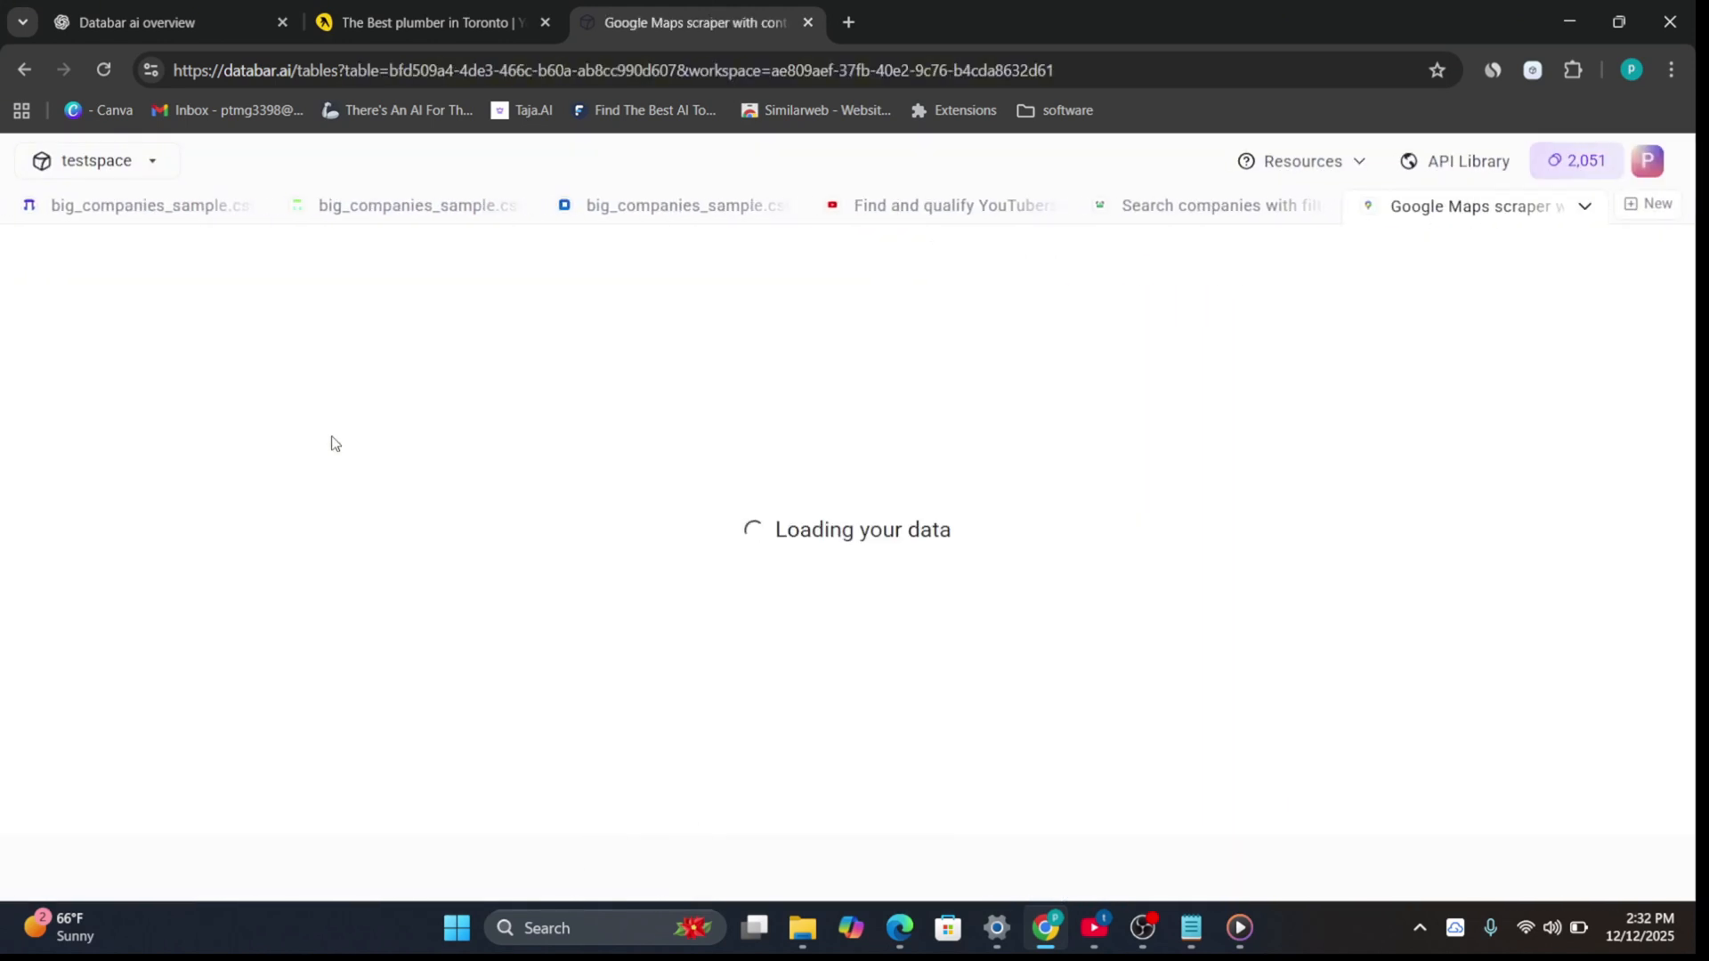
# Step: Run the Google Maps scraper with the search query "dentist in Newyork" and view the scraped email columns
pyautogui.click(304, 500)
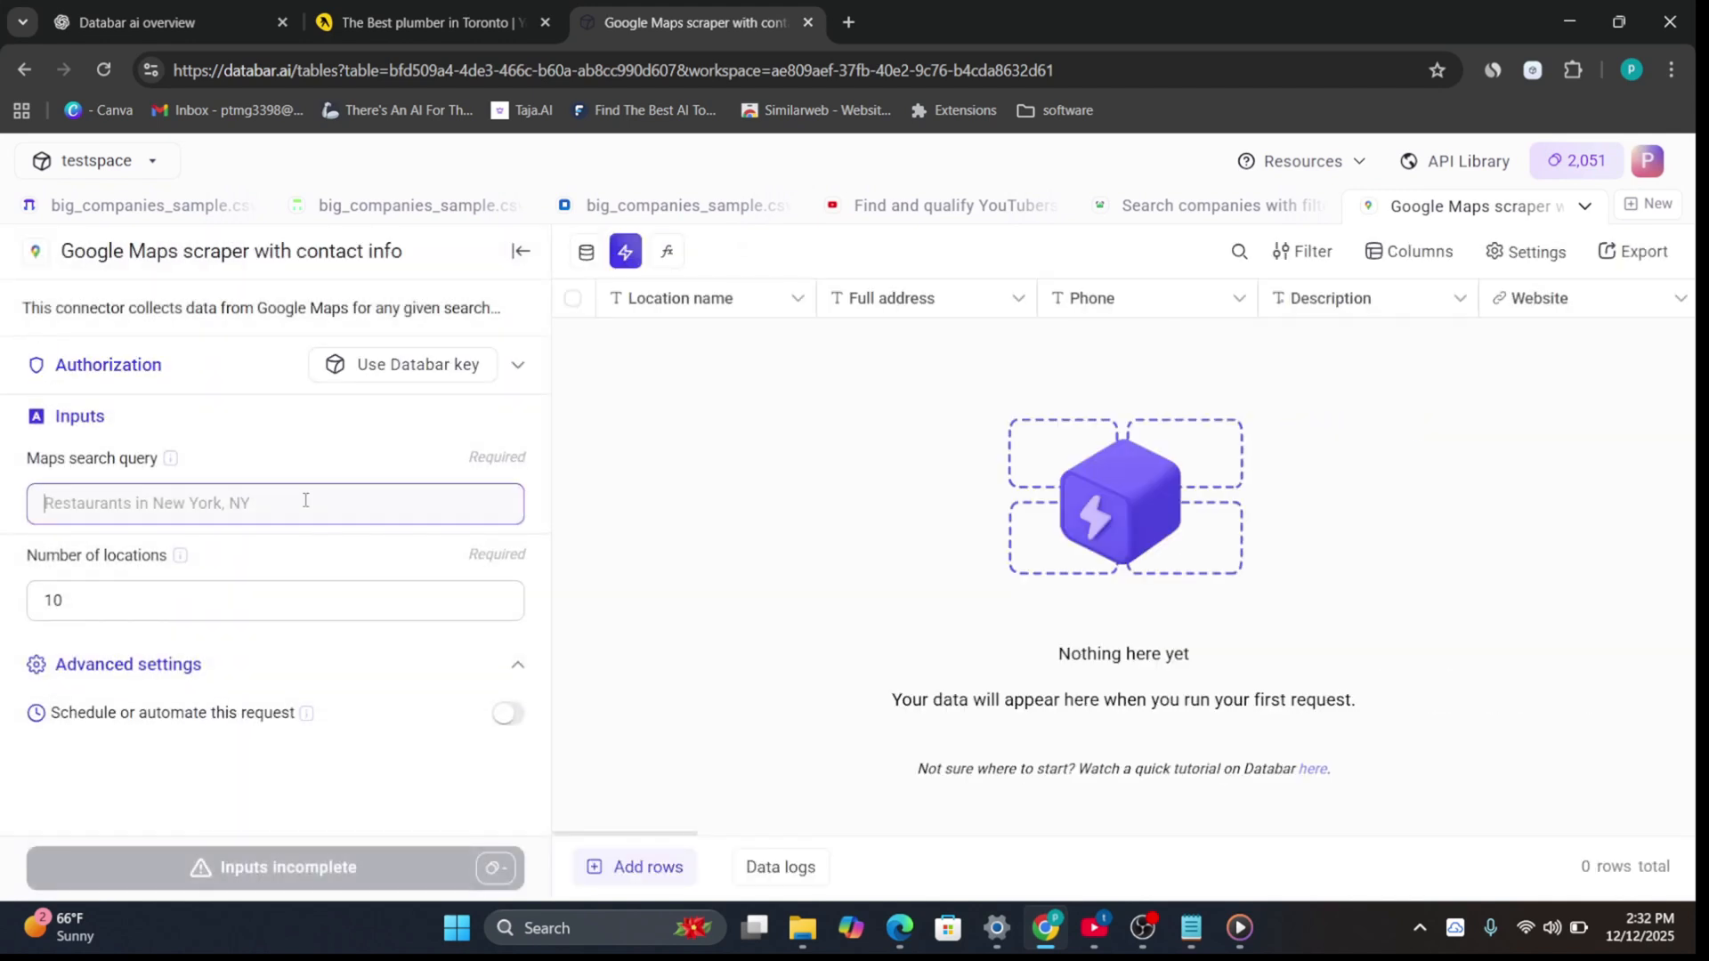
pyautogui.write('de')
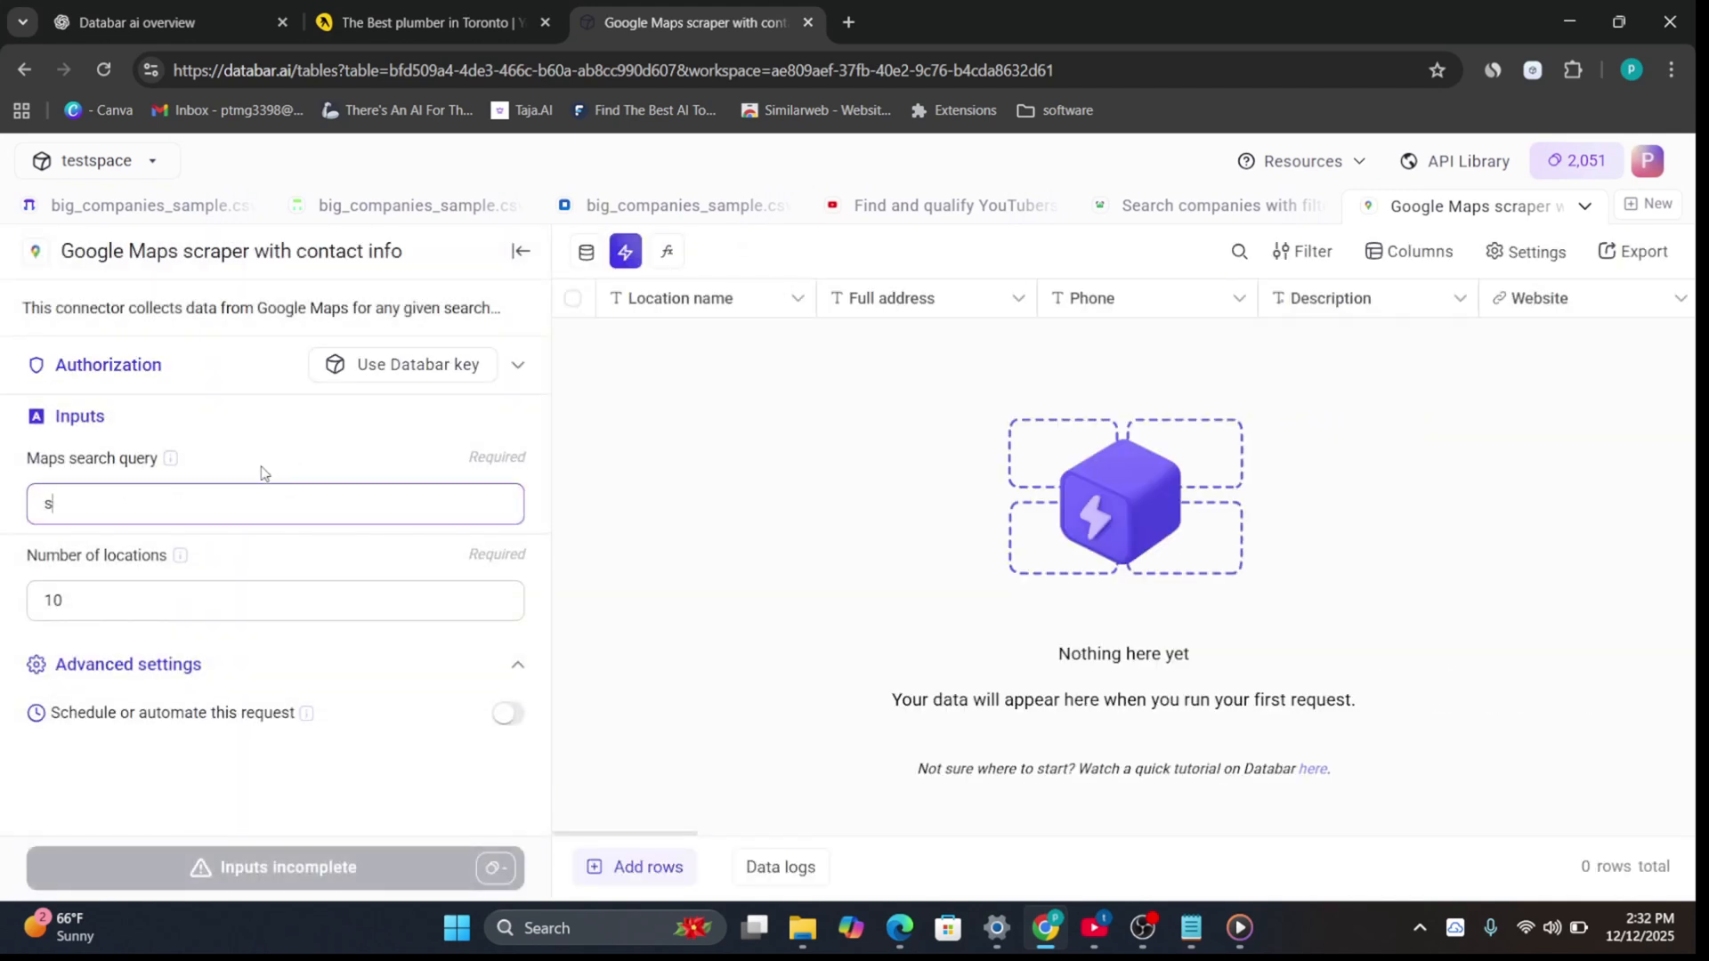
pyautogui.write('ntist in')
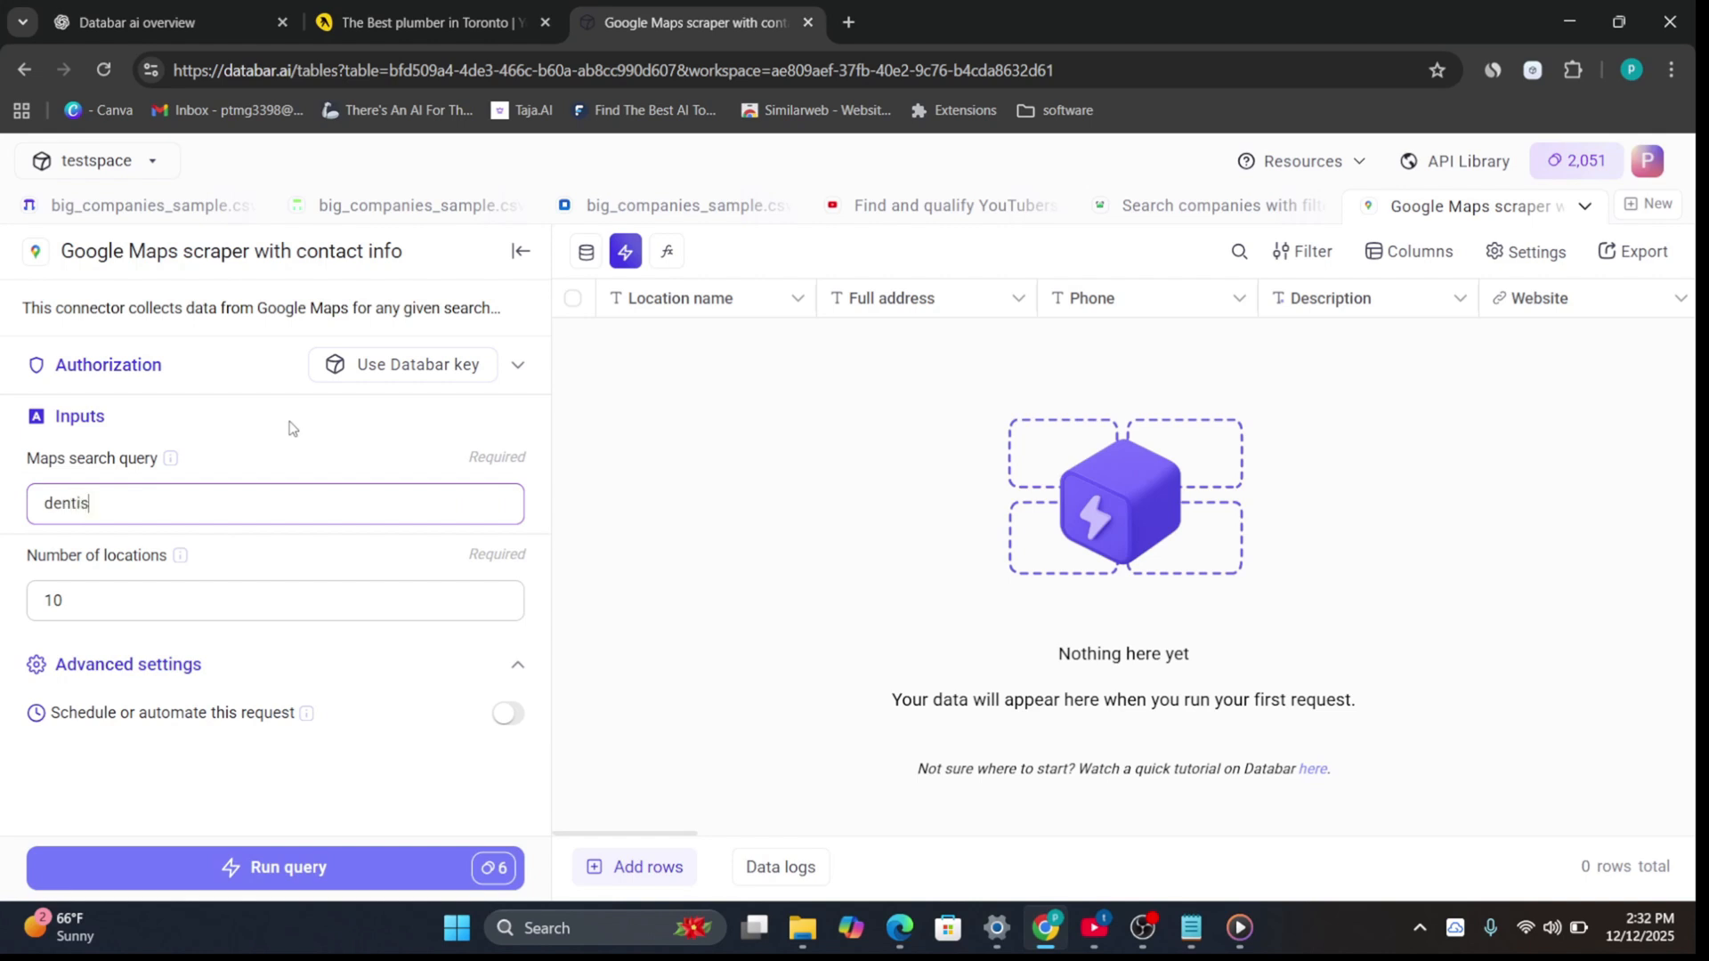
pyautogui.write(' Ny')
pyautogui.press('BackSpace')
pyautogui.write('ewyork')
pyautogui.click(352, 880)
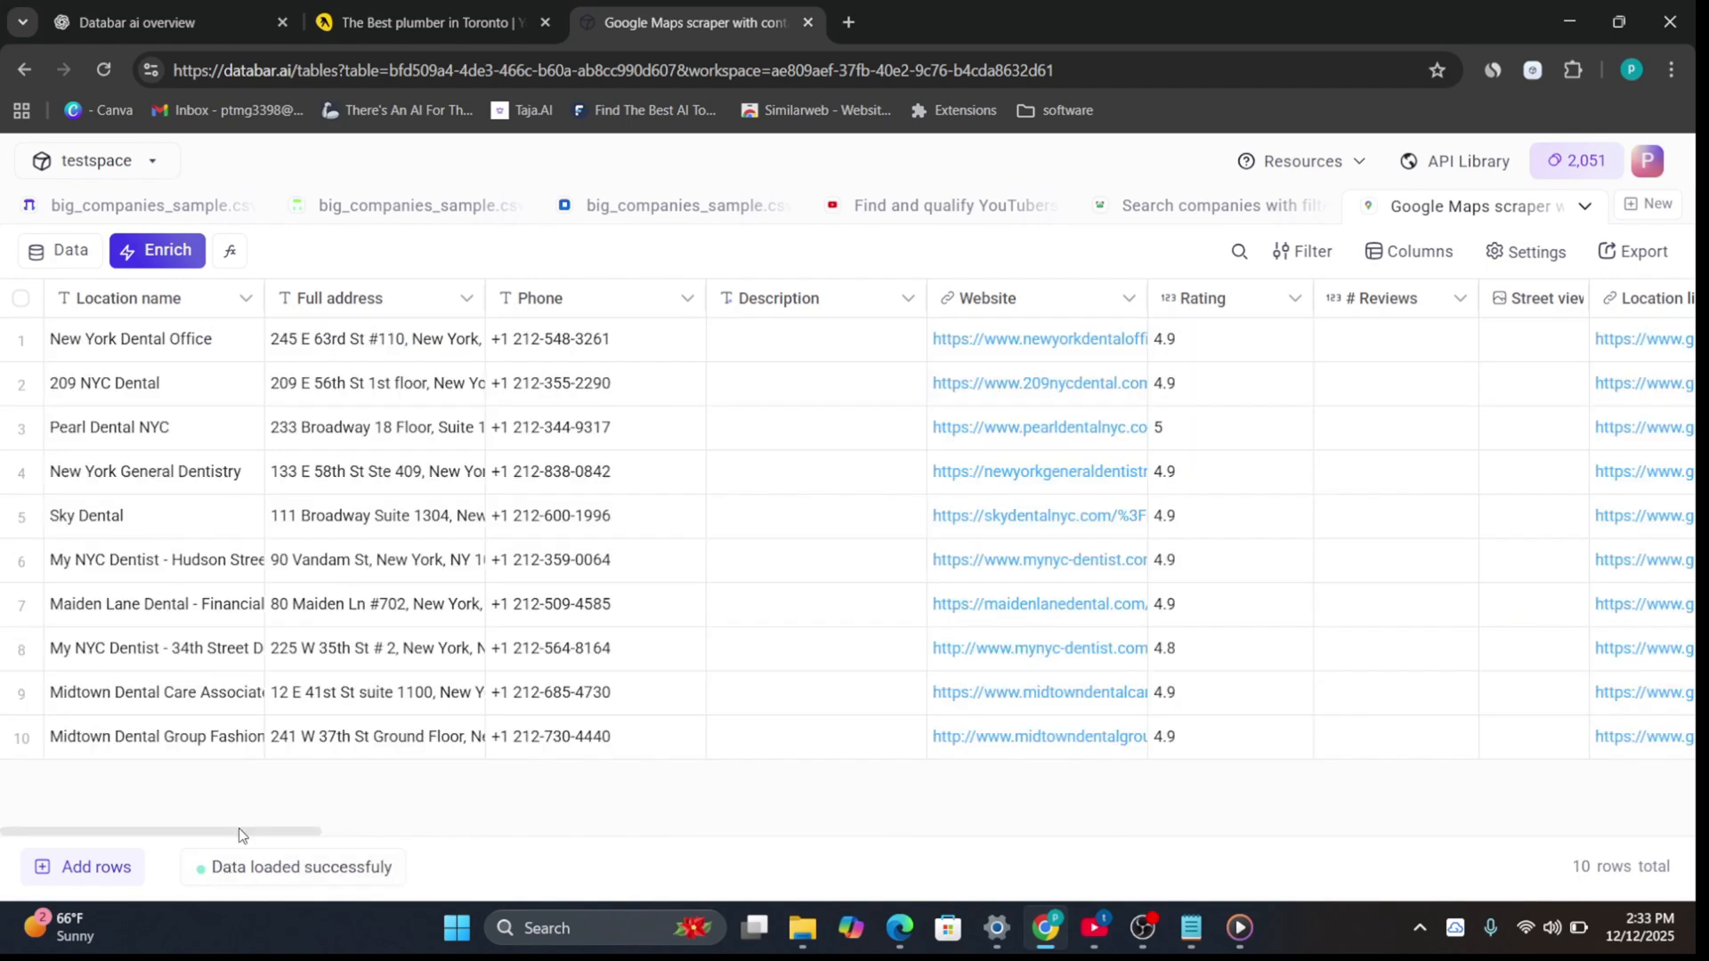
pyautogui.moveTo(242, 831); pyautogui.dragTo(928, 914)
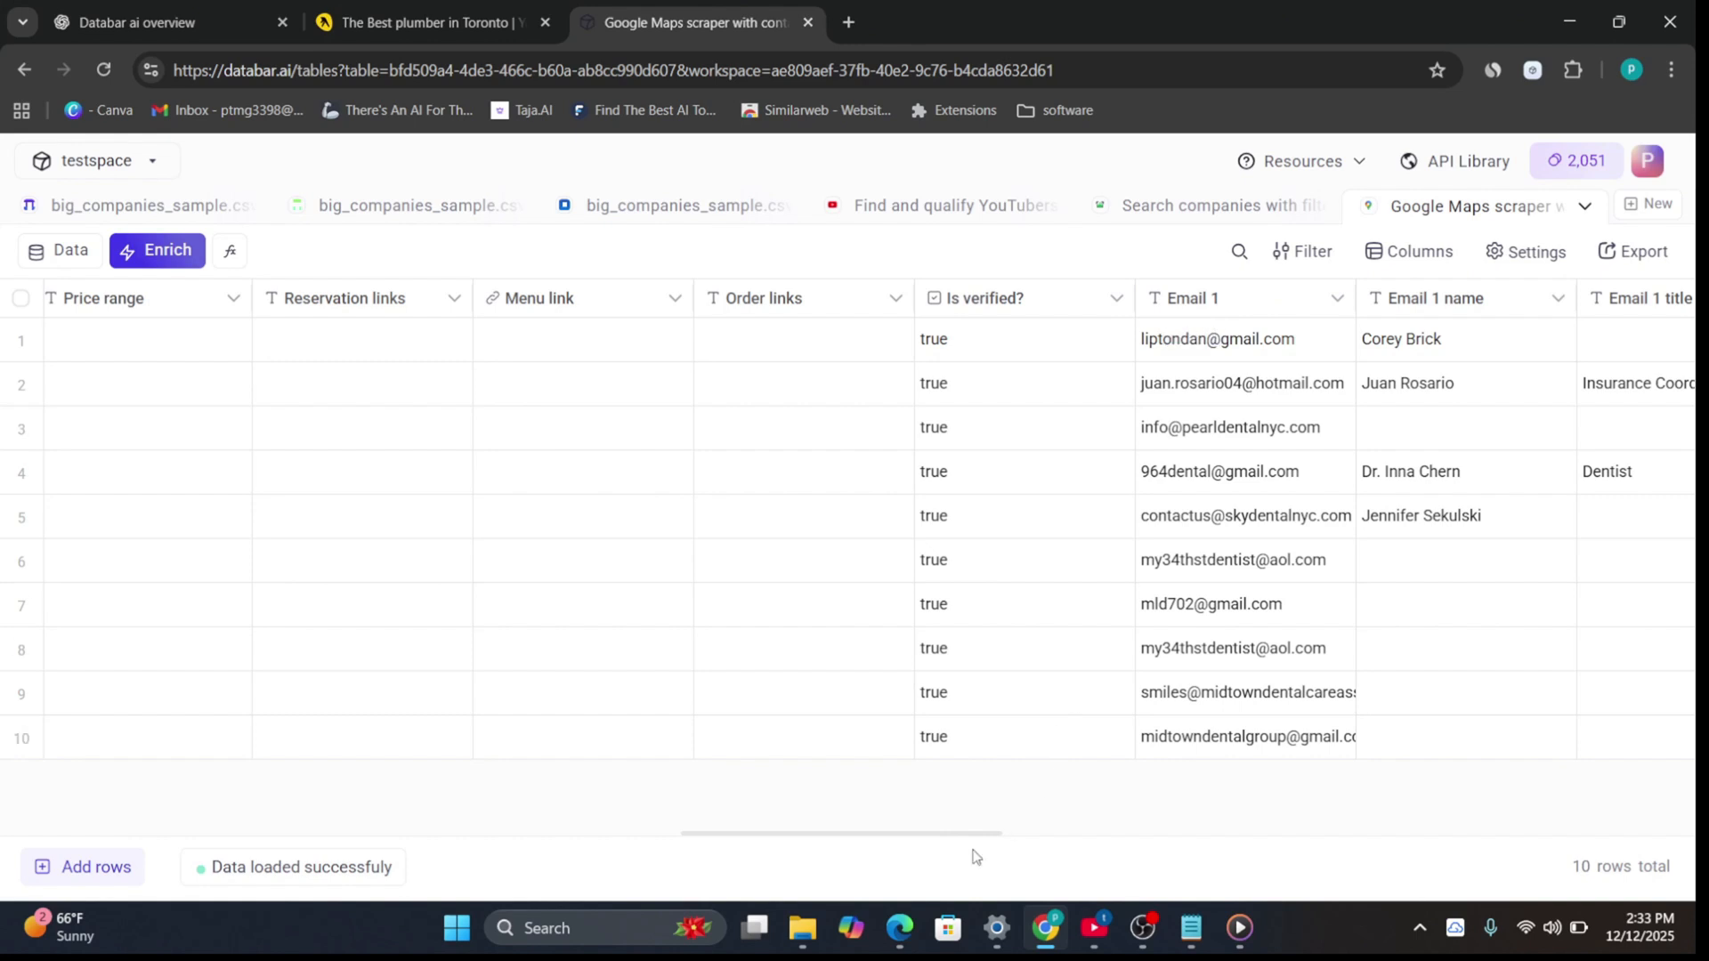
# Step: Create a table from the pre-made dataset "500 Global Portfolio Companies"
pyautogui.moveTo(976, 839); pyautogui.dragTo(1045, 839)
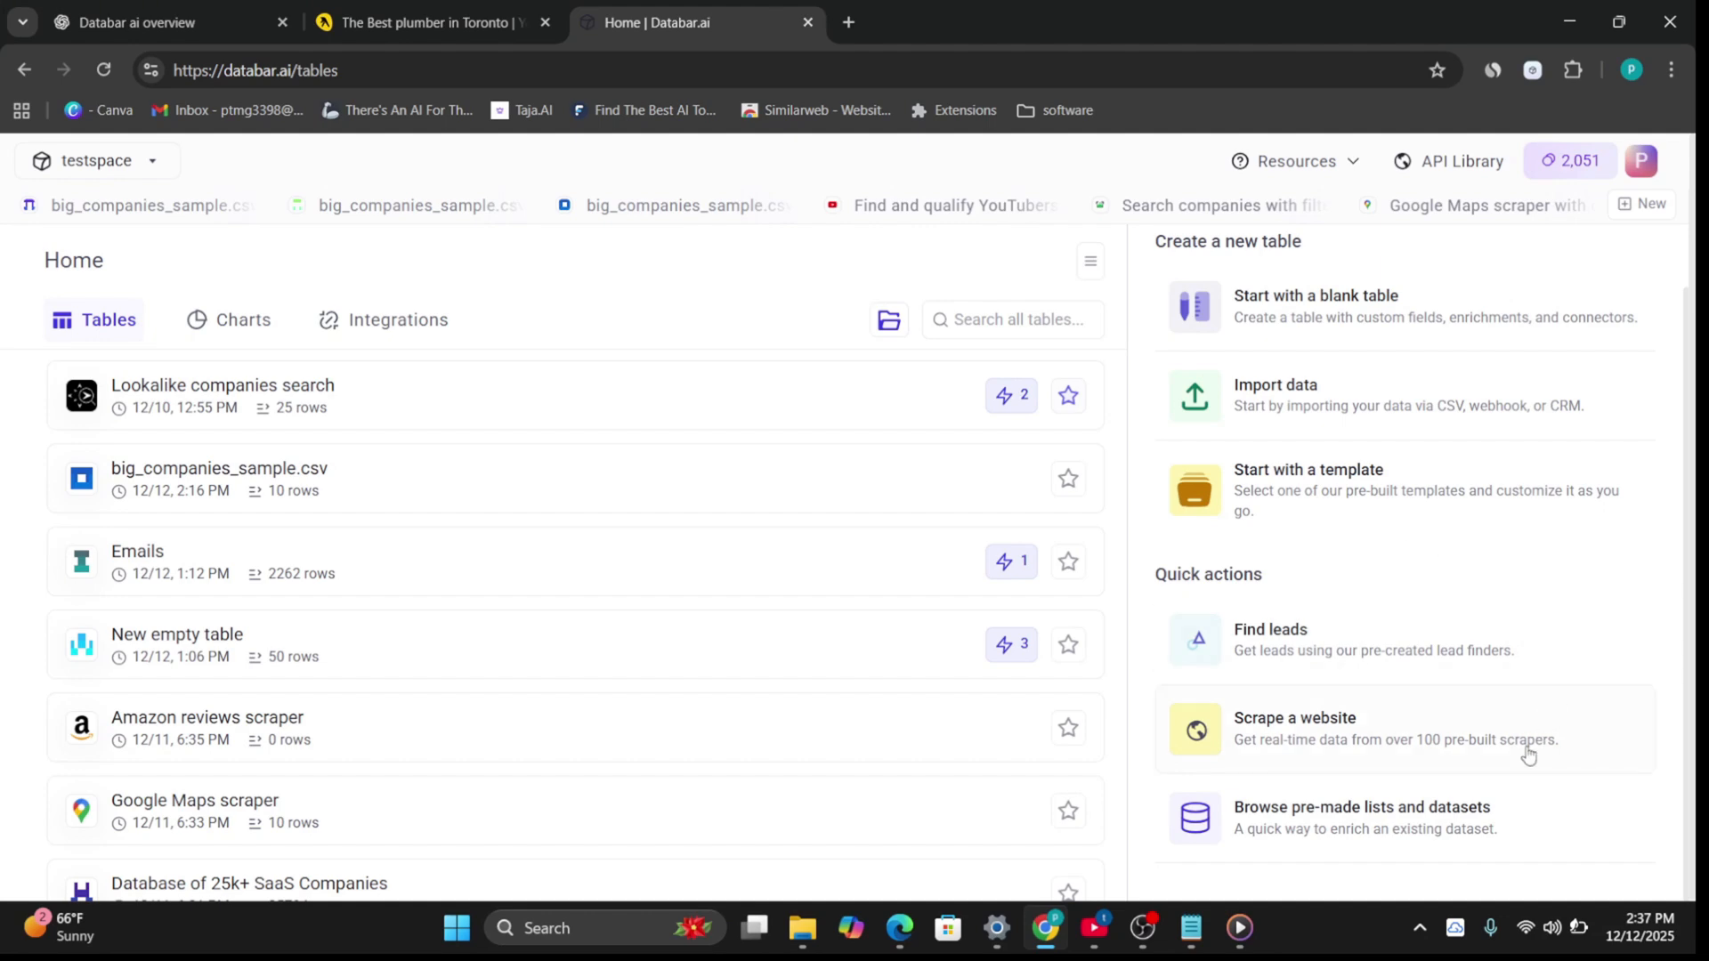
pyautogui.click(1409, 815)
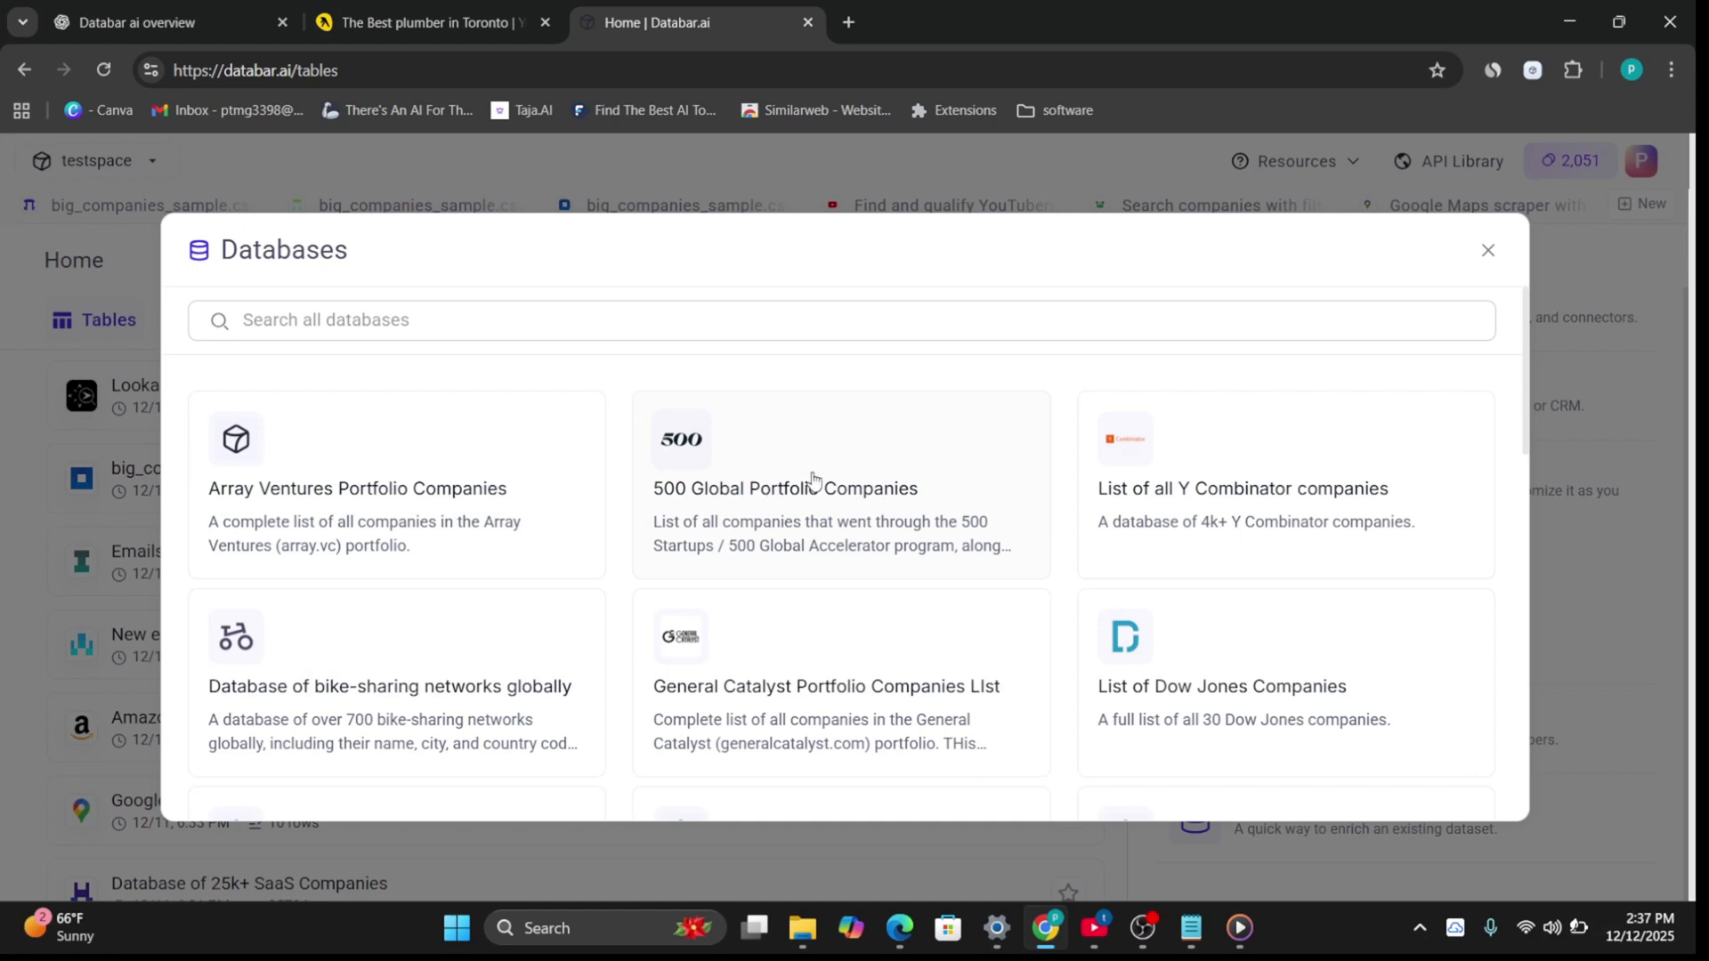
pyautogui.scroll(-1, 806, 488)
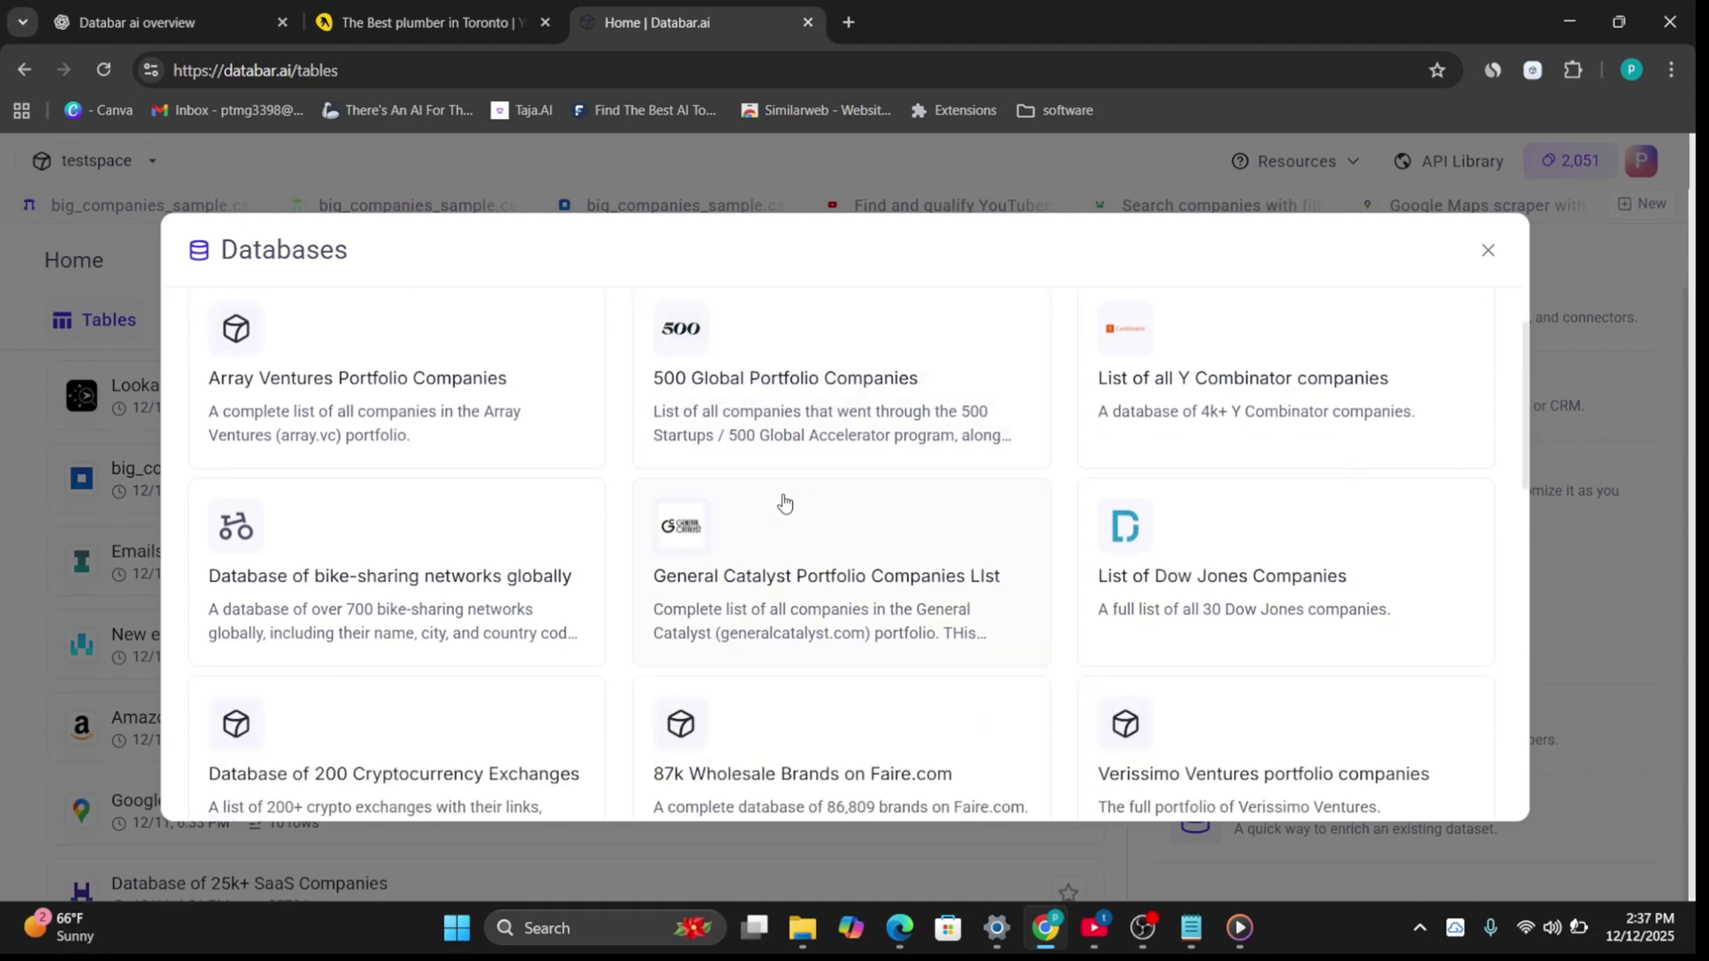
pyautogui.click(789, 408)
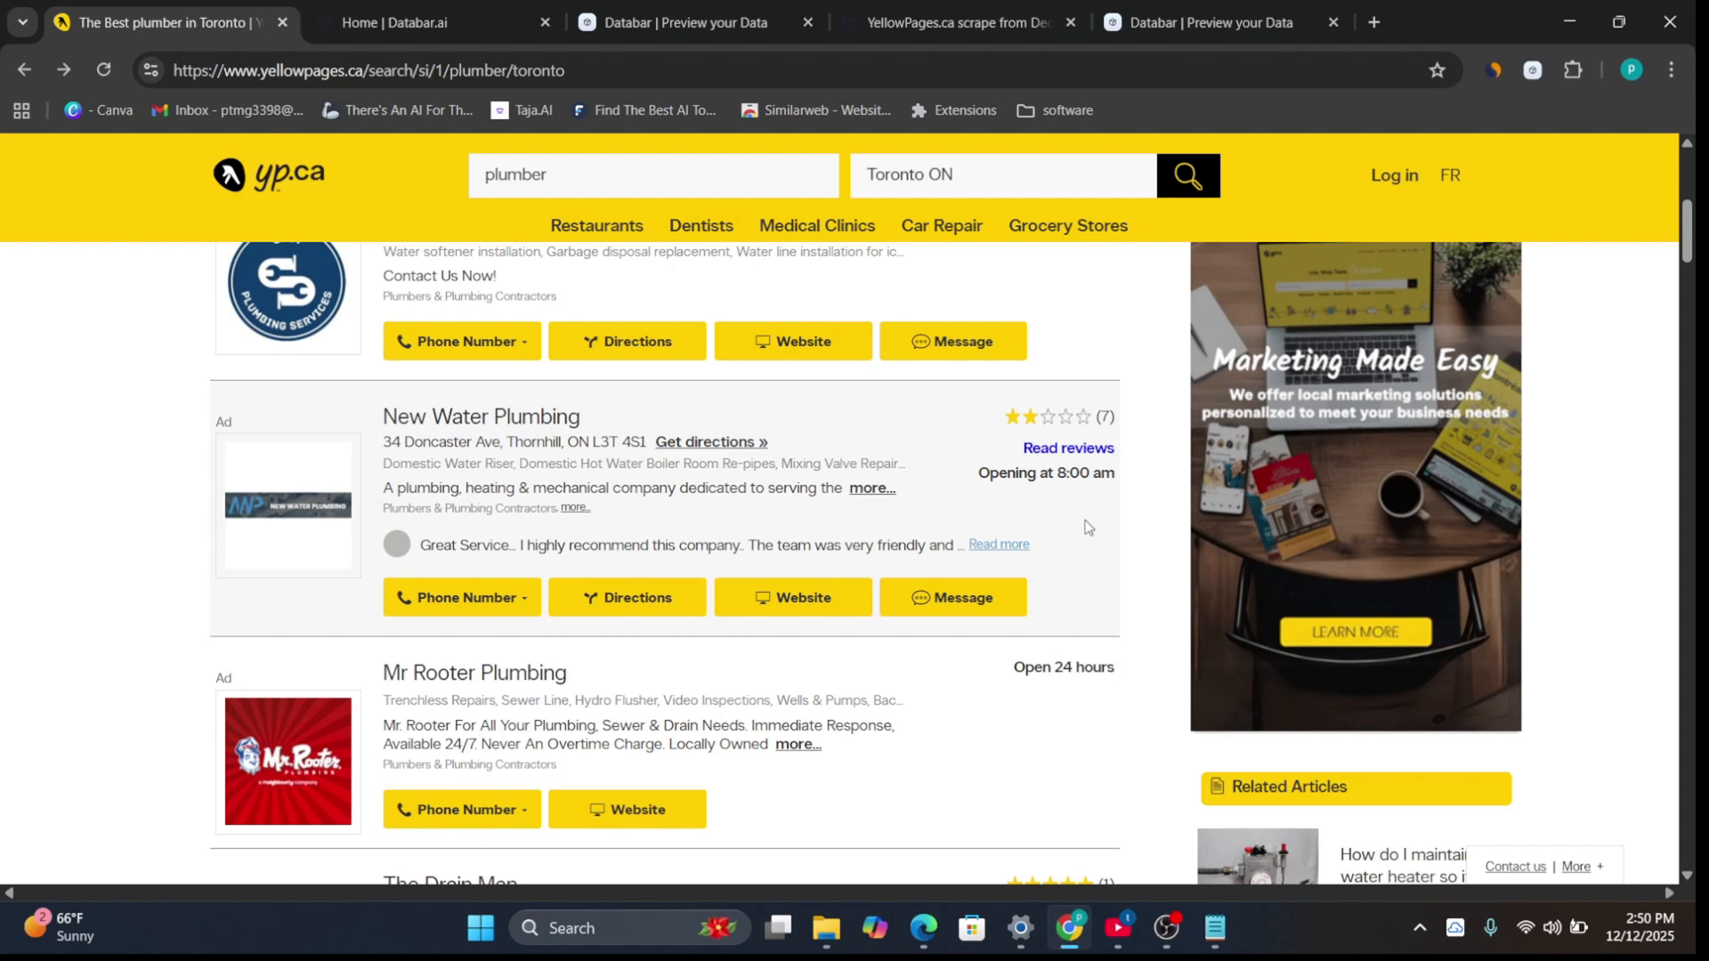
# Step: Start the Easy web scraper by Databar extension on the YellowPages listings for plumbers in Toronto
pyautogui.click(1531, 71)
pyautogui.click(1574, 69)
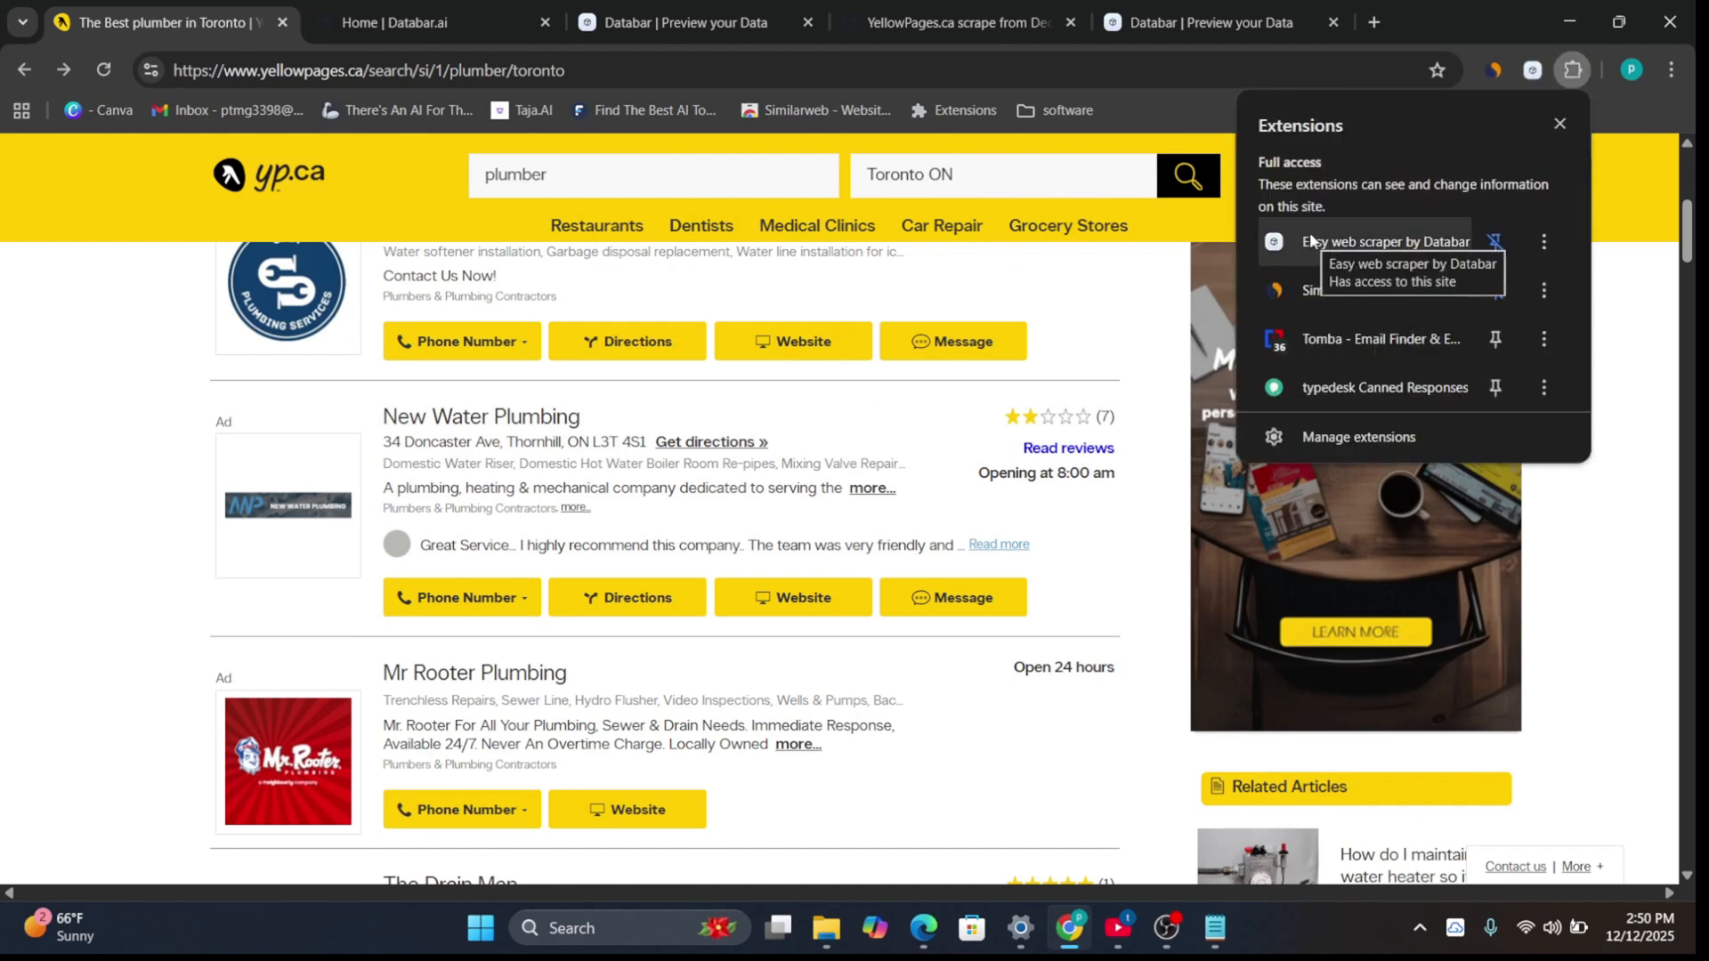
pyautogui.click(61, 499)
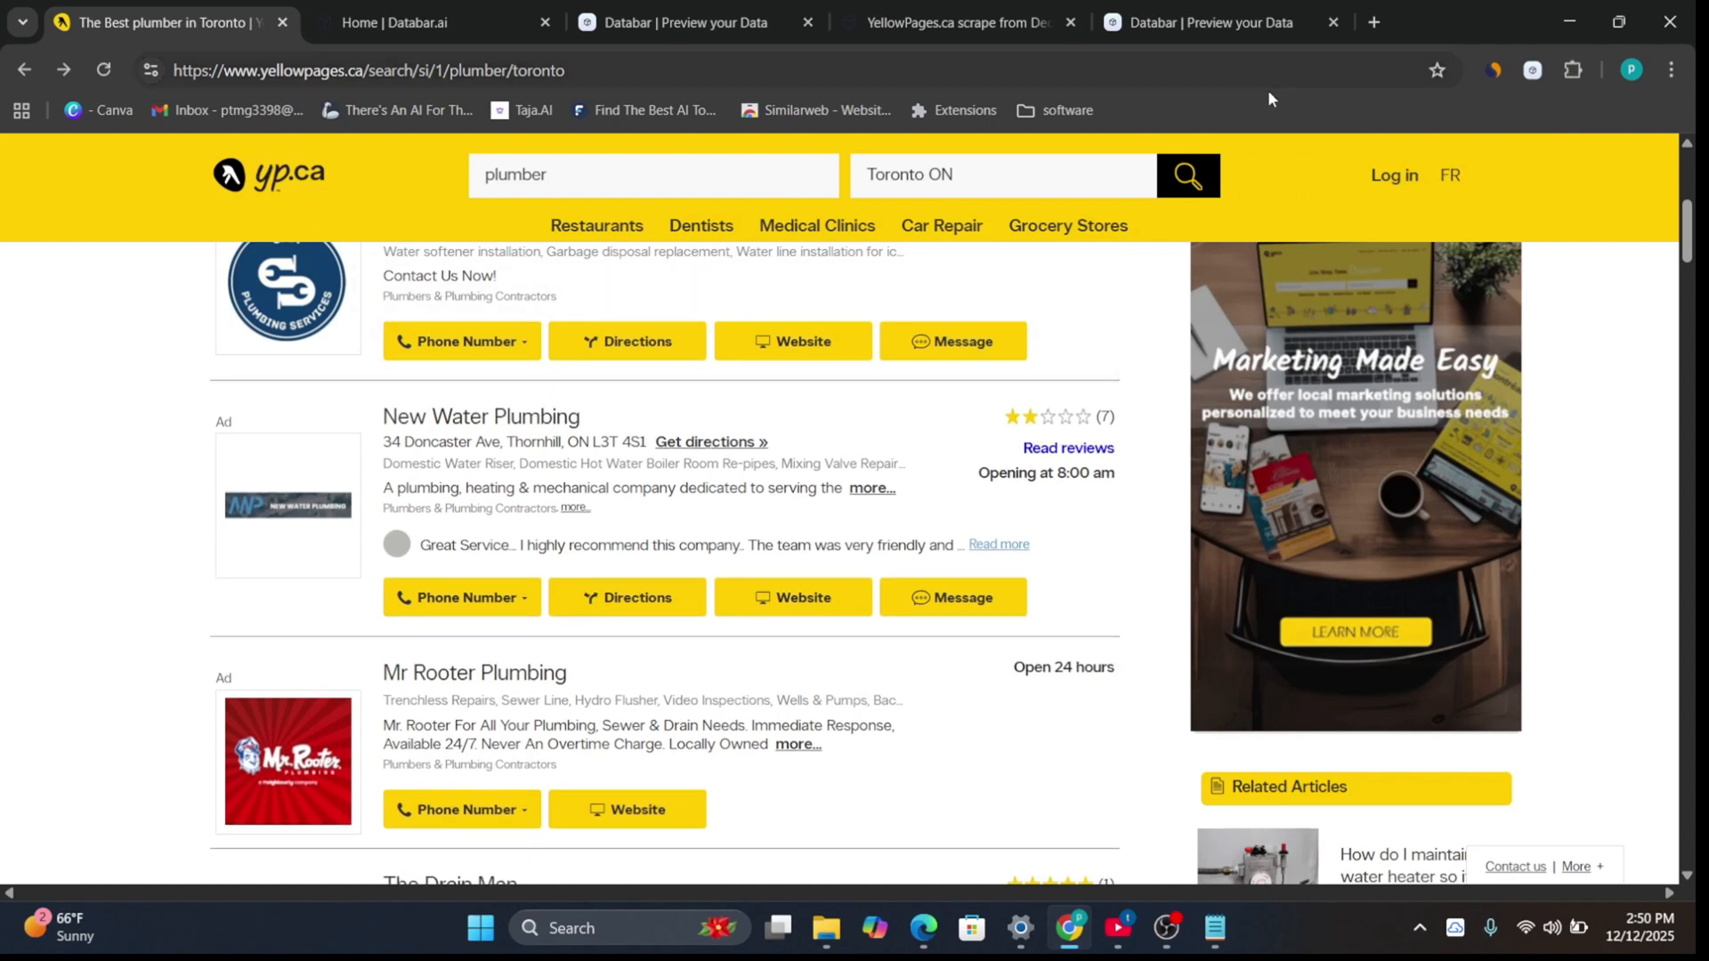
pyautogui.click(1533, 69)
pyautogui.click(1428, 183)
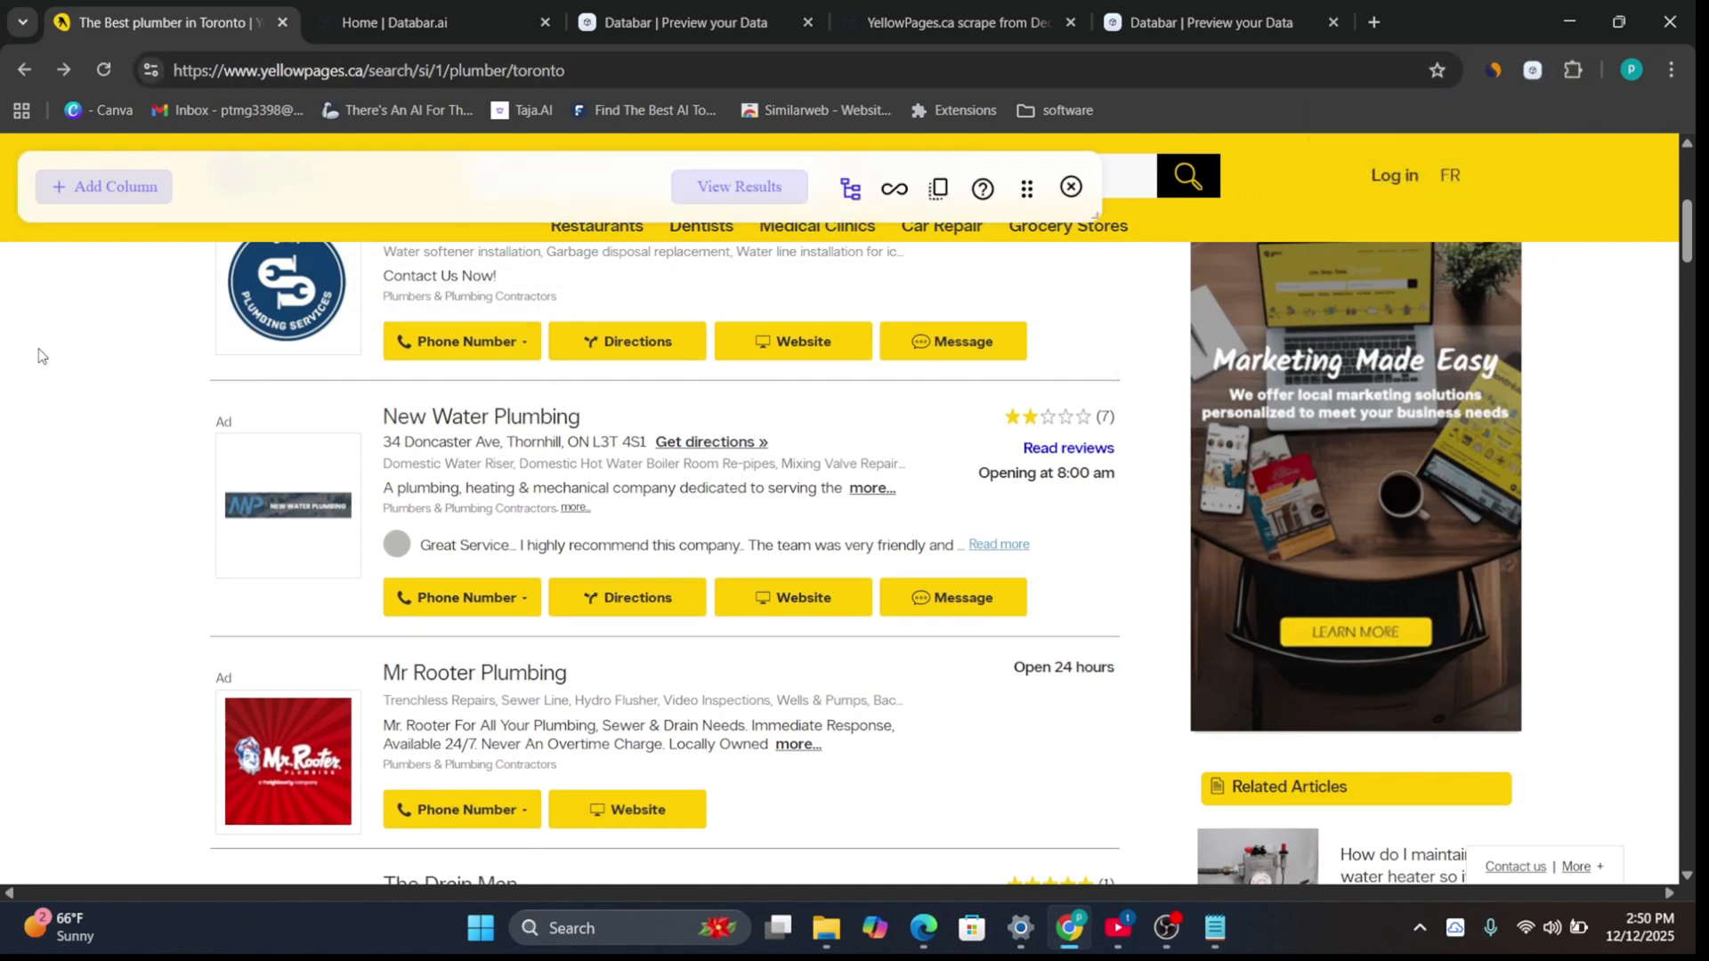
# Step: Add a scrape column that captures the business names of the plumber listings
pyautogui.click(114, 194)
pyautogui.scroll(2, 295, 509)
pyautogui.scroll(5, 295, 509)
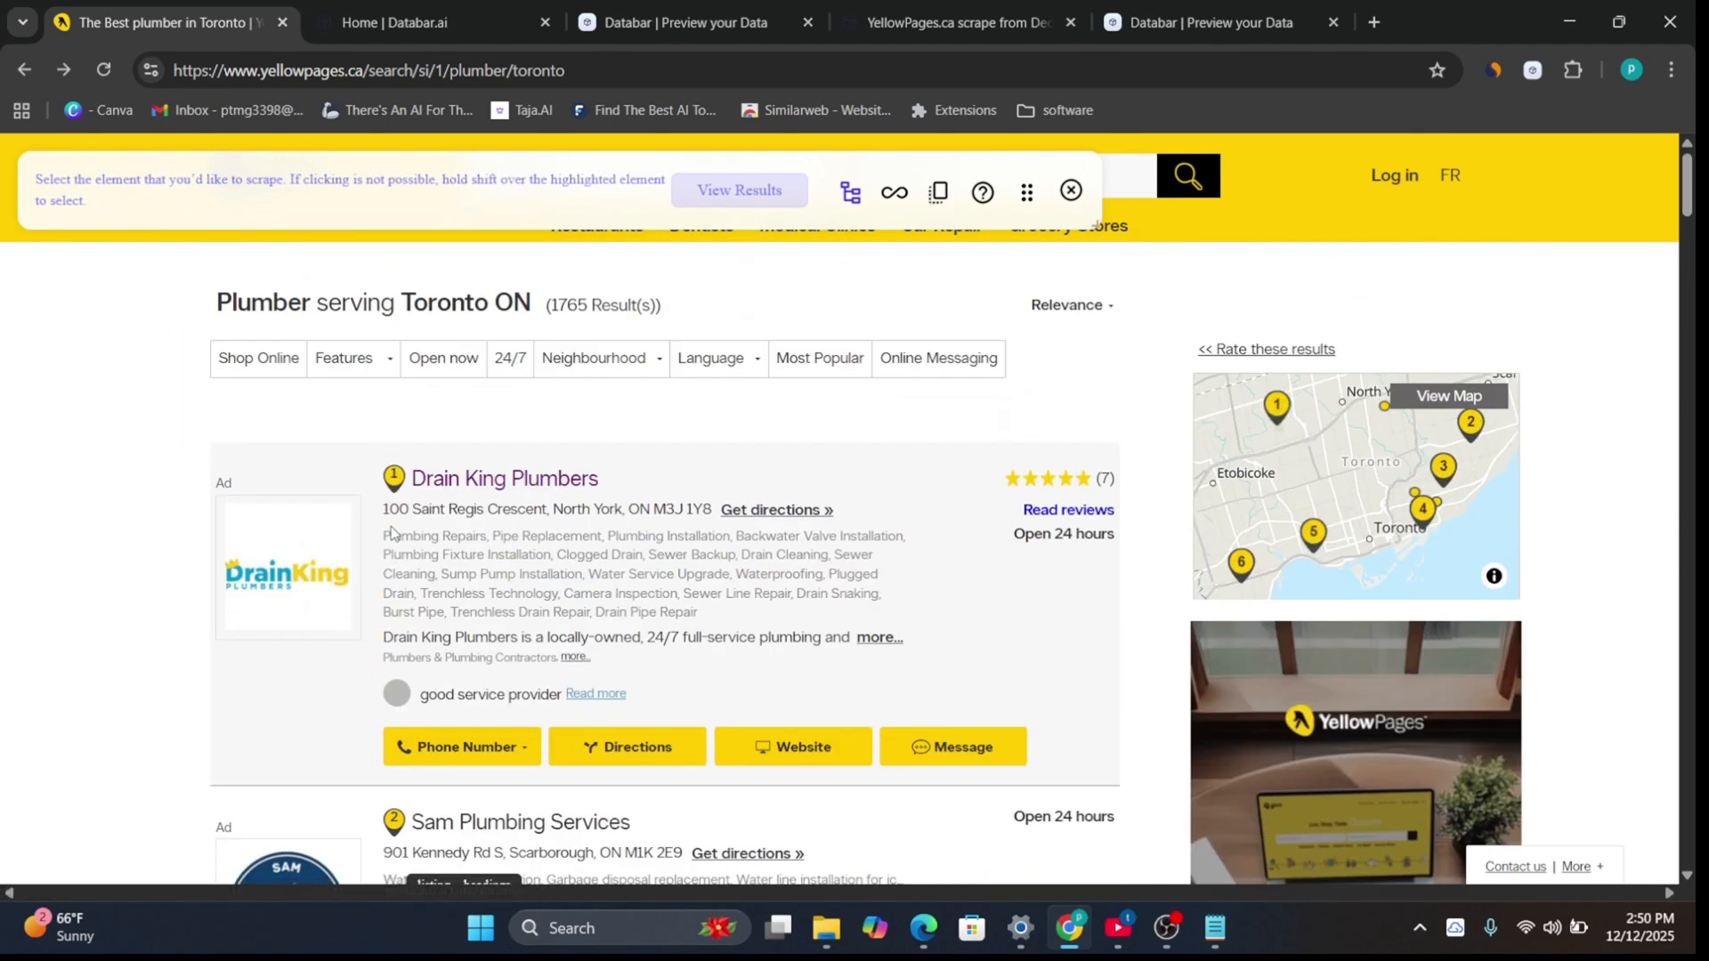
pyautogui.click(457, 488)
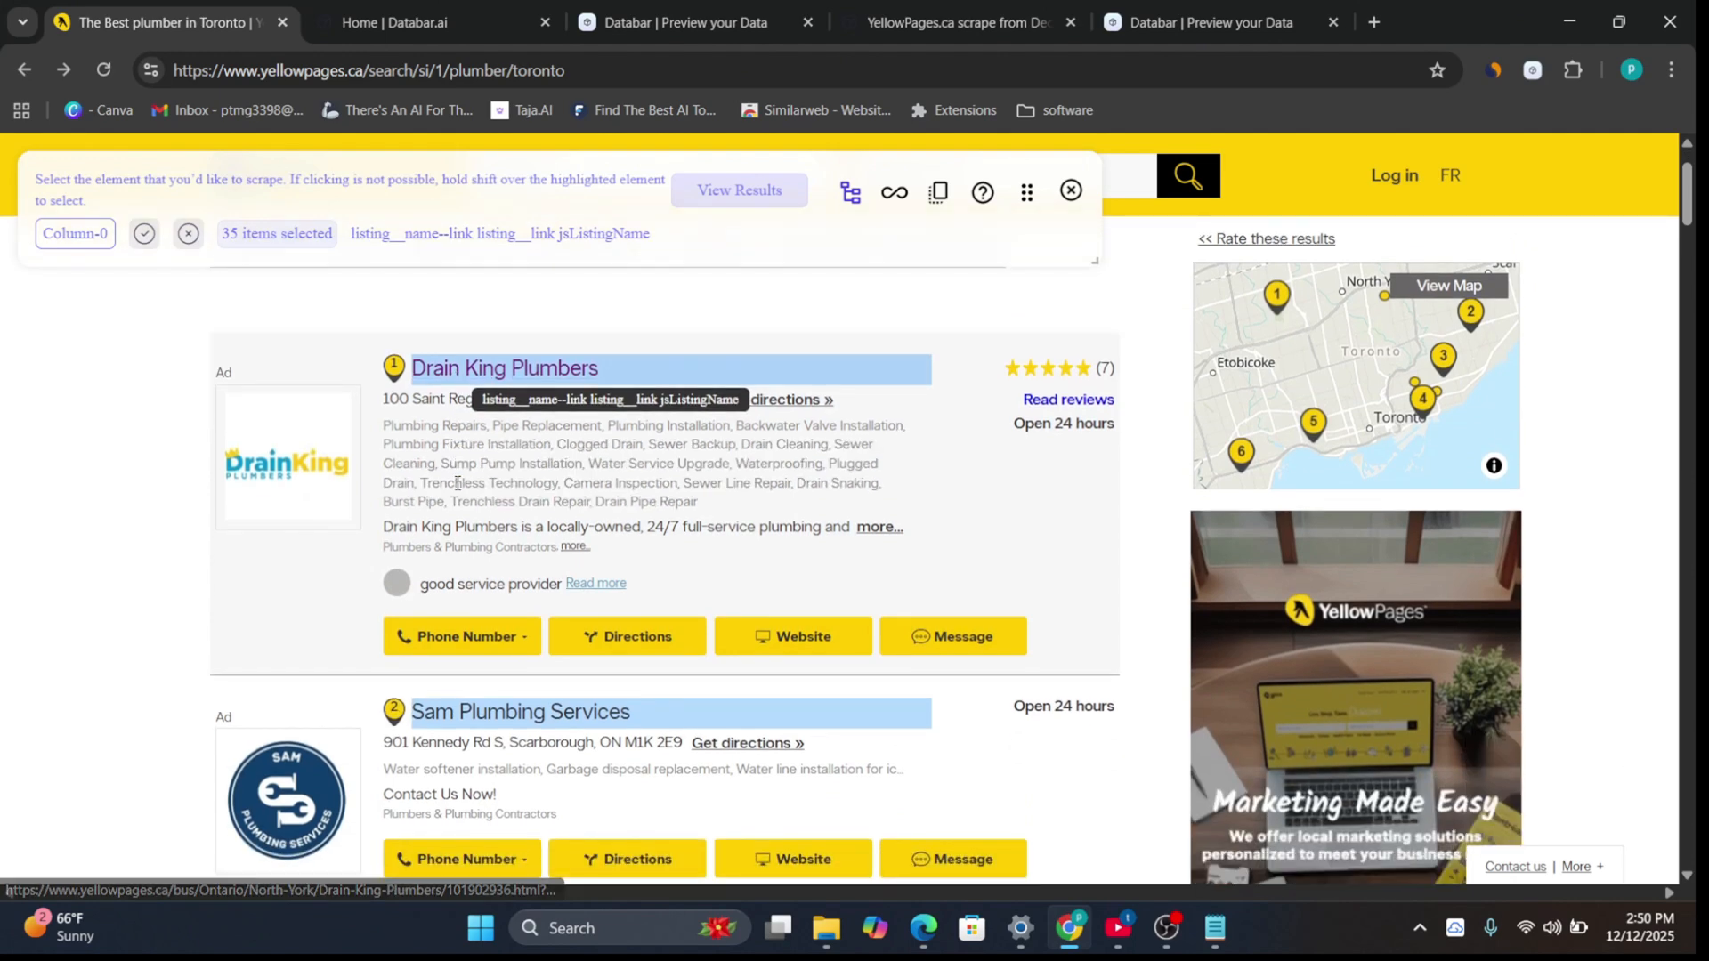
pyautogui.scroll(-3, 469, 532)
pyautogui.scroll(-1, 469, 534)
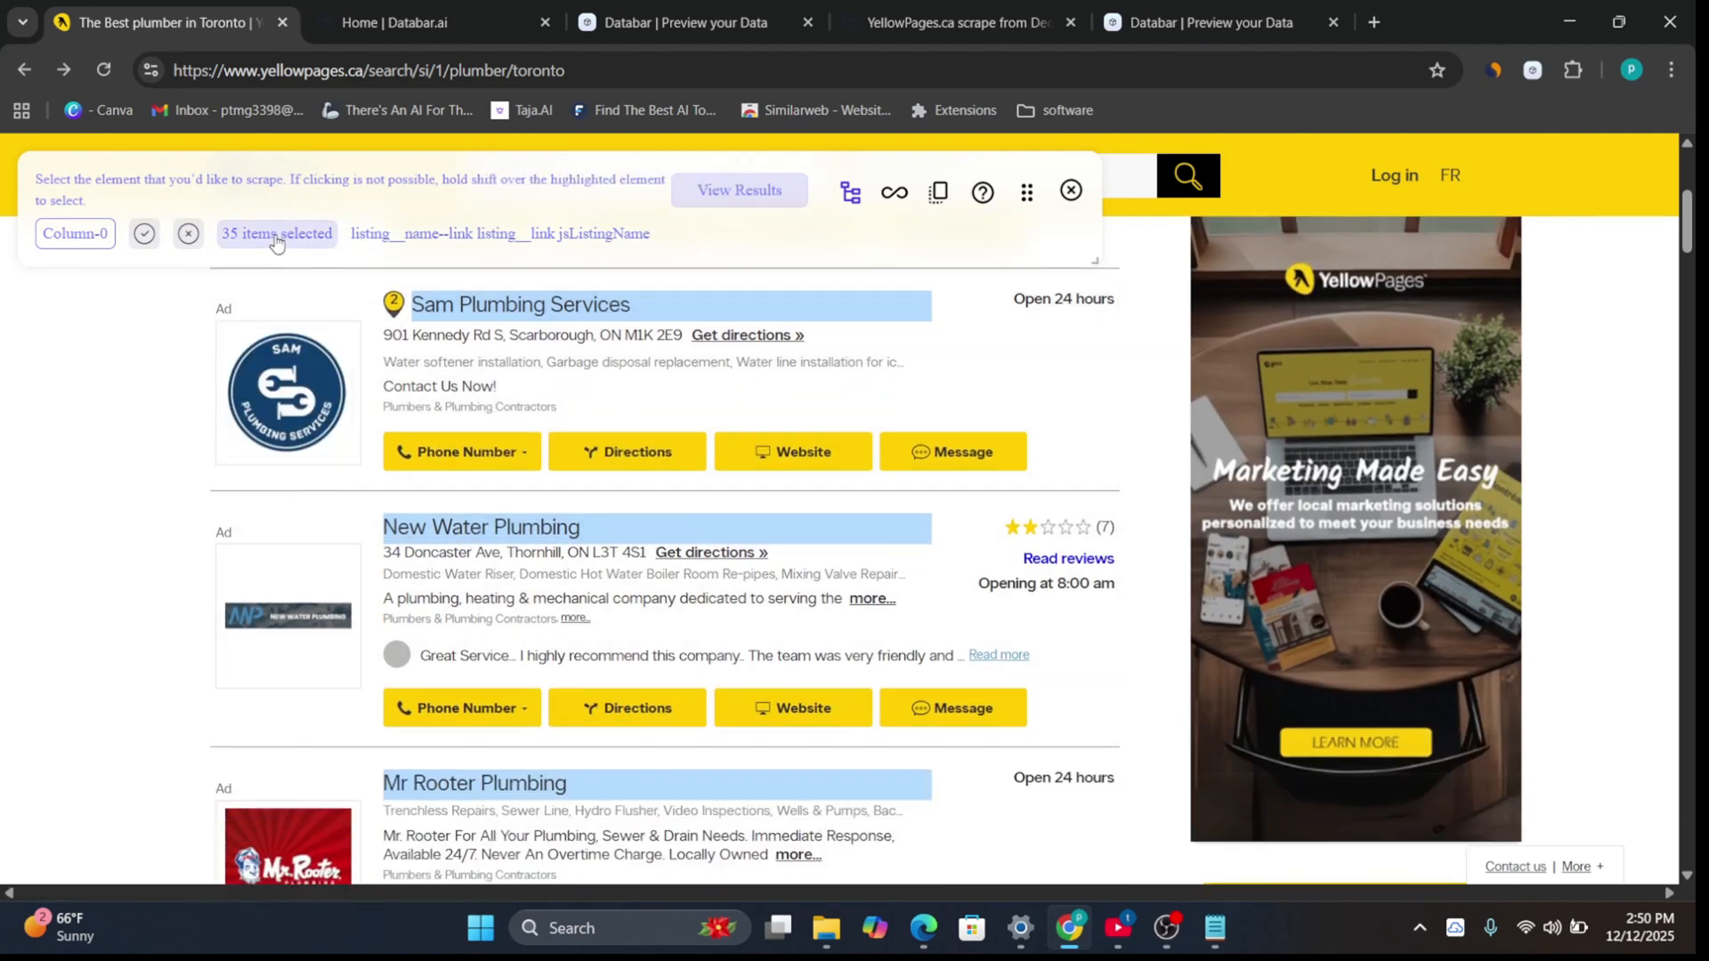
pyautogui.click(145, 233)
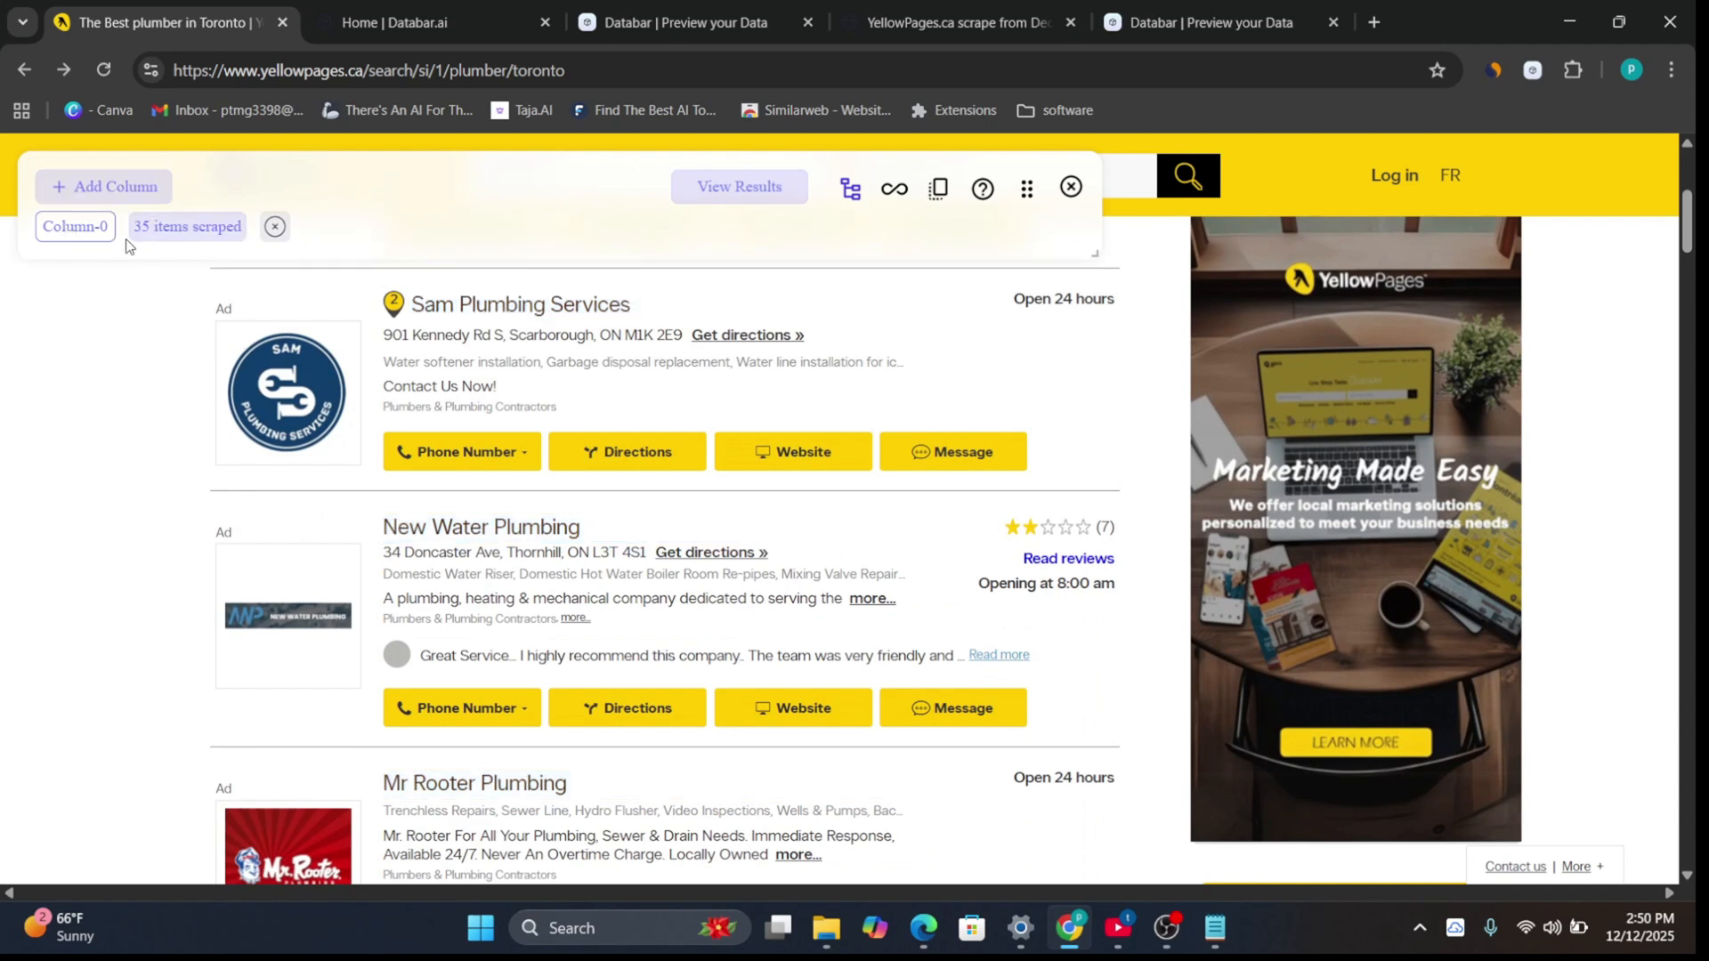
# Step: Rename the scraped business name column as "Company"
pyautogui.press('BackSpace')
pyautogui.press('BackSpace')
pyautogui.press('BackSpace')
pyautogui.press('BackSpace')
pyautogui.press('BackSpace')
pyautogui.press('BackSpace')
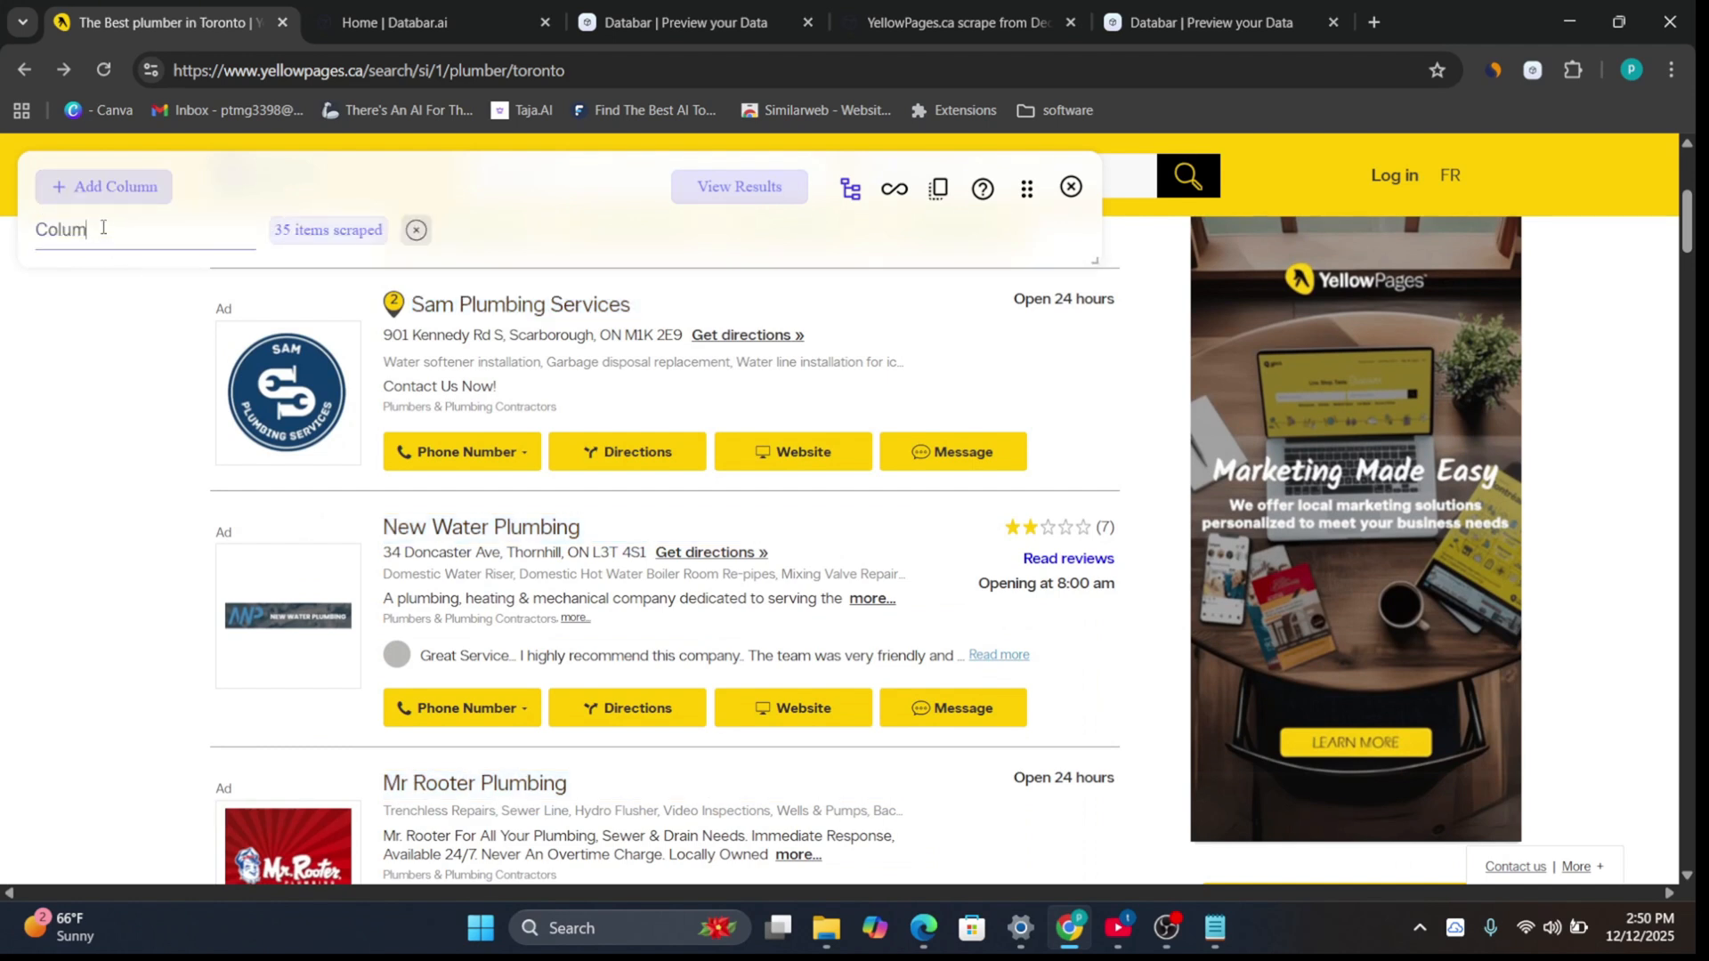
pyautogui.write('mpany')
# Step: Add a second scrape column that captures the street addresses of the plumber listings
pyautogui.click(133, 186)
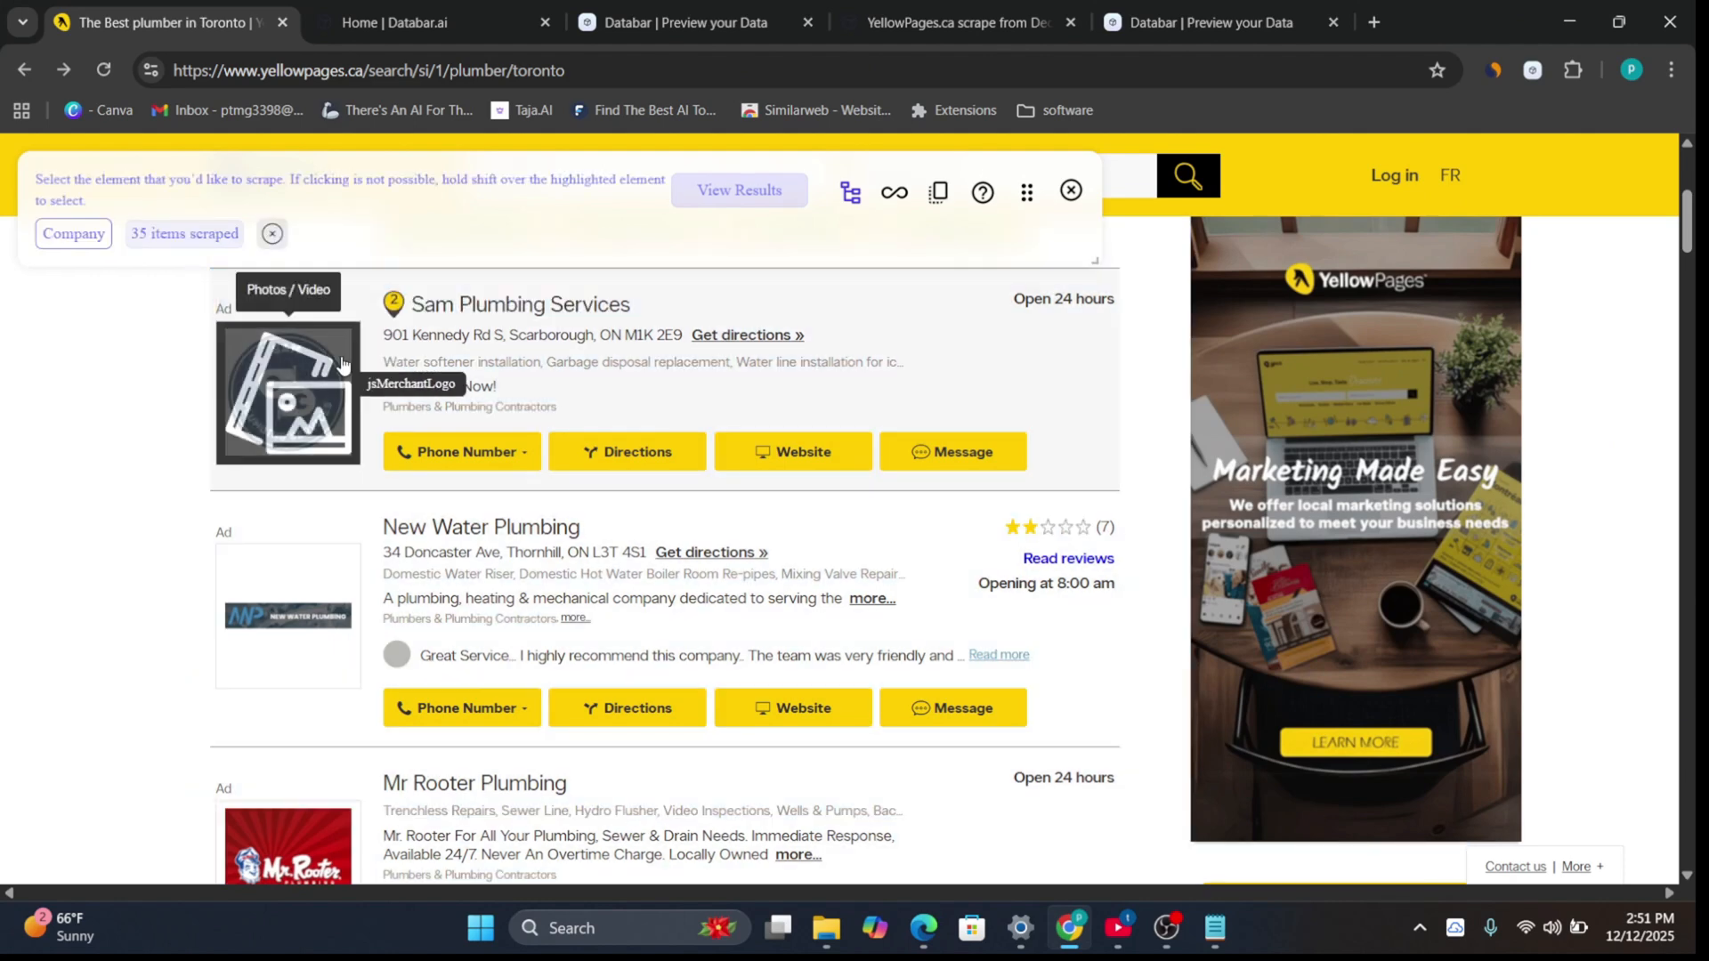
pyautogui.click(469, 335)
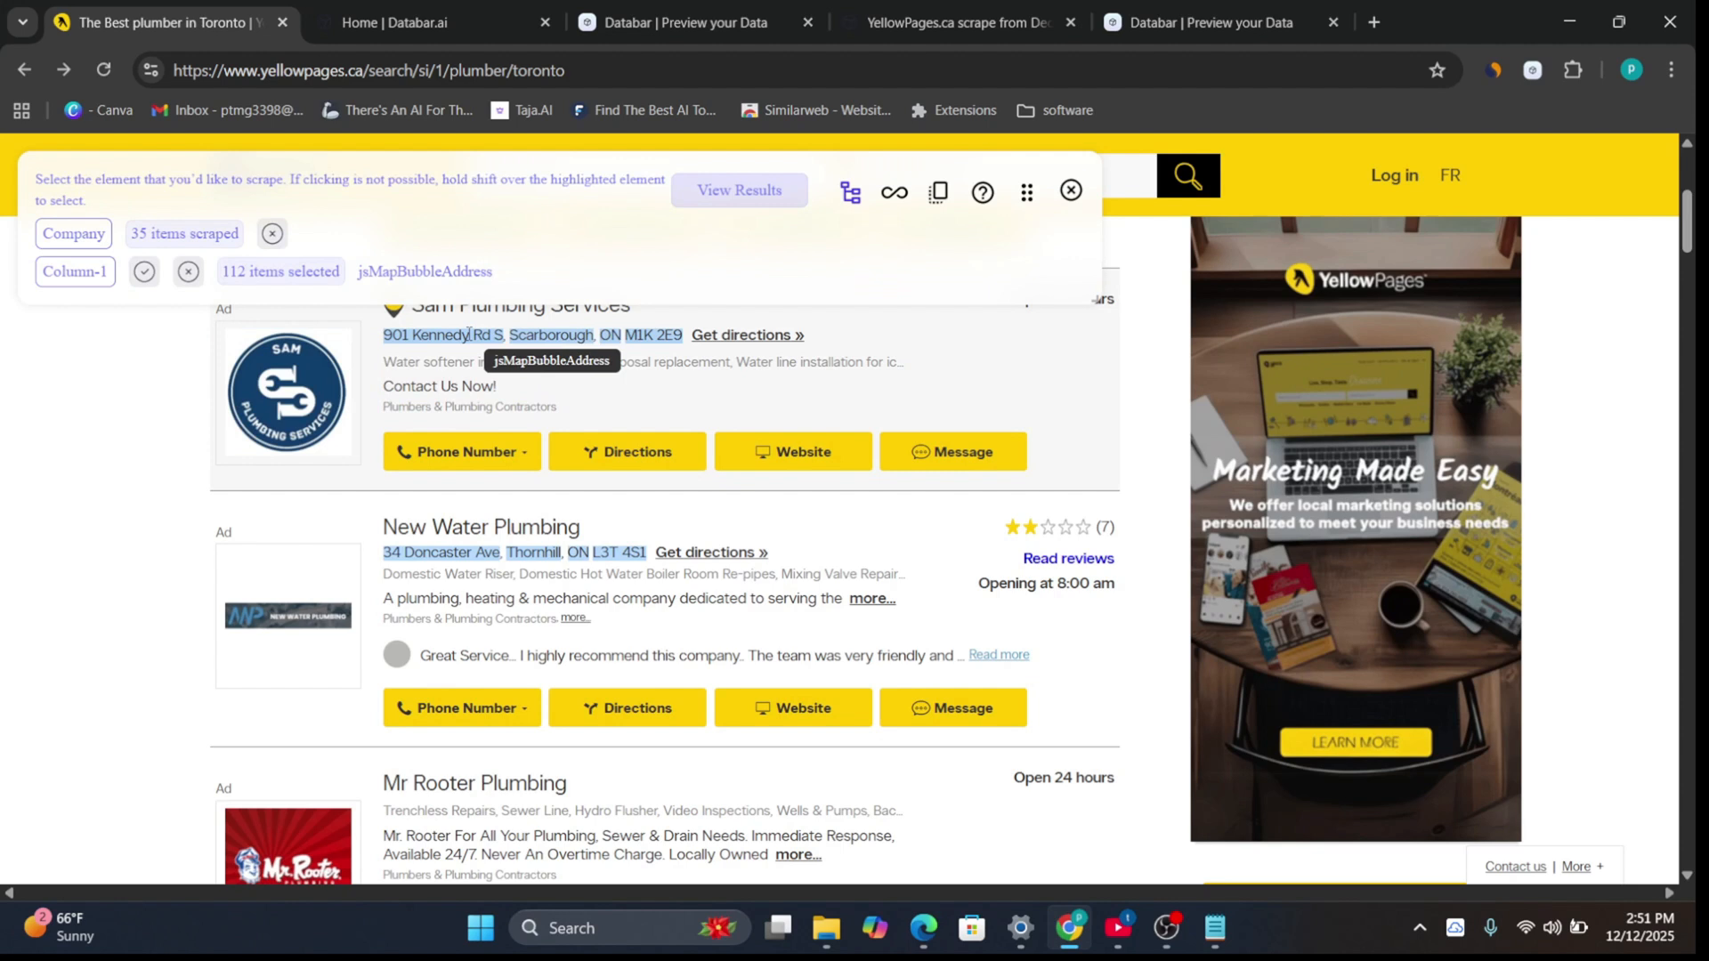
pyautogui.click(145, 272)
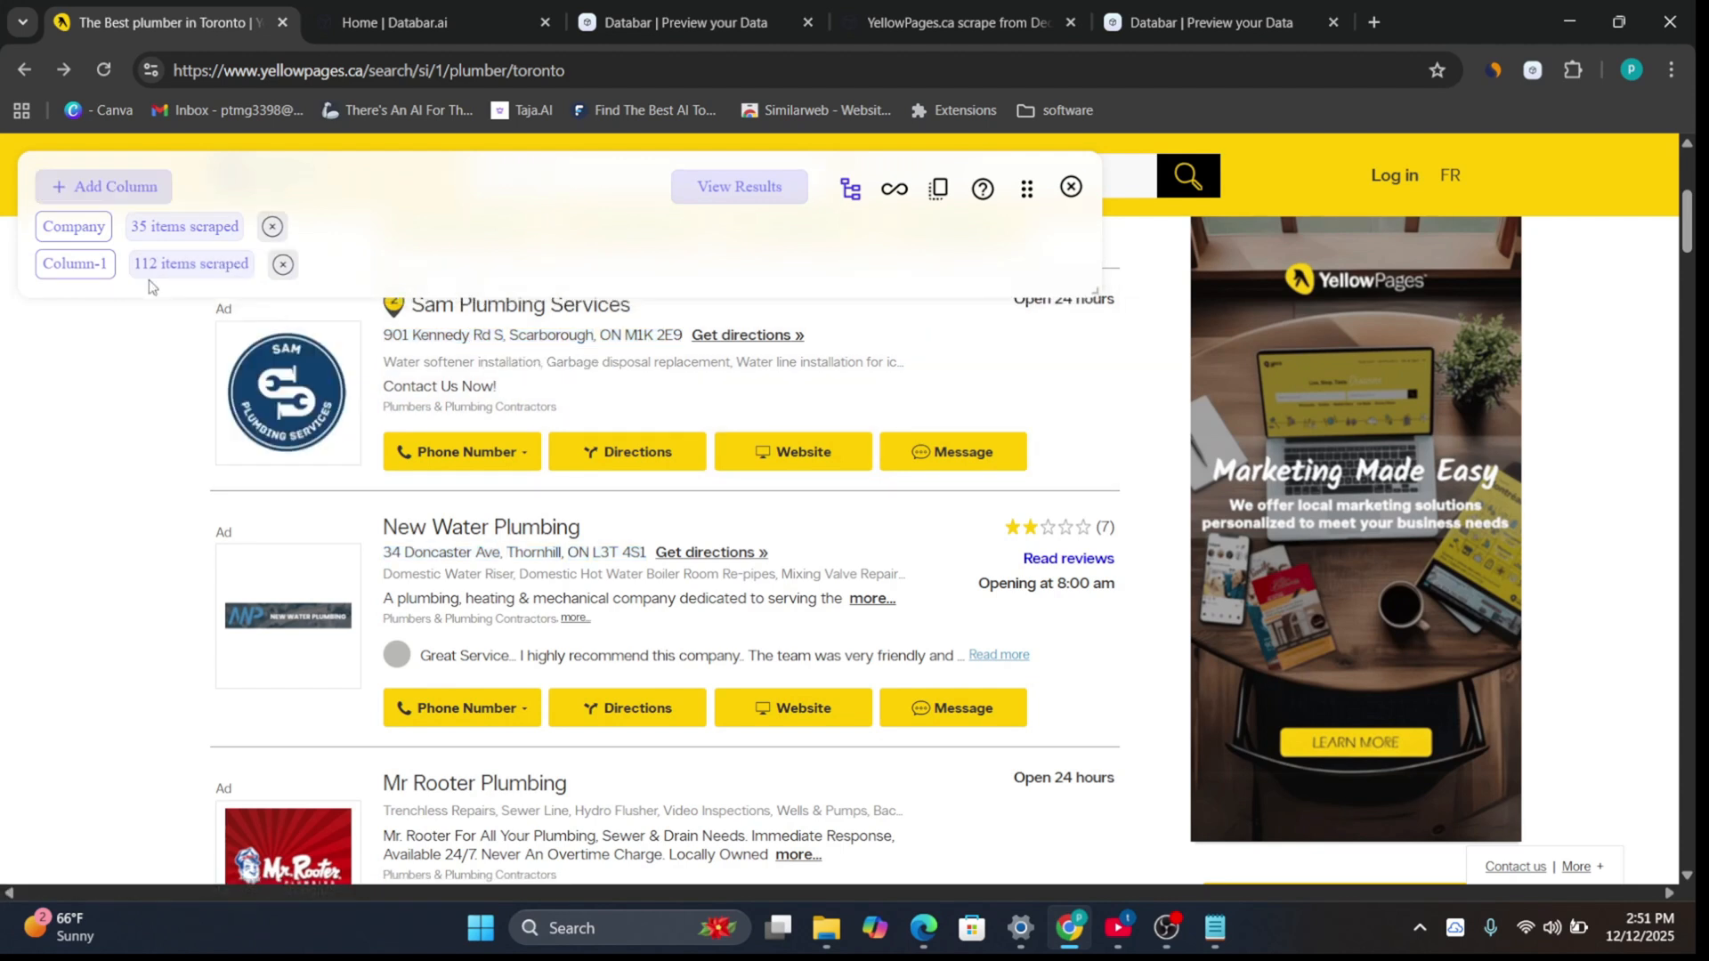
# Step: Rename the second scraped column as "adress"
pyautogui.click(92, 265)
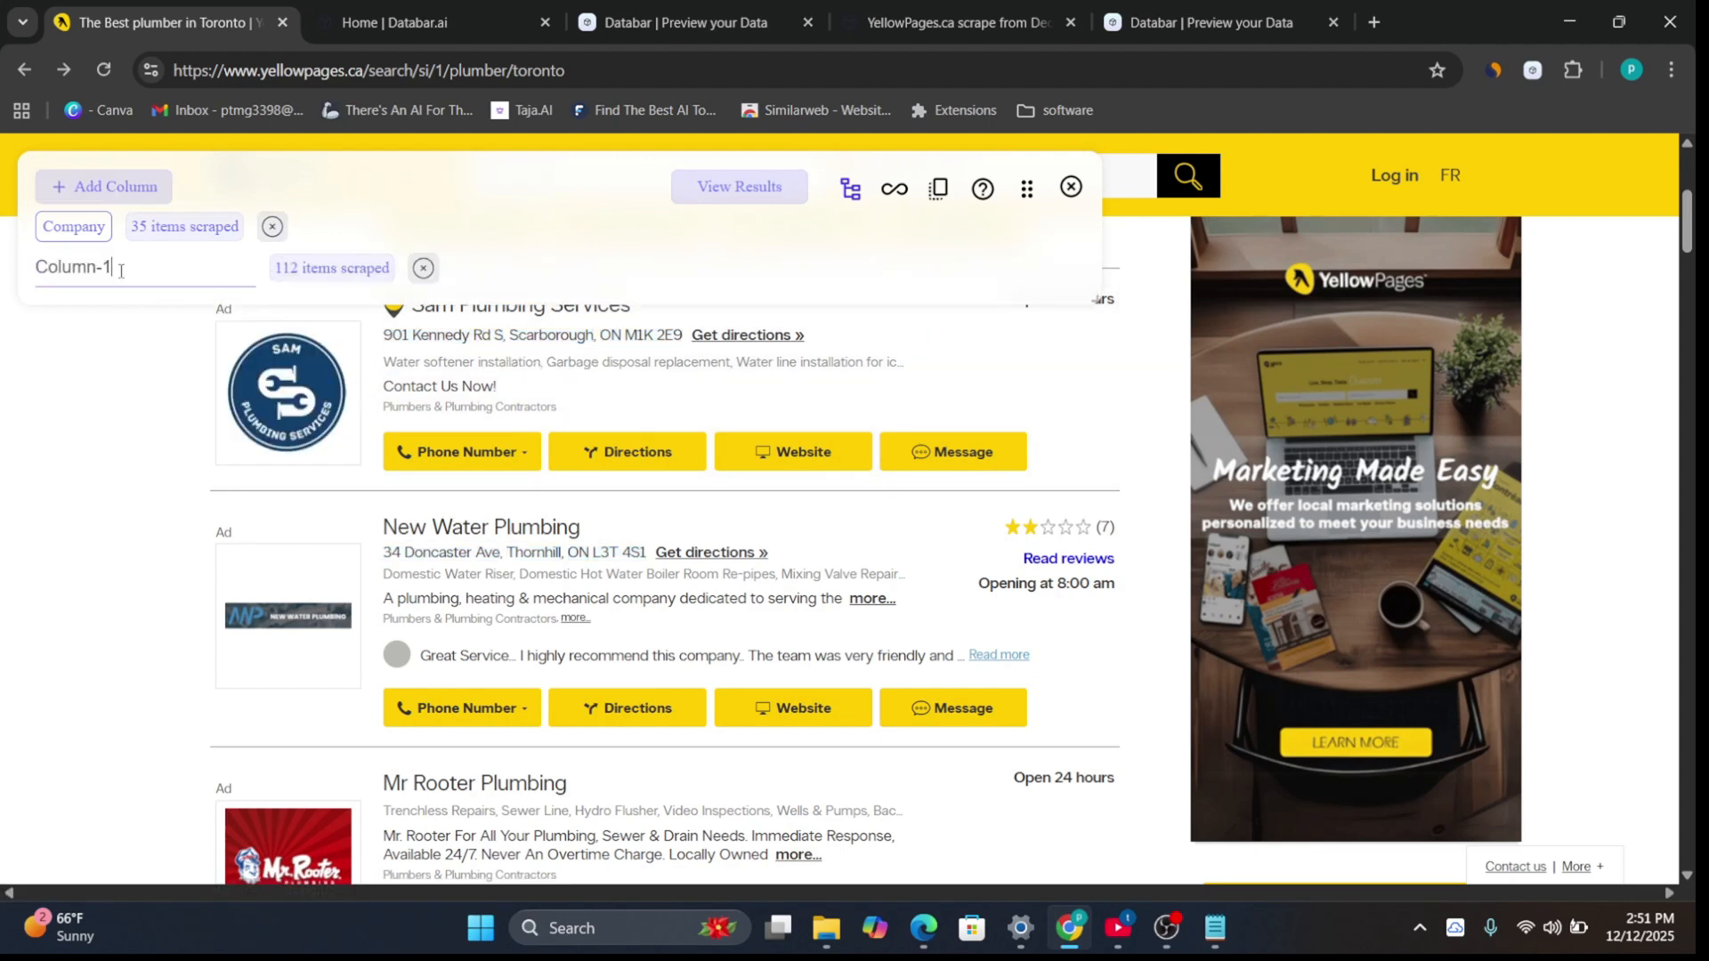
pyautogui.press('BackSpace')
pyautogui.press('BackSpace')
pyautogui.press('BackSpace')
pyautogui.press('BackSpace')
pyautogui.press('BackSpace')
pyautogui.press('BackSpace')
pyautogui.press('BackSpace')
pyautogui.press('BackSpace')
pyautogui.write('adress')
pyautogui.click(601, 219)
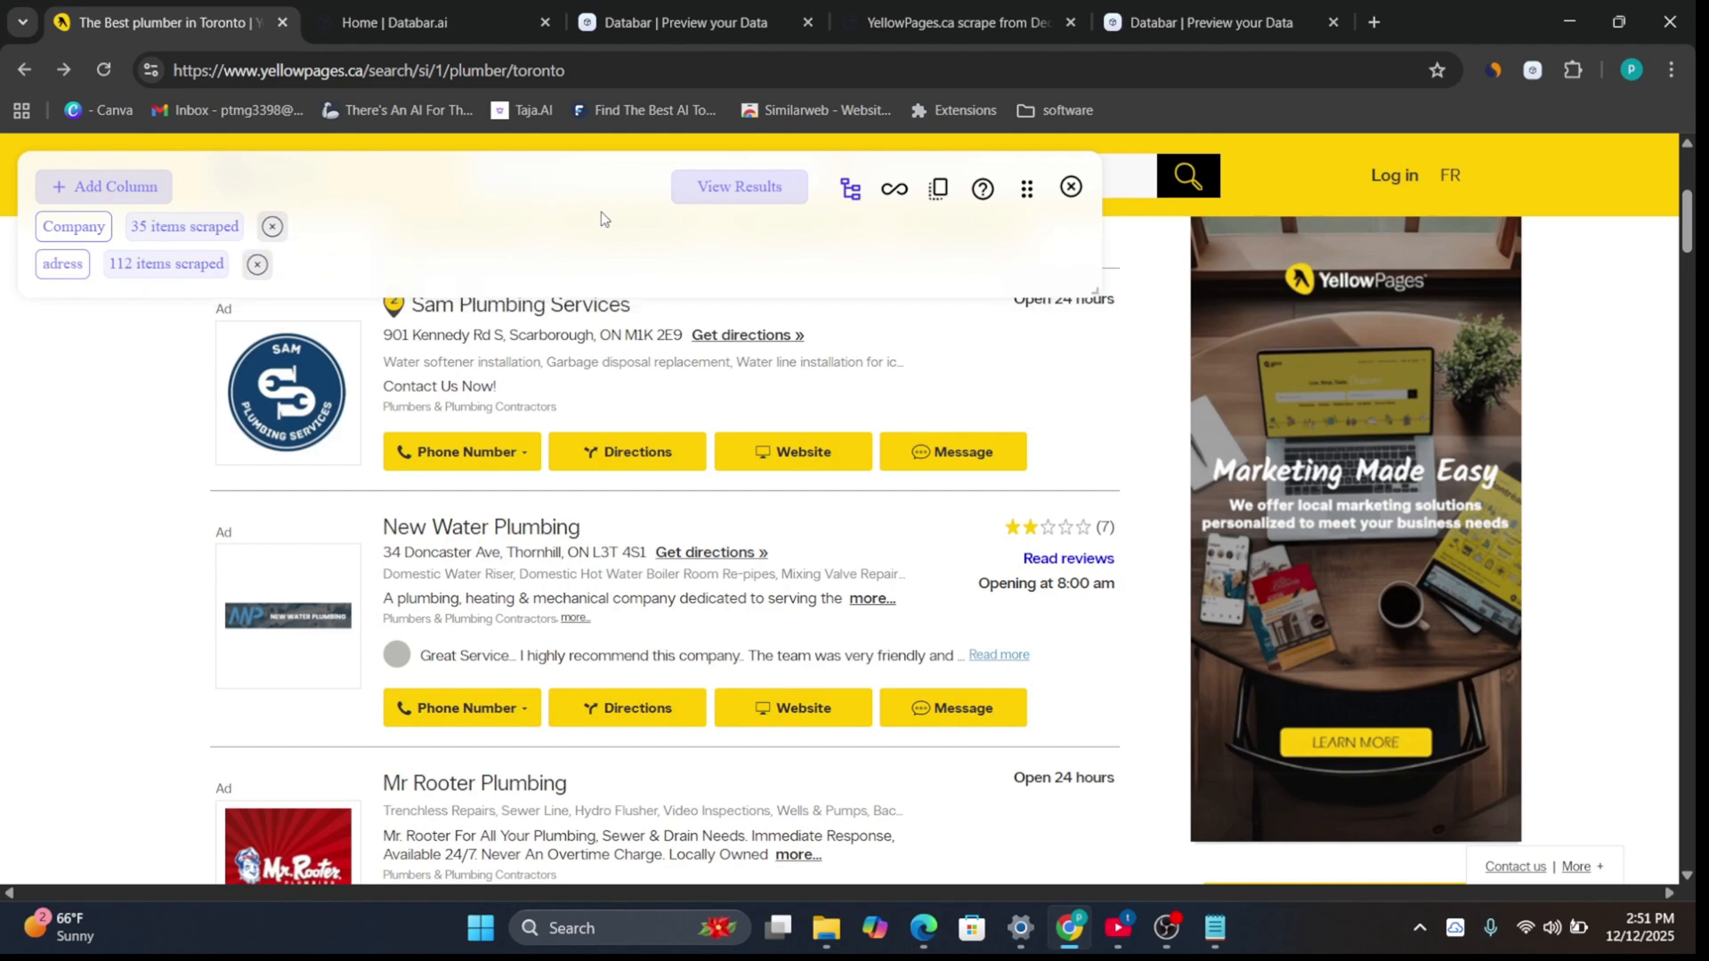
# Step: Open the scrape results and clear the saved Databar API key from its authorization field
pyautogui.click(703, 201)
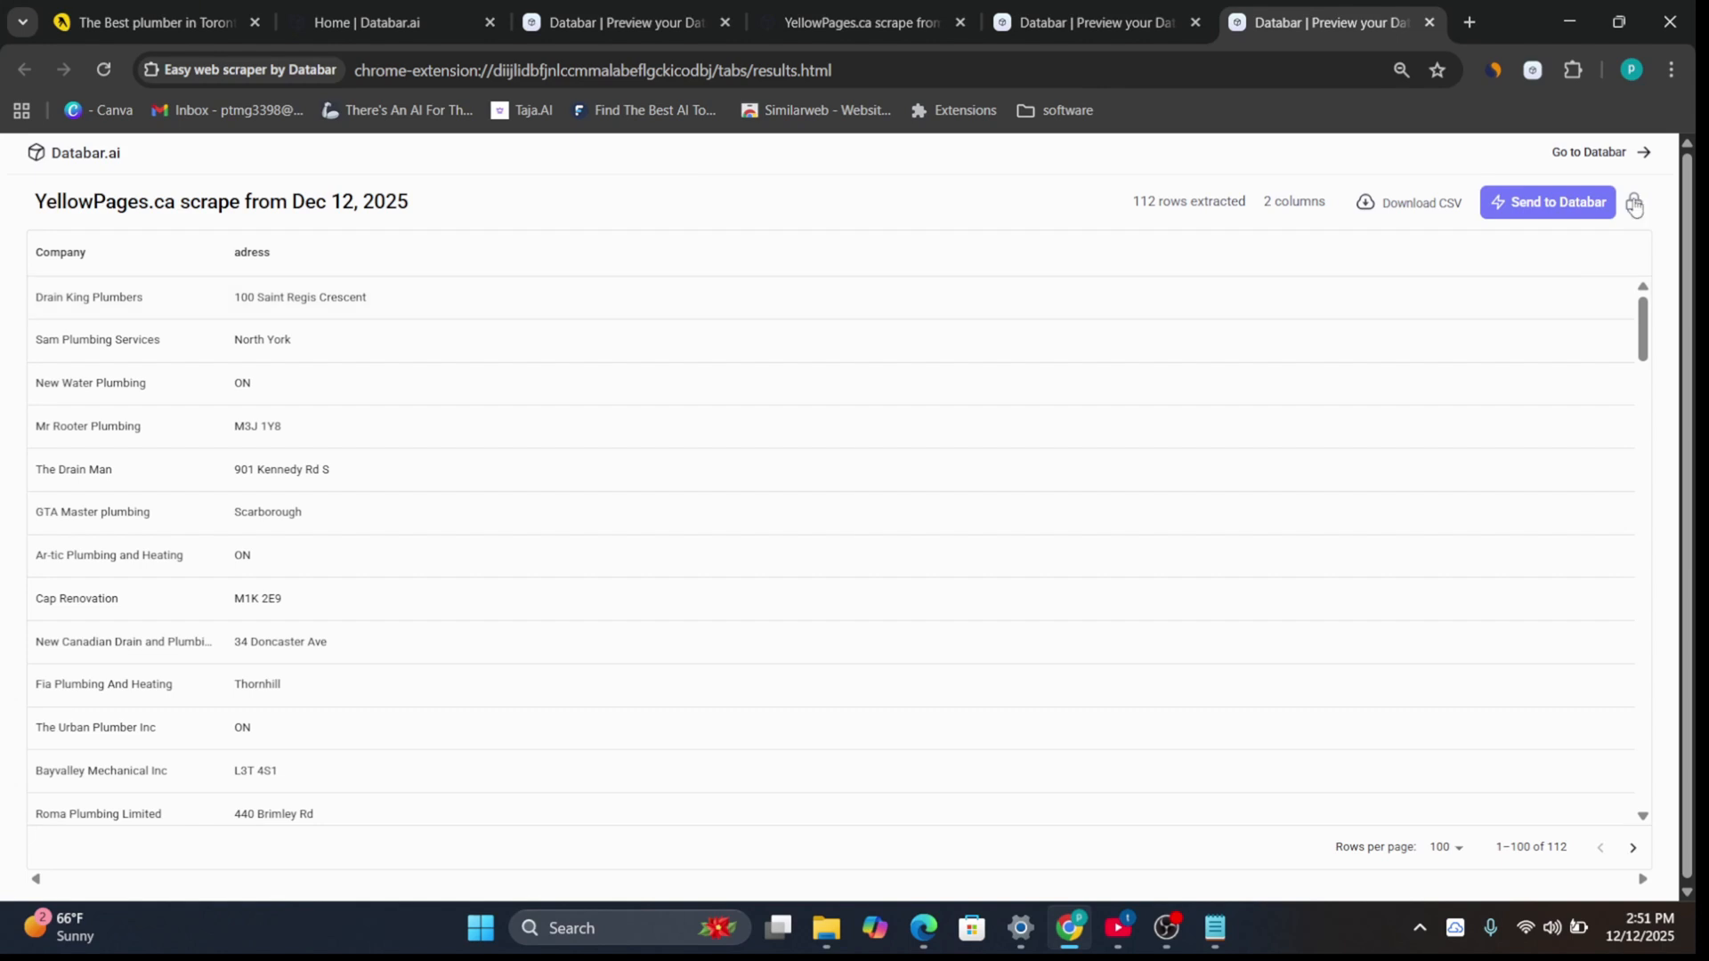
pyautogui.click(1548, 202)
pyautogui.click(1600, 206)
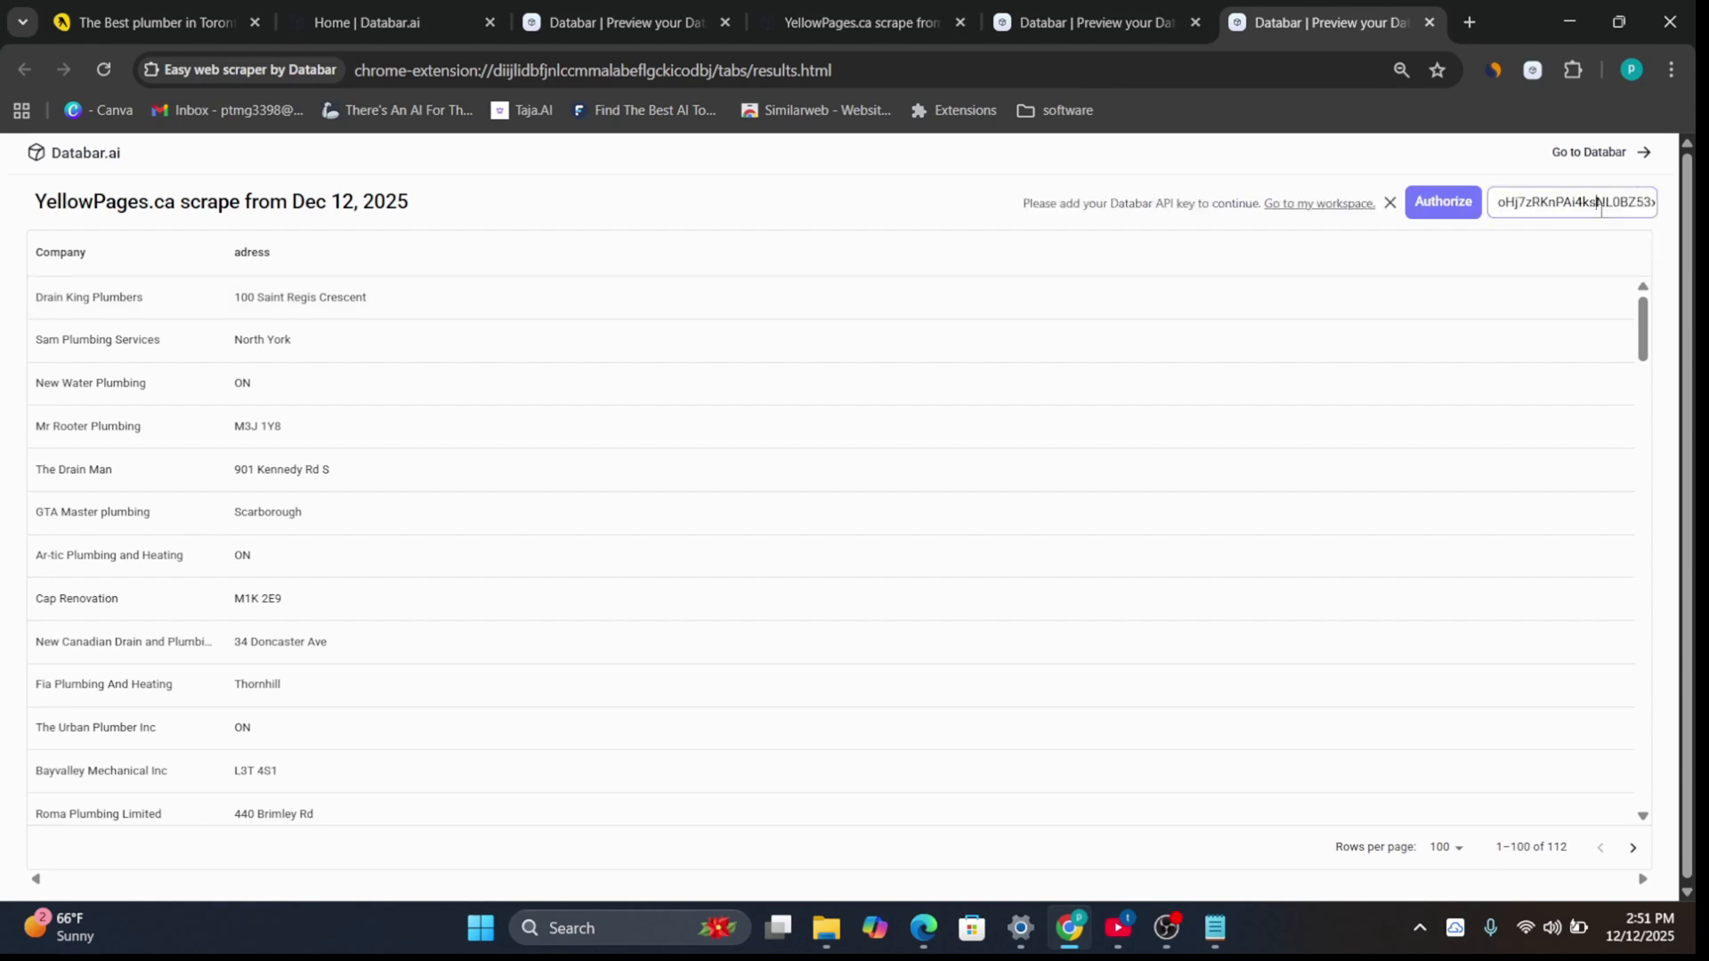
pyautogui.hotkey('ctrl', 'a')
pyautogui.press('BackSpace')
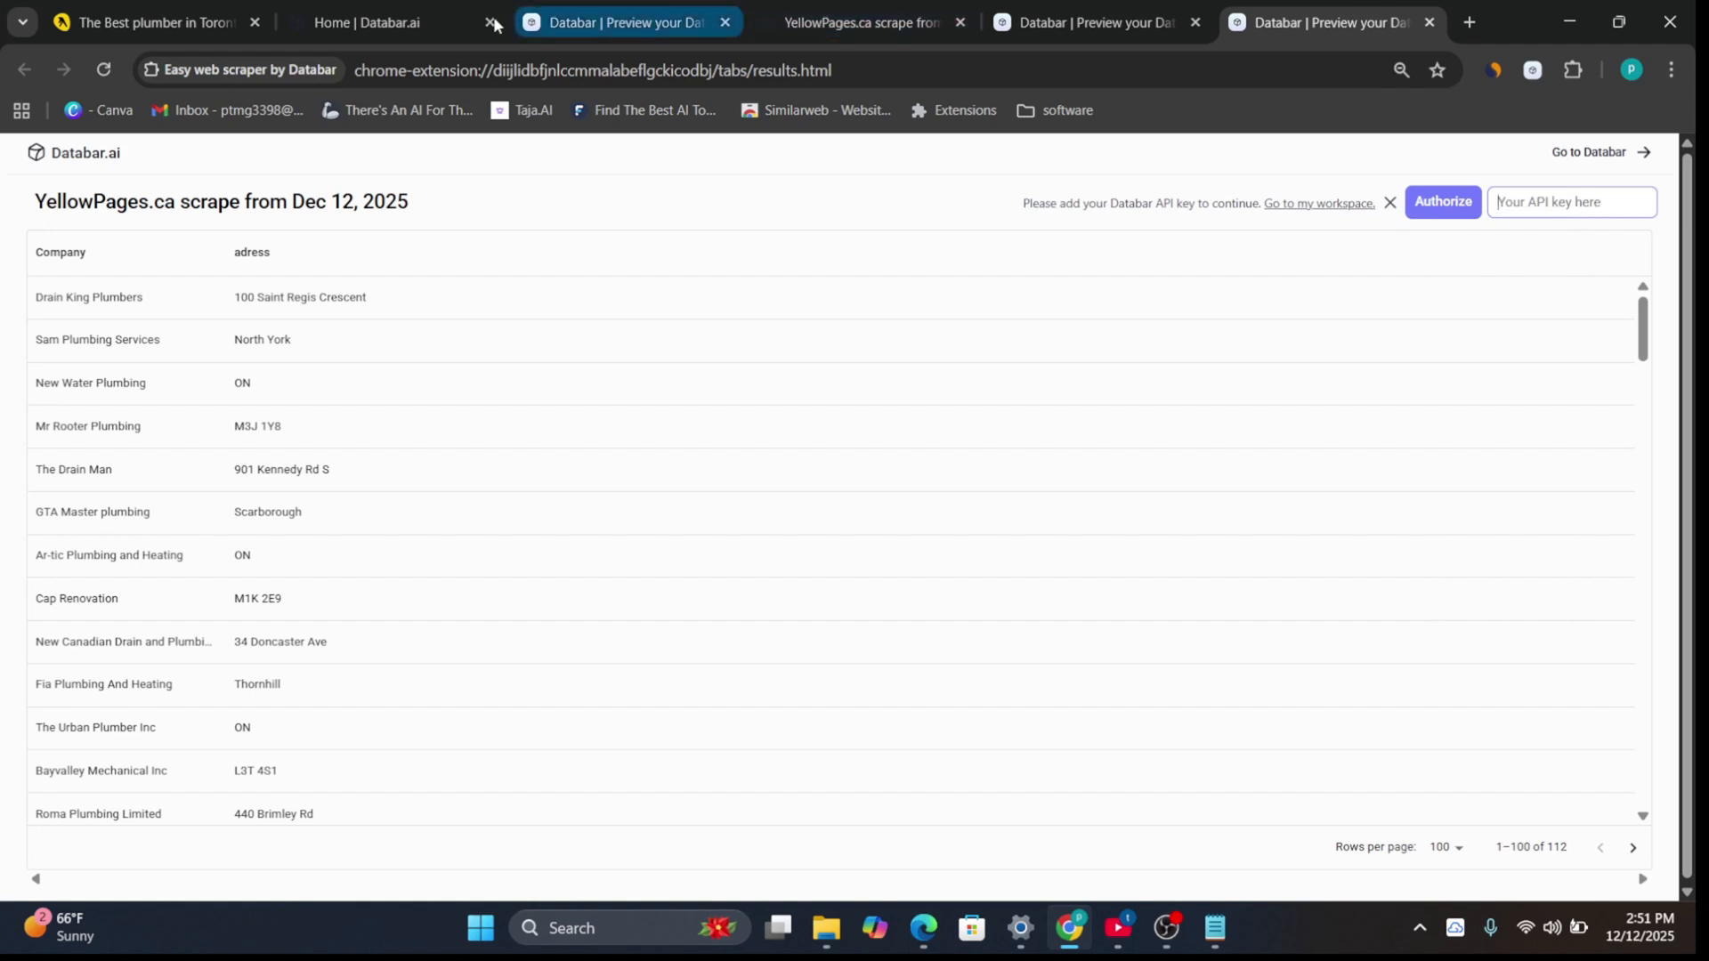
# Step: Copy the API key from the Databar workspace integrations, paste it into the scrape results' API key field and authorize it
pyautogui.click(558, 17)
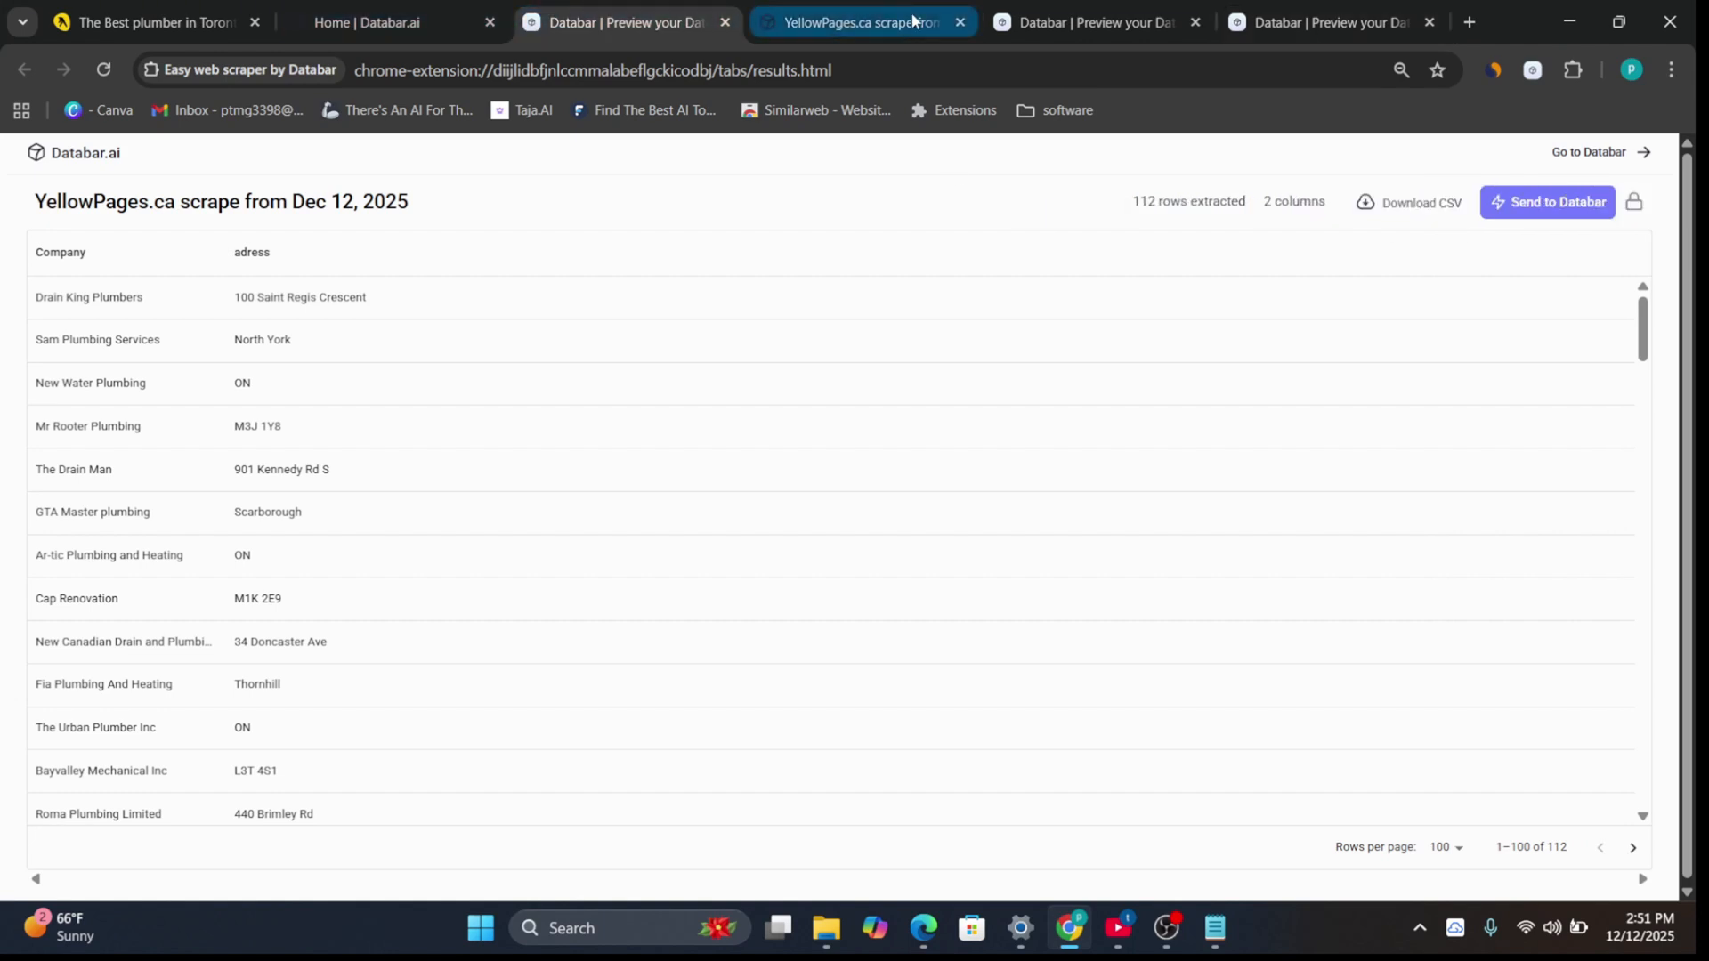
pyautogui.click(410, 9)
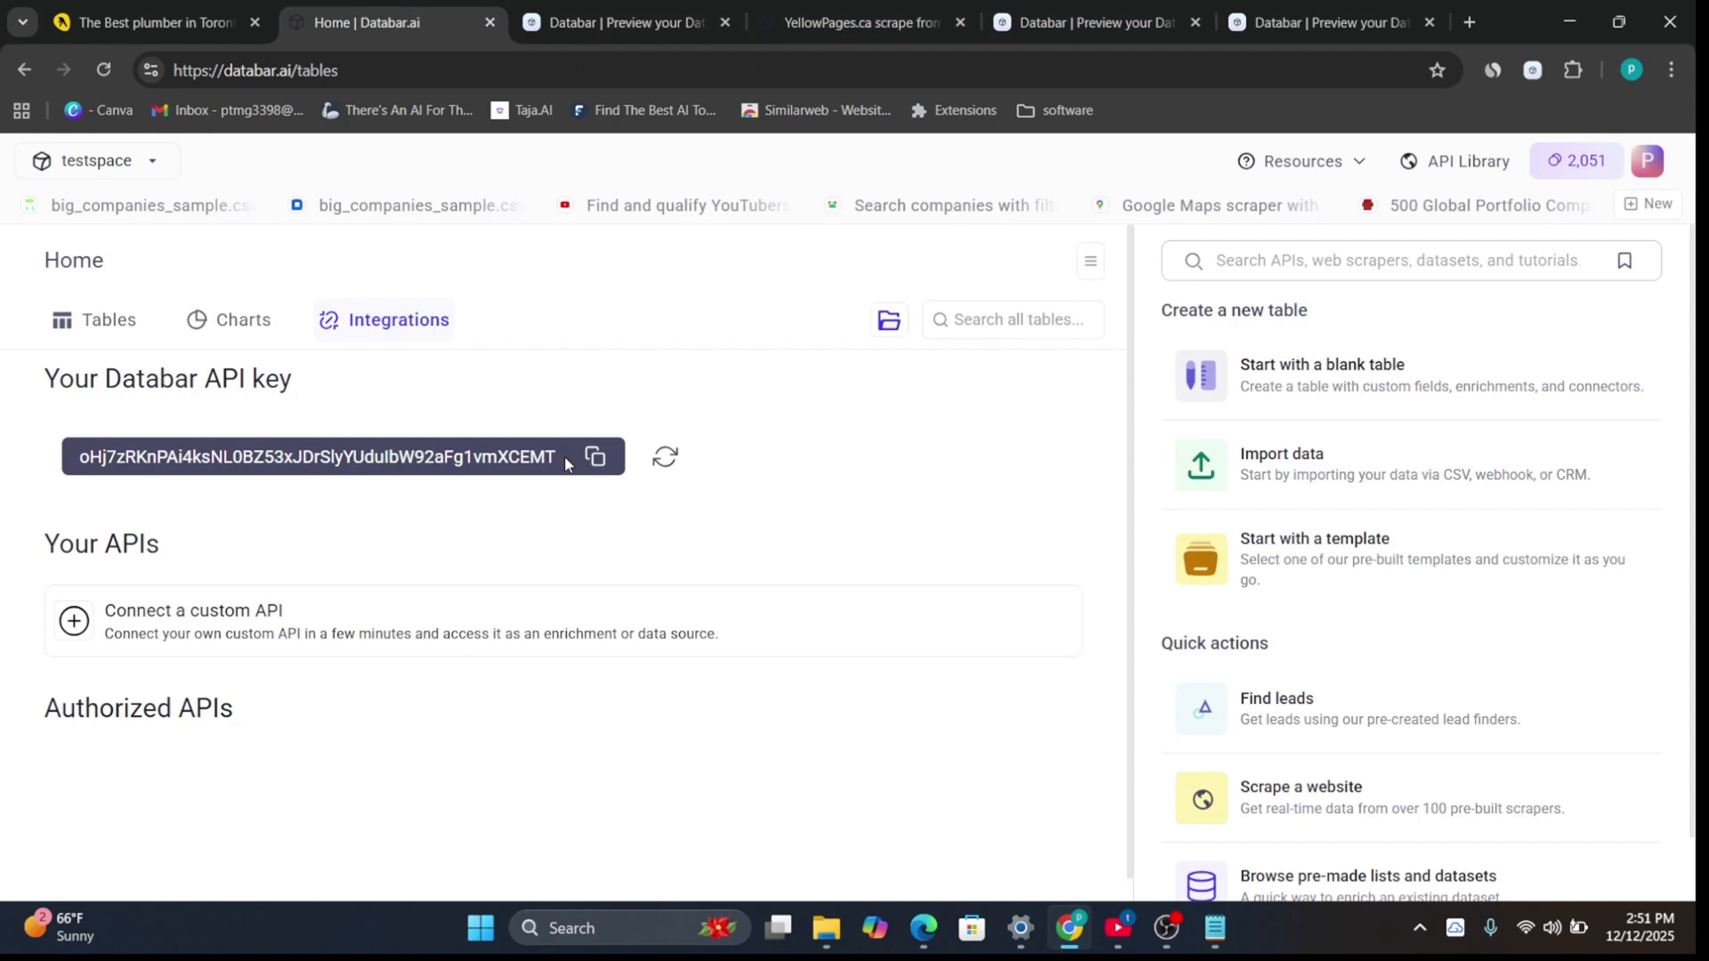
pyautogui.click(595, 457)
pyautogui.click(1343, 11)
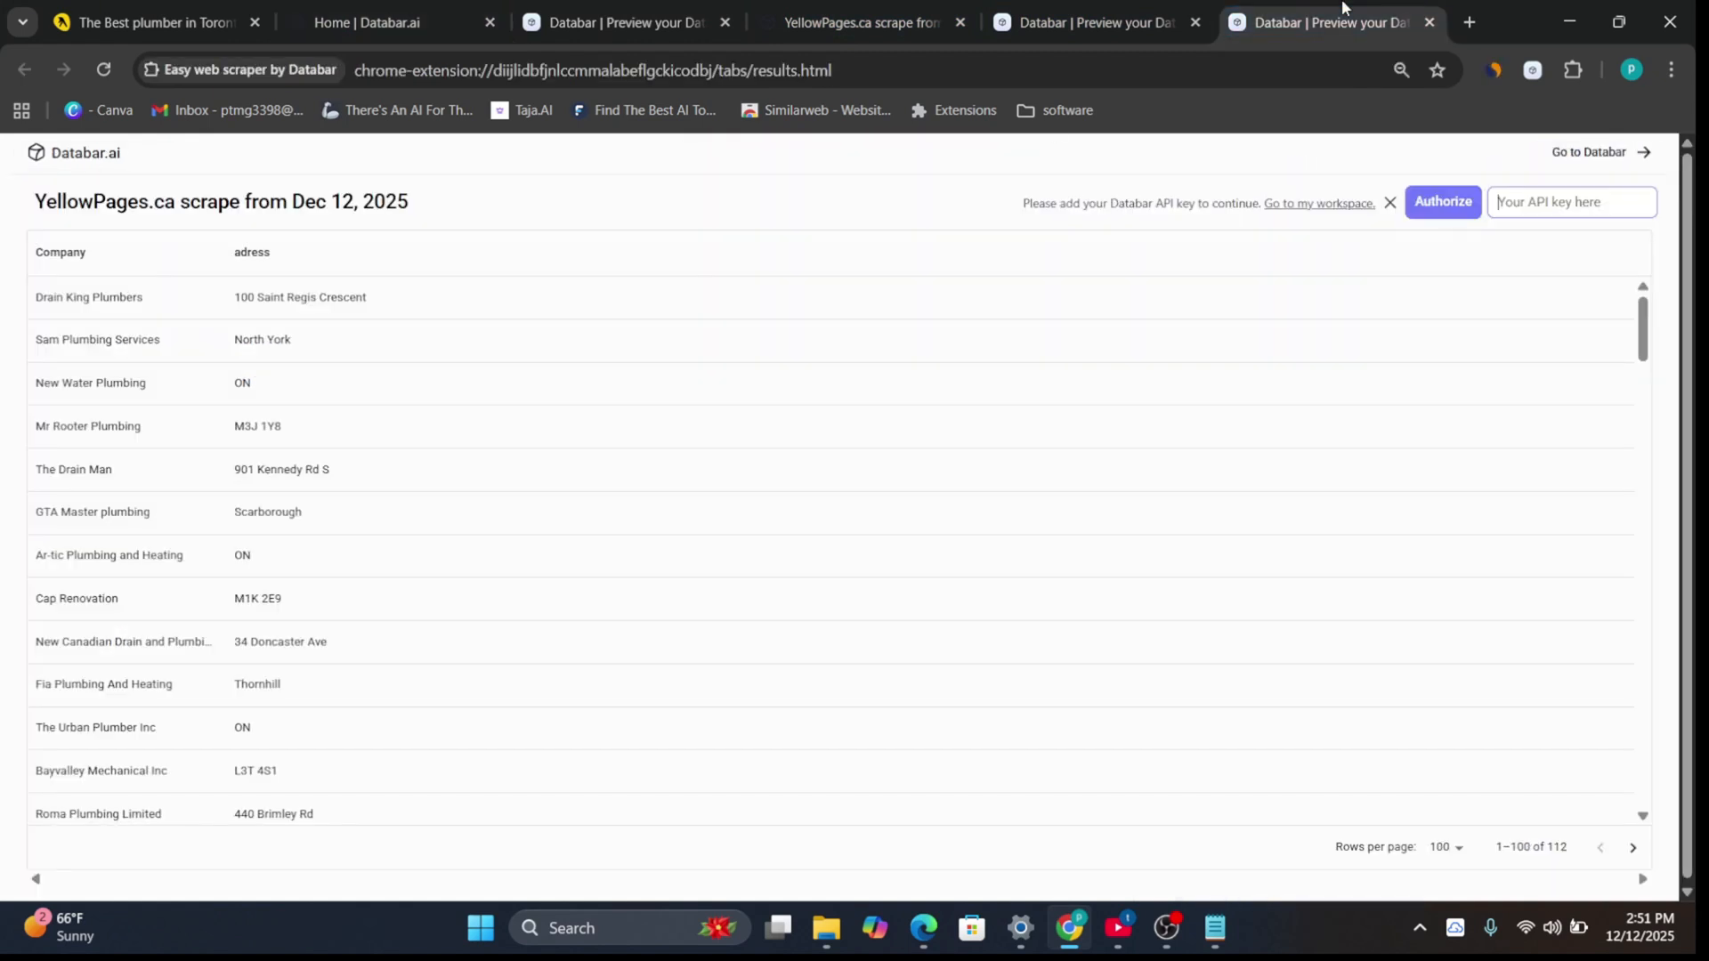
pyautogui.hotkey('ctrl', 'v')
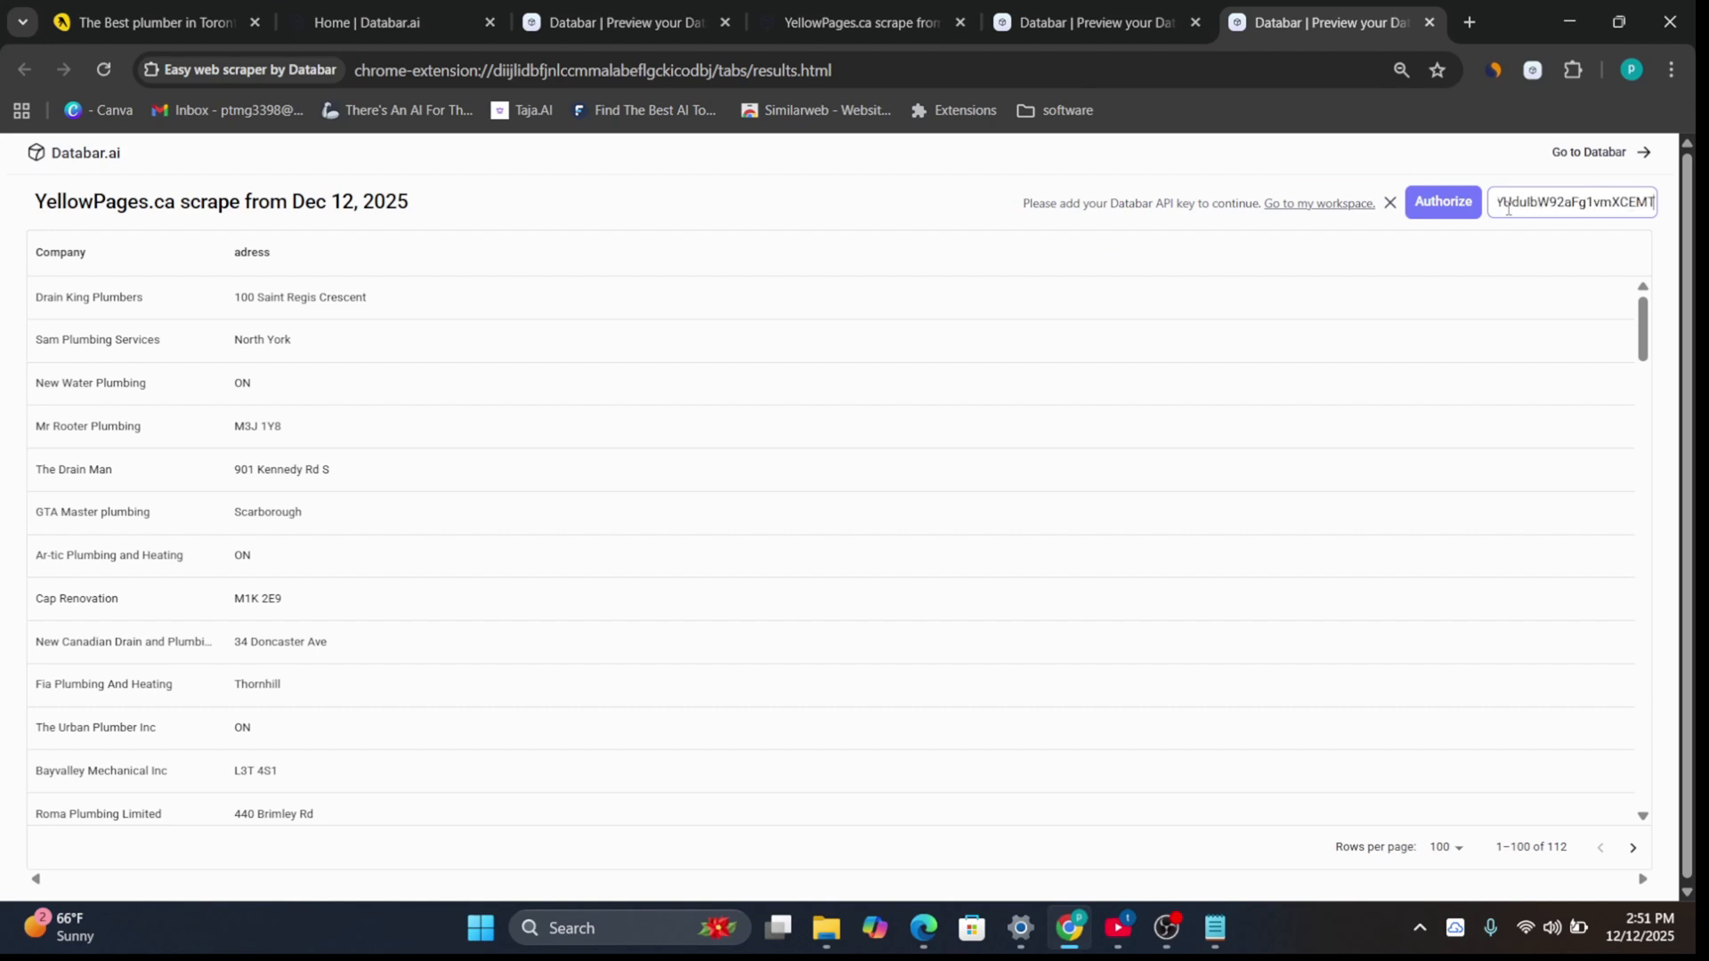
pyautogui.click(1429, 202)
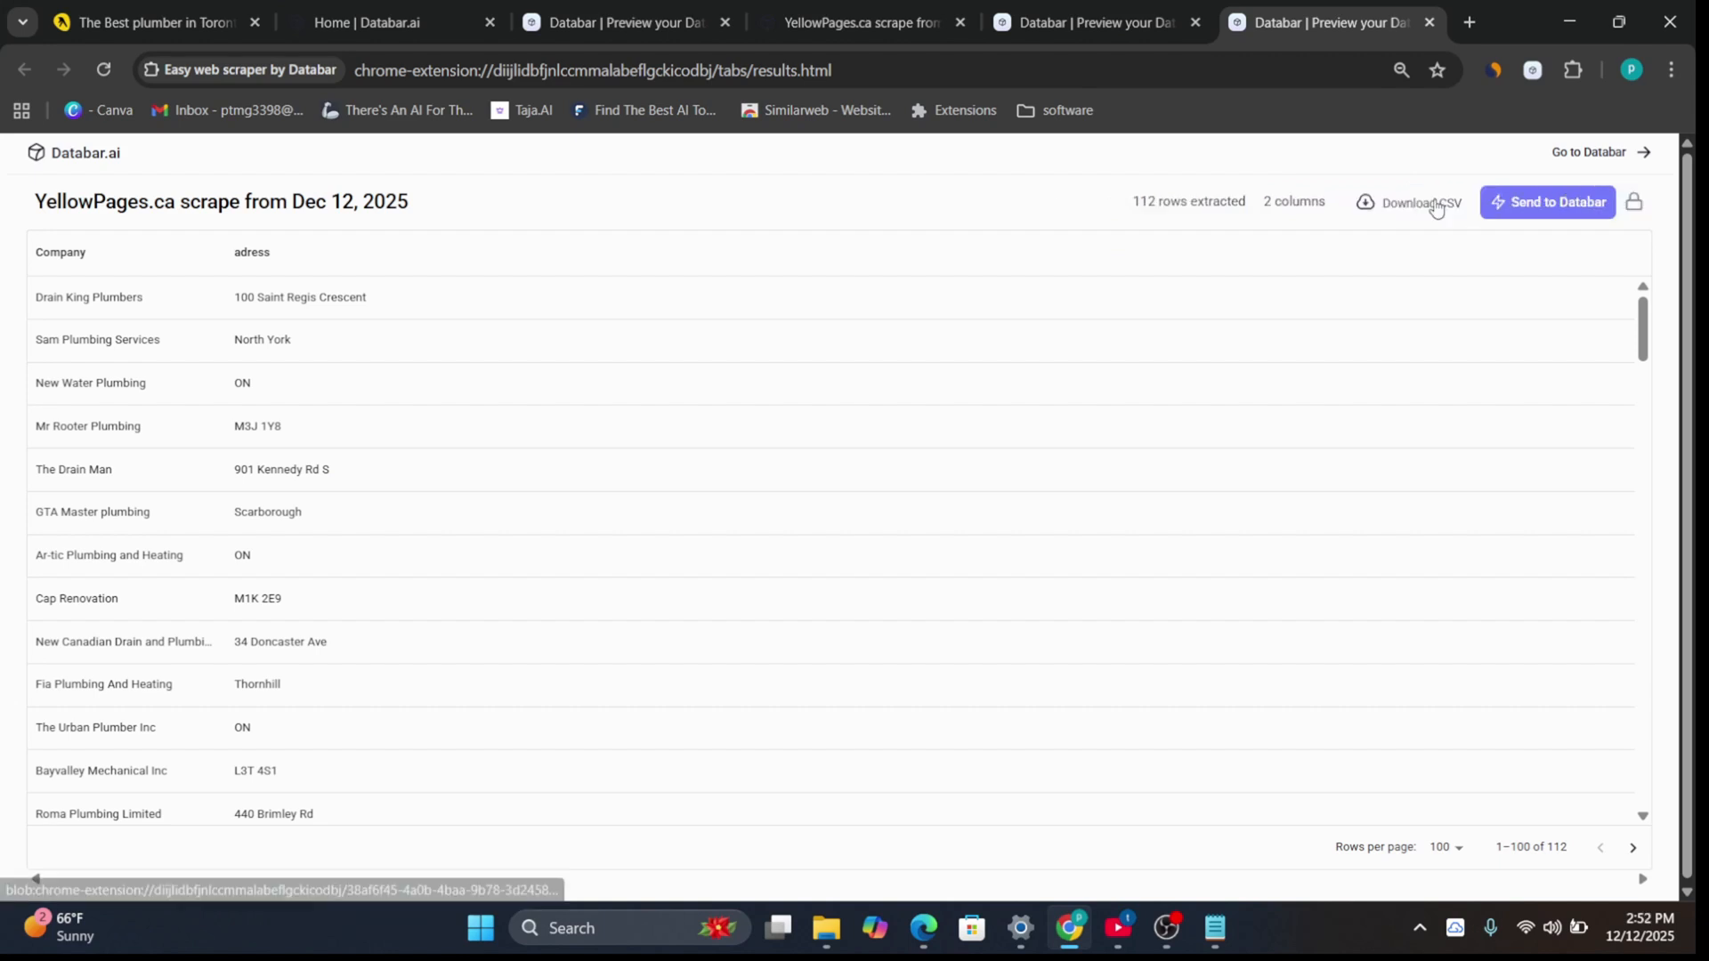
# Step: Send the YellowPages.ca scrape to Databar and look through the company and address rows of the new table
pyautogui.click(1504, 210)
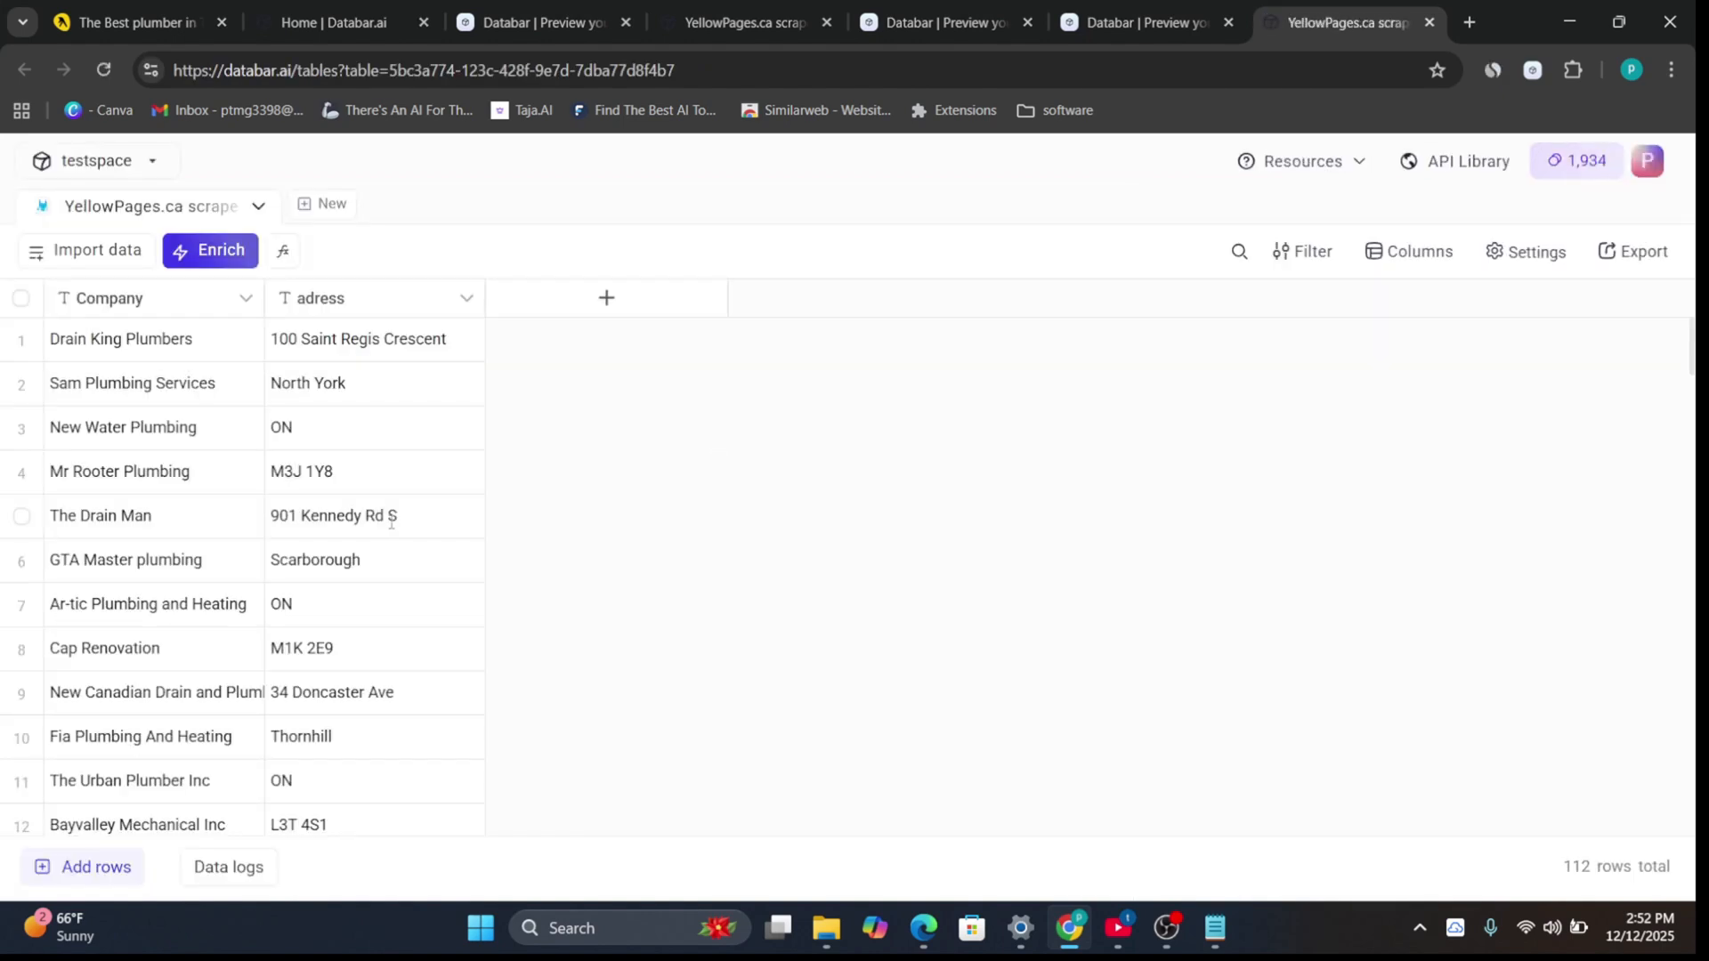
pyautogui.scroll(-7, 386, 523)
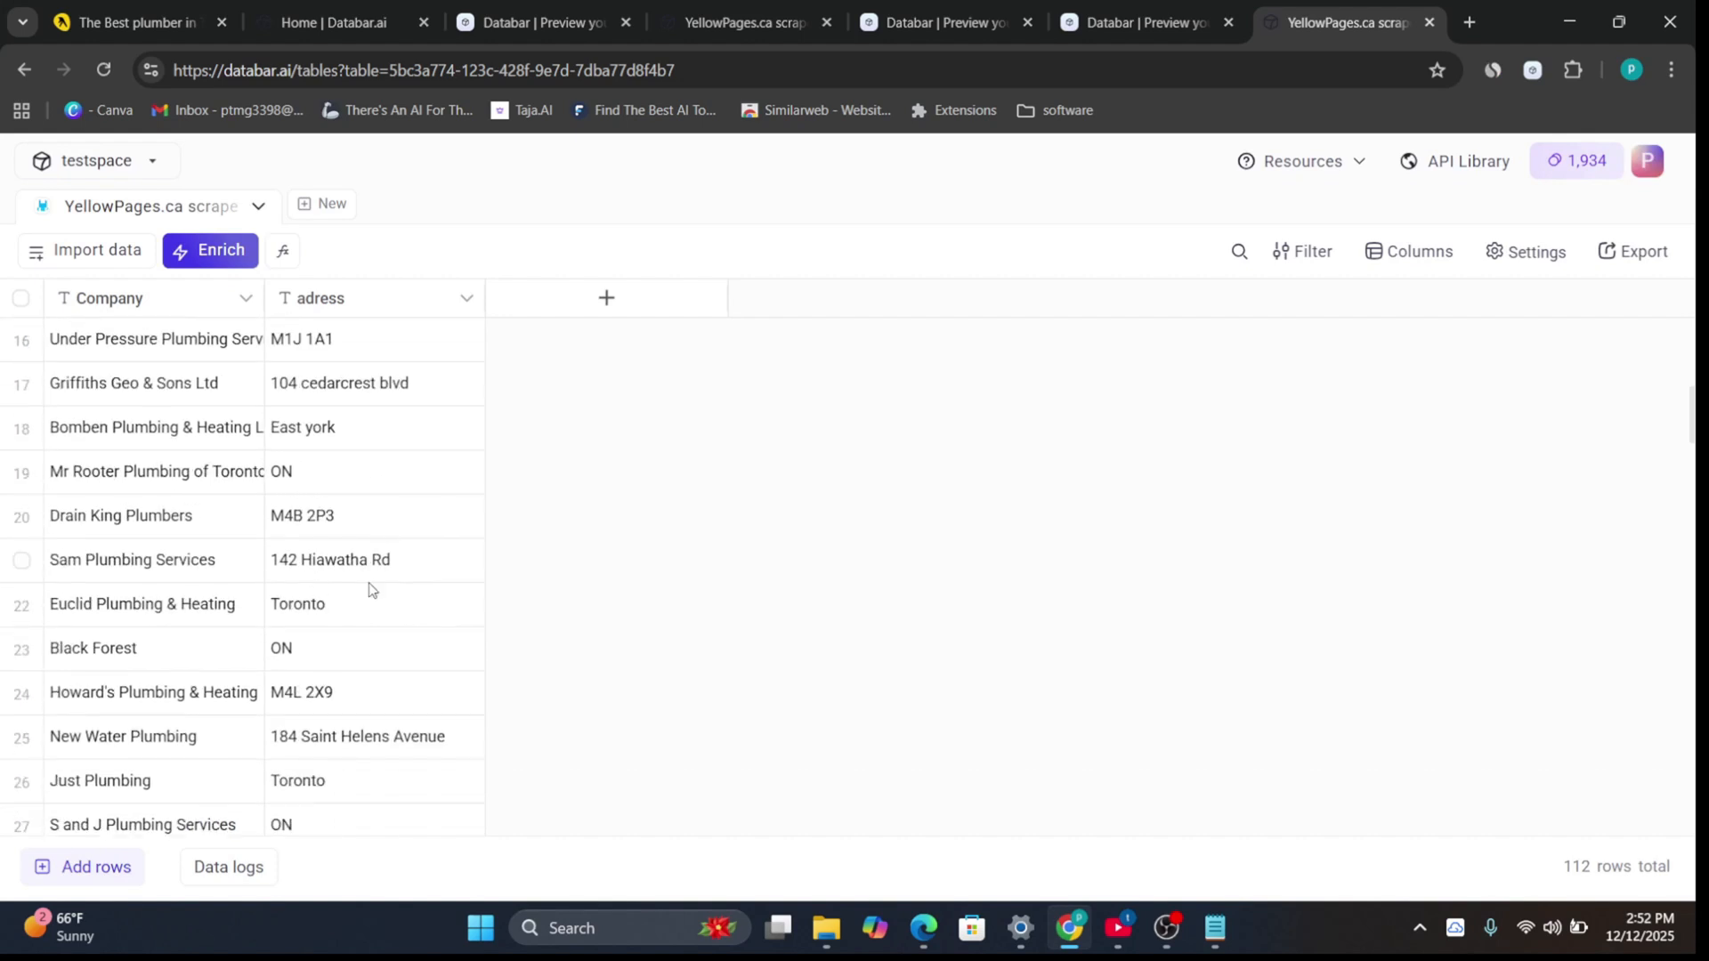
pyautogui.scroll(-4, 370, 588)
pyautogui.scroll(11, 370, 588)
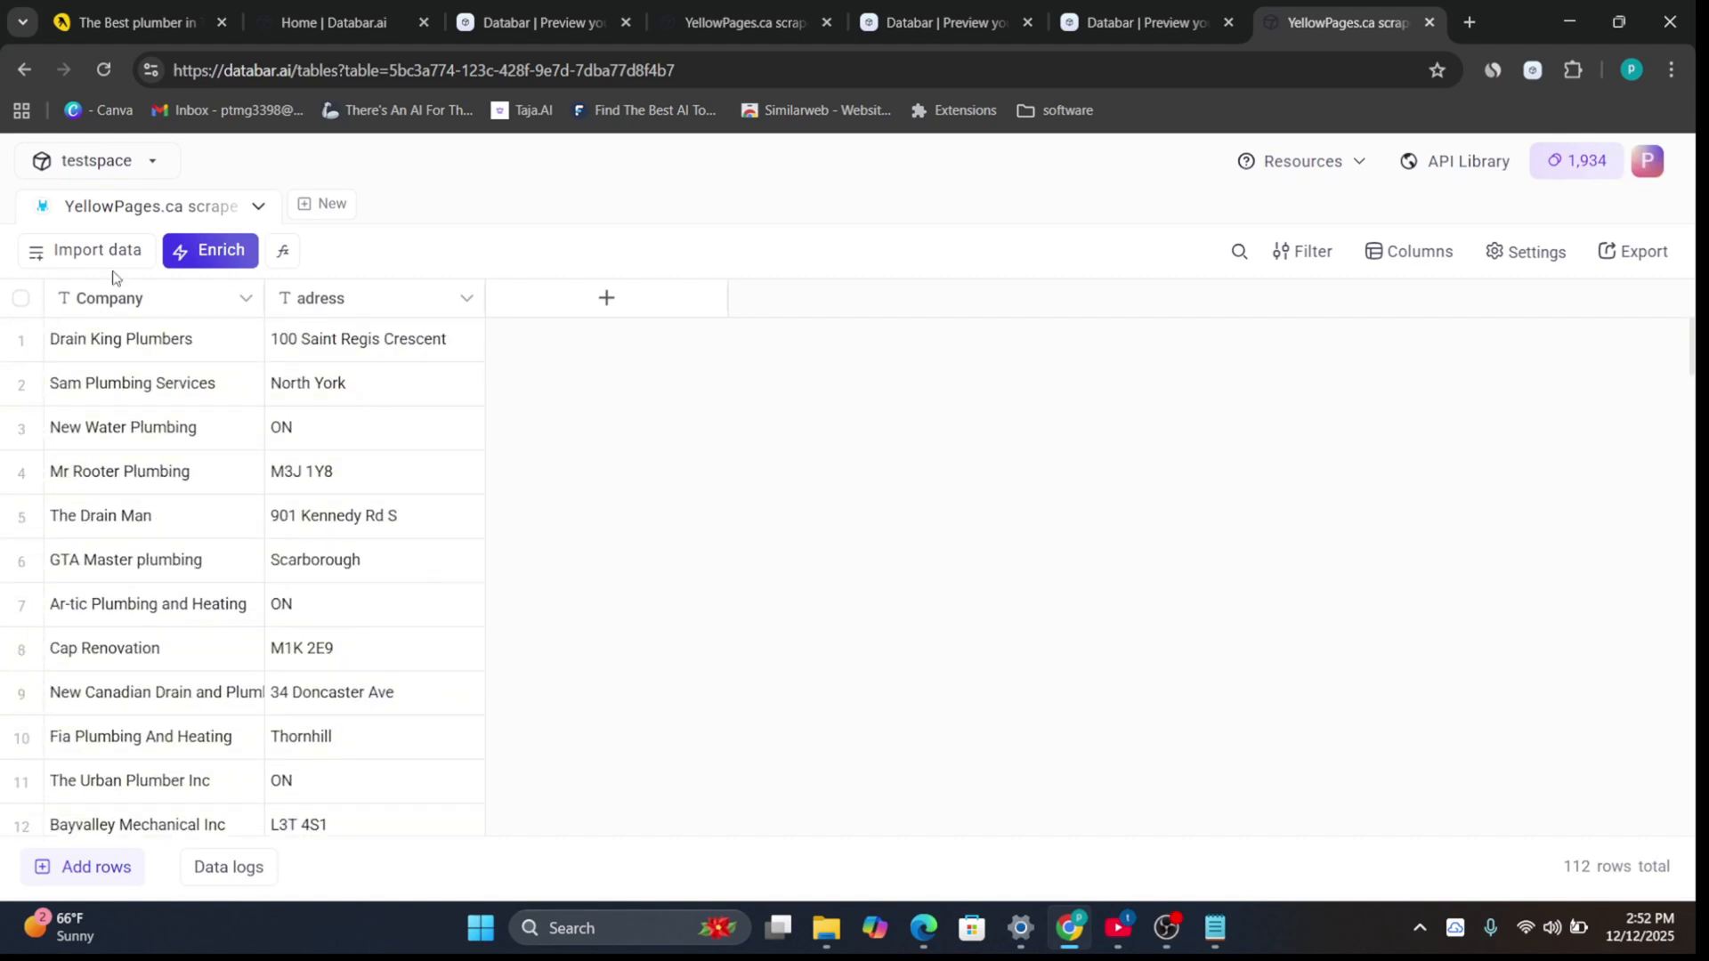
pyautogui.scroll(-12, 98, 463)
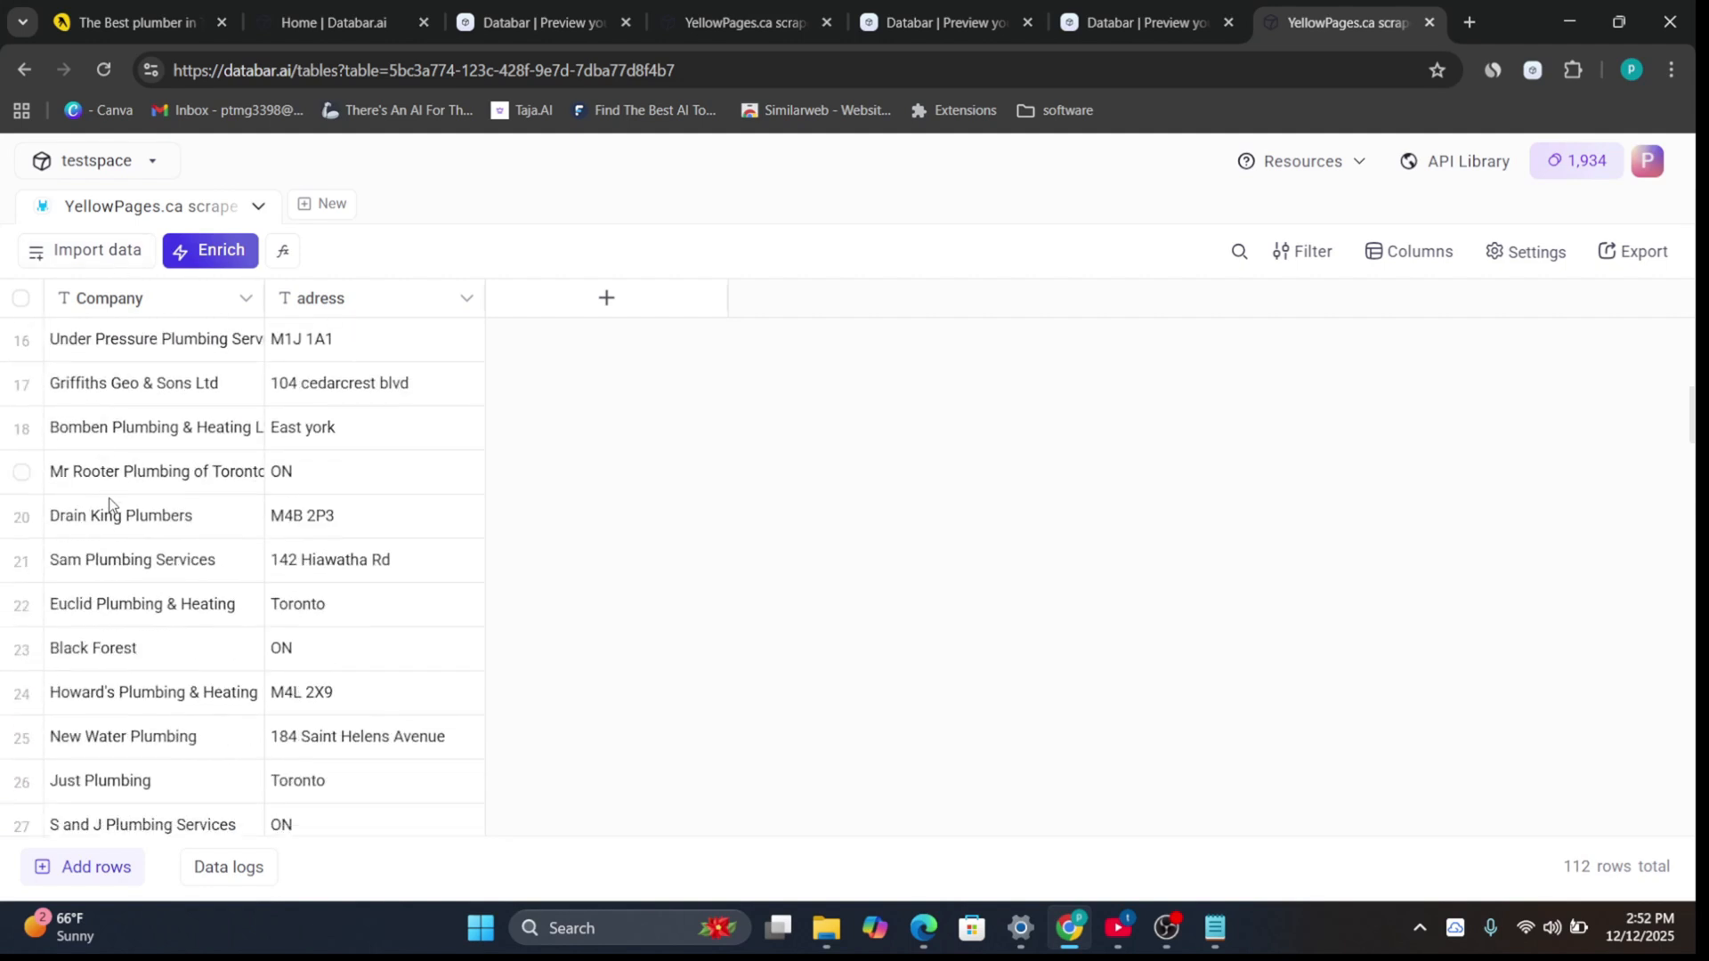
pyautogui.scroll(4, 137, 580)
pyautogui.scroll(1, 137, 583)
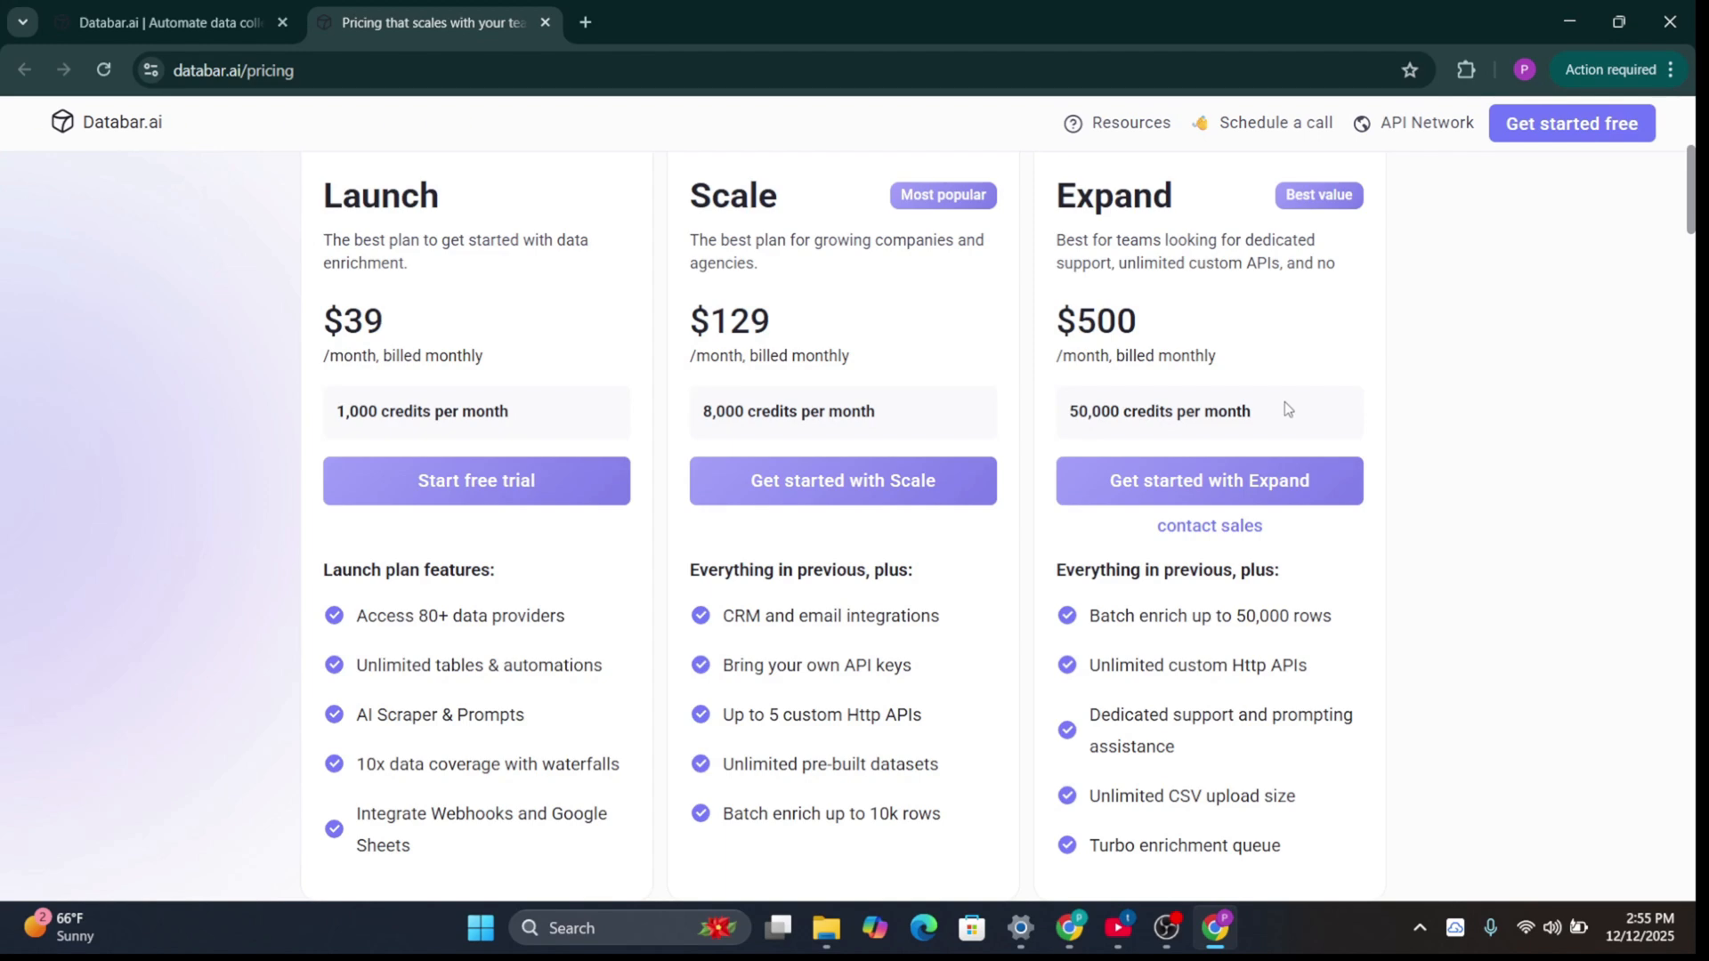
# Step: Examine the Launch, Scale, Expand and Enterprise plans and the feature comparison on the Databar pricing page
pyautogui.scroll(-2, 1092, 554)
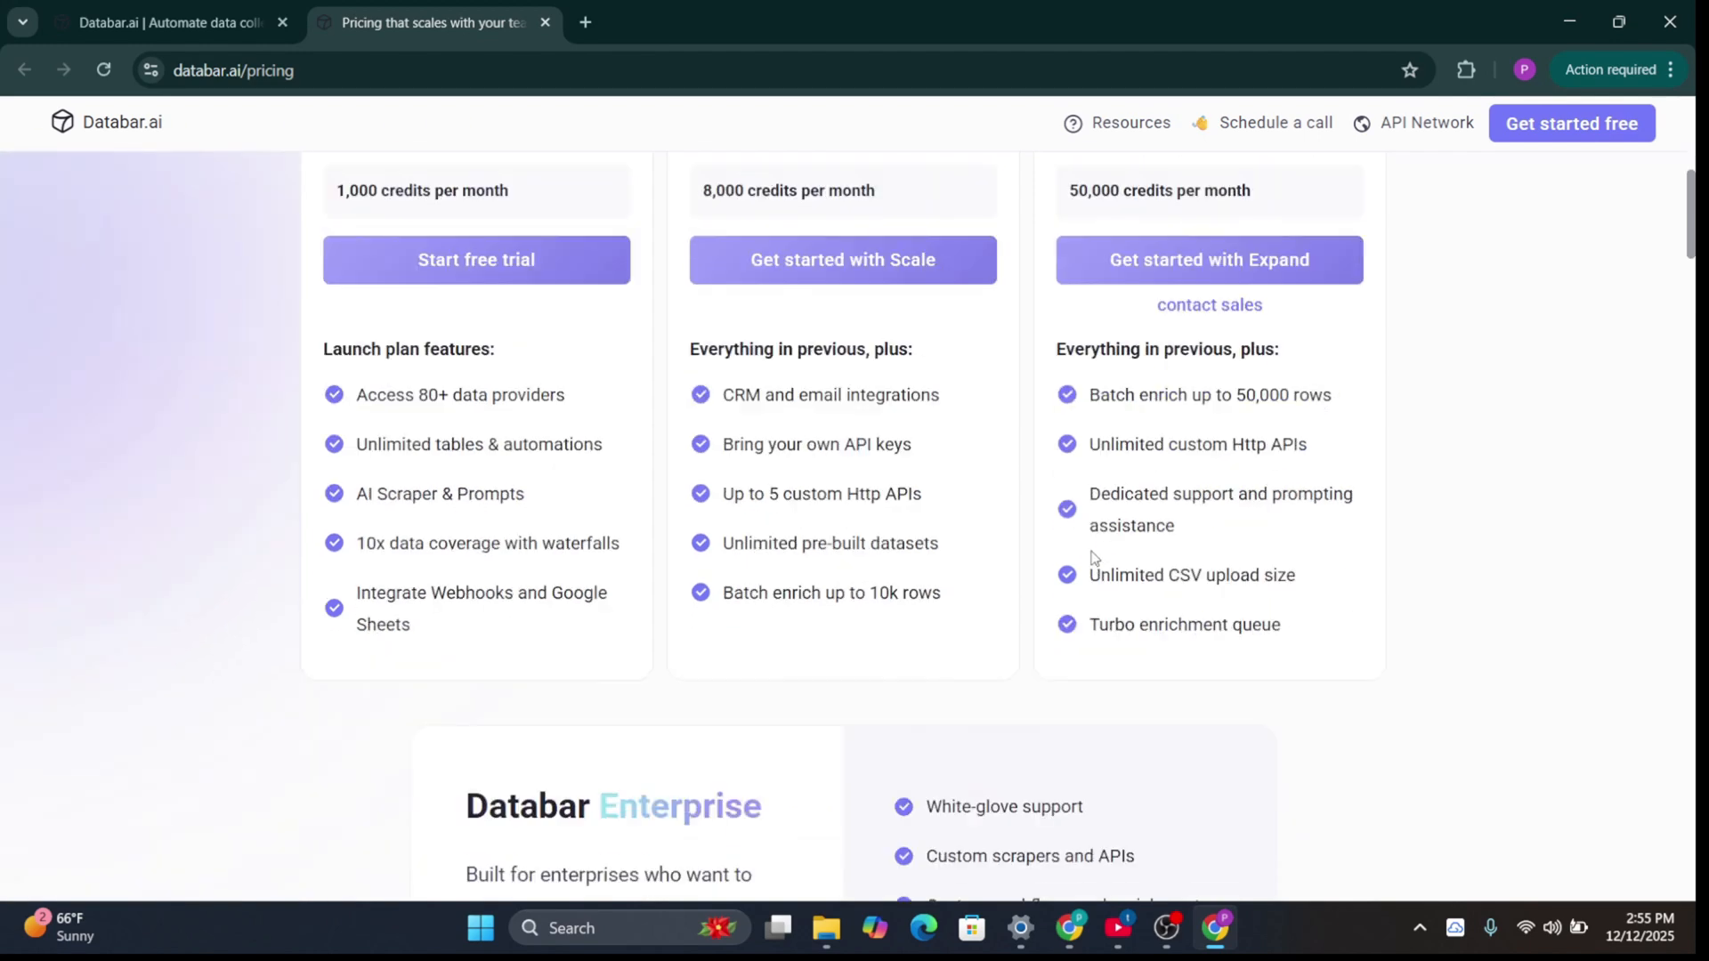
pyautogui.scroll(4, 1092, 561)
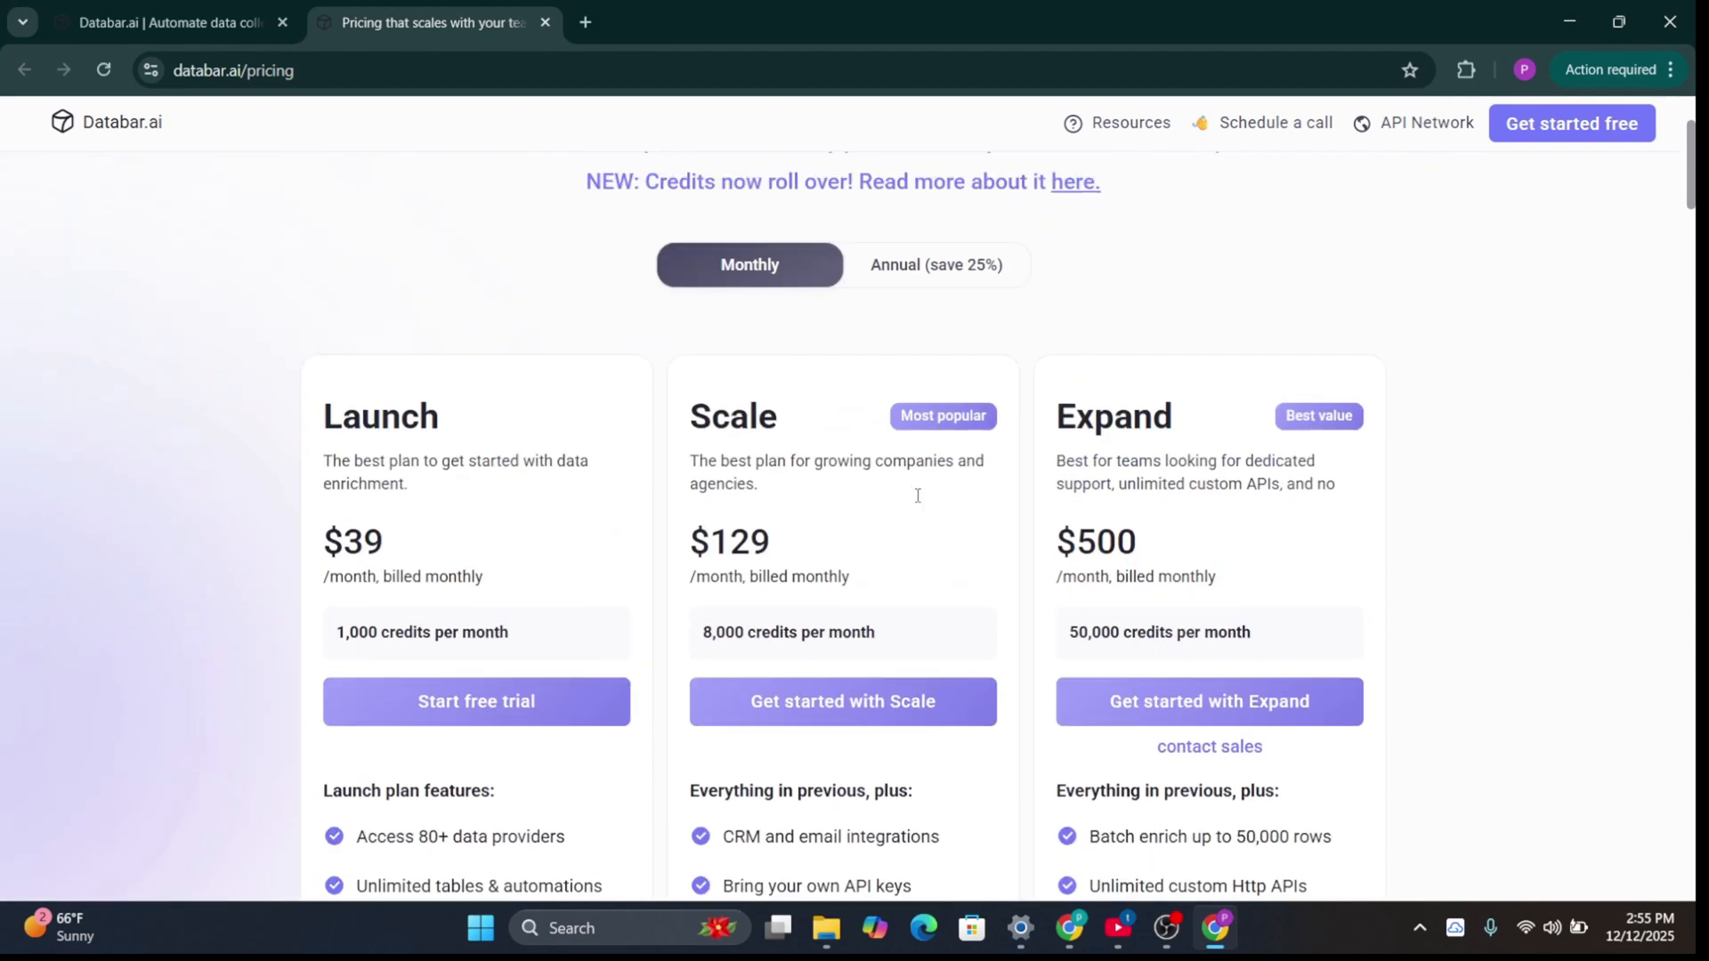
pyautogui.scroll(-4, 915, 501)
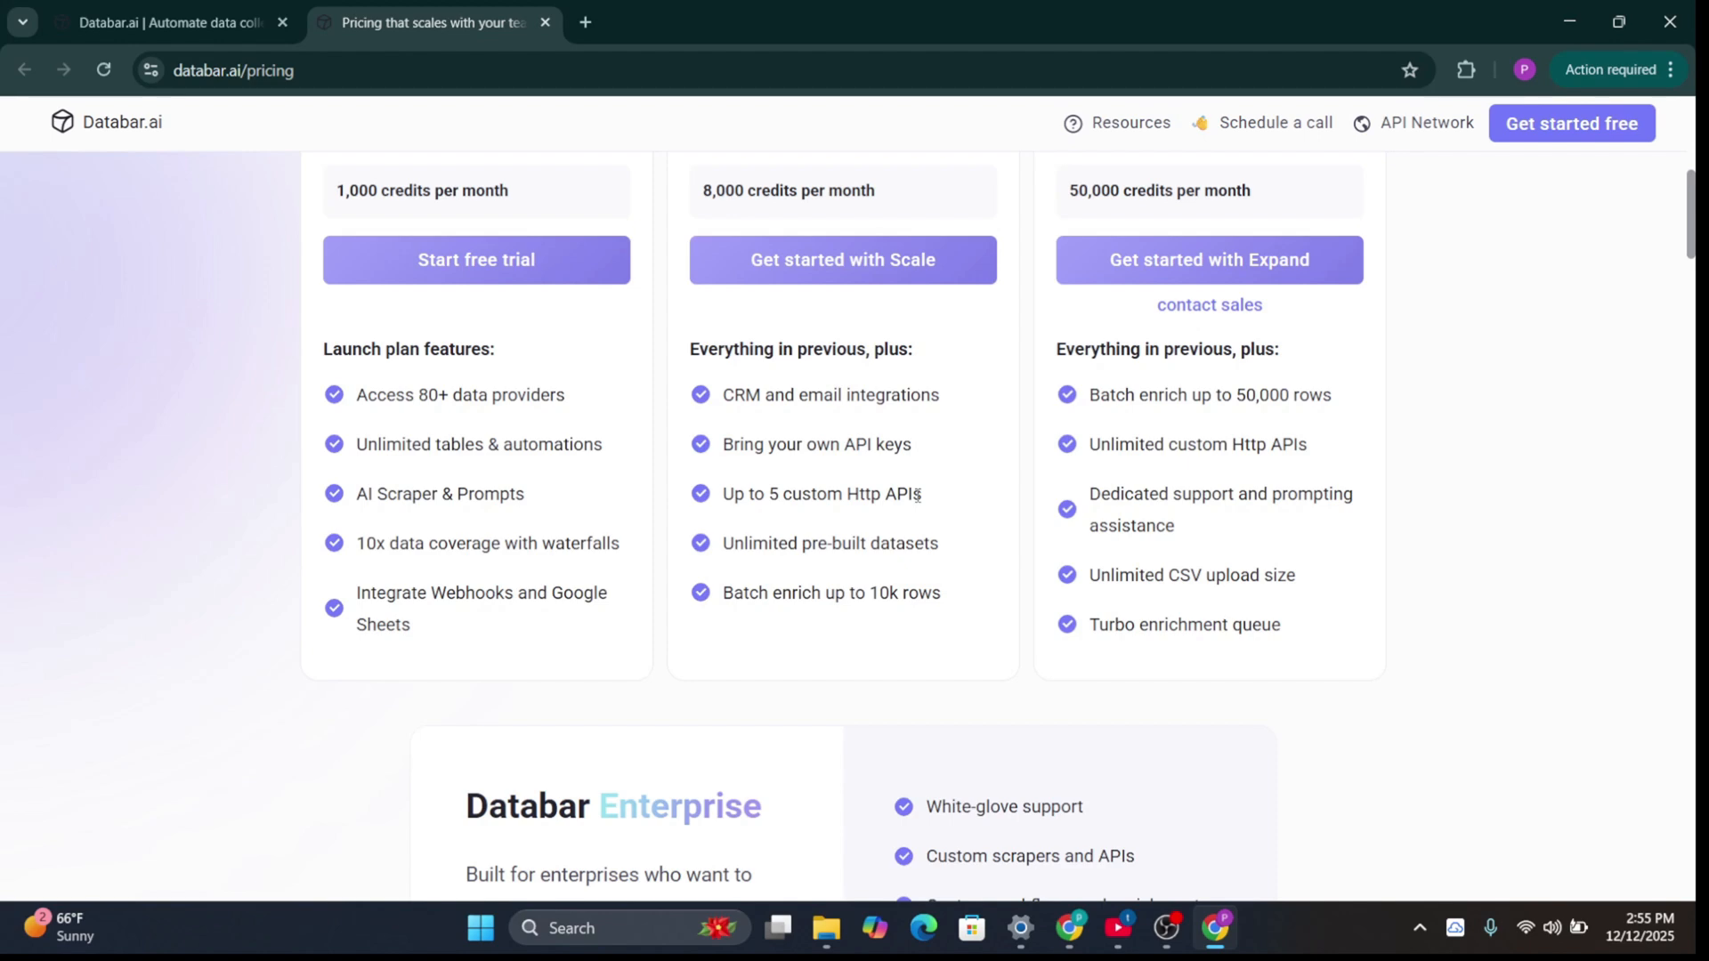
pyautogui.scroll(-11, 916, 495)
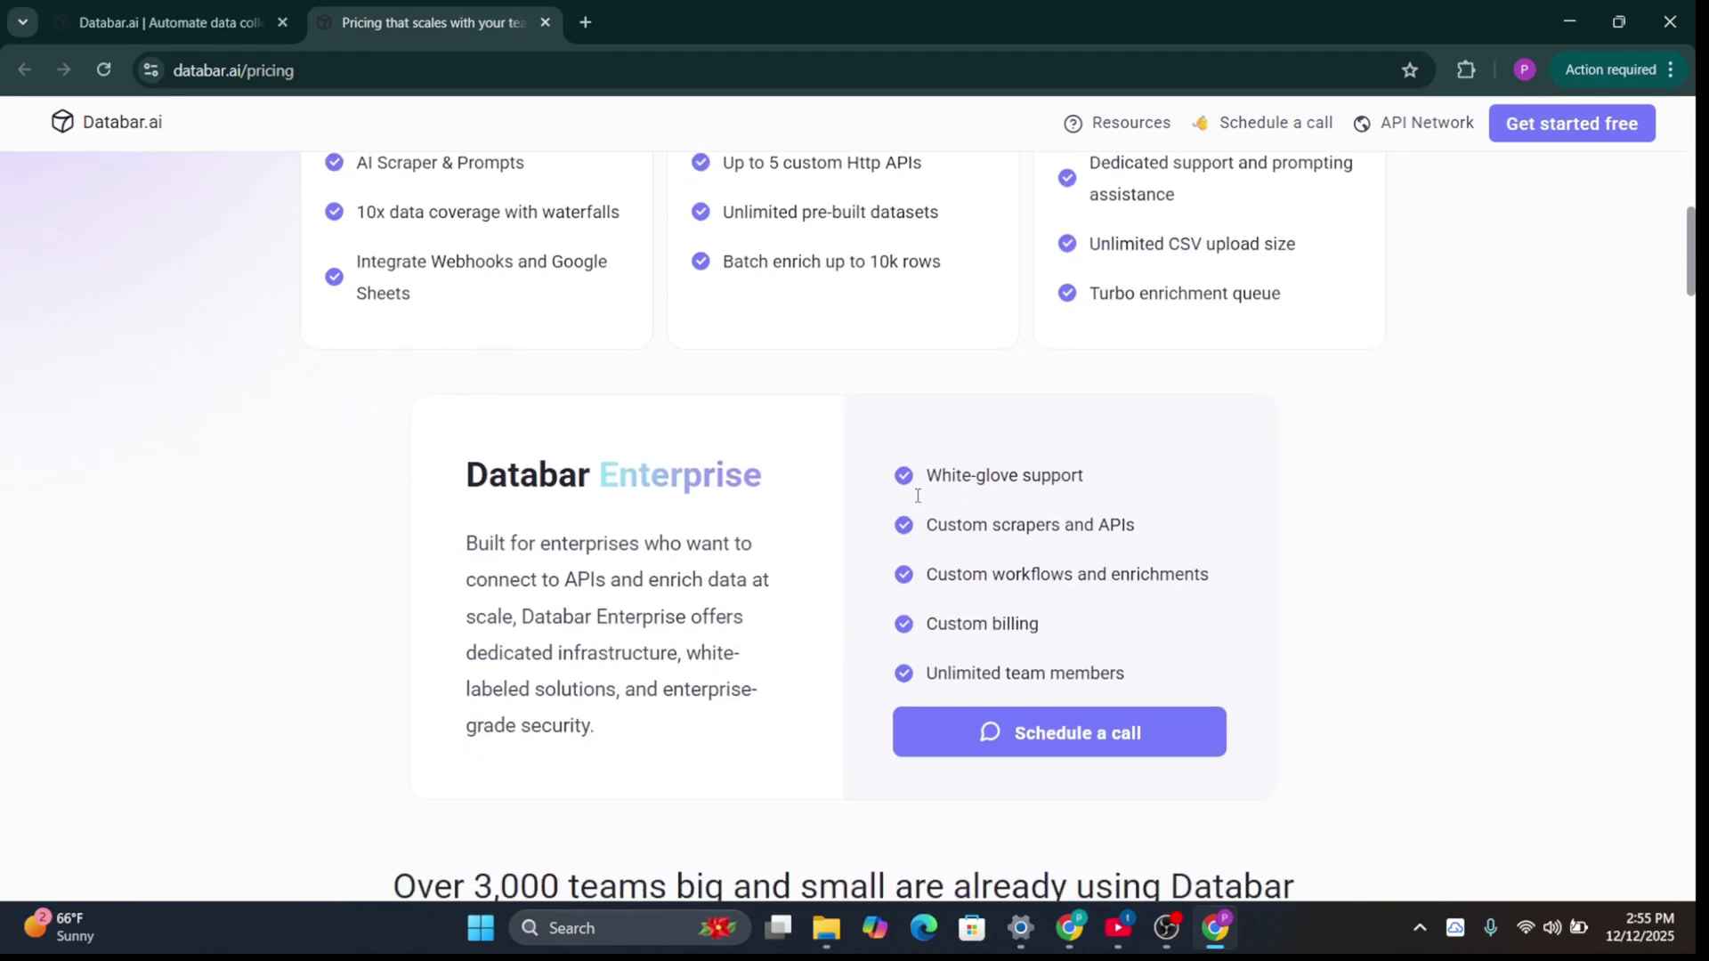
pyautogui.scroll(2, 836, 628)
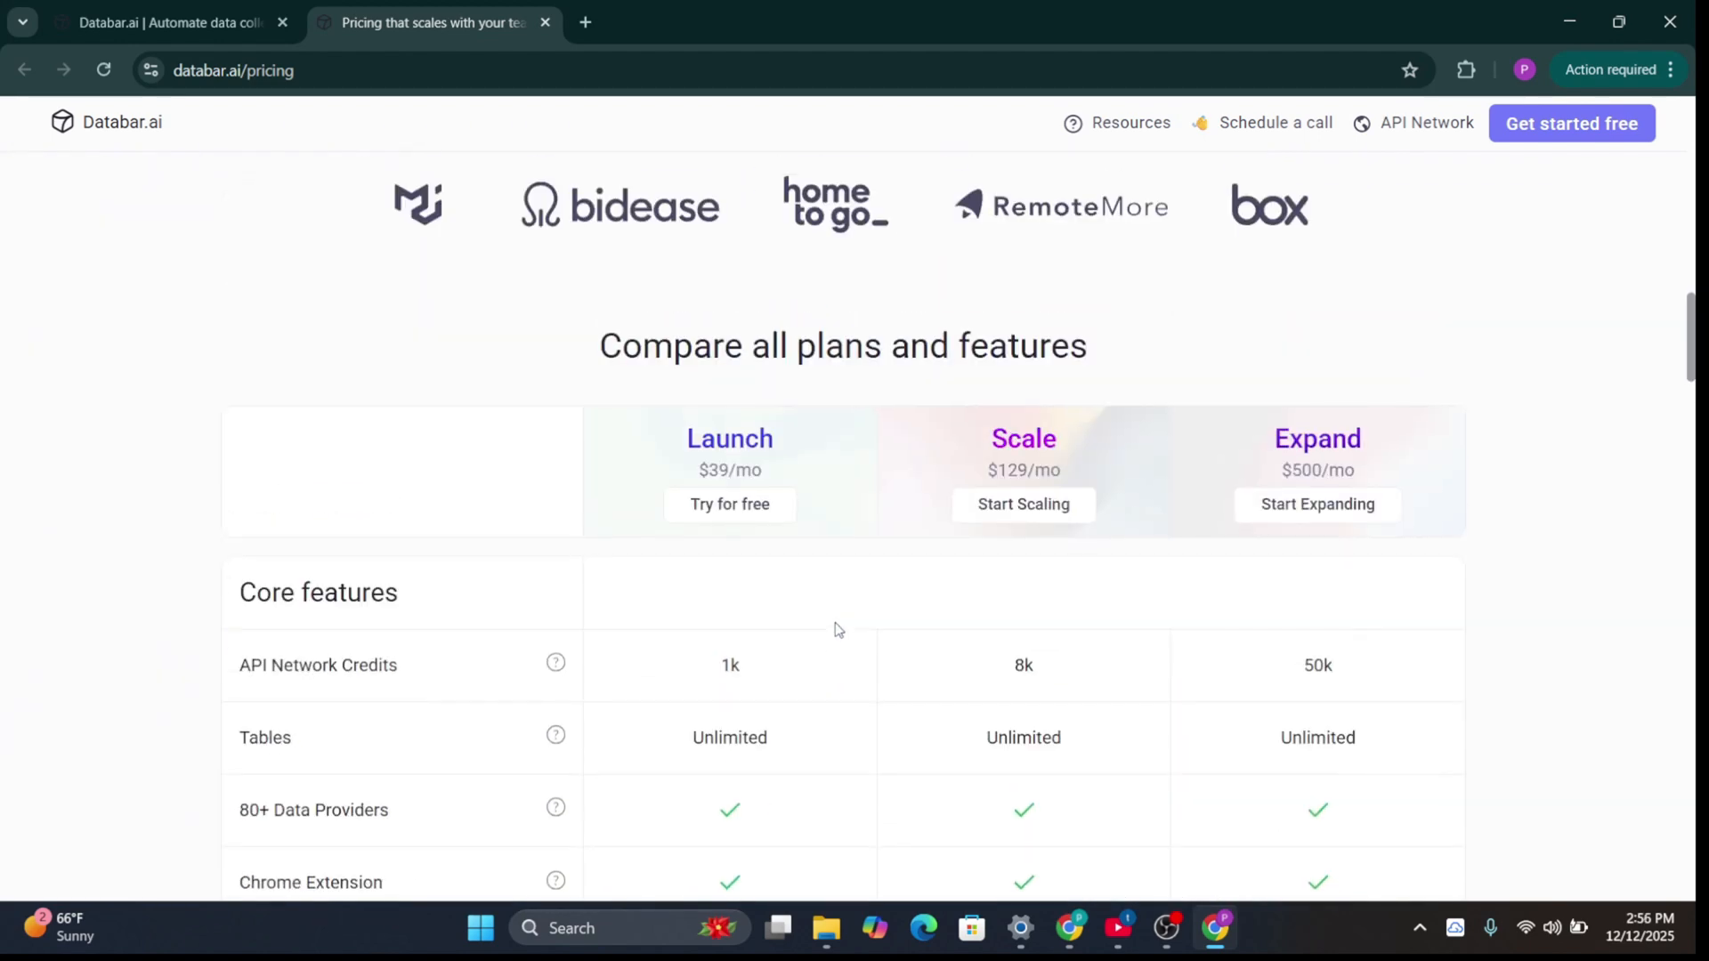
pyautogui.scroll(-5, 786, 534)
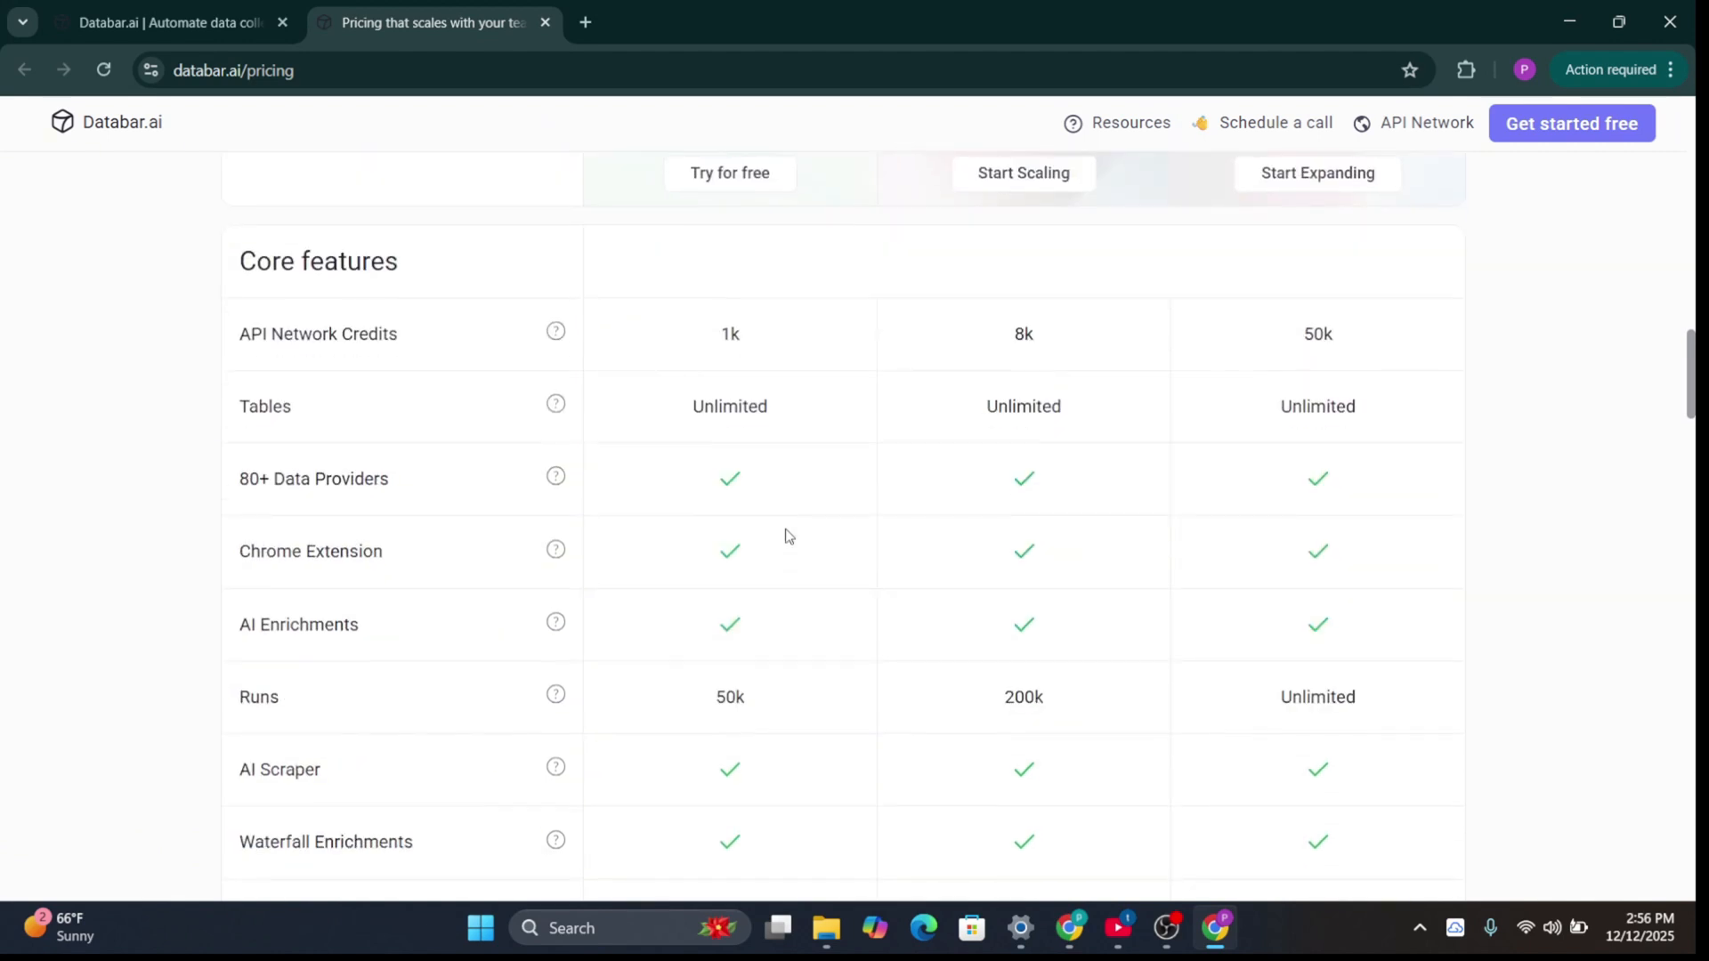
pyautogui.scroll(-13, 786, 534)
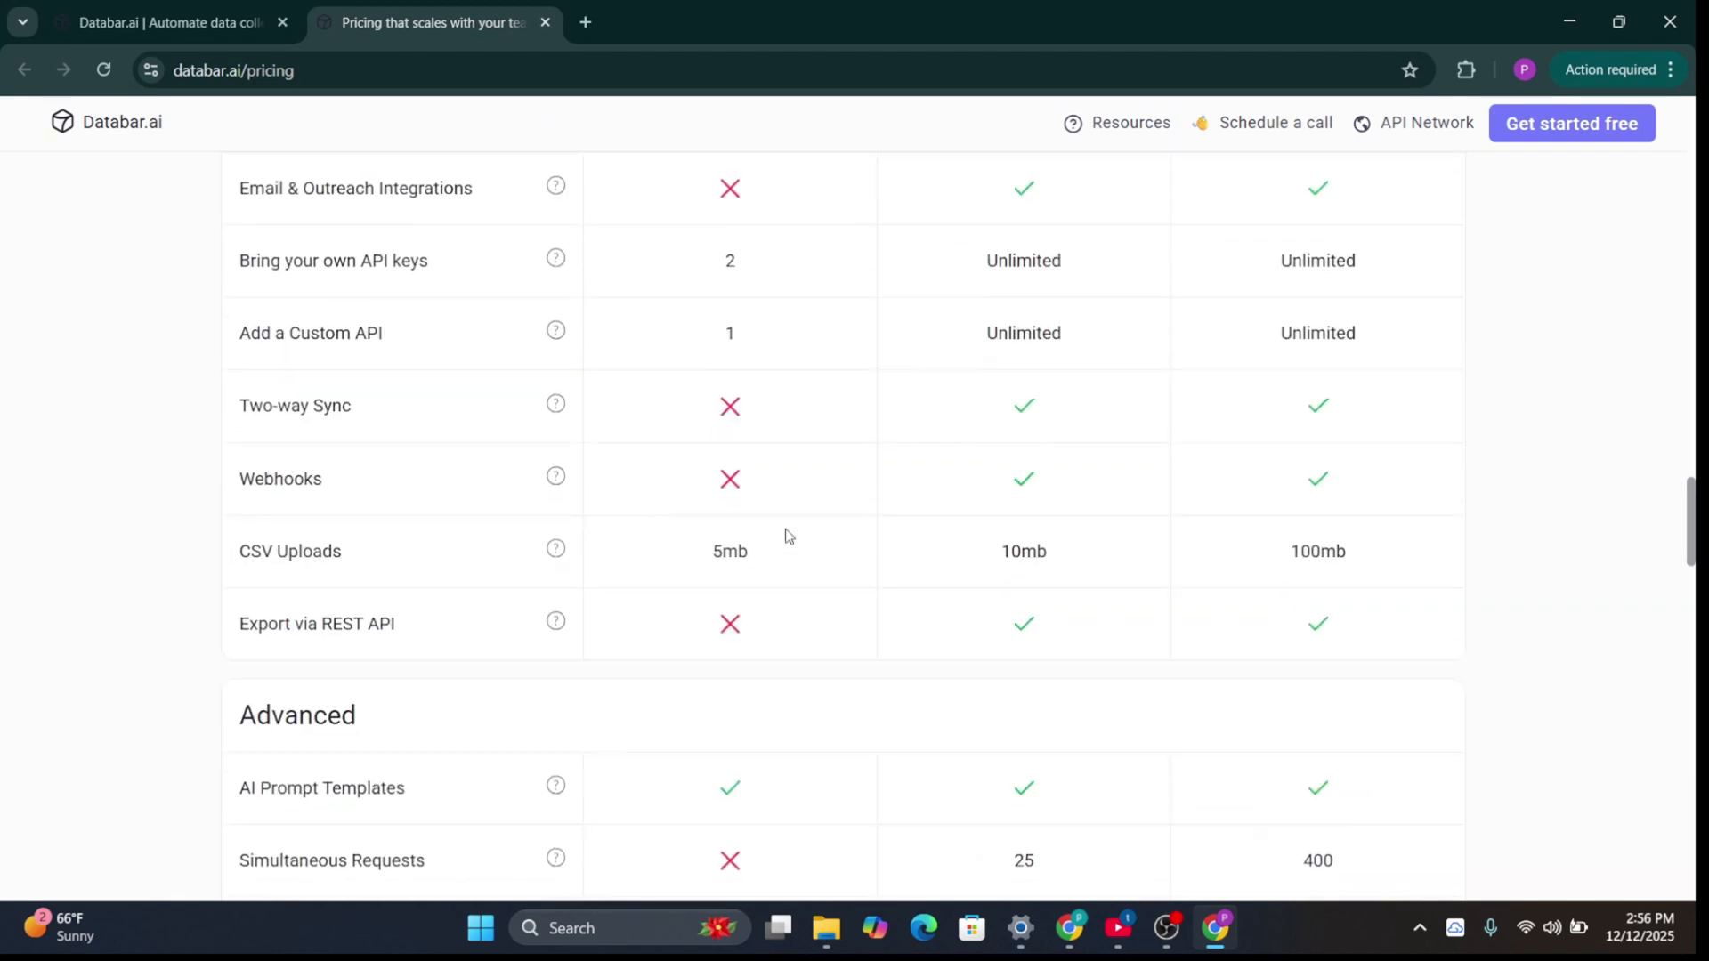
pyautogui.scroll(-5, 786, 534)
pyautogui.scroll(14, 786, 534)
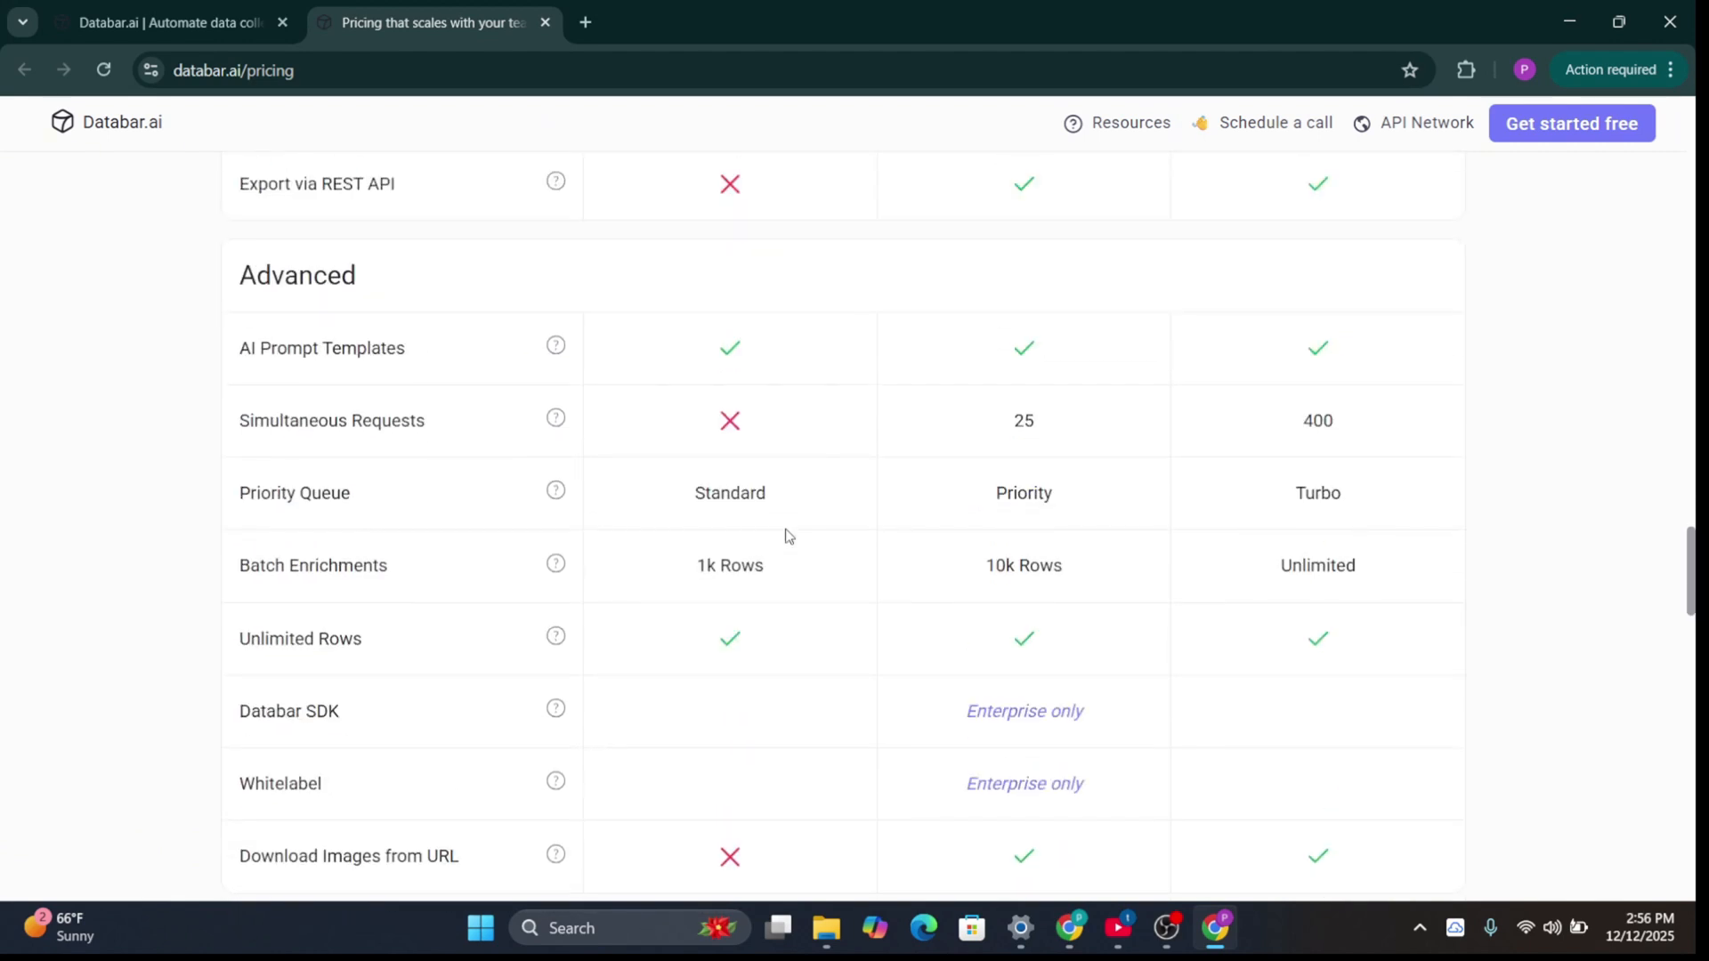